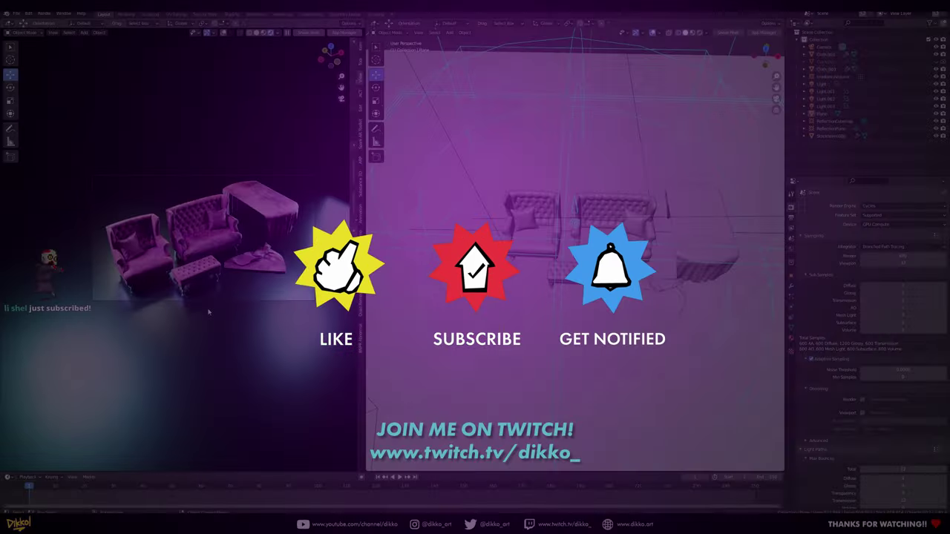
# - Enlarge the rendered viewport and frame the purple velvet furniture and cloths inside it
pyautogui.scroll(1, 209, 312)
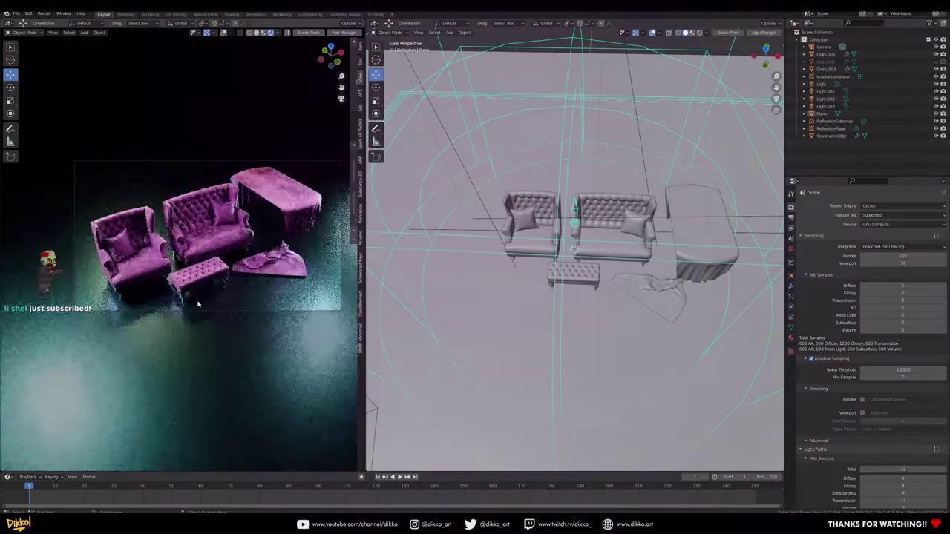
pyautogui.scroll(1, 200, 306)
pyautogui.moveTo(362, 297); pyautogui.dragTo(495, 293)
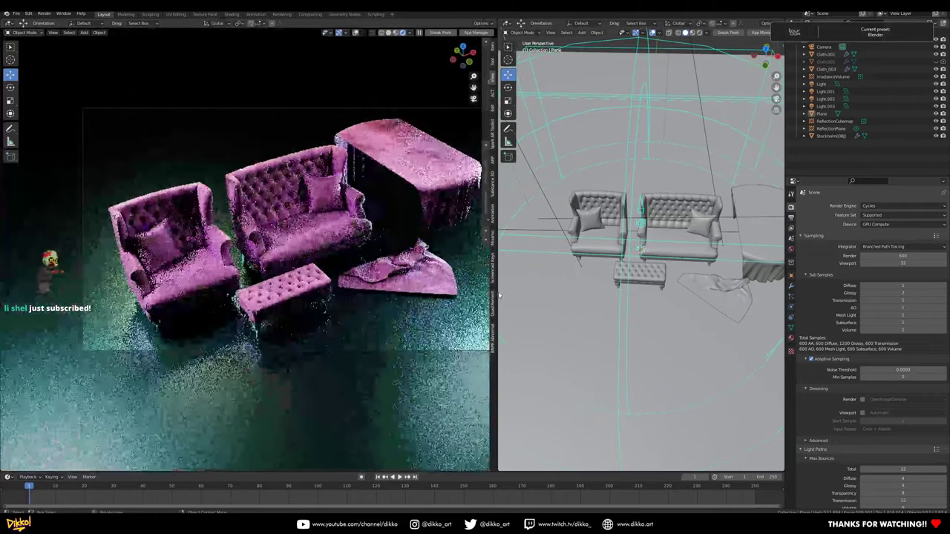
pyautogui.keyDown('shift'); pyautogui.moveTo(354, 253); pyautogui.dragTo(331, 275, button='middle'); pyautogui.keyUp('shift')
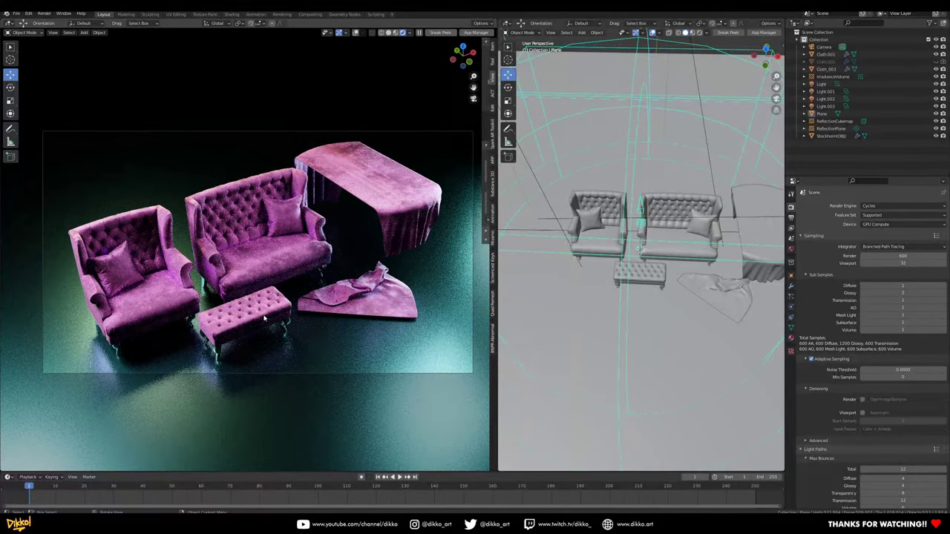
# - Examine the velvet shading on the armchair, sofa, footstool and draped cloths from several angles and distances
pyautogui.scroll(-1, 329, 325)
pyautogui.moveTo(329, 324); pyautogui.dragTo(358, 327, button='middle')
pyautogui.moveTo(250, 387); pyautogui.dragTo(245, 349, button='middle')
pyautogui.scroll(3, 242, 336)
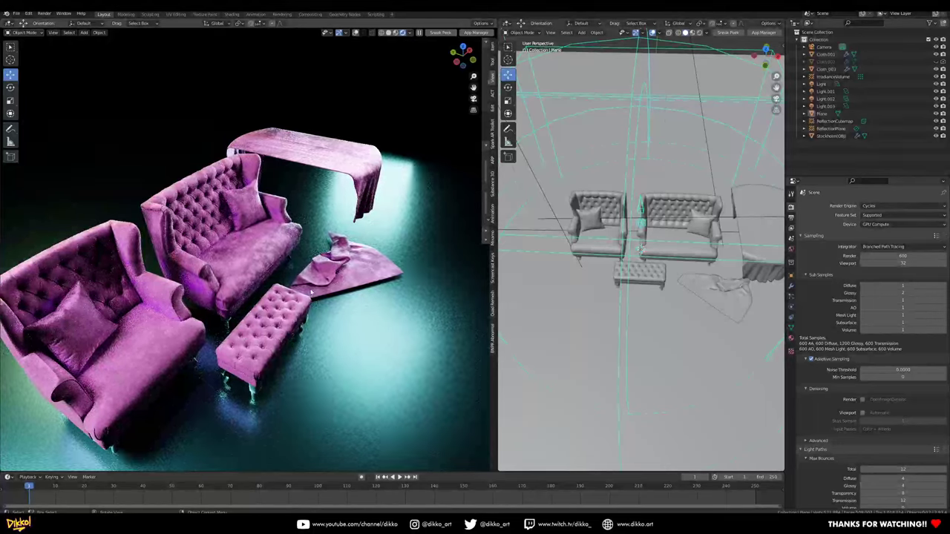
pyautogui.moveTo(295, 311); pyautogui.dragTo(247, 313, button='middle')
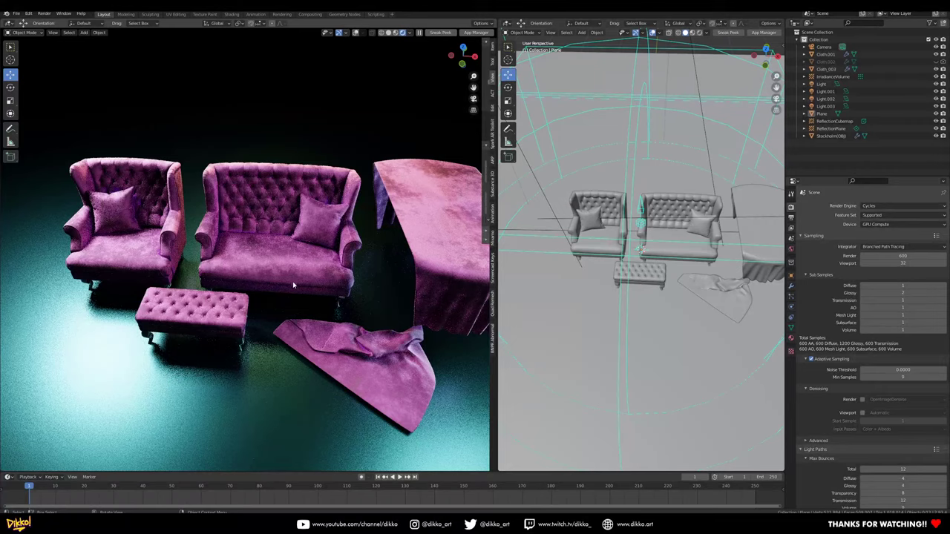
pyautogui.moveTo(291, 276); pyautogui.dragTo(243, 288, button='middle')
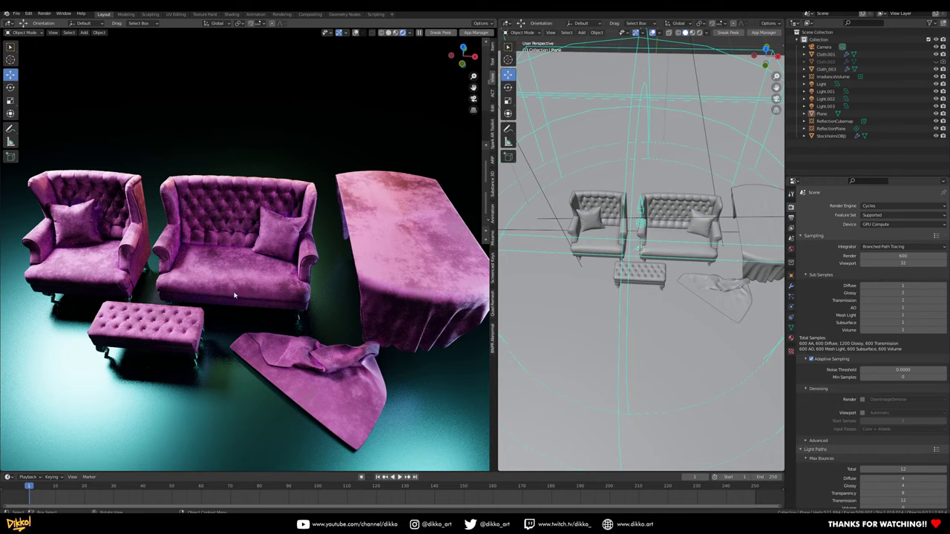
pyautogui.moveTo(236, 295); pyautogui.dragTo(272, 297, button='middle')
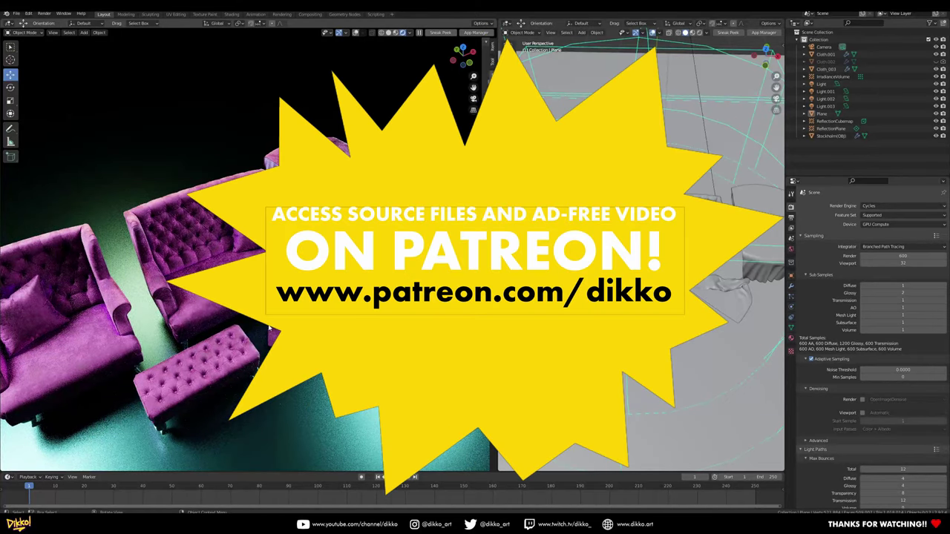
pyautogui.scroll(-1, 248, 249)
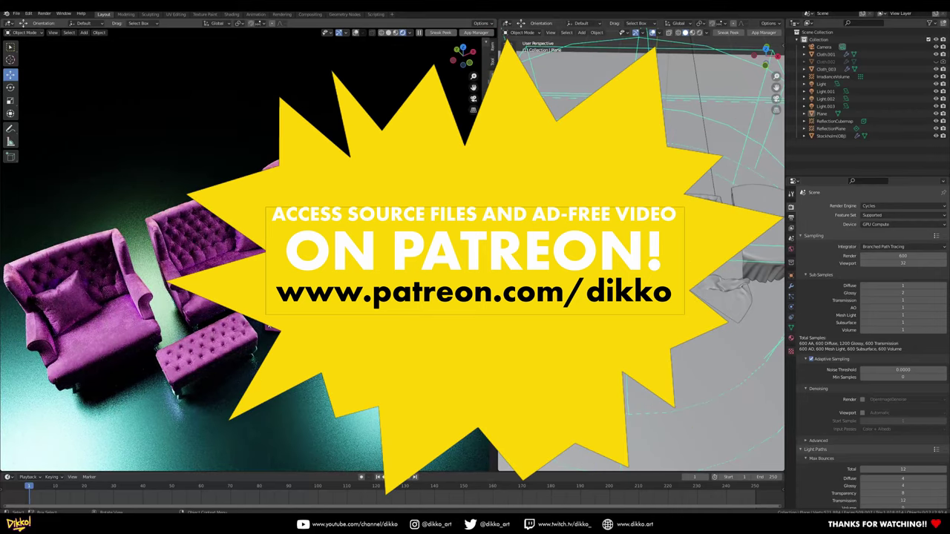
pyautogui.scroll(-1, 249, 249)
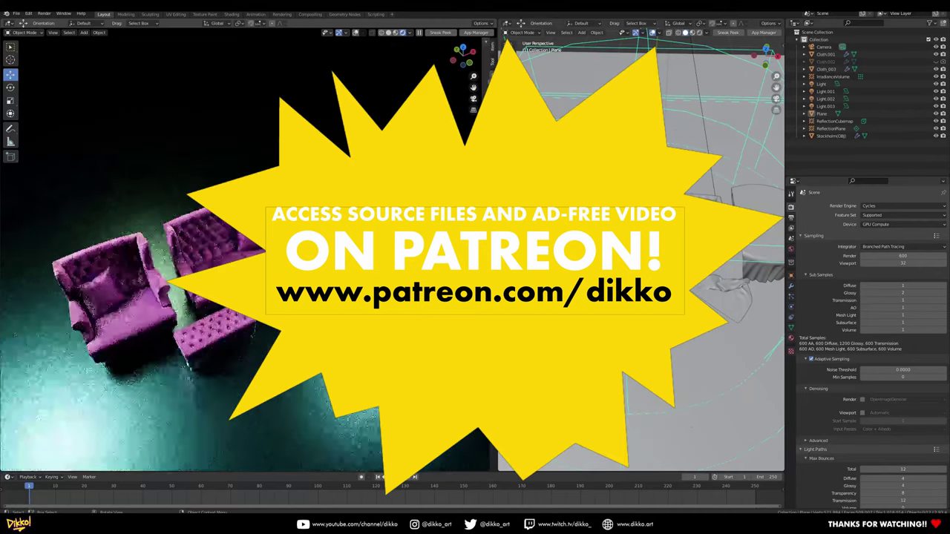
pyautogui.moveTo(249, 249); pyautogui.dragTo(206, 221, button='middle')
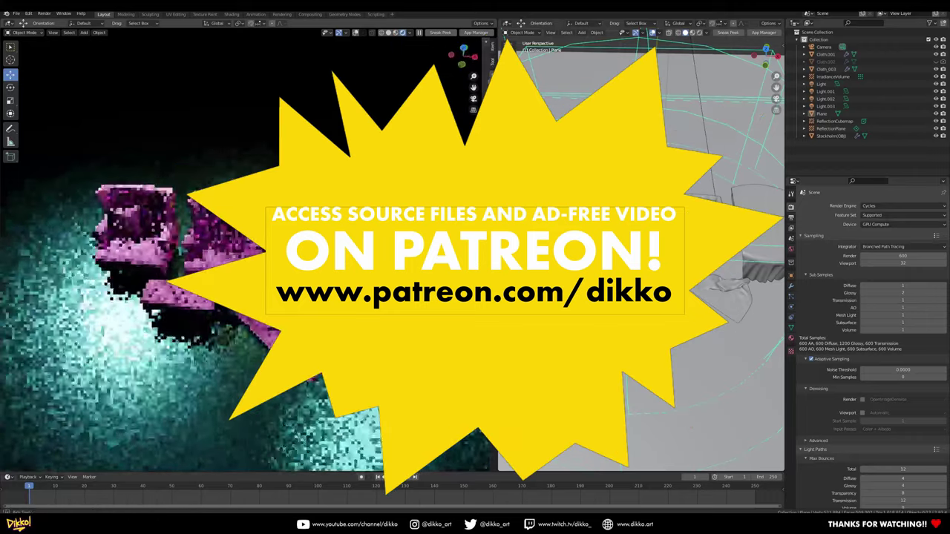
pyautogui.press('r')
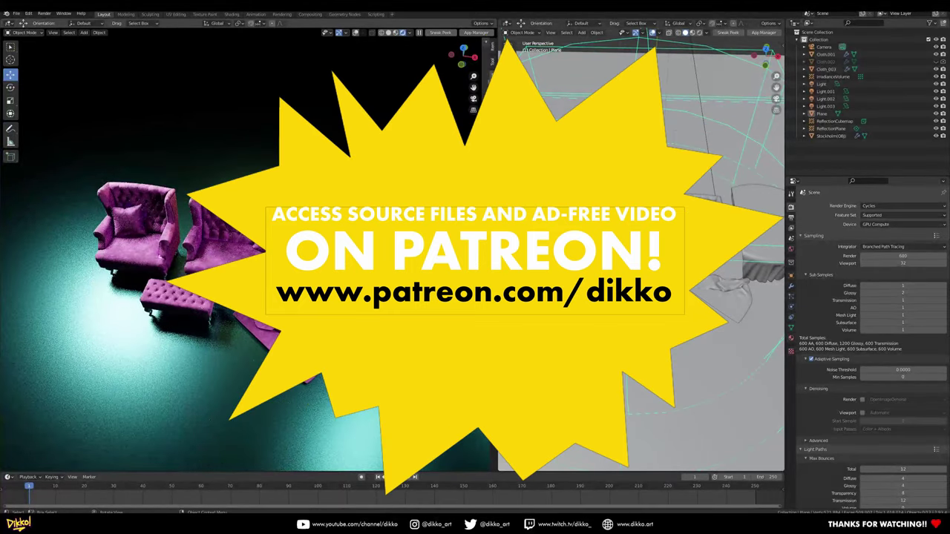
pyautogui.press('Escape')
pyautogui.moveTo(201, 309); pyautogui.dragTo(219, 325, button='middle')
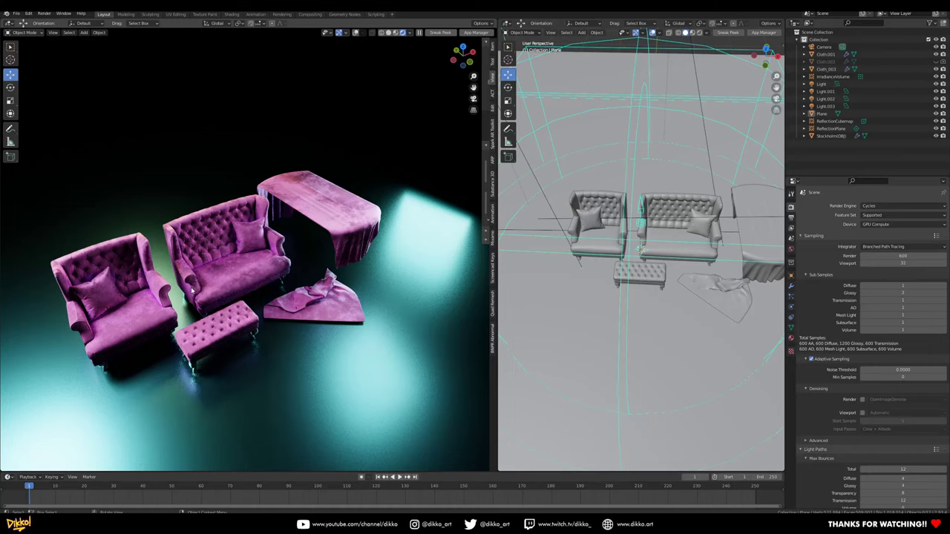
pyautogui.moveTo(227, 283); pyautogui.dragTo(241, 282, button='middle')
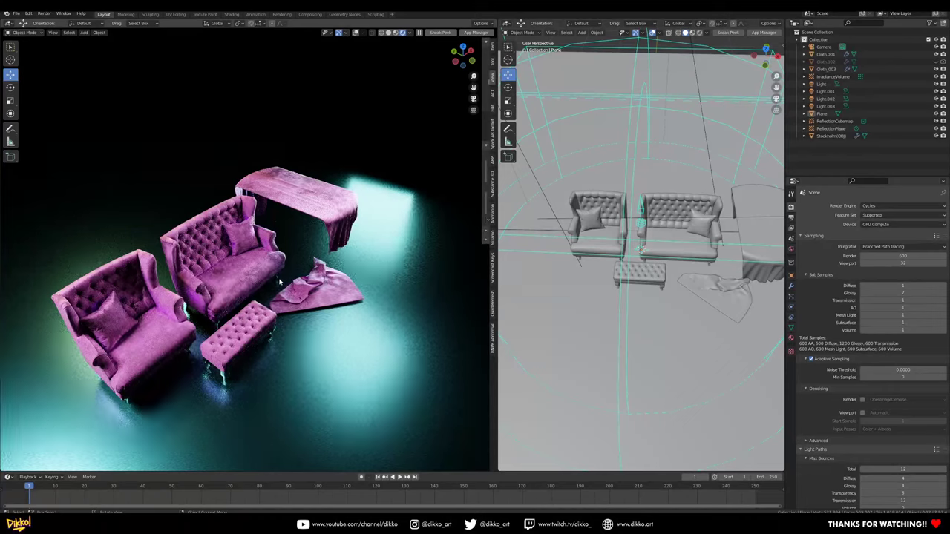
pyautogui.moveTo(290, 277); pyautogui.dragTo(232, 276, button='middle')
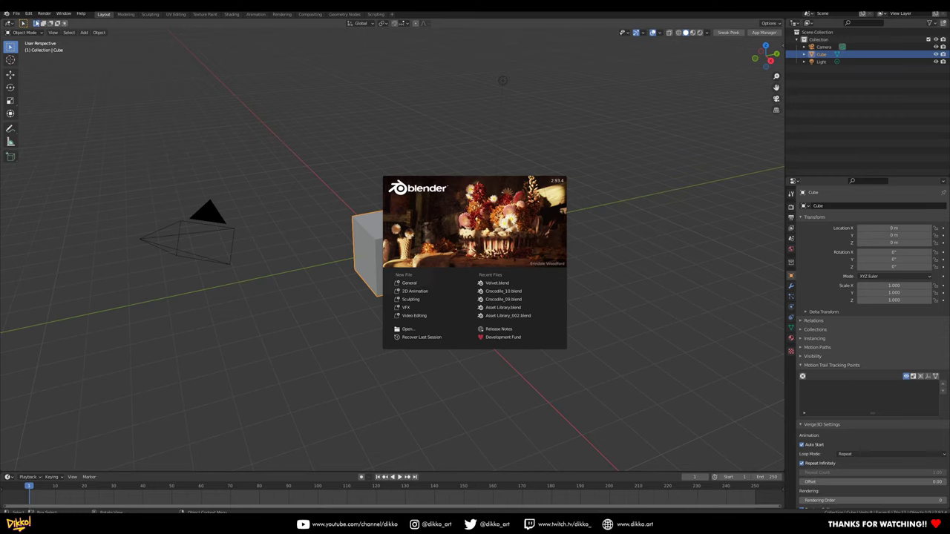
# - Open Still_Life_002.blend and look over its still-life scene from another angle
pyautogui.click(22, 20)
pyautogui.click(16, 14)
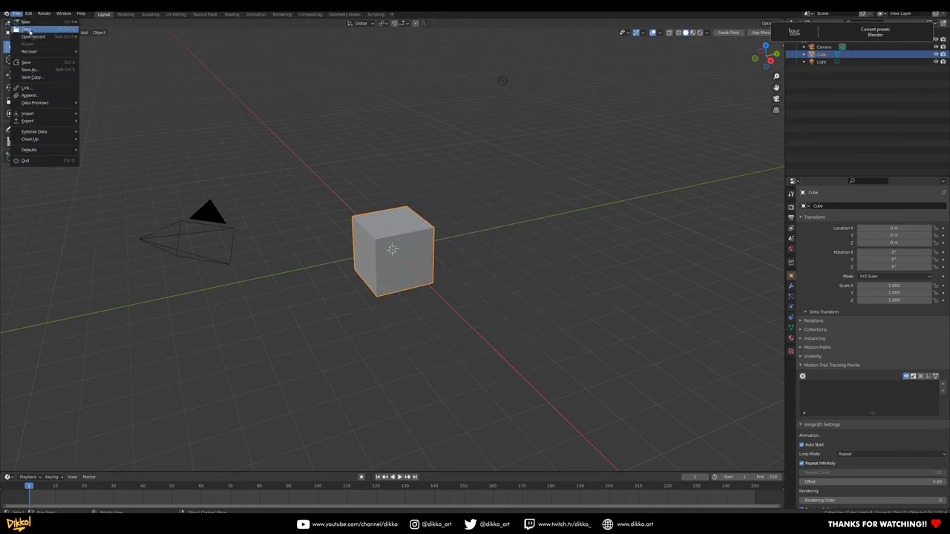
pyautogui.press('Escape')
pyautogui.hotkey('ctrl', 'o')
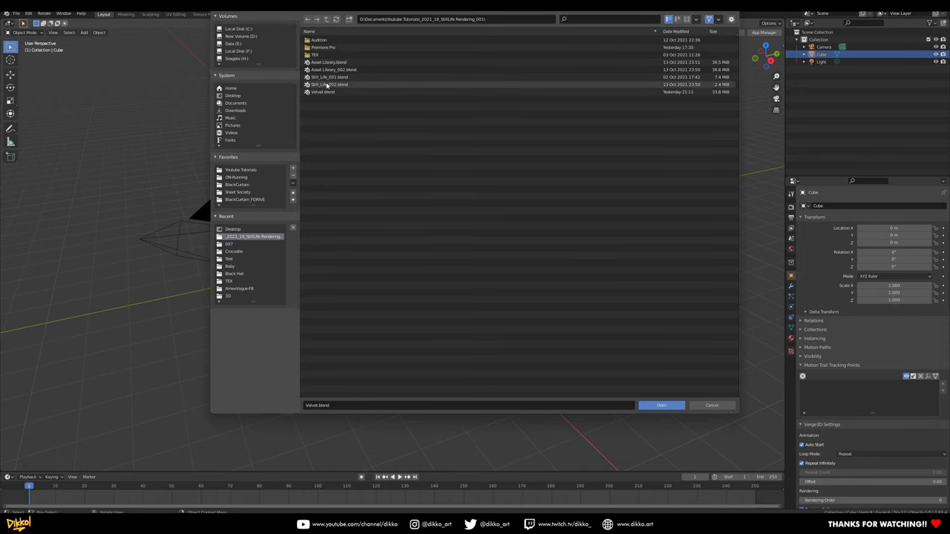
pyautogui.click(343, 85)
pyautogui.click(668, 405)
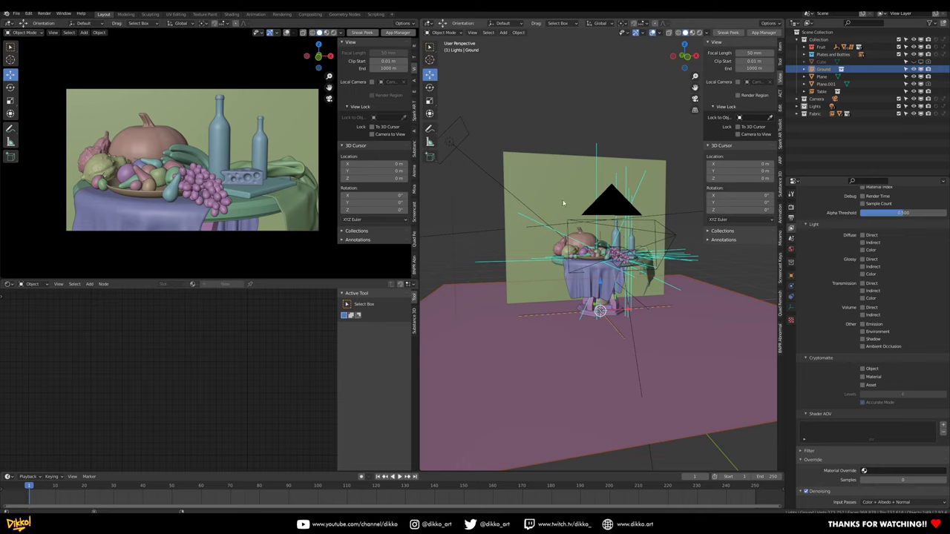
pyautogui.moveTo(563, 203); pyautogui.dragTo(549, 316, button='middle')
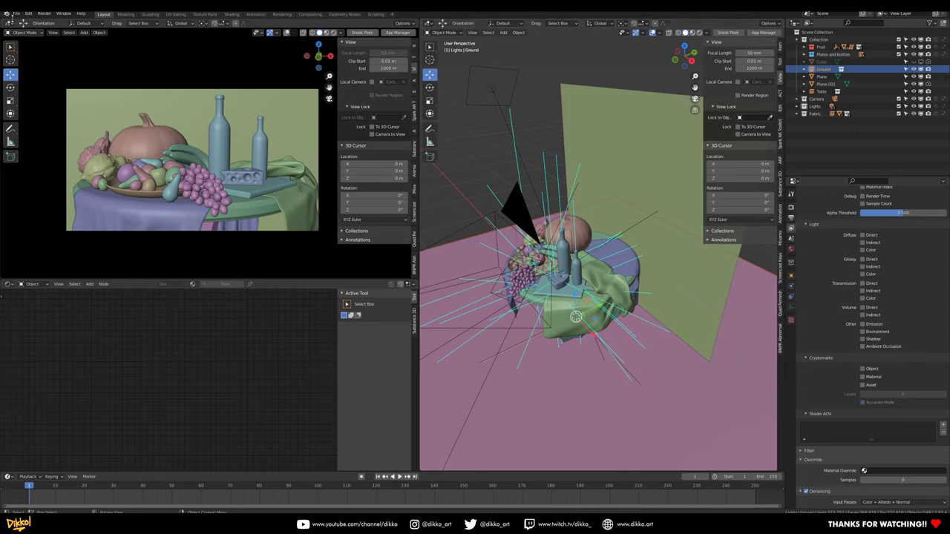
# - Open the file Asset Library.blend from the same project folder
pyautogui.click(15, 13)
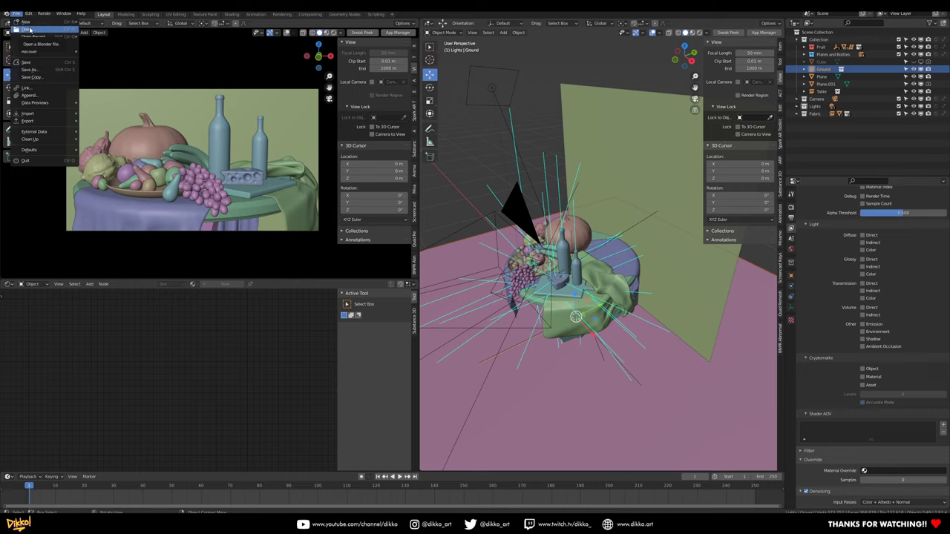
pyautogui.click(27, 30)
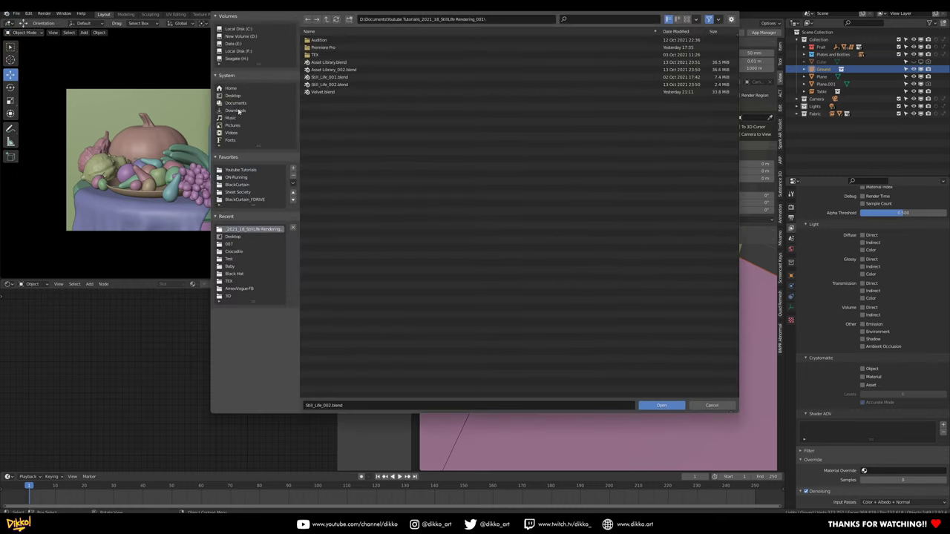
pyautogui.click(321, 62)
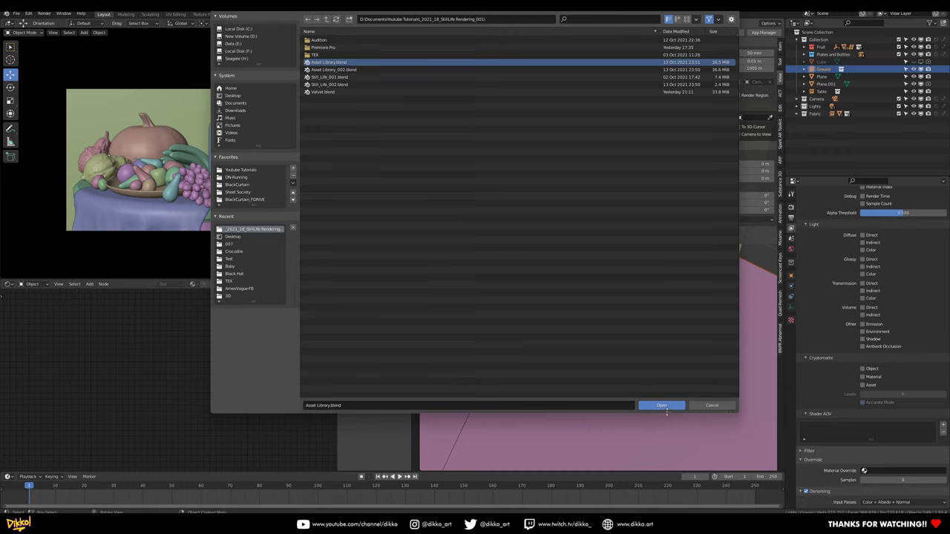
pyautogui.click(666, 406)
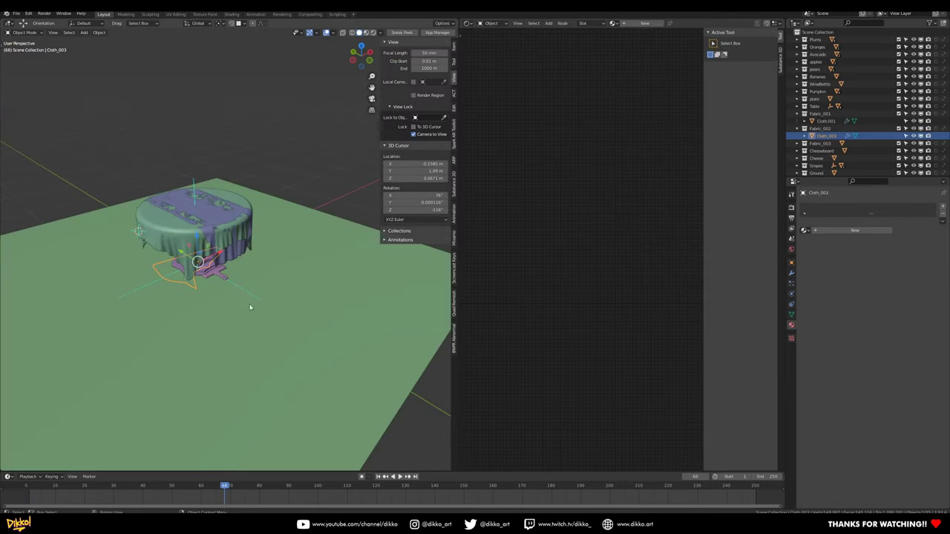
# - Exclude every collection except Fabric_001, Fabric_002 and Fabric_003 from the view layer
pyautogui.moveTo(250, 307); pyautogui.dragTo(216, 291, button='middle')
pyautogui.scroll(3, 210, 269)
pyautogui.moveTo(206, 258); pyautogui.dragTo(202, 236, button='middle')
pyautogui.click(228, 216)
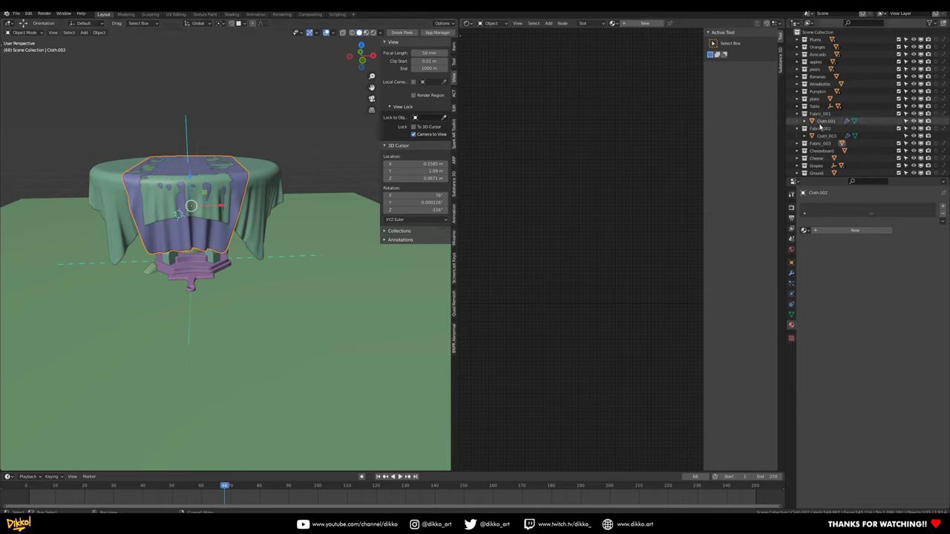
pyautogui.moveTo(898, 39); pyautogui.dragTo(903, 107)
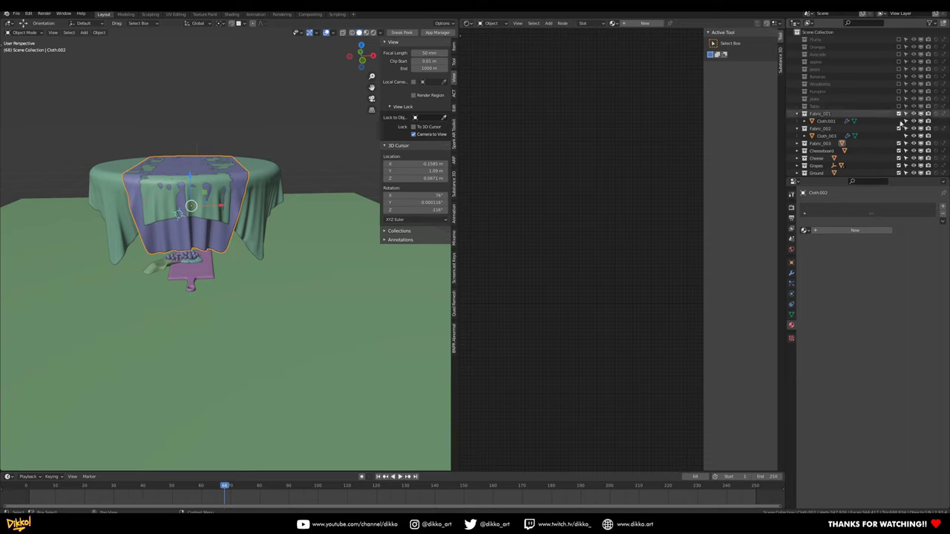
pyautogui.scroll(-1, 901, 140)
pyautogui.moveTo(899, 146); pyautogui.dragTo(899, 168)
# - Exclude the Fabric_001 collection as well, keeping only Fabric_002 and Fabric_003 enabled
pyautogui.moveTo(185, 235)
pyautogui.mouseDown(button='middle')
pyautogui.moveTo(199, 213)
pyautogui.moveTo(195, 240)
pyautogui.mouseUp(button='middle')
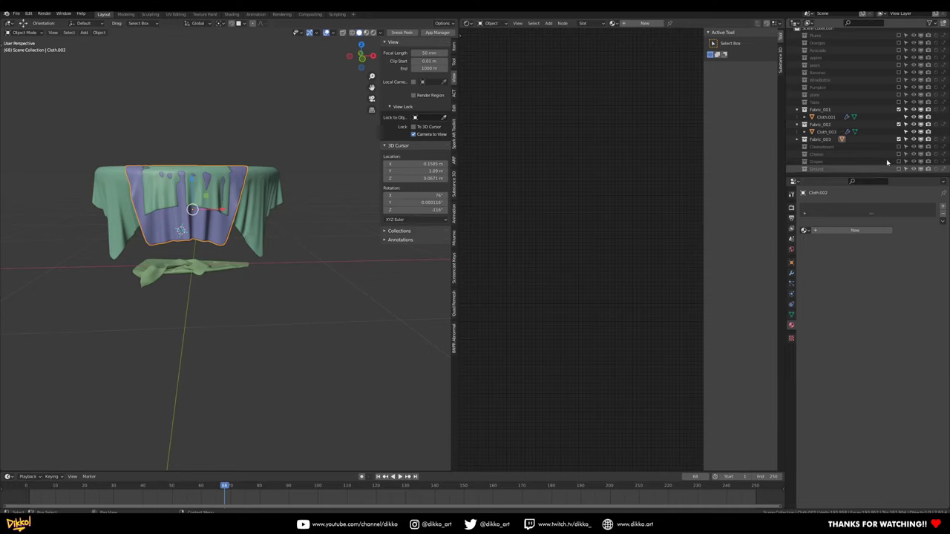
pyautogui.click(818, 124)
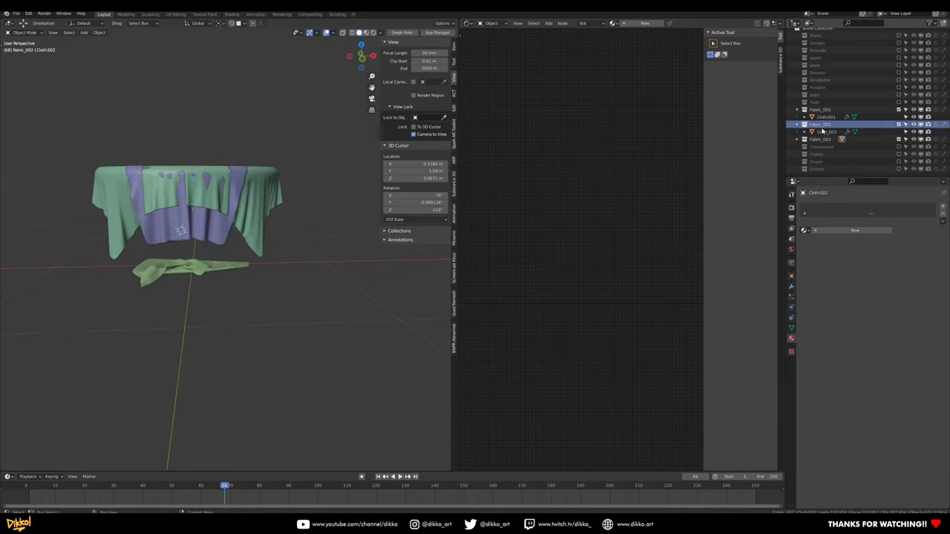
pyautogui.click(823, 112)
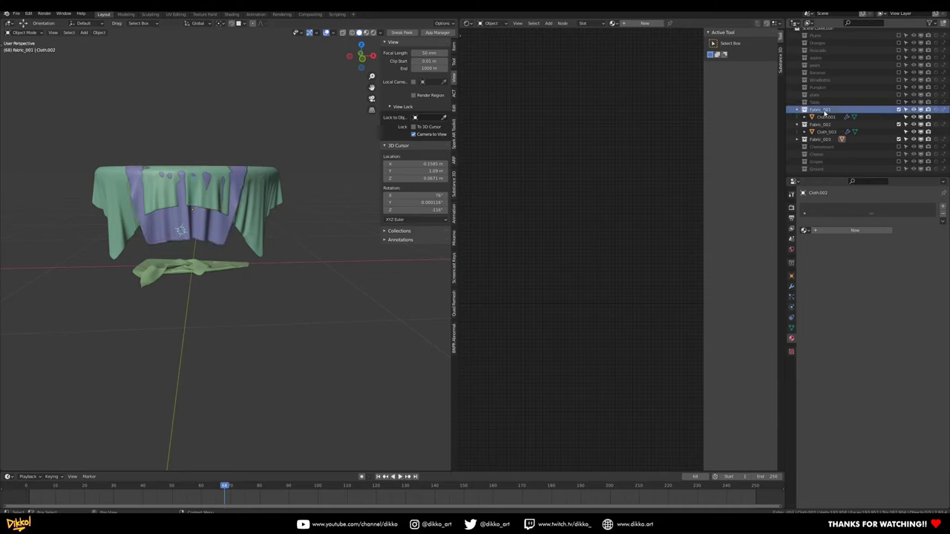
pyautogui.click(897, 110)
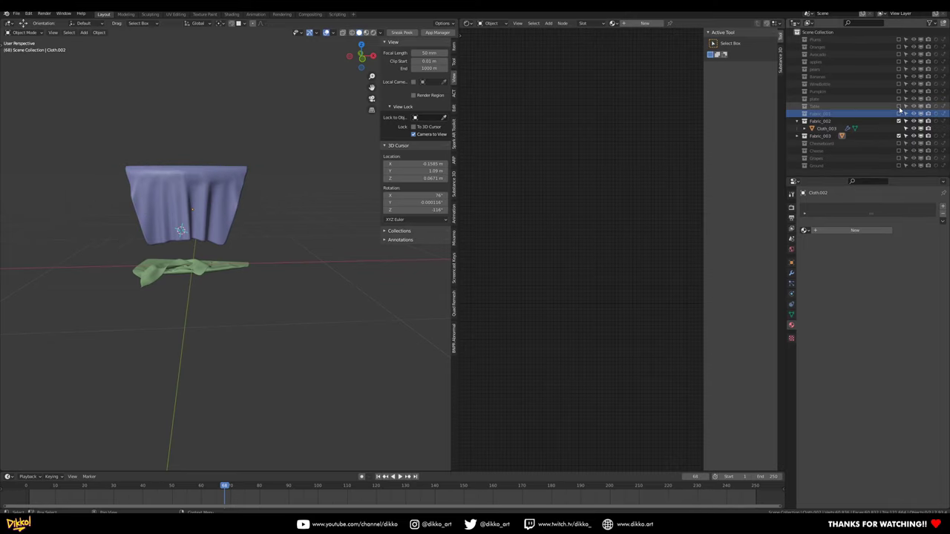
# - Move the crumpled cloth Cloth_003 about 0.88 m along X, clear of the draped cloth
pyautogui.click(178, 265)
pyautogui.moveTo(178, 266); pyautogui.dragTo(214, 262, button='middle')
pyautogui.moveTo(188, 244)
pyautogui.mouseDown()
pyautogui.moveTo(195, 59)
pyautogui.moveTo(200, 235)
pyautogui.mouseUp()
pyautogui.hotkey('ctrl', 'z')
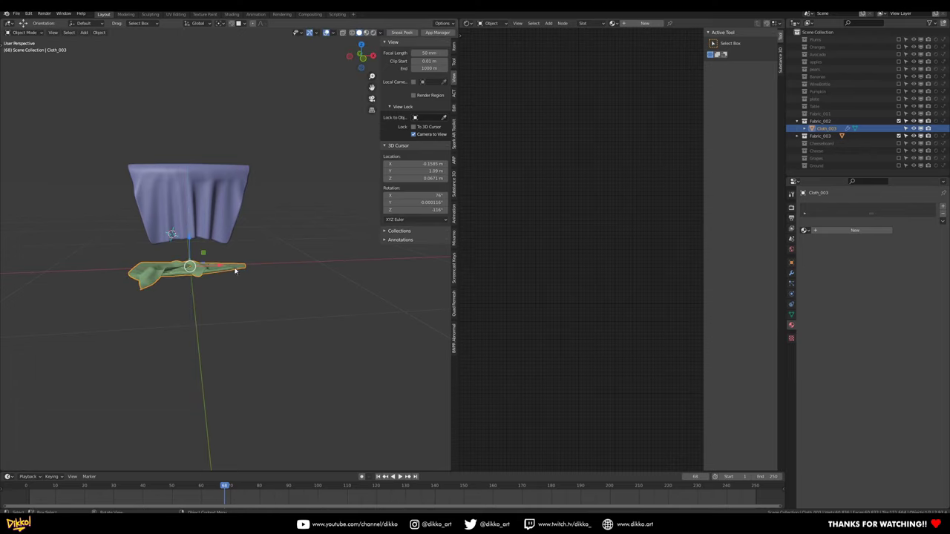
pyautogui.moveTo(222, 268); pyautogui.dragTo(343, 264)
pyautogui.moveTo(282, 259); pyautogui.dragTo(273, 315, button='middle')
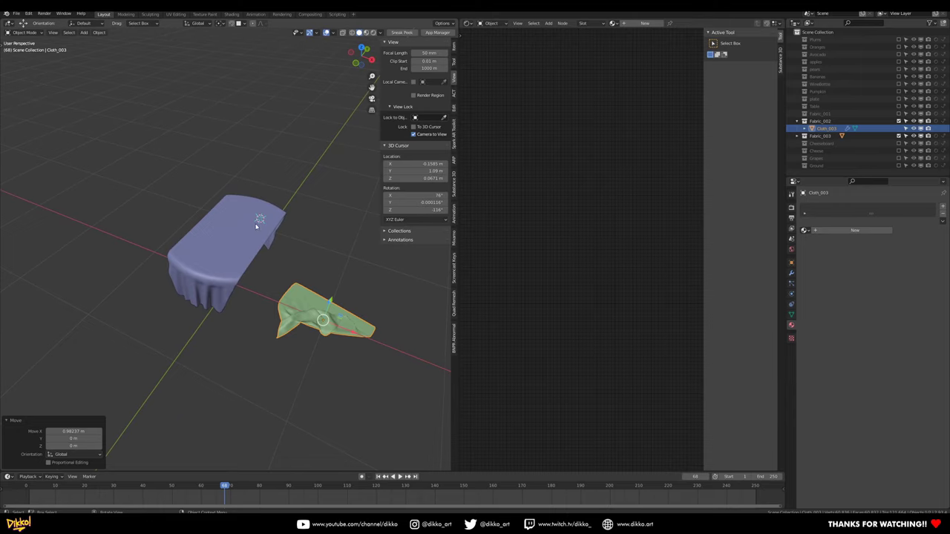
pyautogui.moveTo(256, 226); pyautogui.dragTo(284, 176, button='middle')
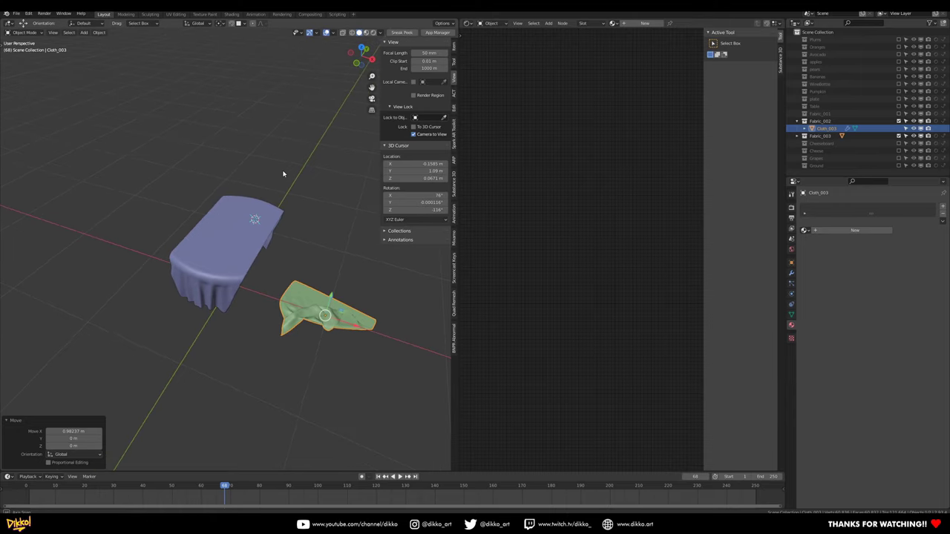
# - Create a new collection in the scene and name it Lights
pyautogui.rightClick(822, 167)
pyautogui.click(819, 168)
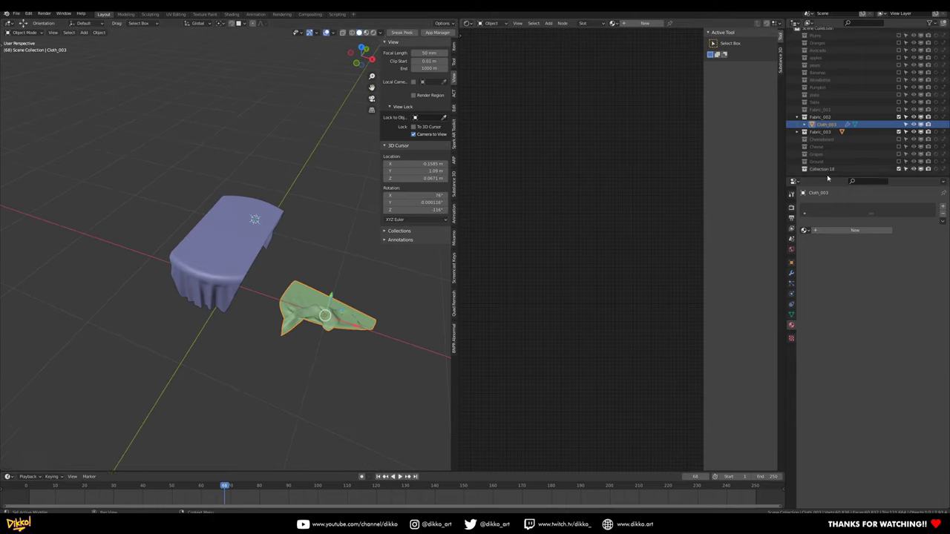
pyautogui.doubleClick(821, 169)
pyautogui.write('Lights')
pyautogui.press('Return')
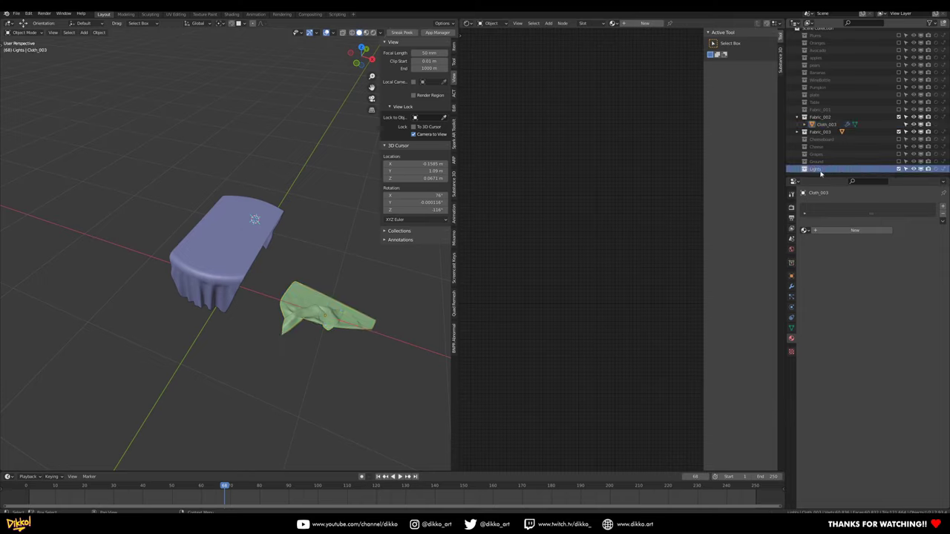
# - Add an area light to the scene, raise it beside the draped cloth and rotate it to face the cloth
pyautogui.hotkey('shift', 'a')
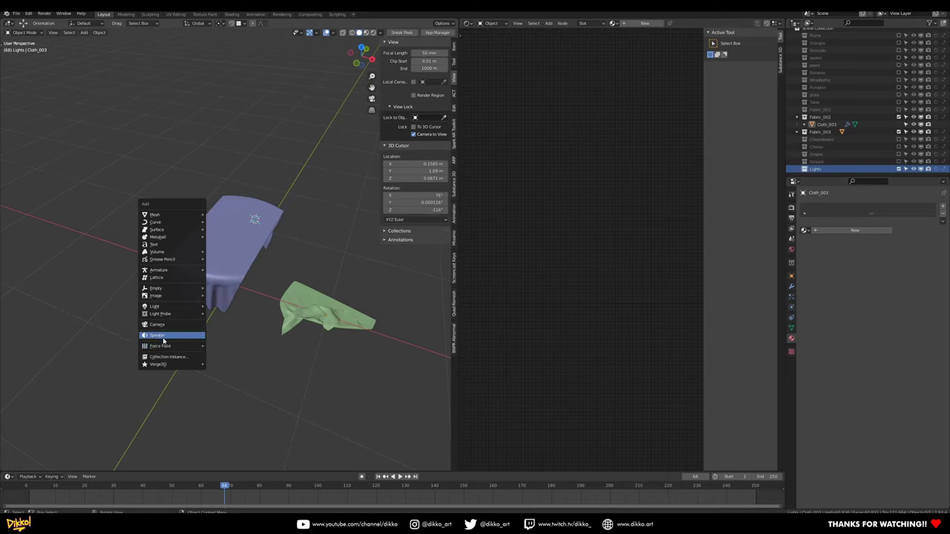
pyautogui.moveTo(208, 307)
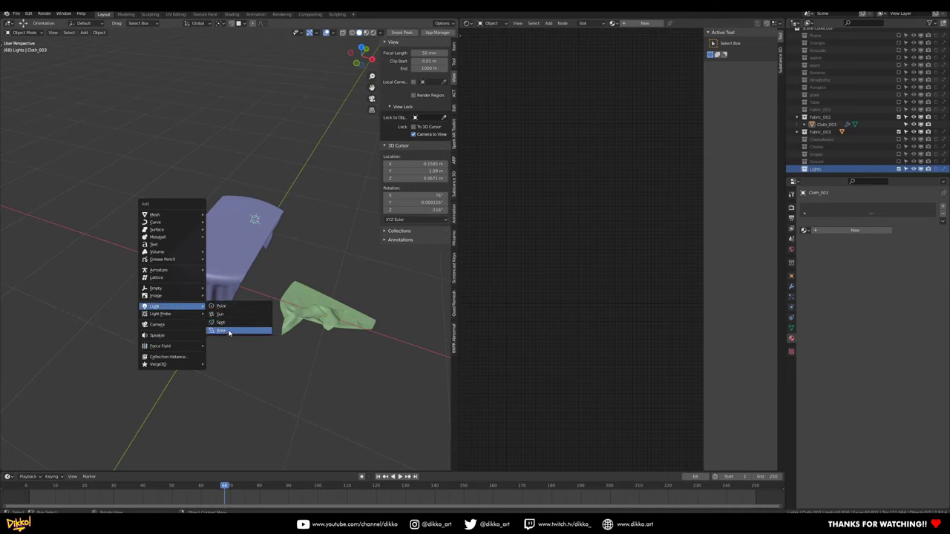
pyautogui.click(229, 333)
pyautogui.press('g')
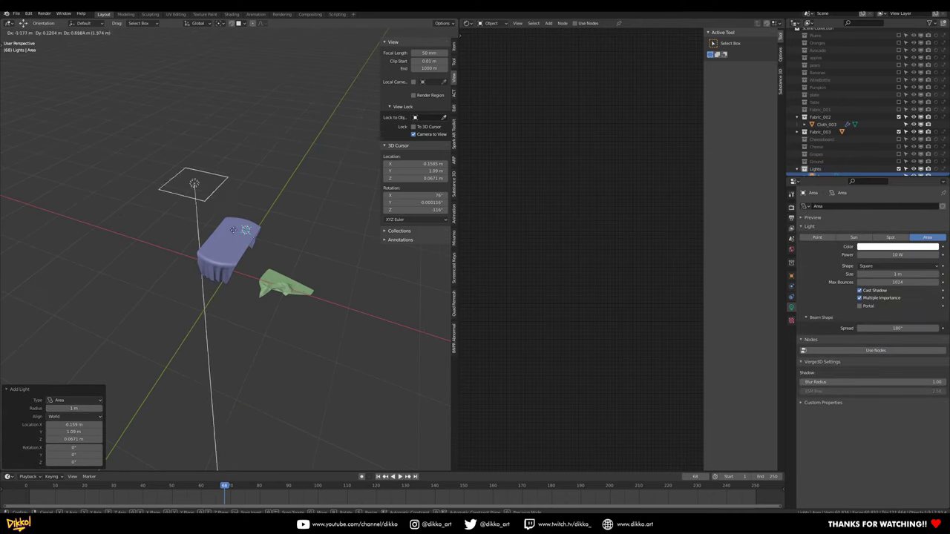
pyautogui.click(182, 213)
pyautogui.press('r')
pyautogui.click(257, 132)
pyautogui.moveTo(228, 232); pyautogui.dragTo(194, 207, button='middle')
# - Duplicate the area light, place the copy away from the original and rotate it in the view plane
pyautogui.hotkey('shift', 'd')
pyautogui.click(395, 189)
pyautogui.press('r')
pyautogui.press('Return')
# - Move the duplicated area light to the opposite side of the cloths and raise it about 0.7 m
pyautogui.moveTo(259, 291); pyautogui.dragTo(244, 255, button='middle')
pyautogui.press('g')
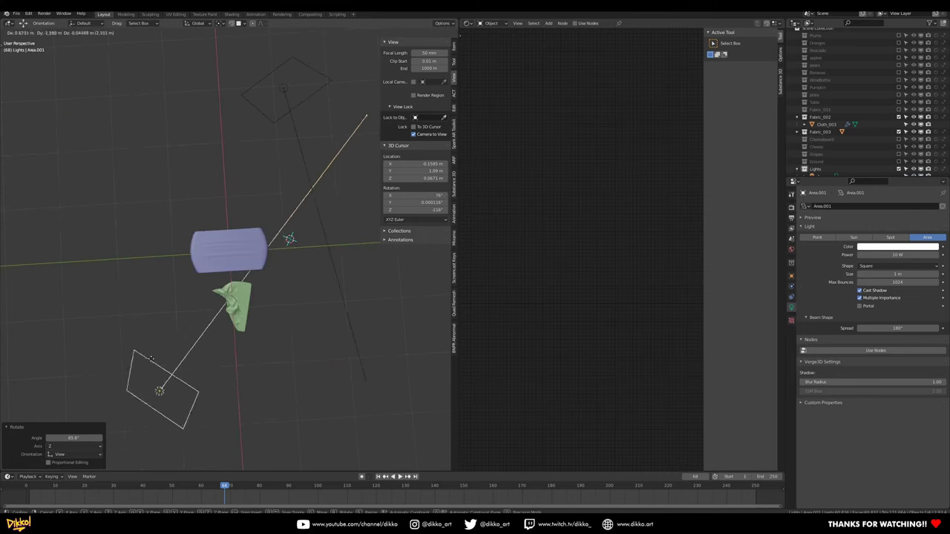
pyautogui.click(128, 351)
pyautogui.moveTo(128, 351); pyautogui.dragTo(271, 291, button='middle')
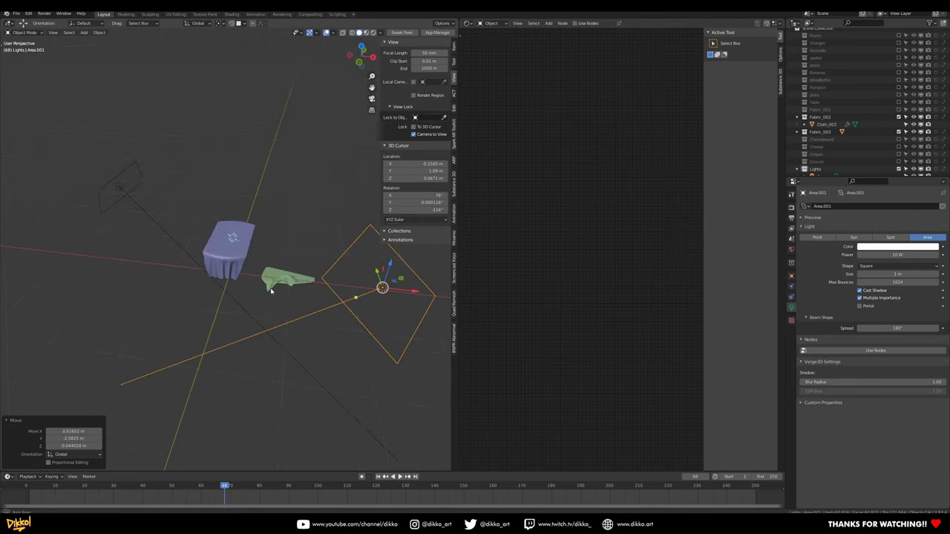
pyautogui.press('g')
pyautogui.click(281, 82)
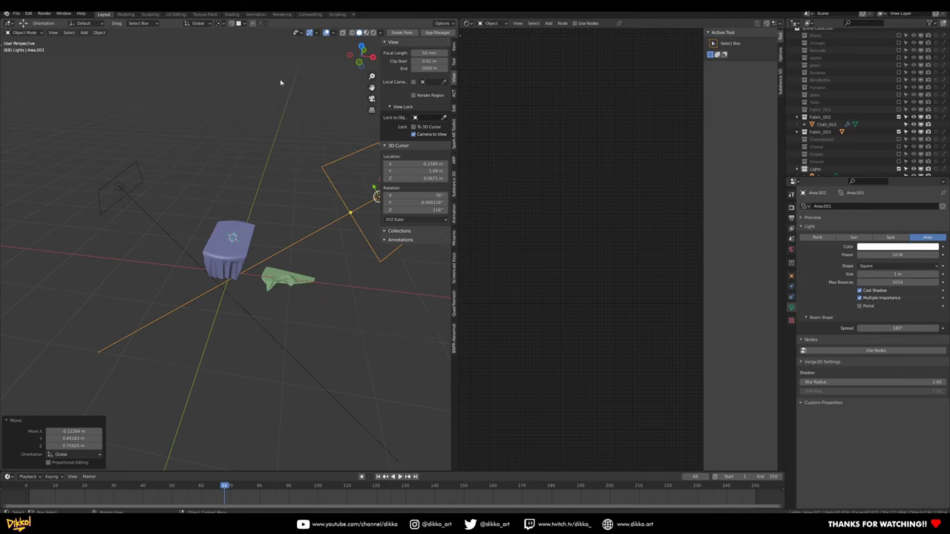
# - Switch the 3D viewport to rendered shading
pyautogui.click(373, 33)
pyautogui.scroll(1, 235, 271)
pyautogui.scroll(-2, 236, 271)
# - Try to select and reposition the first area light, and undo these changes
pyautogui.moveTo(42, 87); pyautogui.dragTo(124, 179)
pyautogui.moveTo(126, 182); pyautogui.dragTo(249, 201, button='middle')
pyautogui.press('g')
pyautogui.click(206, 197)
pyautogui.moveTo(342, 186); pyautogui.dragTo(370, 233)
pyautogui.hotkey('ctrl', 'z')
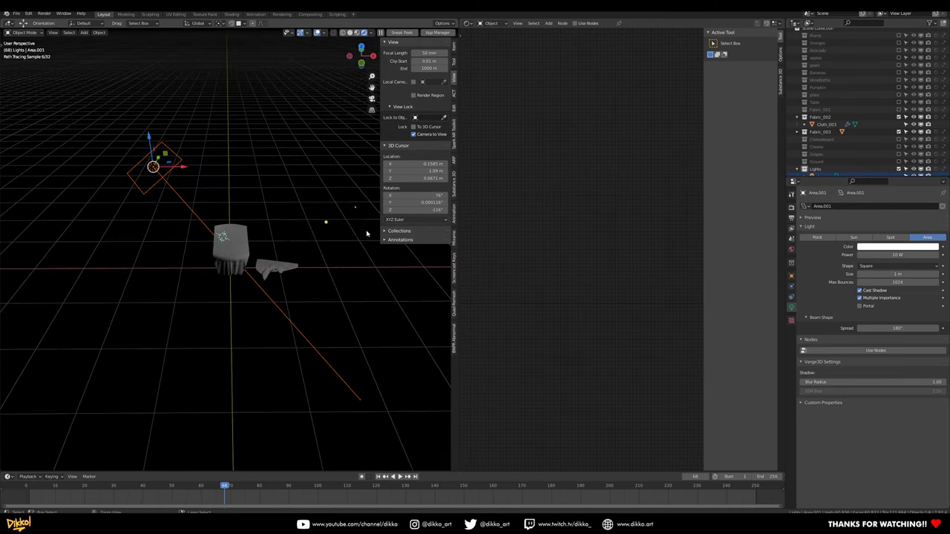
pyautogui.hotkey('ctrl', 'z')
pyautogui.hotkey('ctrl', 'z')
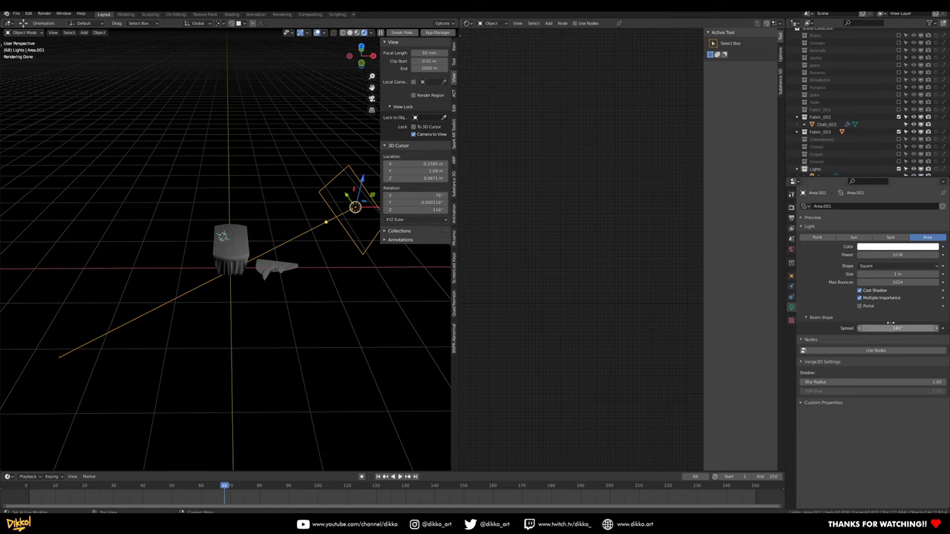
# - Raise the duplicated area light's power to about 70 W
pyautogui.moveTo(894, 254); pyautogui.dragTo(931, 254)
pyautogui.scroll(1, 331, 273)
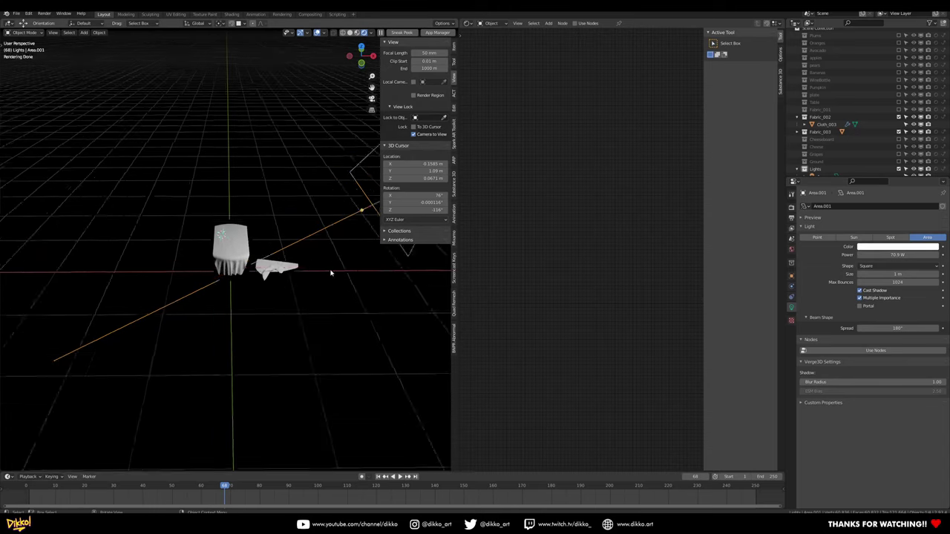
pyautogui.scroll(3, 331, 273)
pyautogui.moveTo(331, 273); pyautogui.dragTo(269, 301, button='middle')
pyautogui.scroll(2, 267, 304)
pyautogui.moveTo(171, 324); pyautogui.dragTo(262, 287, button='middle')
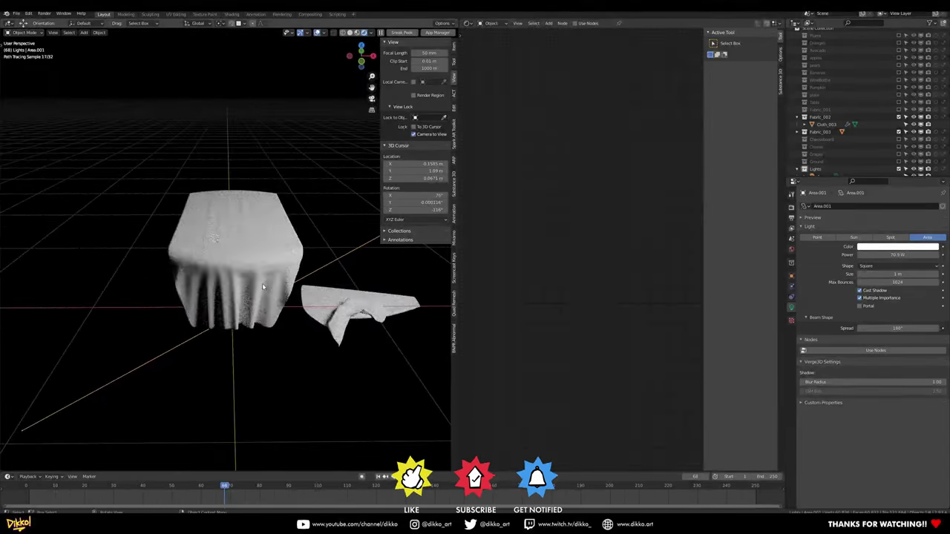
# - Display the scene's render settings and slightly widen the node editor
pyautogui.click(792, 207)
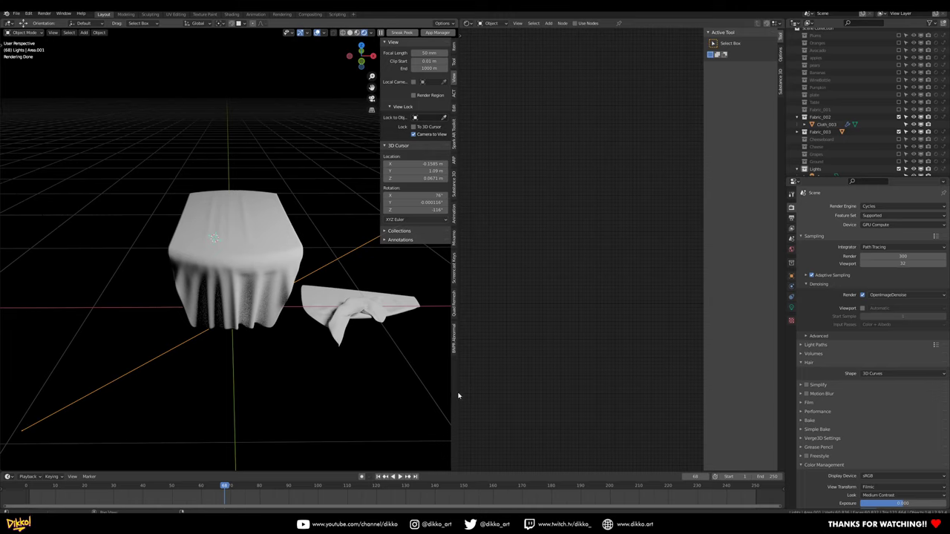
pyautogui.moveTo(457, 394); pyautogui.dragTo(426, 392)
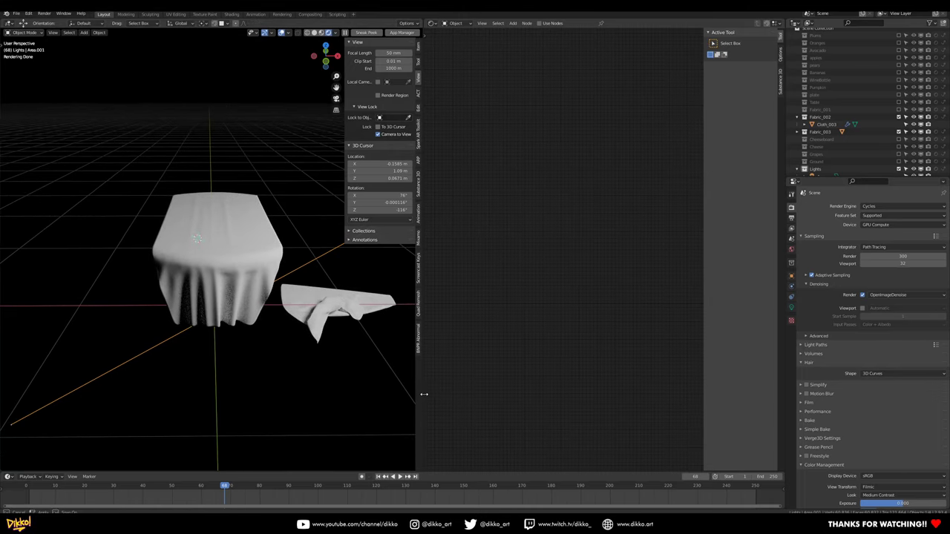
# - Create a new material on the draped cloth and name it MAT_Velvet
pyautogui.click(229, 245)
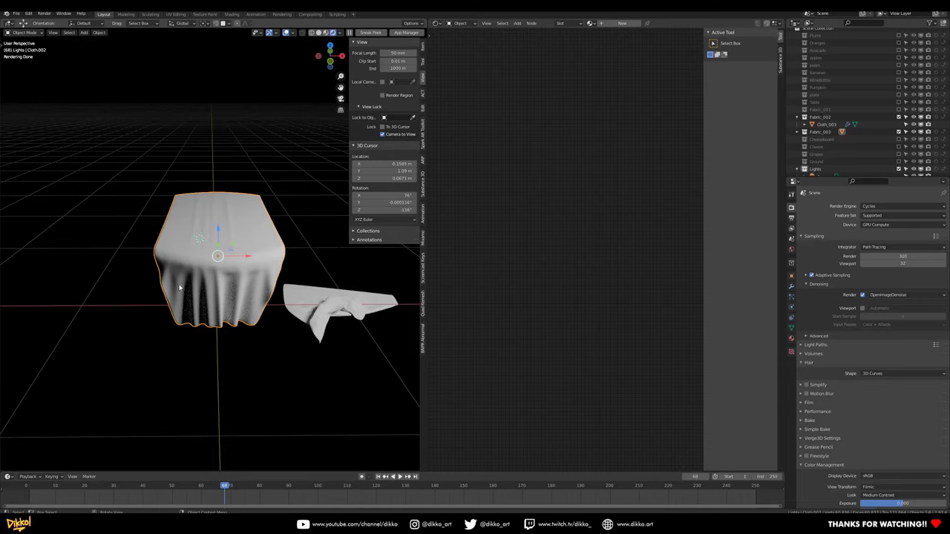
pyautogui.click(338, 321)
pyautogui.click(206, 261)
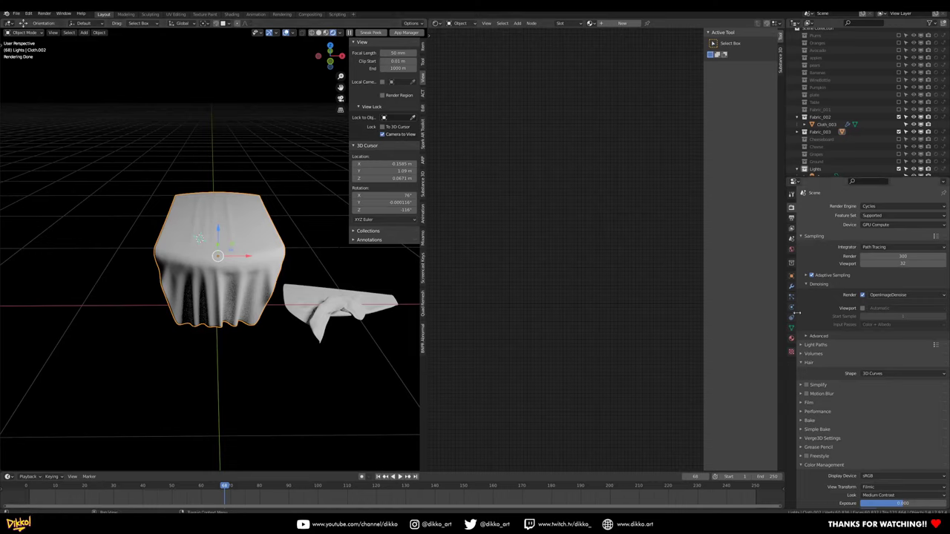
pyautogui.click(791, 338)
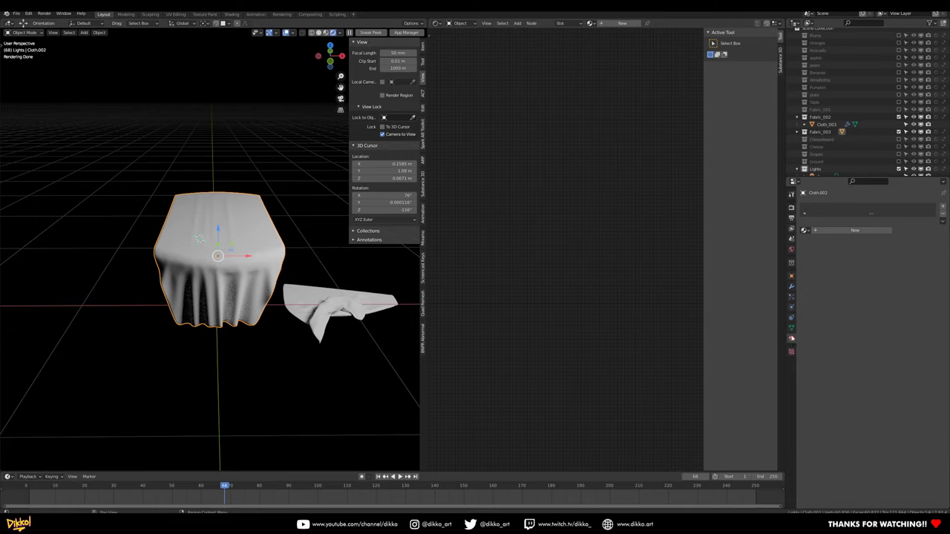
pyautogui.click(851, 231)
pyautogui.doubleClick(827, 208)
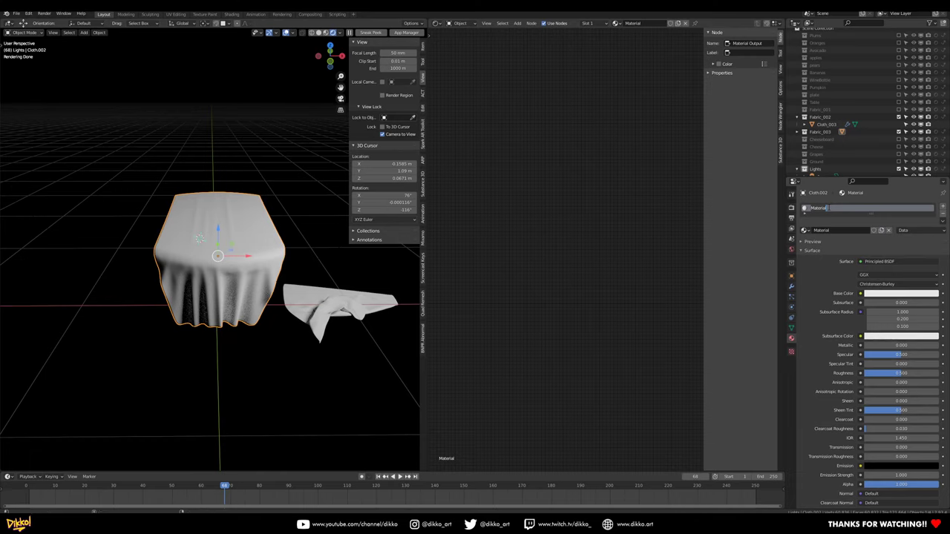
pyautogui.write('MAT_MVelvet')
pyautogui.press('Return')
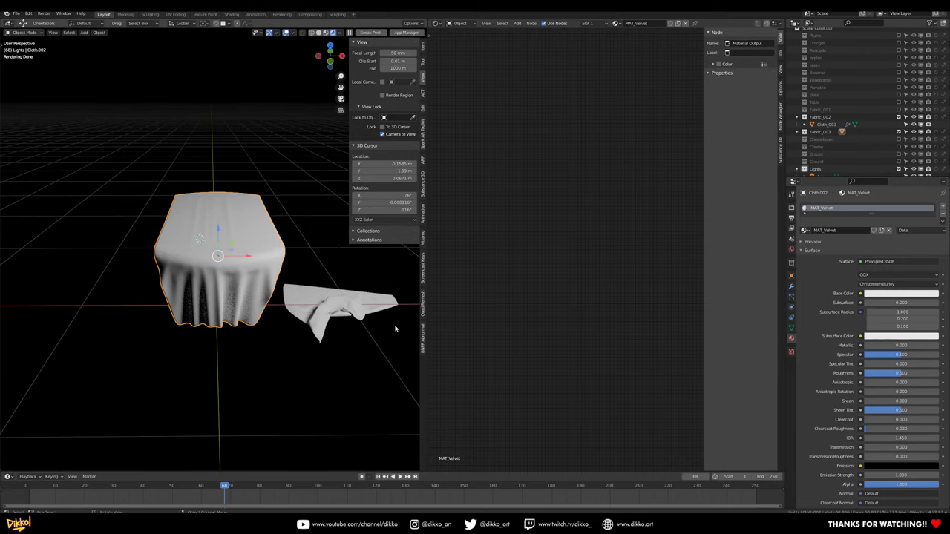
# - Widen the node editor further and keep both cloths framed in the narrowed 3D viewport
pyautogui.moveTo(423, 362); pyautogui.dragTo(364, 365)
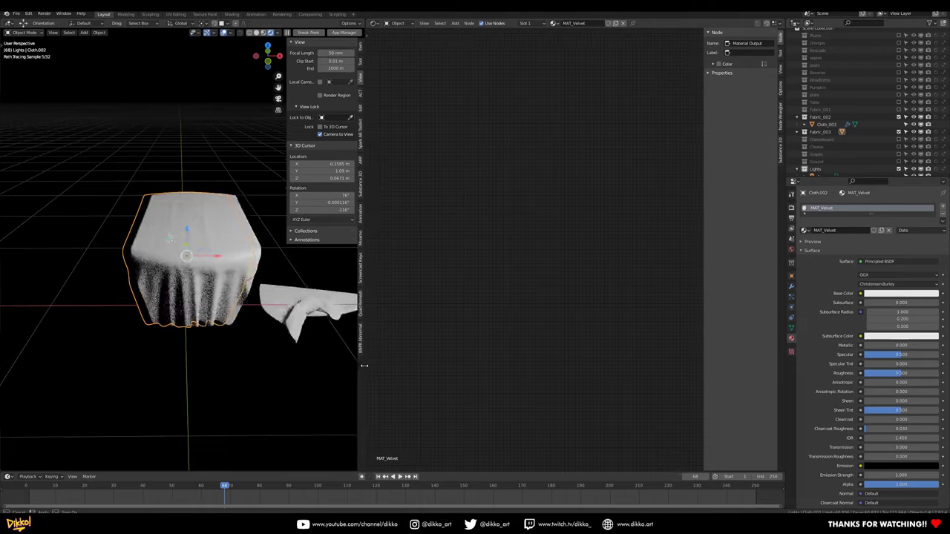
pyautogui.scroll(-1, 254, 350)
pyautogui.moveTo(237, 349)
pyautogui.keyDown('shift'); pyautogui.mouseDown(button='middle')
pyautogui.moveTo(214, 361)
pyautogui.moveTo(223, 343)
pyautogui.mouseUp(button='middle'); pyautogui.keyUp('shift')
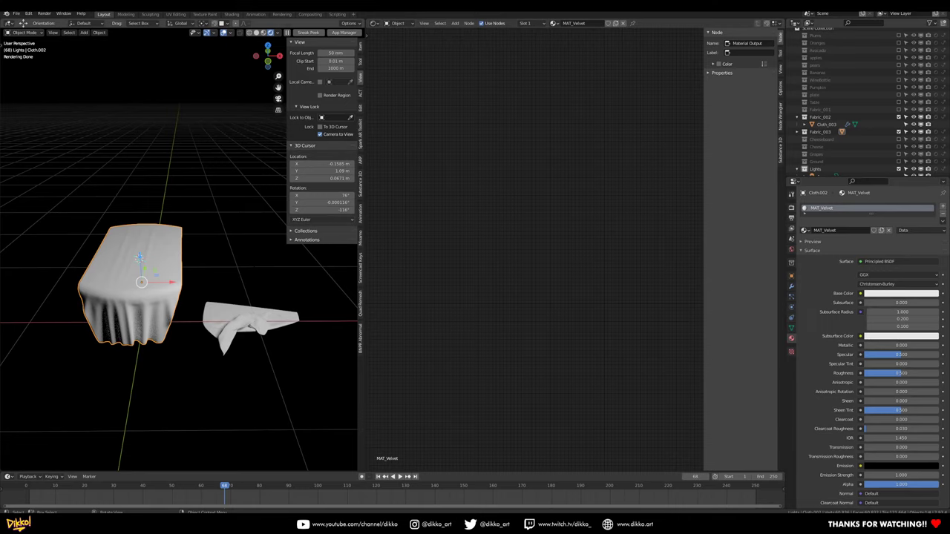
# - Space the Principled BSDF node apart from the Material Output node in MAT_Velvet's node tree
pyautogui.press('Home')
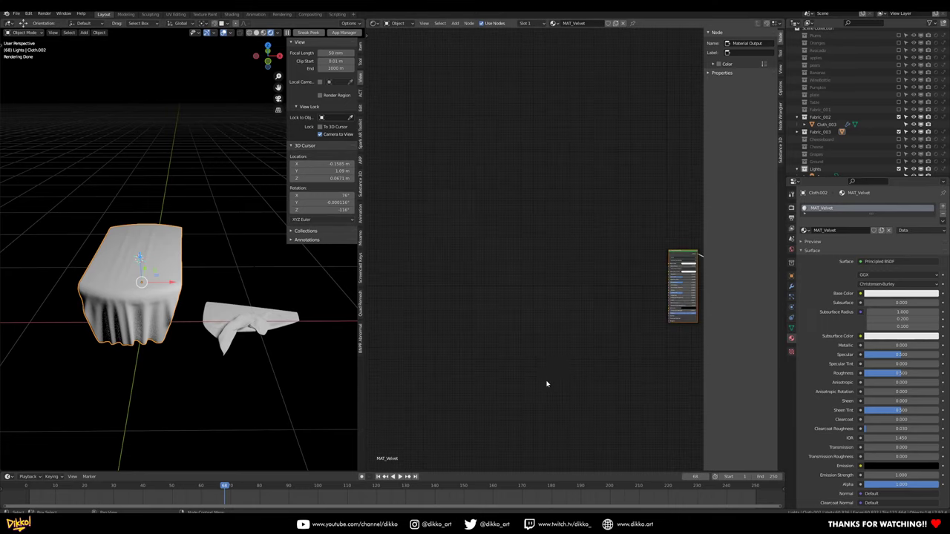
pyautogui.moveTo(523, 345); pyautogui.dragTo(409, 351, button='middle')
pyautogui.scroll(7, 426, 301)
pyautogui.moveTo(442, 299); pyautogui.dragTo(569, 263, button='middle')
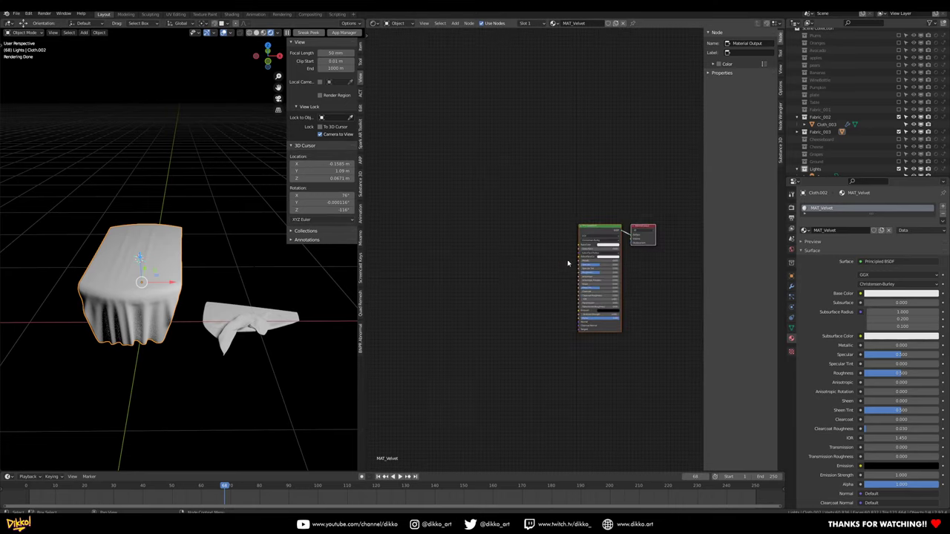
pyautogui.scroll(2, 501, 255)
pyautogui.moveTo(615, 215); pyautogui.dragTo(540, 196)
pyautogui.scroll(1, 612, 301)
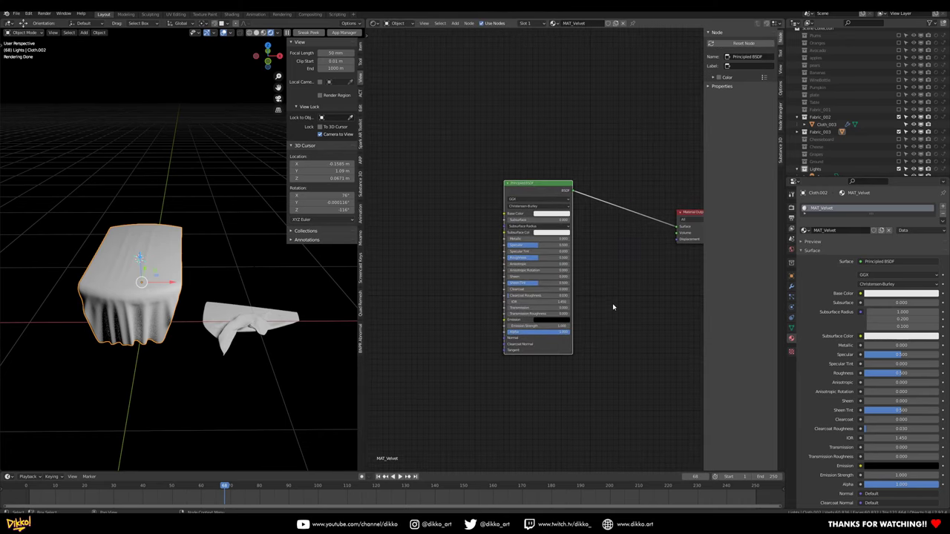
pyautogui.moveTo(616, 310); pyautogui.dragTo(608, 325, button='middle')
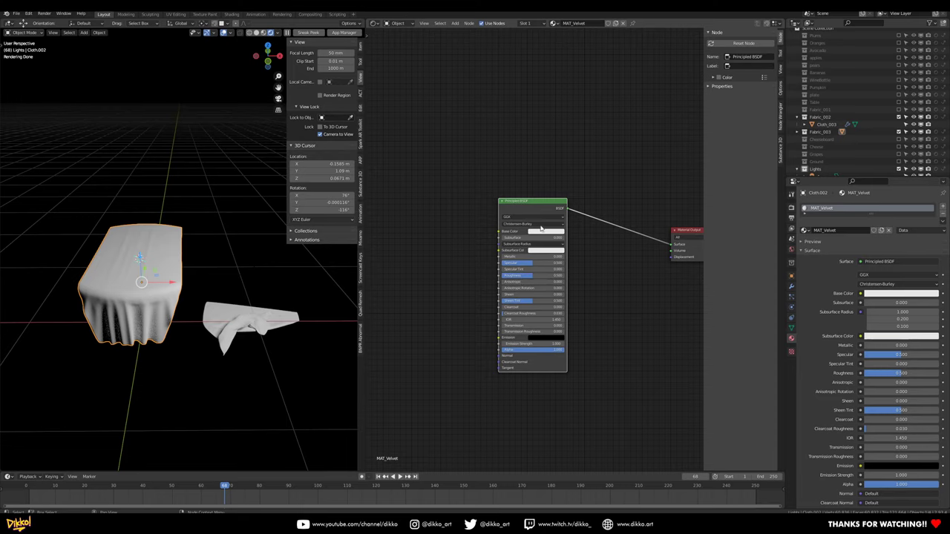
pyautogui.moveTo(512, 250); pyautogui.dragTo(553, 255)
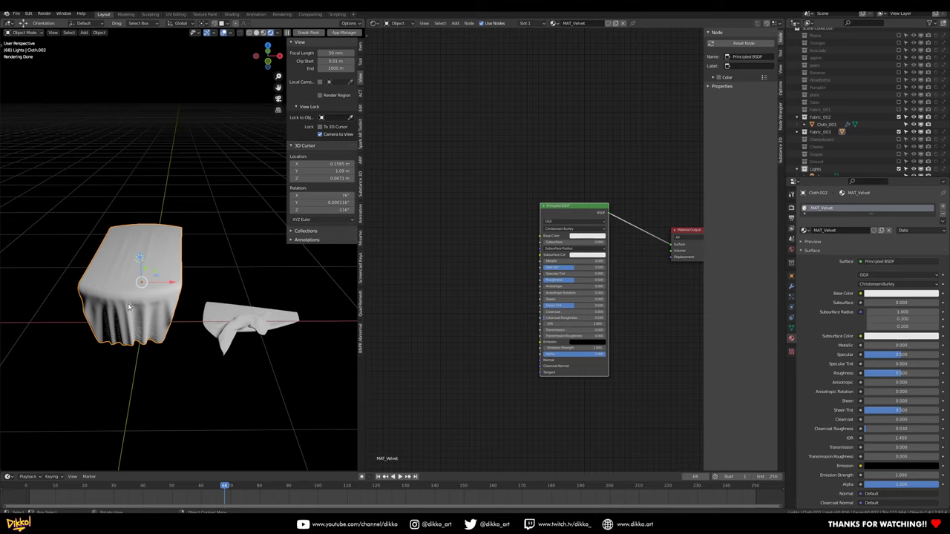
pyautogui.moveTo(163, 285); pyautogui.dragTo(136, 289, button='middle')
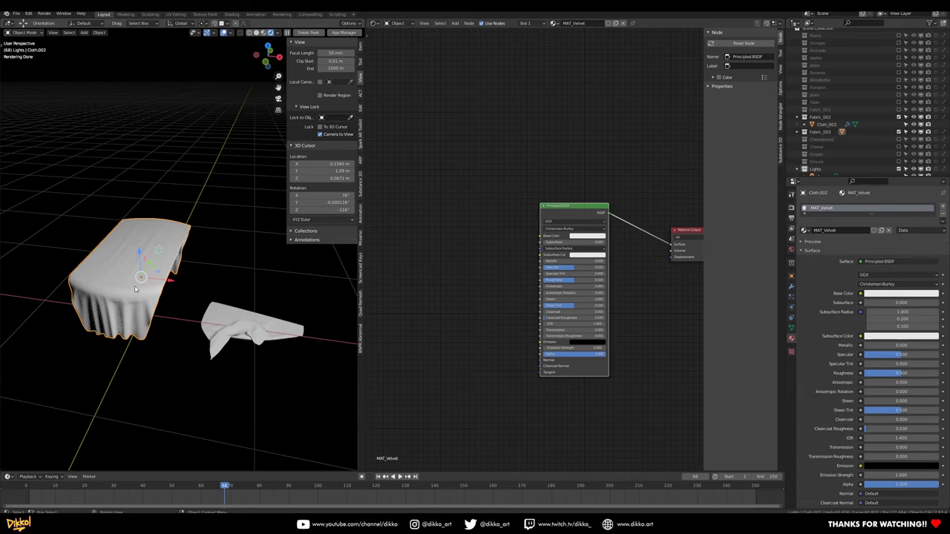
pyautogui.moveTo(446, 211); pyautogui.dragTo(468, 203, button='middle')
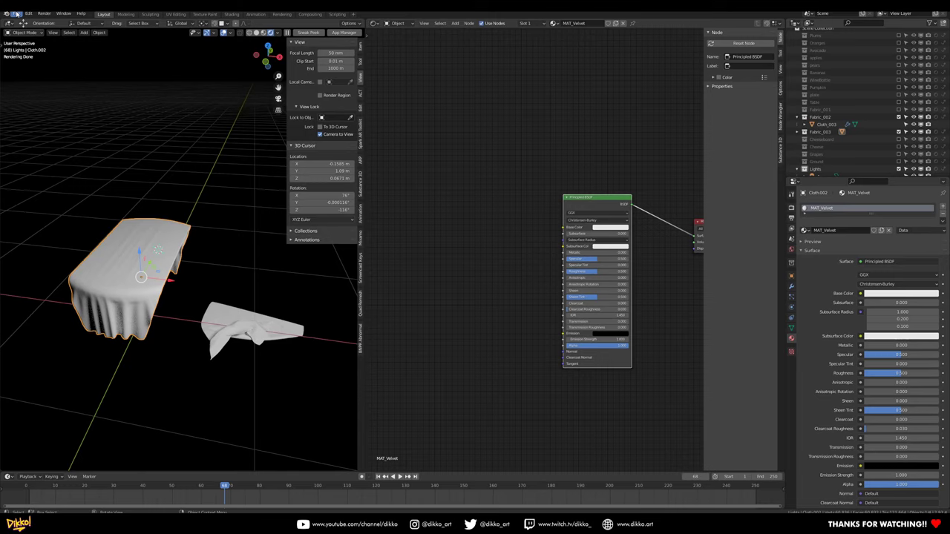
# - Search the add-ons in the preferences for "node", examine the Node Wrangler entry's details and close the preferences
pyautogui.click(17, 14)
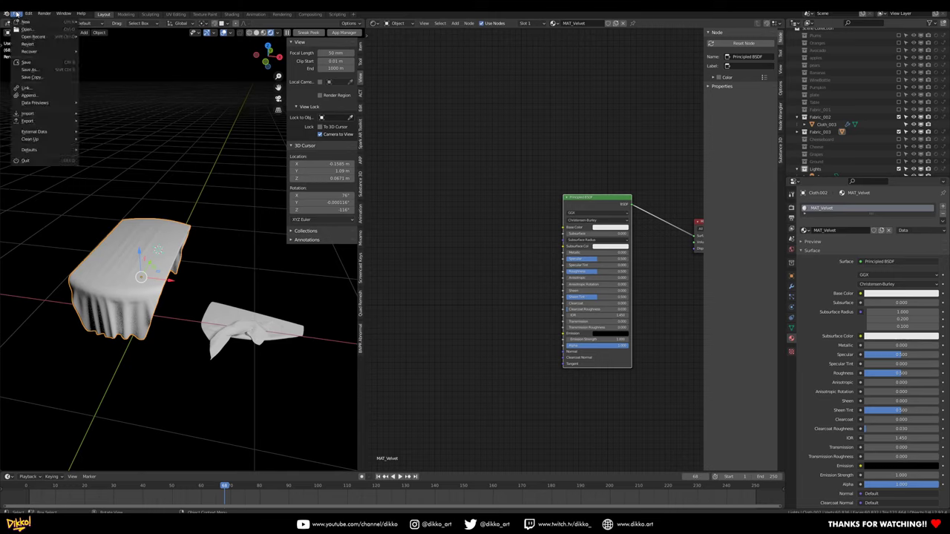
pyautogui.moveTo(27, 14)
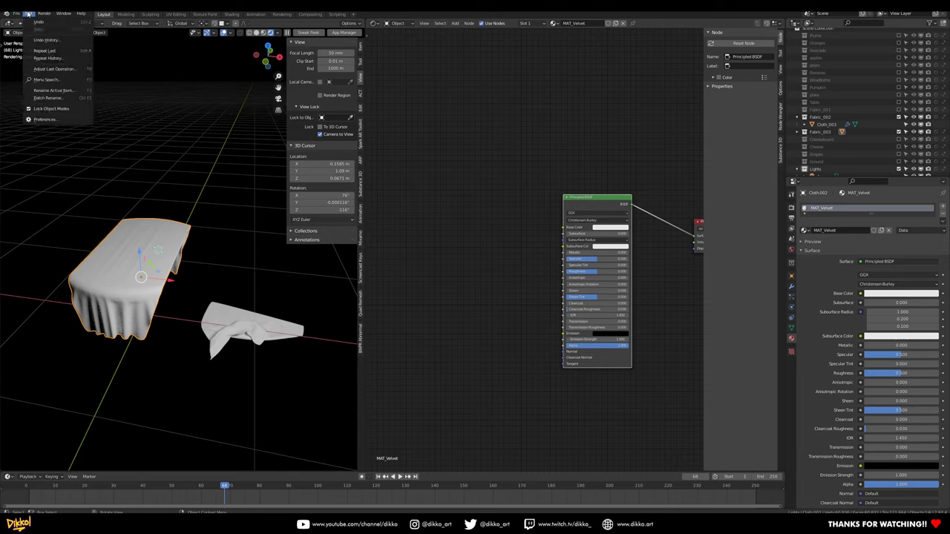
pyautogui.click(63, 118)
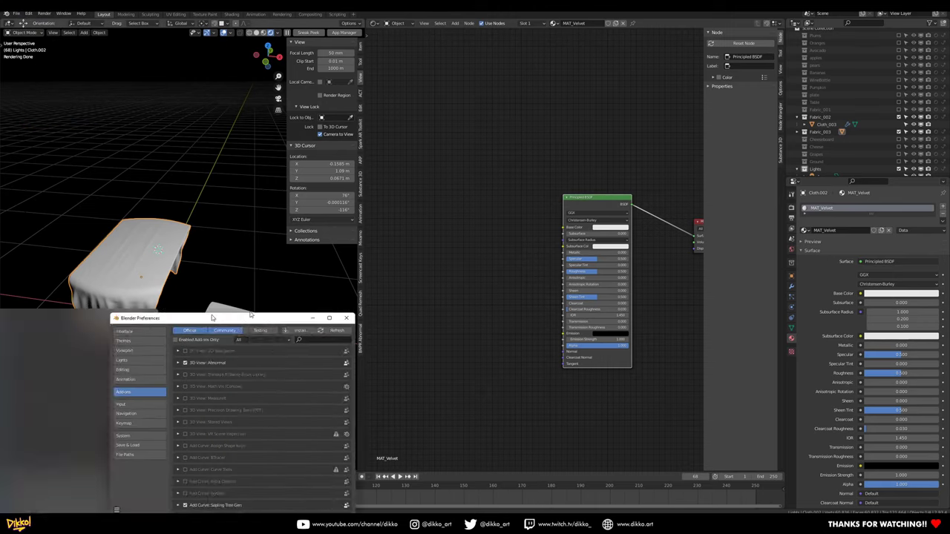
pyautogui.moveTo(212, 317); pyautogui.dragTo(379, 179)
pyautogui.click(479, 202)
pyautogui.write('node')
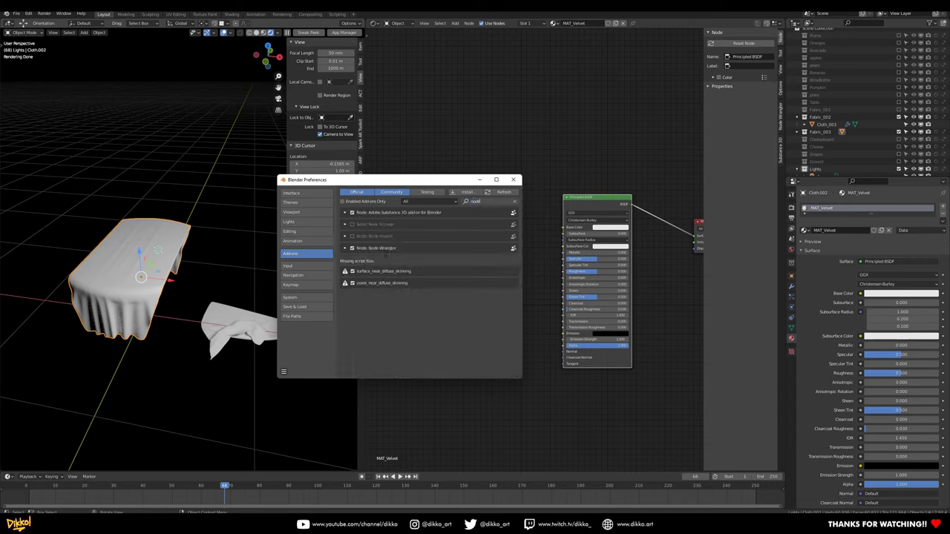
pyautogui.click(346, 248)
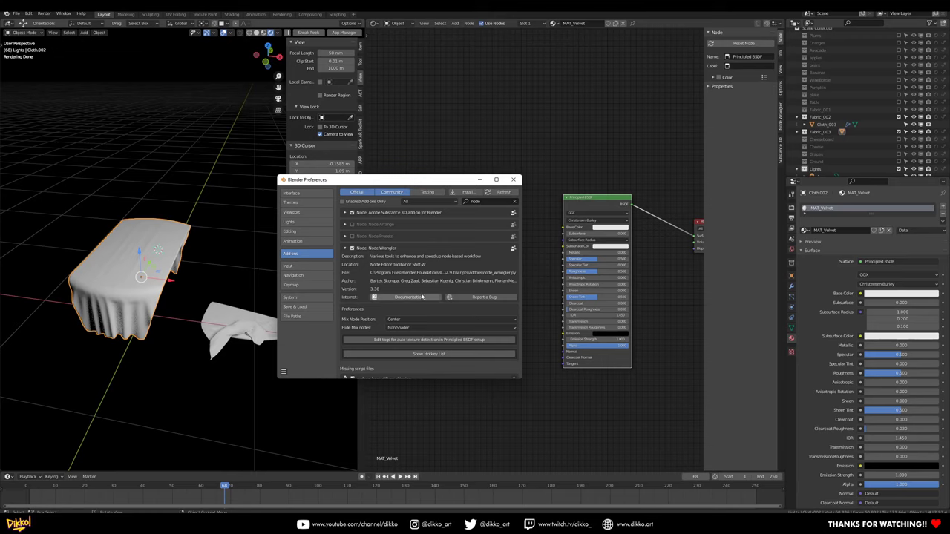
pyautogui.click(513, 180)
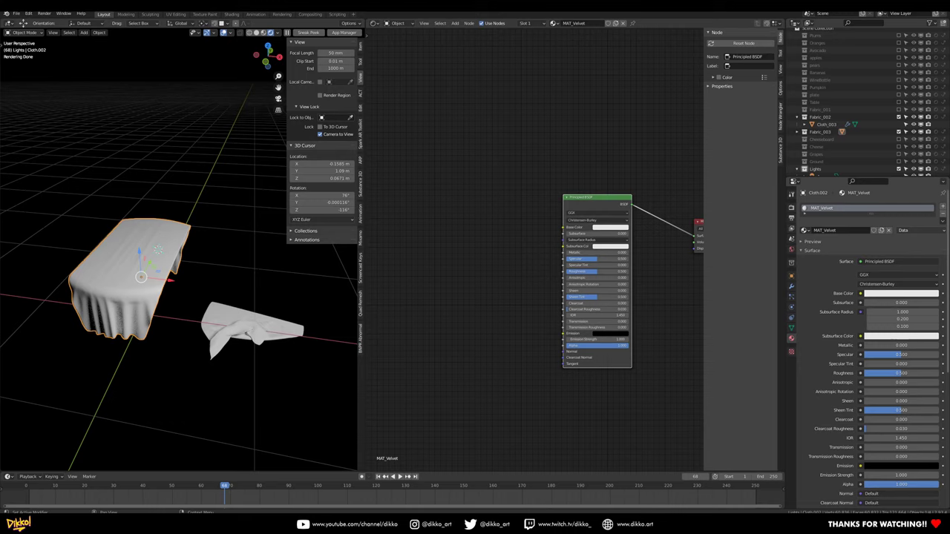
# - Add a Texture Coordinate node to MAT_Velvet and place it well before the Principled BSDF node
pyautogui.moveTo(437, 228); pyautogui.dragTo(496, 218, button='middle')
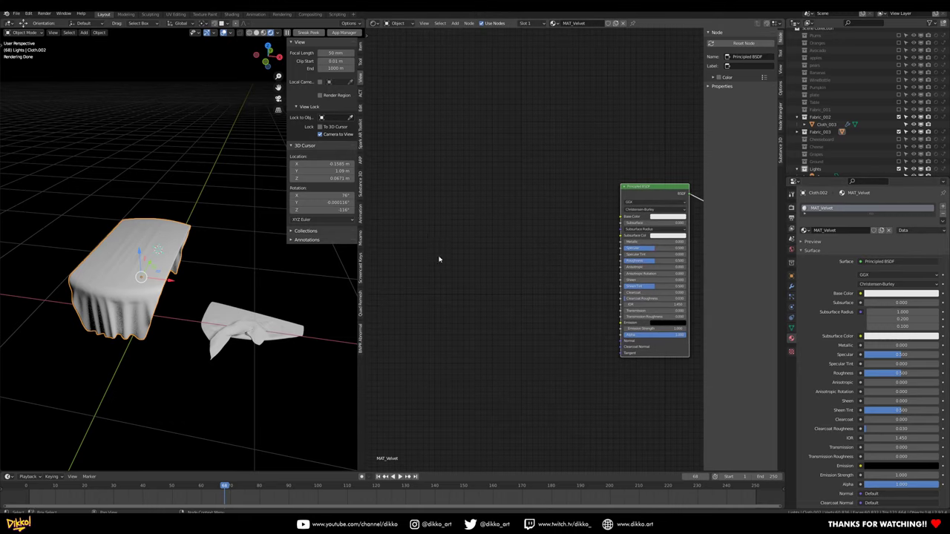
pyautogui.hotkey('shift', 'a')
pyautogui.click(425, 238)
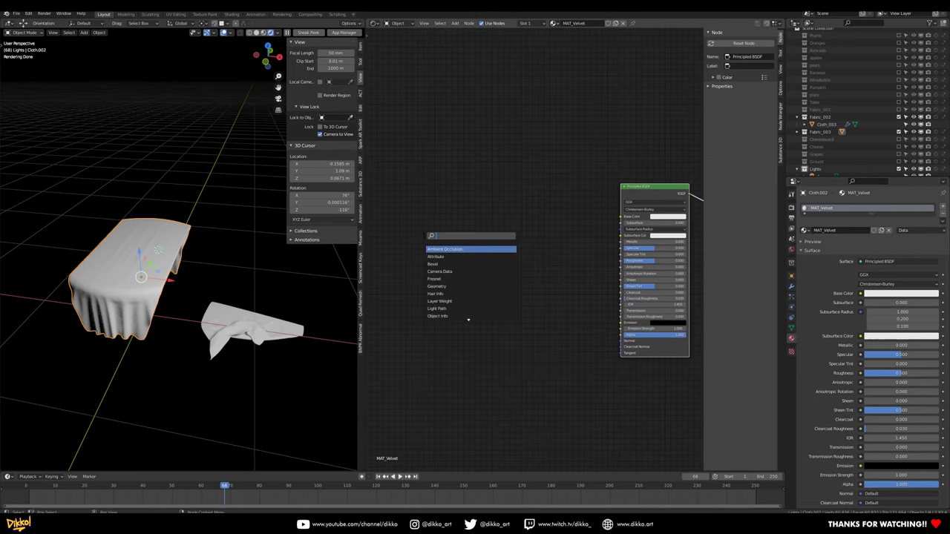
pyautogui.write('tex')
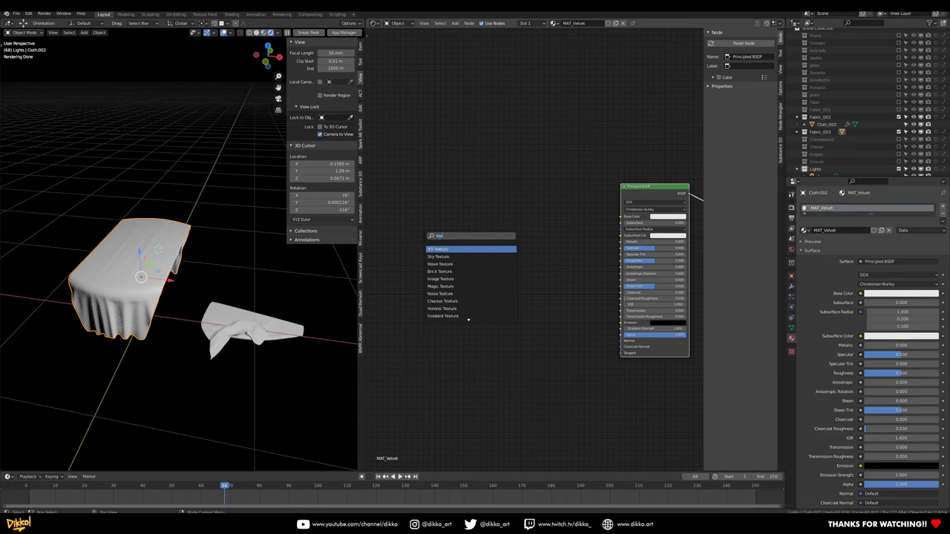
pyautogui.write('ture c')
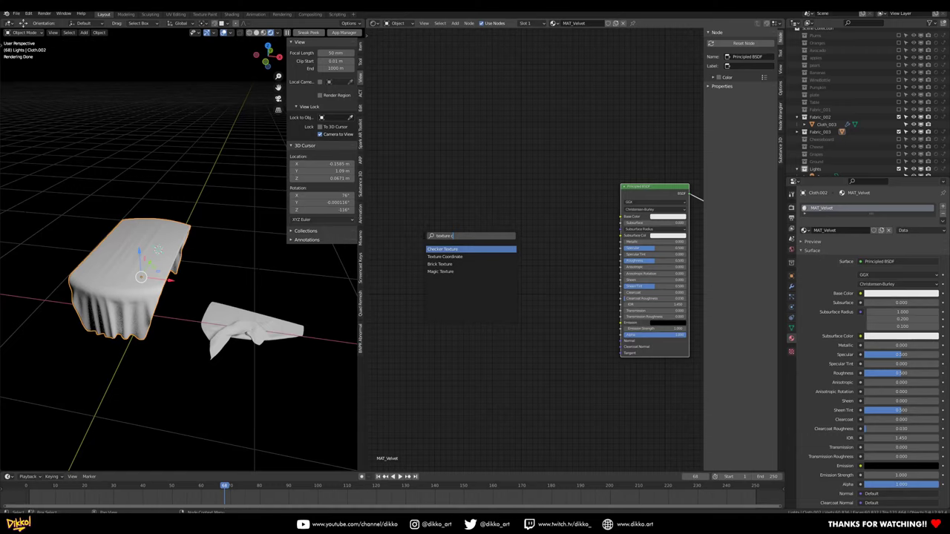
pyautogui.click(456, 257)
pyautogui.click(400, 252)
pyautogui.moveTo(471, 349); pyautogui.dragTo(534, 312, button='middle')
pyautogui.moveTo(436, 196); pyautogui.dragTo(382, 201)
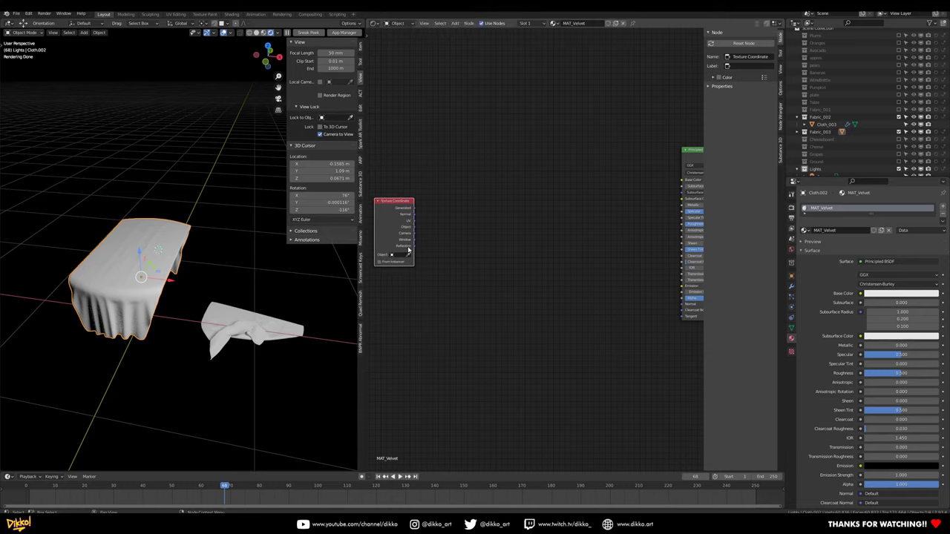
pyautogui.moveTo(400, 211)
pyautogui.mouseDown()
pyautogui.moveTo(386, 211)
pyautogui.moveTo(399, 217)
pyautogui.moveTo(403, 193)
pyautogui.moveTo(388, 199)
pyautogui.mouseUp()
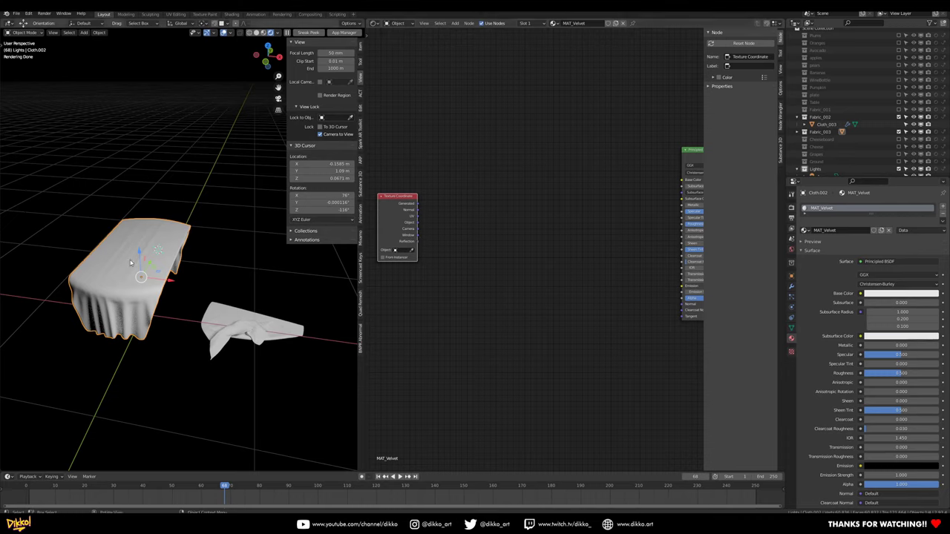
pyautogui.moveTo(419, 216); pyautogui.dragTo(443, 223)
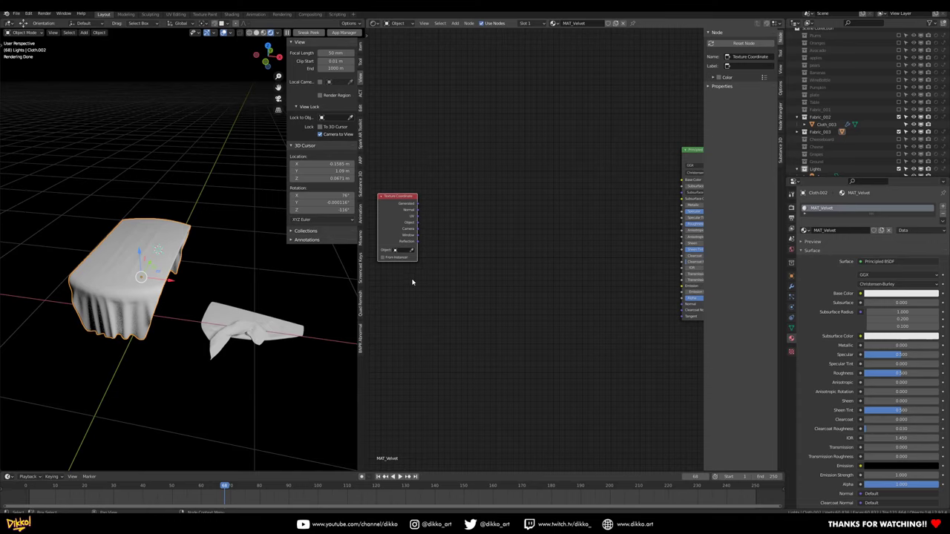
# - Add a Mapping node beside the Texture Coordinate node and leave a gap between the two
pyautogui.hotkey('shift', 'a')
pyautogui.click(448, 268)
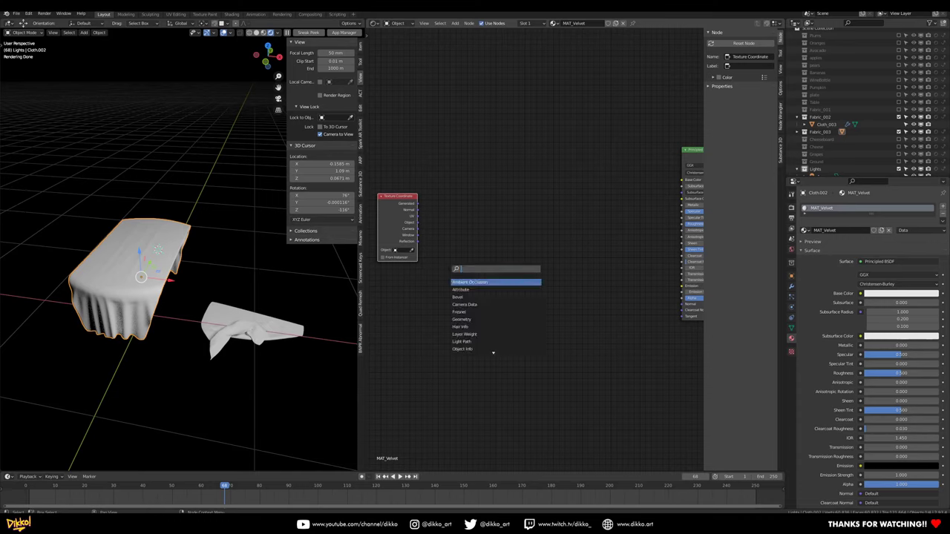
pyautogui.write('mappi')
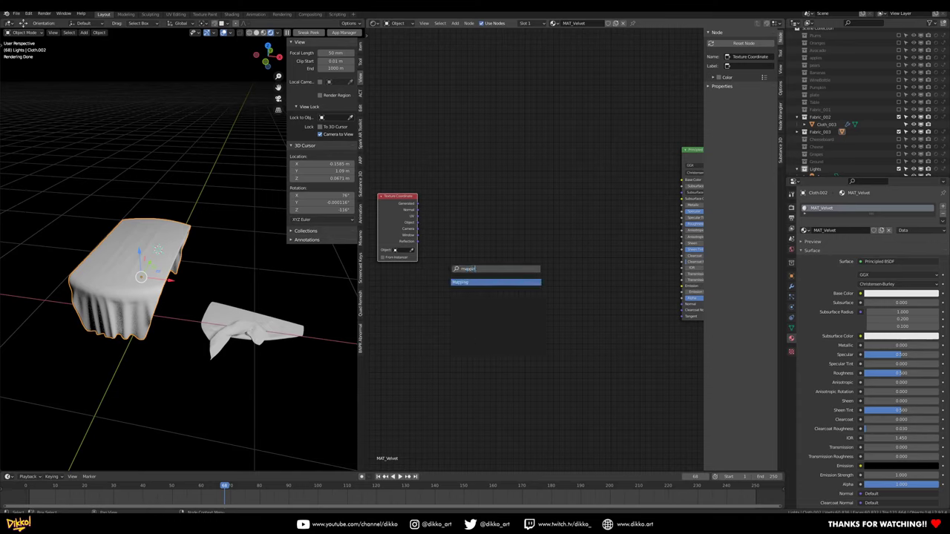
pyautogui.press('Return')
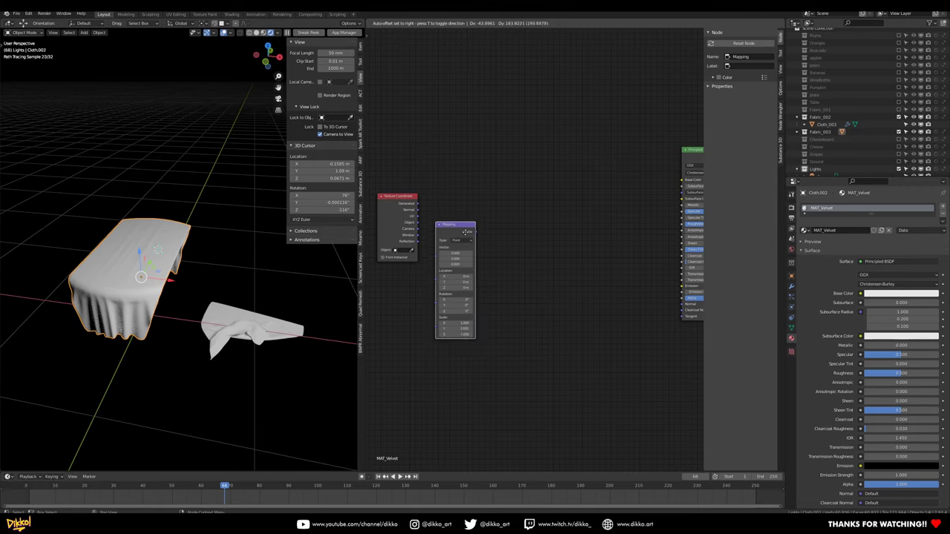
pyautogui.click(452, 215)
pyautogui.moveTo(401, 203); pyautogui.dragTo(389, 225)
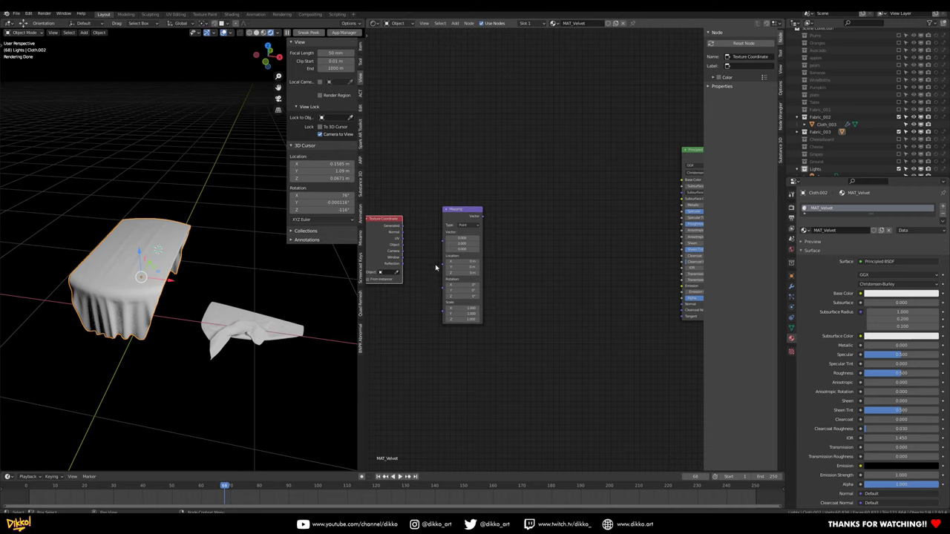
# - Connect the Texture Coordinate node's UV output to the Mapping node's Vector input and space the two nodes apart
pyautogui.scroll(1, 416, 297)
pyautogui.moveTo(415, 294); pyautogui.dragTo(449, 283, button='middle')
pyautogui.moveTo(391, 218); pyautogui.dragTo(462, 235)
pyautogui.moveTo(480, 203); pyautogui.dragTo(457, 220)
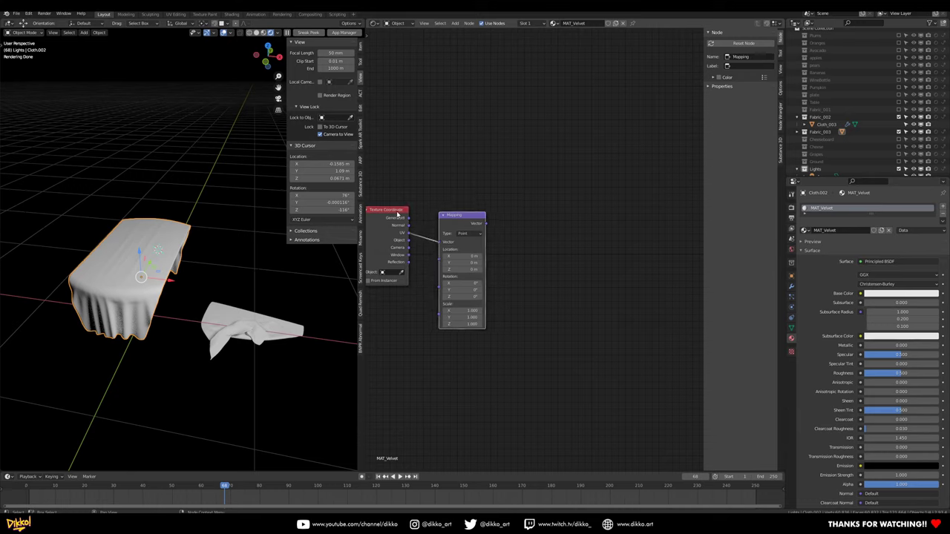
pyautogui.moveTo(397, 213); pyautogui.dragTo(386, 226)
pyautogui.moveTo(454, 215); pyautogui.dragTo(461, 224)
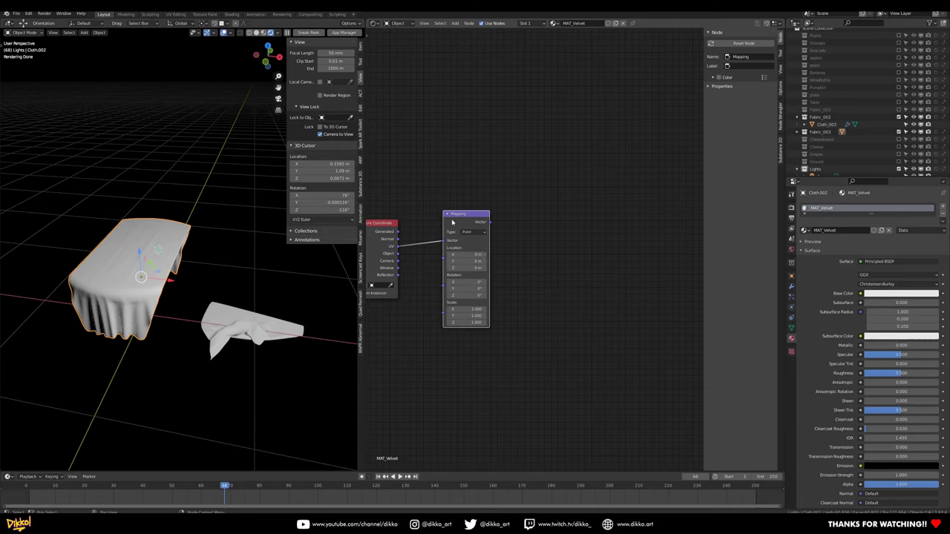
pyautogui.moveTo(452, 222); pyautogui.dragTo(440, 226)
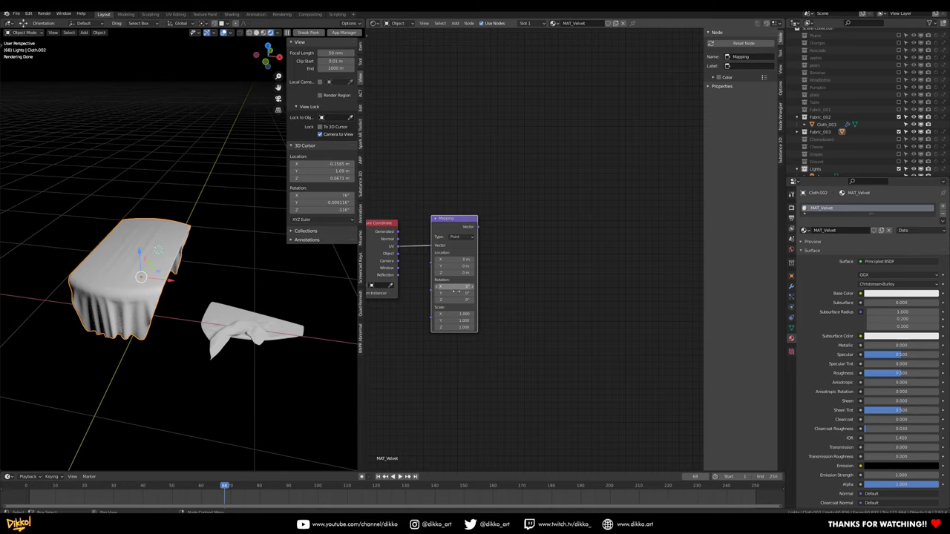
pyautogui.moveTo(572, 311)
pyautogui.mouseDown(button='middle')
pyautogui.moveTo(559, 311)
pyautogui.moveTo(567, 316)
pyautogui.mouseUp(button='middle')
pyautogui.moveTo(449, 224); pyautogui.dragTo(462, 207)
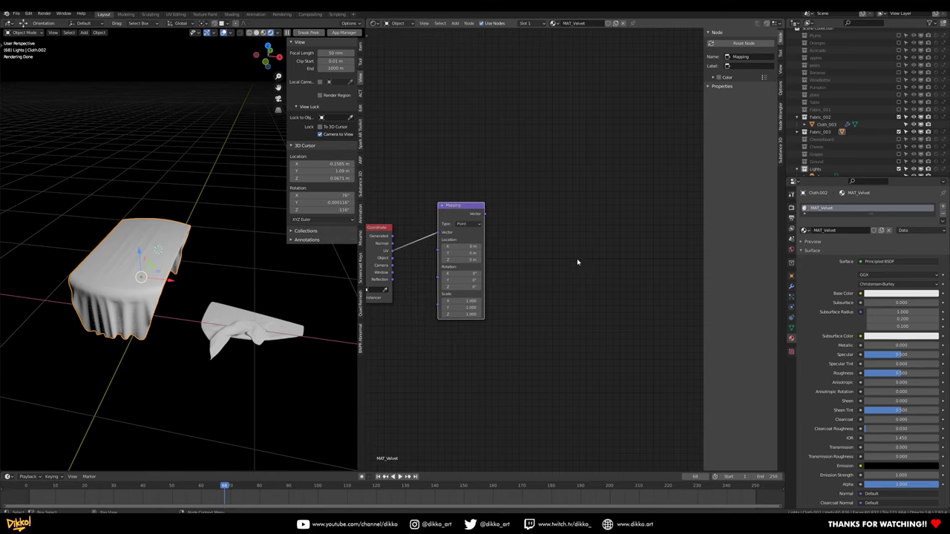
# - Add a Wave Texture node and place it after the Mapping node
pyautogui.moveTo(577, 262); pyautogui.dragTo(561, 271, button='middle')
pyautogui.hotkey('shift', 'a')
pyautogui.click(494, 286)
pyautogui.write('wave')
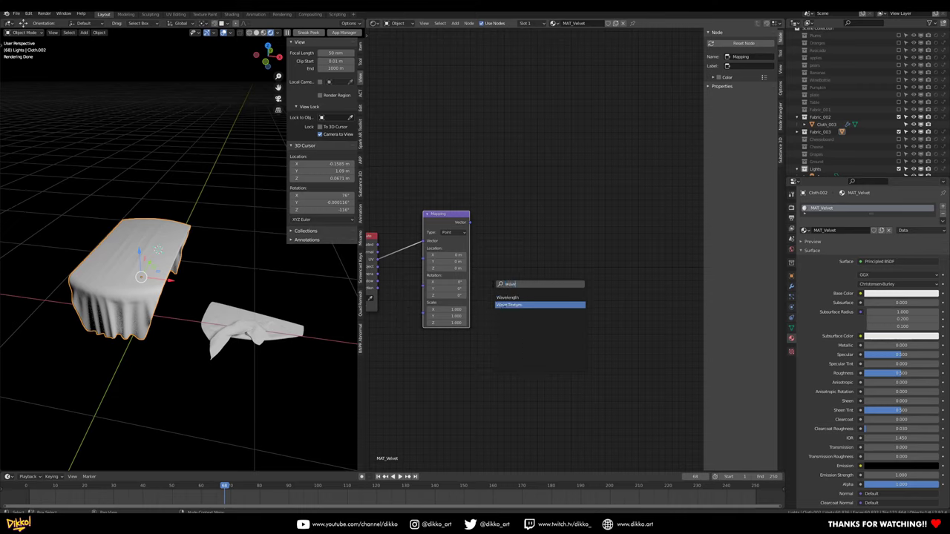
pyautogui.click(509, 304)
pyautogui.click(494, 276)
pyautogui.scroll(2, 113, 284)
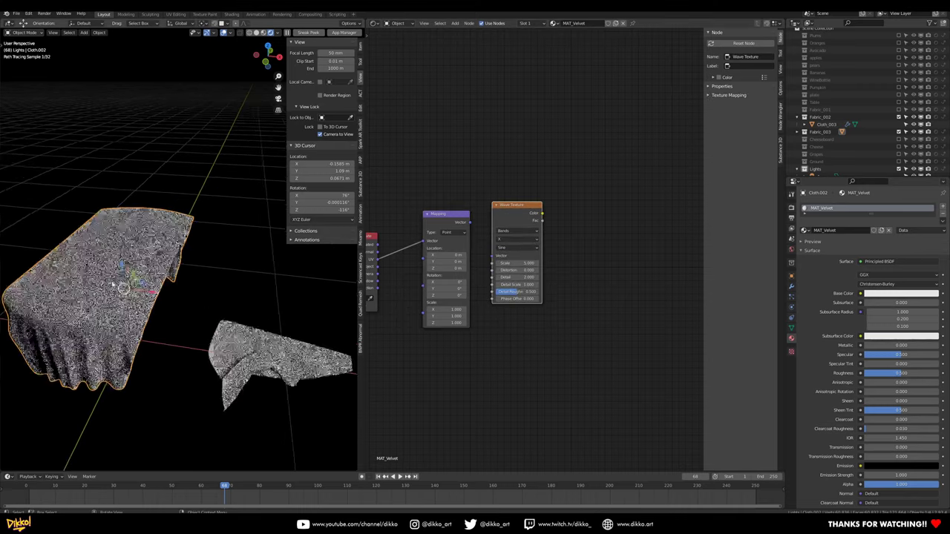
pyautogui.moveTo(519, 221); pyautogui.dragTo(533, 226)
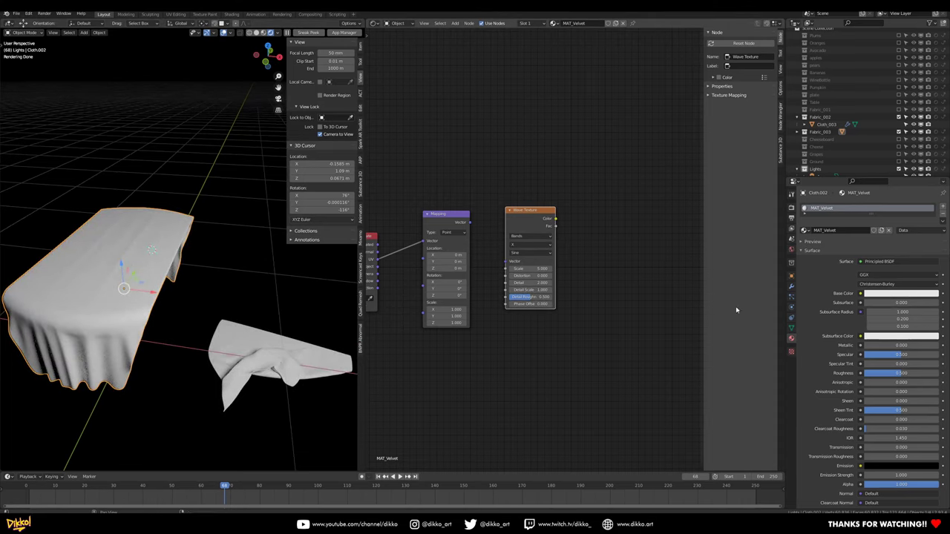
# - Connect the Mapping node's Vector output to the Wave Texture's Vector input
pyautogui.scroll(-3, 591, 323)
pyautogui.moveTo(593, 324); pyautogui.dragTo(519, 337, button='middle')
pyautogui.moveTo(482, 281); pyautogui.dragTo(567, 262, button='middle')
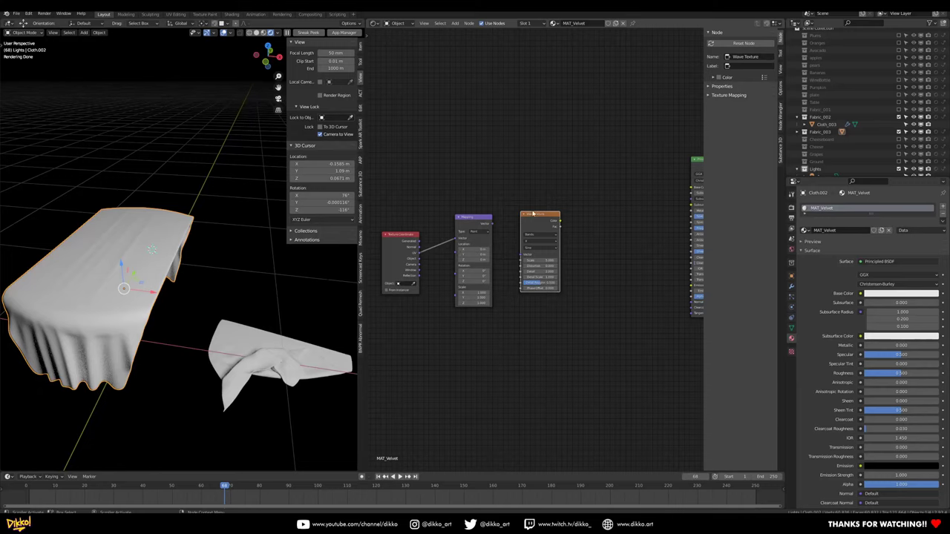
pyautogui.scroll(1, 522, 248)
pyautogui.scroll(1, 522, 248)
pyautogui.moveTo(481, 215); pyautogui.dragTo(517, 255)
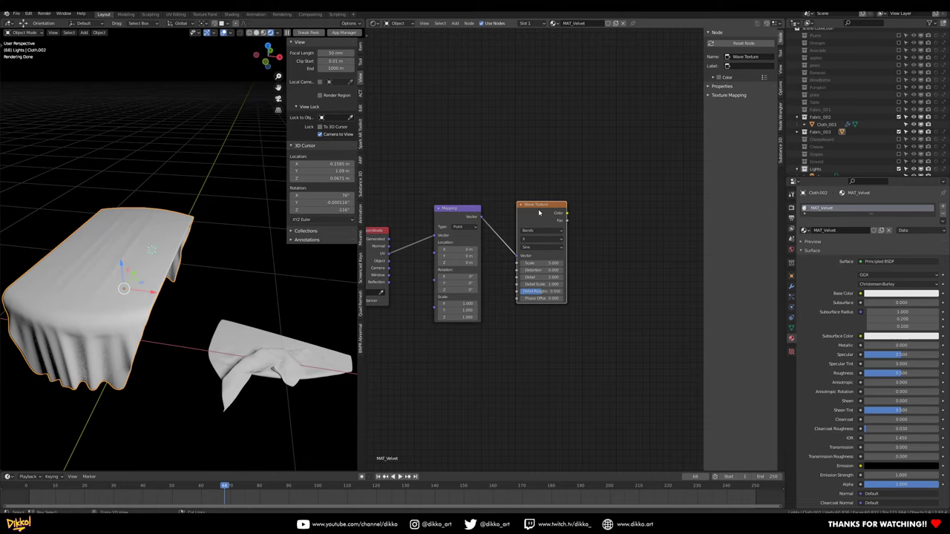
# - Preview the Wave Texture's color output on the draped cloth through a Viewer and frame the cloth closely
pyautogui.keyDown('ctrl'); pyautogui.keyDown('shift'); pyautogui.click(540, 209); pyautogui.keyUp('shift'); pyautogui.keyUp('ctrl')
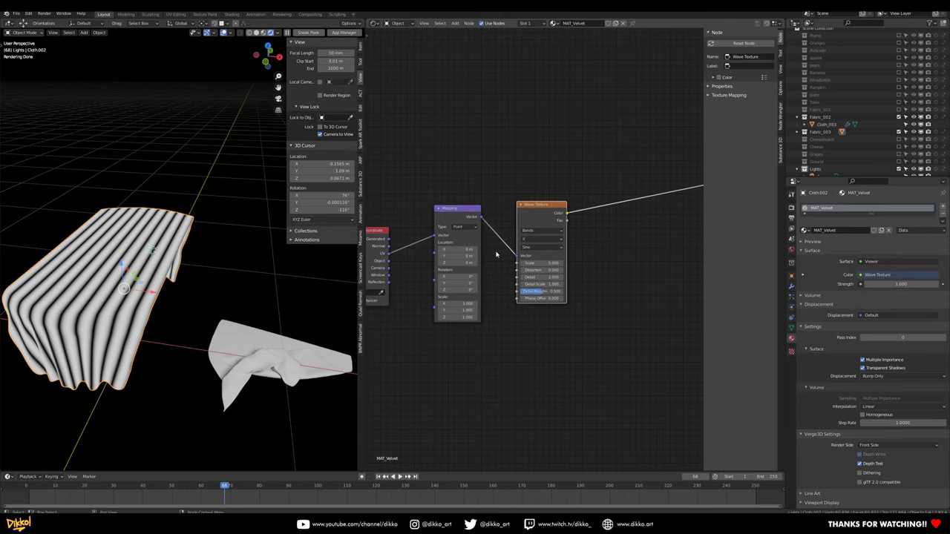
pyautogui.scroll(1, 134, 331)
pyautogui.keyDown('shift'); pyautogui.moveTo(133, 338); pyautogui.dragTo(221, 301, button='middle'); pyautogui.keyUp('shift')
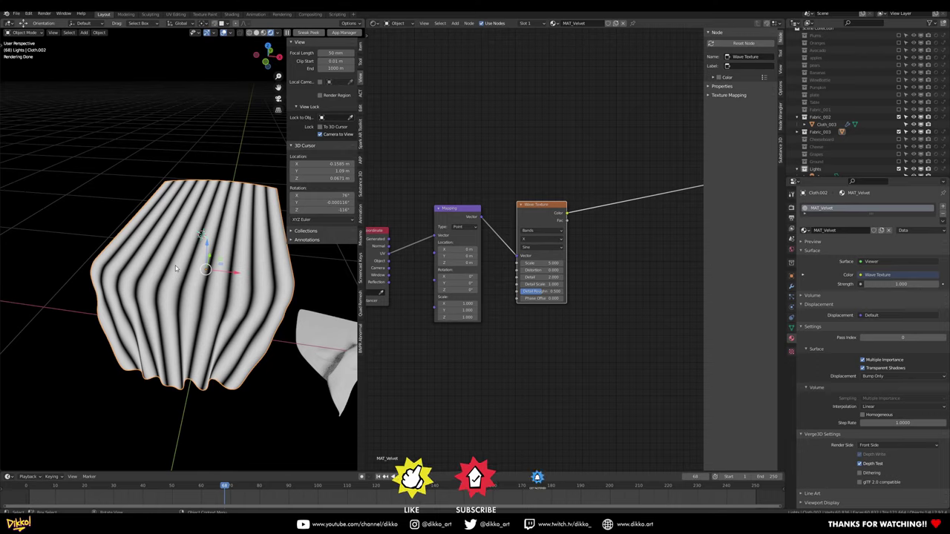
pyautogui.scroll(3, 188, 273)
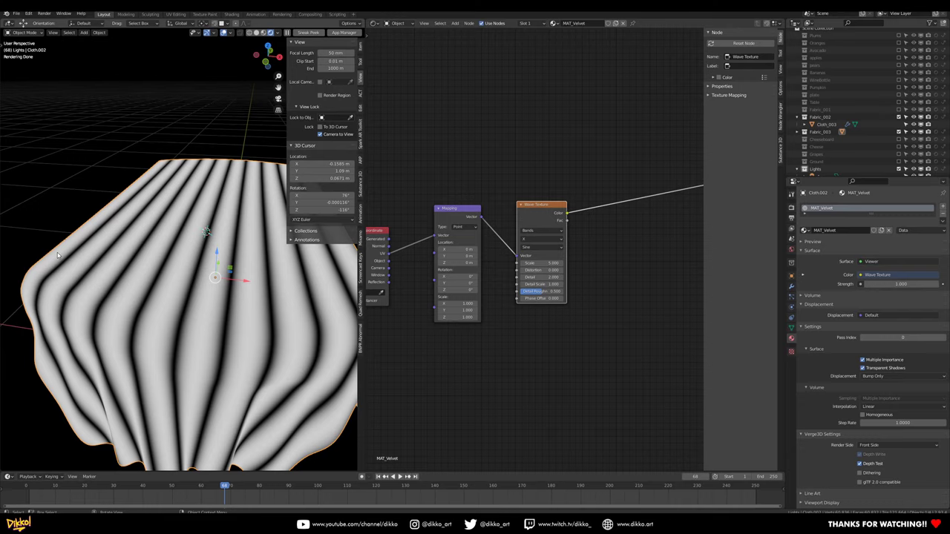
# - Set the Mapping node's scale to 2 on X, Y and Z and reposition the Wave Texture node beside it
pyautogui.moveTo(534, 207); pyautogui.dragTo(546, 177)
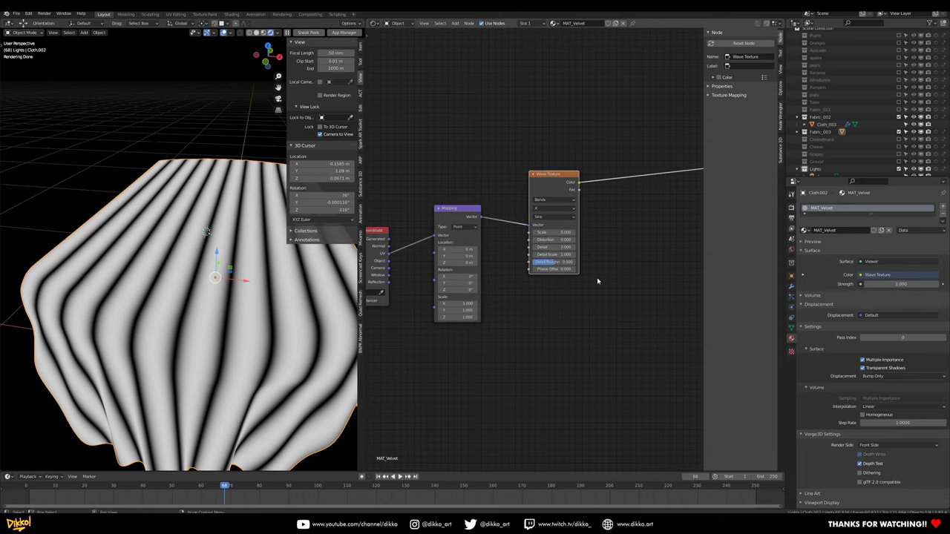
pyautogui.moveTo(590, 323); pyautogui.dragTo(561, 326, button='middle')
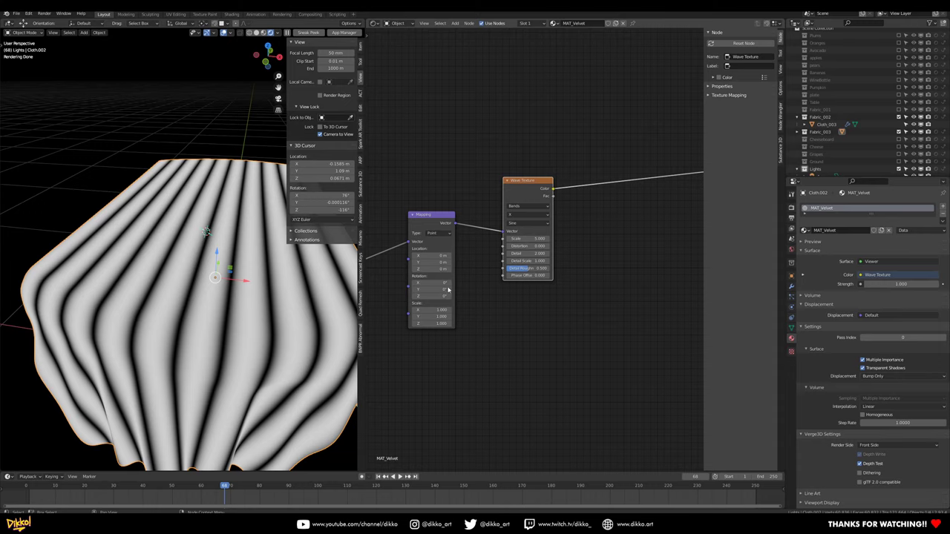
pyautogui.moveTo(403, 349); pyautogui.dragTo(435, 336, button='middle')
pyautogui.scroll(1, 437, 336)
pyautogui.moveTo(475, 295); pyautogui.dragTo(475, 308)
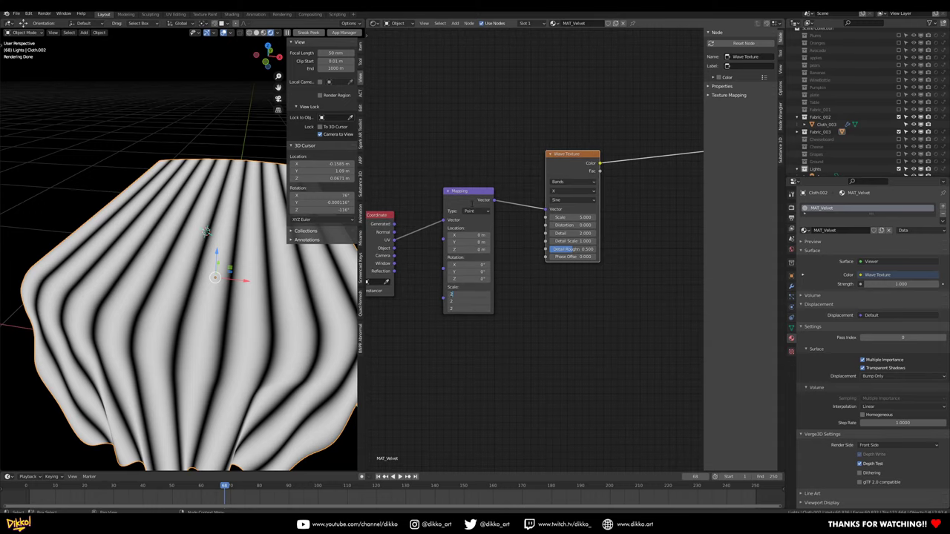
pyautogui.press('Return')
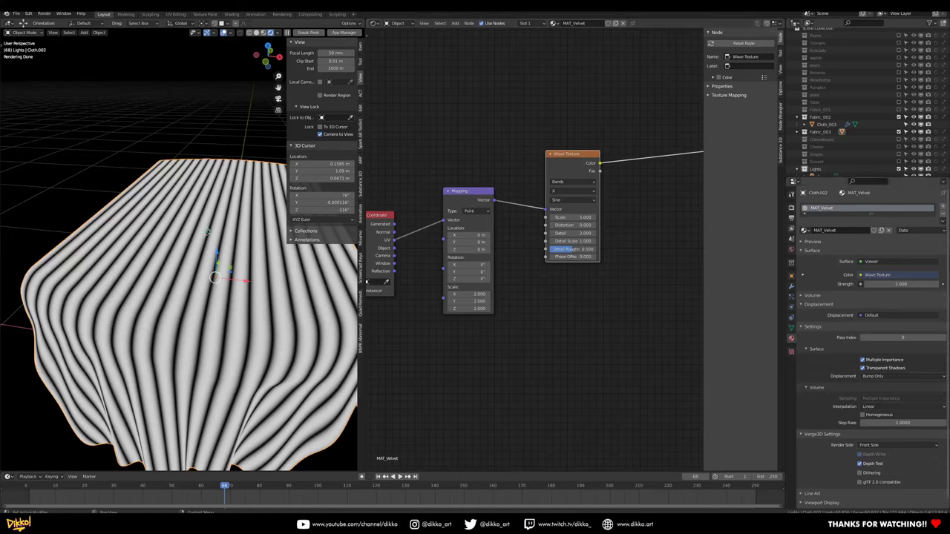
pyautogui.moveTo(571, 154); pyautogui.dragTo(551, 146)
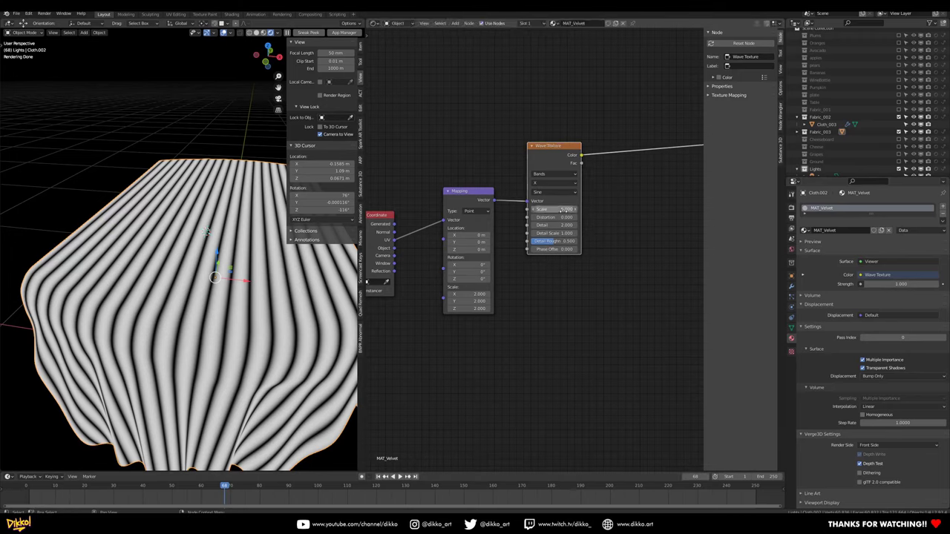
# - Try a scale of 300 on the Wave Texture
pyautogui.doubleClick(551, 209)
pyautogui.press('BackSpace')
pyautogui.write('1')
pyautogui.press('Return')
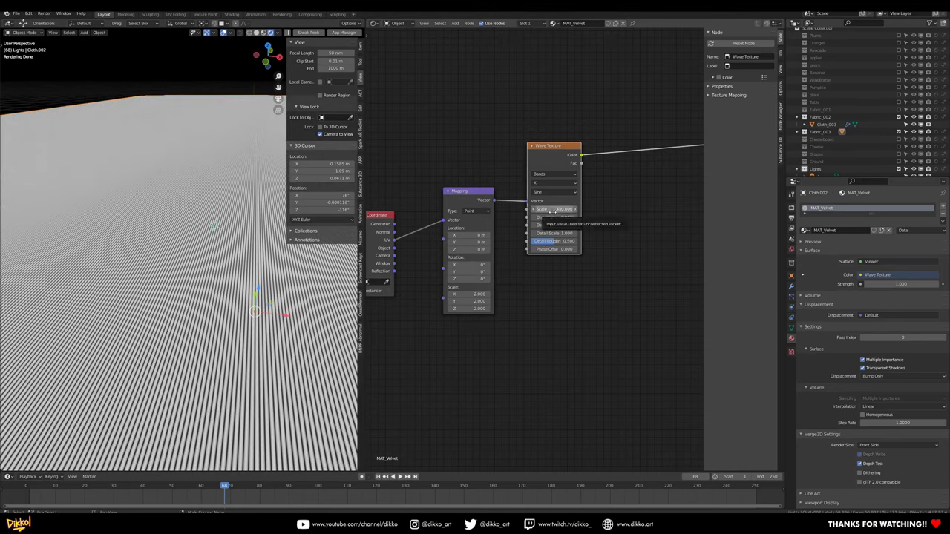
# - Try a scale of 150 on the Wave Texture and inspect the stripes on the cloth
pyautogui.click(553, 209)
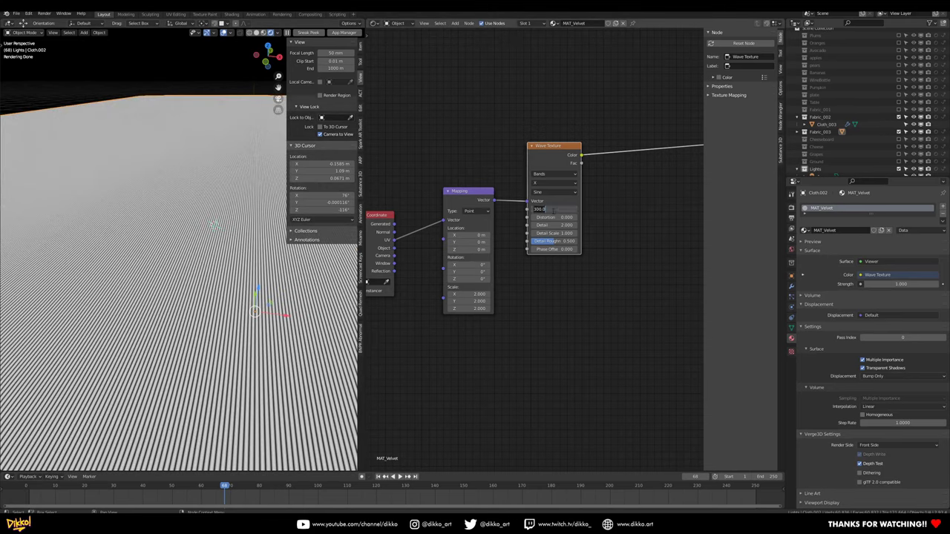
pyautogui.write('50')
pyautogui.press('Return')
pyautogui.scroll(-4, 195, 359)
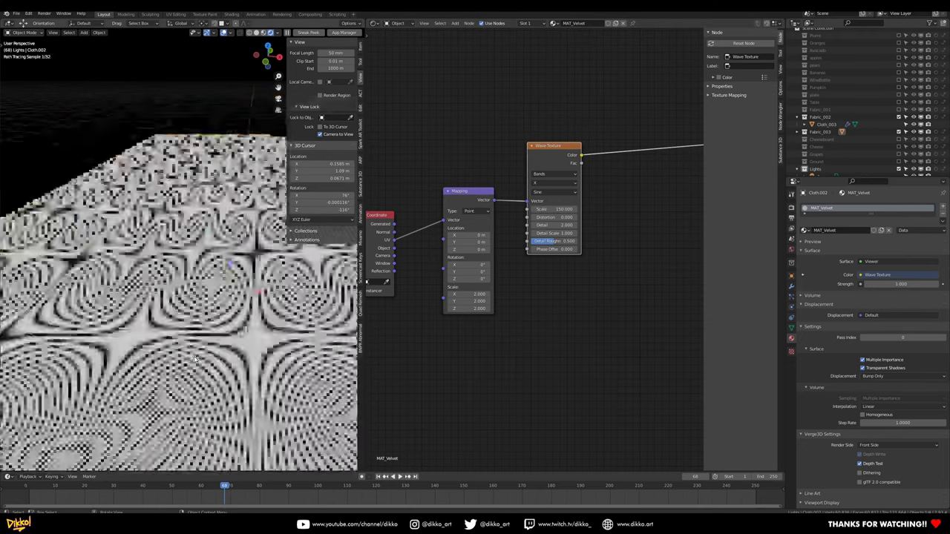
pyautogui.scroll(6, 195, 359)
pyautogui.scroll(-3, 195, 359)
# - Set the Wave Texture's scale to 50 and check the stripe density on the whole cloth
pyautogui.click(551, 209)
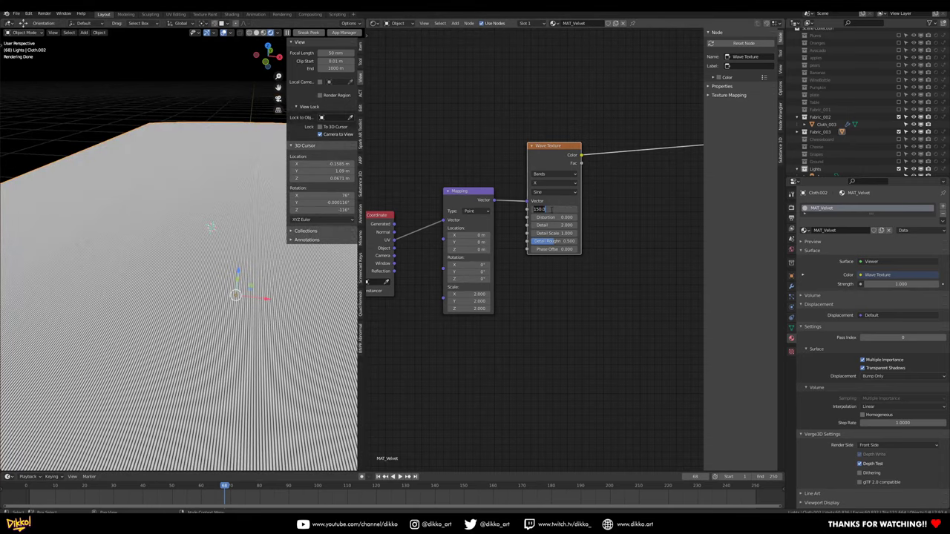
pyautogui.write('50')
pyautogui.press('Return')
pyautogui.scroll(-4, 221, 333)
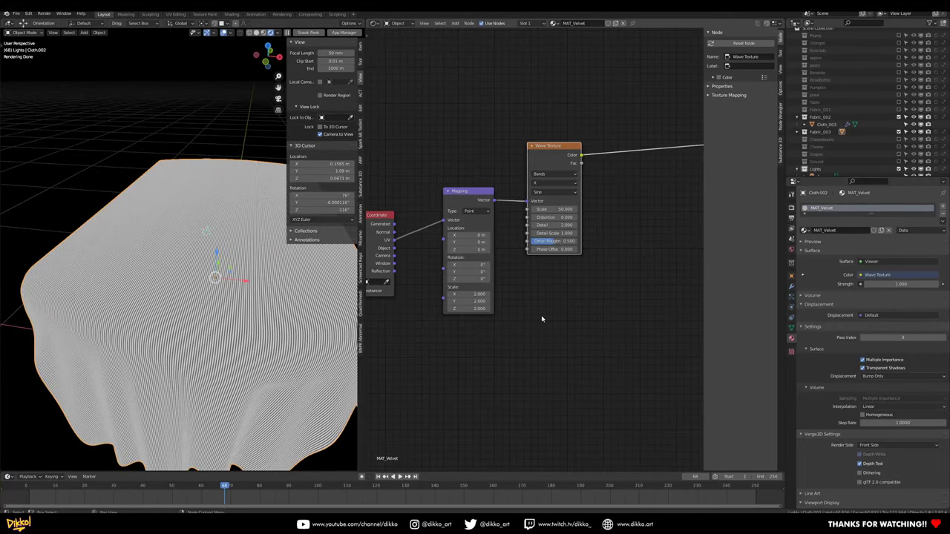
# - Duplicate the Wave Texture node below the original and connect the Mapping node's Vector output to the copy's Vector input
pyautogui.moveTo(542, 319); pyautogui.dragTo(511, 327, button='middle')
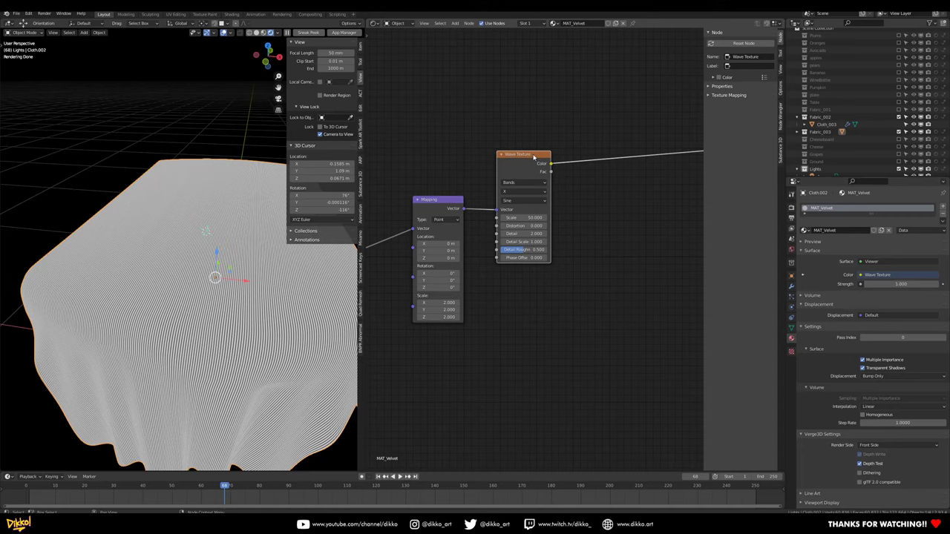
pyautogui.moveTo(541, 153); pyautogui.dragTo(553, 146)
pyautogui.hotkey('shift', 'd')
pyautogui.click(540, 282)
pyautogui.moveTo(464, 209); pyautogui.dragTo(509, 319)
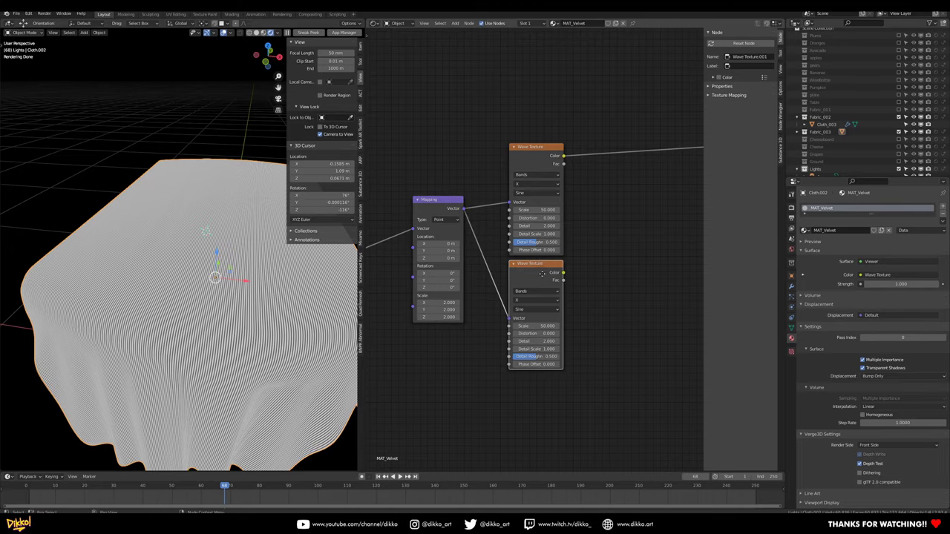
# - Preview the duplicated Wave Texture on the cloth and set its bands direction to Y
pyautogui.moveTo(540, 266); pyautogui.dragTo(539, 270)
pyautogui.keyDown('ctrl'); pyautogui.keyDown('shift'); pyautogui.click(540, 272); pyautogui.keyUp('shift'); pyautogui.keyUp('ctrl')
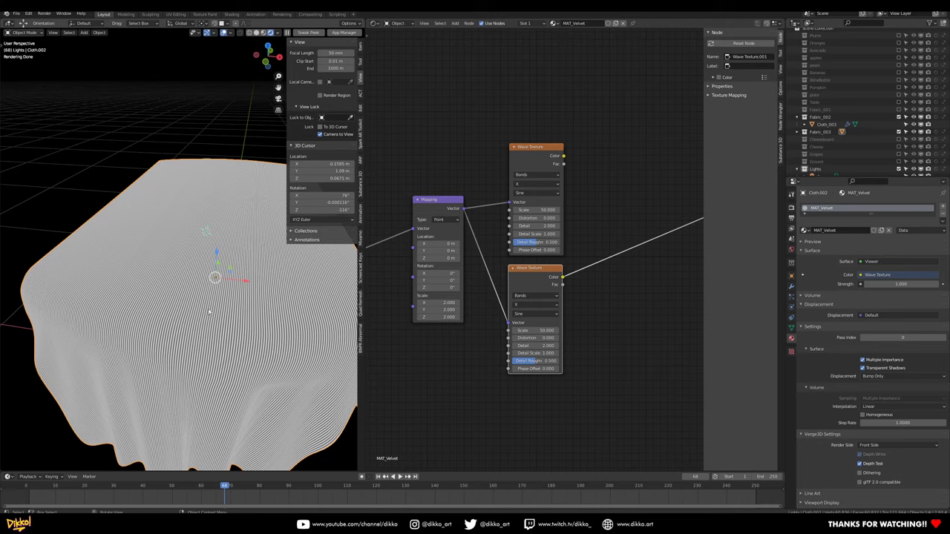
pyautogui.click(515, 304)
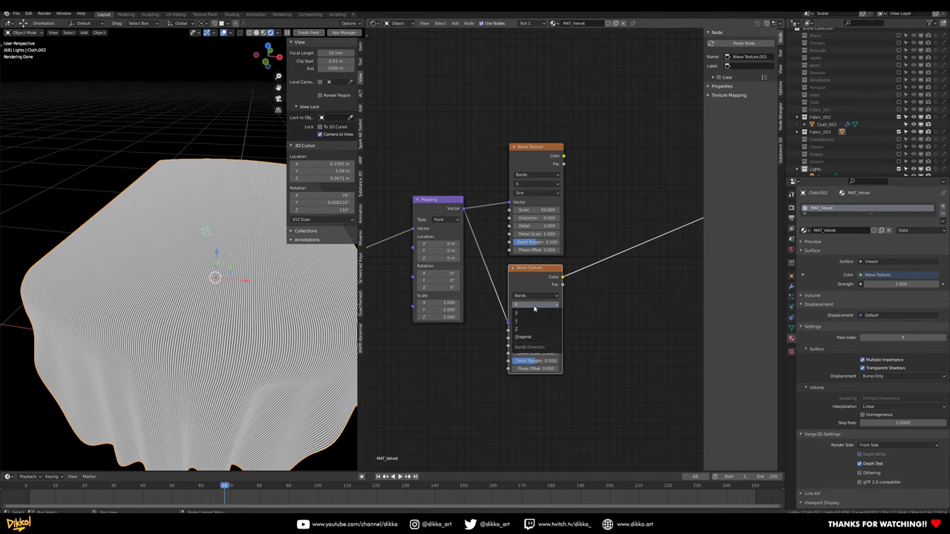
pyautogui.click(534, 318)
pyautogui.moveTo(140, 285); pyautogui.dragTo(141, 323, button='middle')
# - Line up the two Wave Texture nodes and add a MixRGB node between them and the Principled BSDF
pyautogui.moveTo(543, 147); pyautogui.dragTo(548, 144)
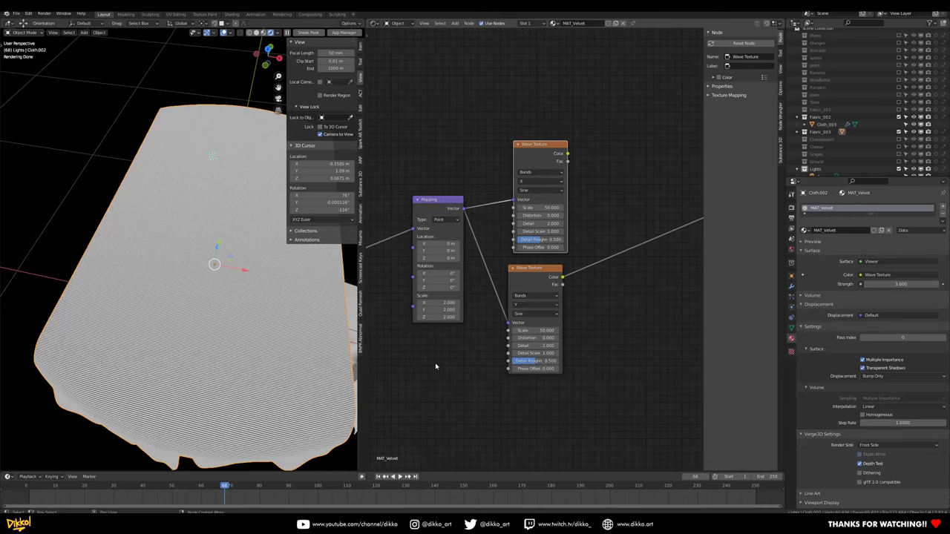
pyautogui.moveTo(541, 178); pyautogui.dragTo(535, 177)
pyautogui.moveTo(533, 269)
pyautogui.mouseDown()
pyautogui.moveTo(524, 260)
pyautogui.moveTo(532, 266)
pyautogui.mouseUp()
pyautogui.moveTo(530, 153); pyautogui.dragTo(530, 160)
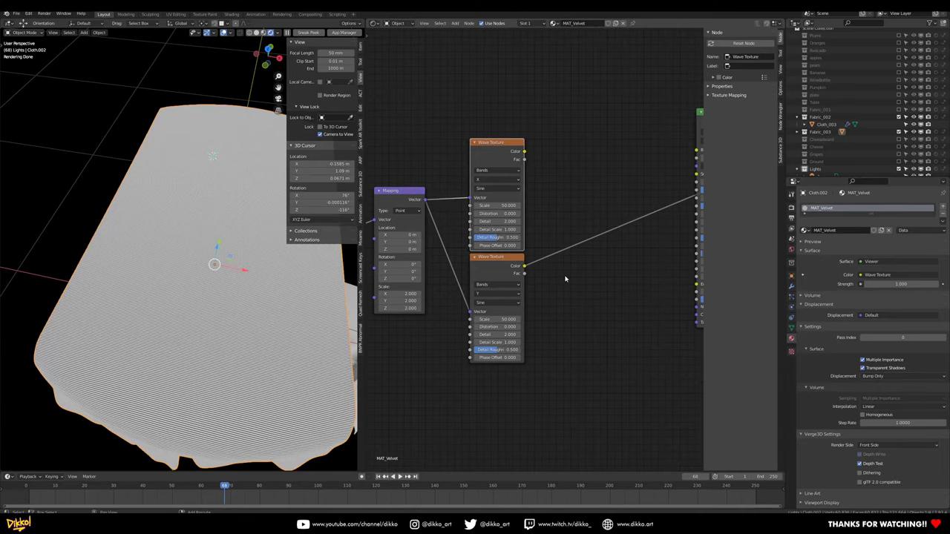
pyautogui.hotkey('shift', 'a')
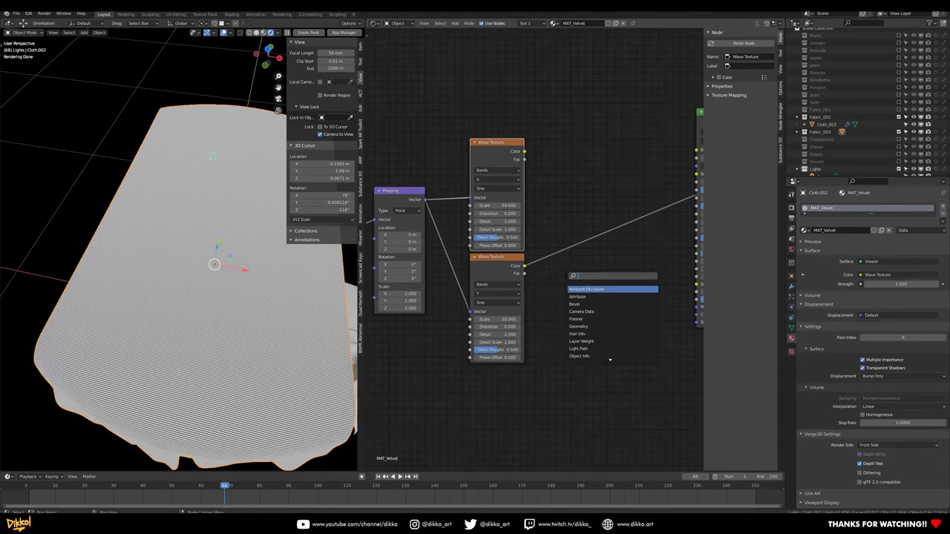
pyautogui.write('mix')
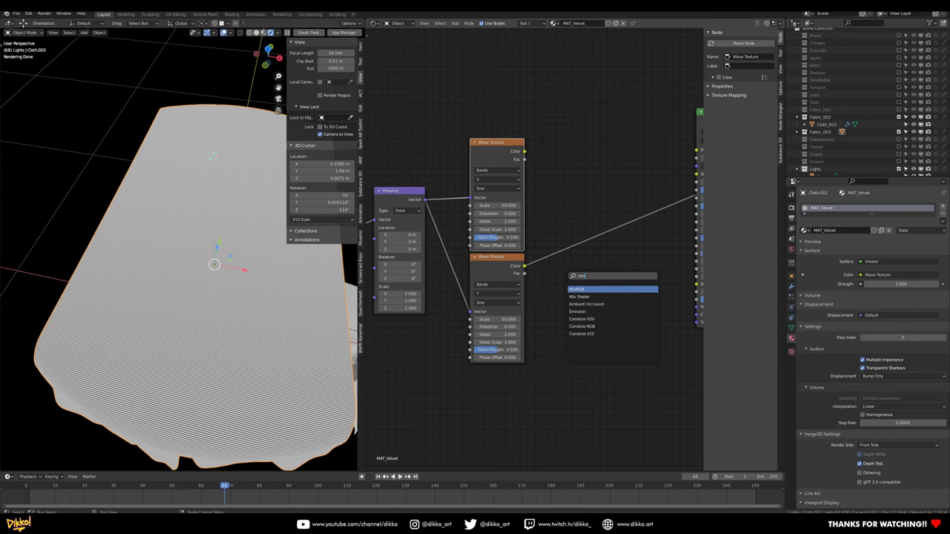
pyautogui.press('Return')
pyautogui.click(577, 232)
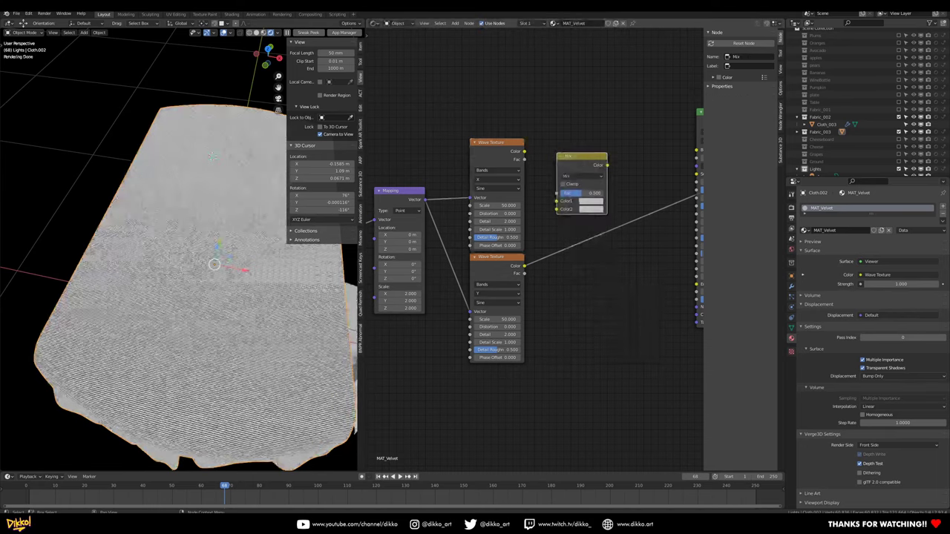
# - Space out the Wave Textures and connect the X wave's Color to the Mix node's Color1 and the Y wave's Color to Color2
pyautogui.moveTo(497, 259)
pyautogui.mouseDown()
pyautogui.moveTo(498, 277)
pyautogui.moveTo(495, 267)
pyautogui.mouseUp()
pyautogui.moveTo(508, 147); pyautogui.dragTo(499, 149)
pyautogui.click(480, 268)
pyautogui.moveTo(481, 268); pyautogui.dragTo(477, 272)
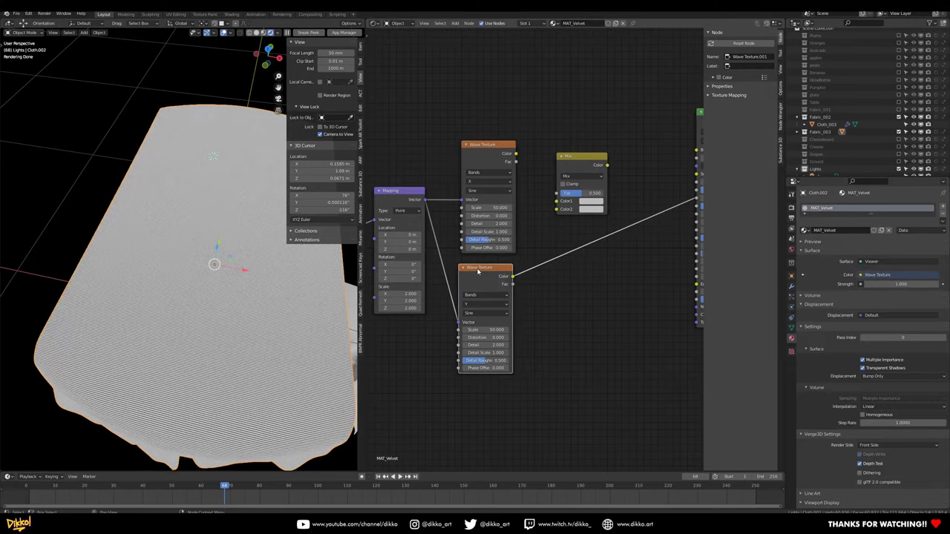
pyautogui.scroll(2, 546, 279)
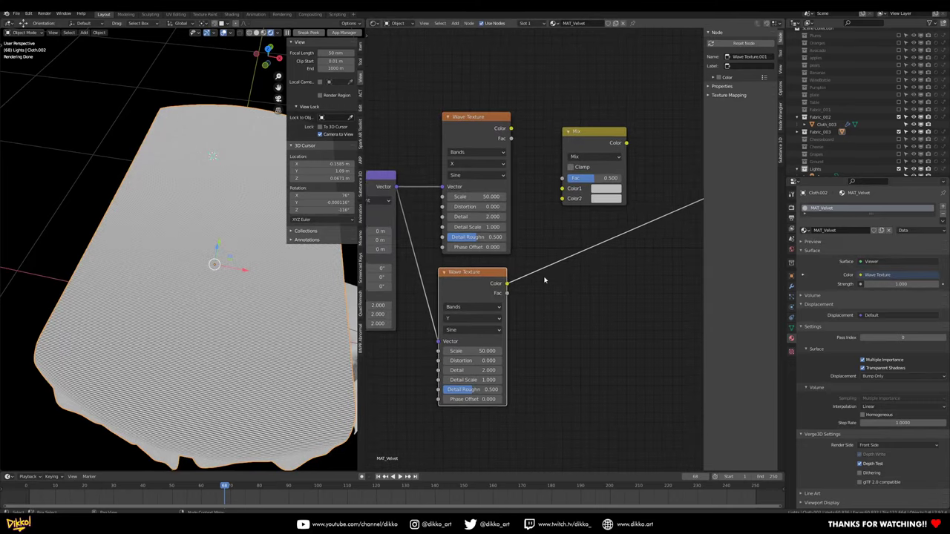
pyautogui.moveTo(560, 285); pyautogui.dragTo(565, 320, button='middle')
pyautogui.moveTo(514, 173); pyautogui.dragTo(523, 183)
pyautogui.moveTo(565, 225); pyautogui.dragTo(565, 234)
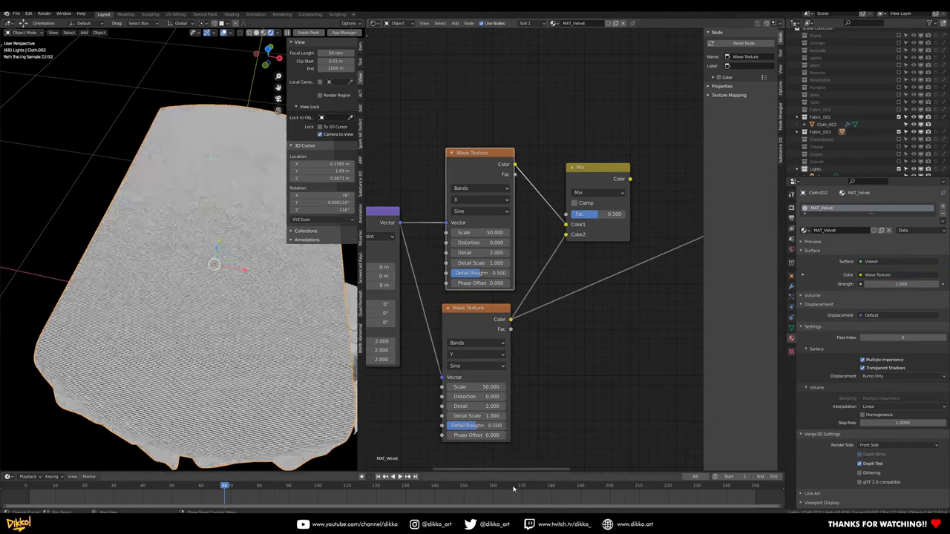
# - Set the Mix node's blending mode to Multiply and preview its output up close on the cloth
pyautogui.moveTo(592, 192); pyautogui.dragTo(586, 191)
pyautogui.click(600, 192)
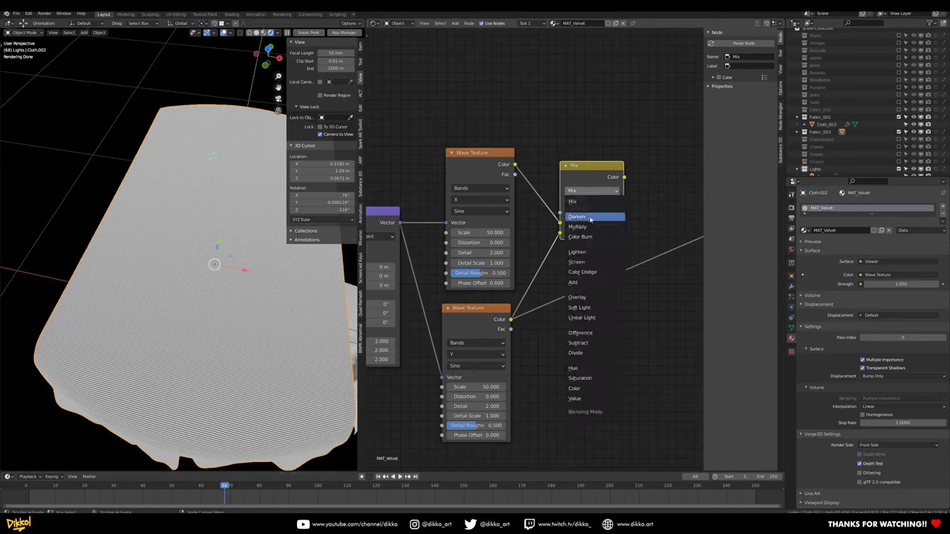
pyautogui.click(591, 227)
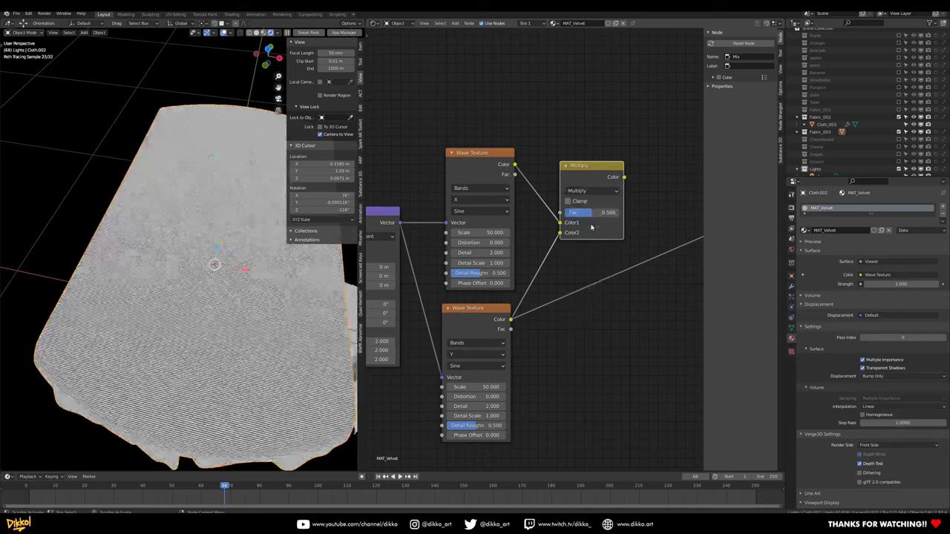
pyautogui.keyDown('ctrl'); pyautogui.keyDown('shift'); pyautogui.click(599, 168); pyautogui.keyUp('shift'); pyautogui.keyUp('ctrl')
pyautogui.scroll(4, 242, 401)
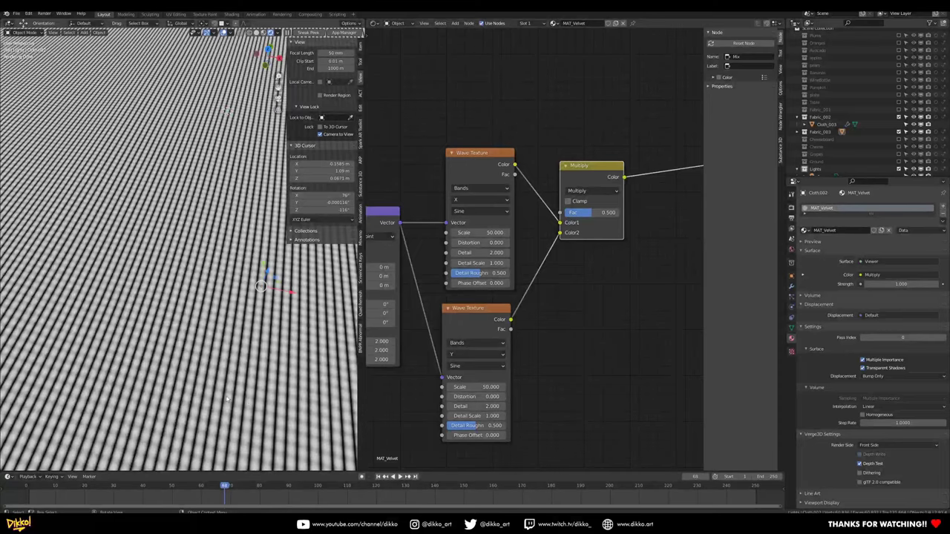
# - Set the Multiply node's factor to 1.000 and inspect the weave pattern on the cloth
pyautogui.moveTo(585, 215); pyautogui.dragTo(616, 215)
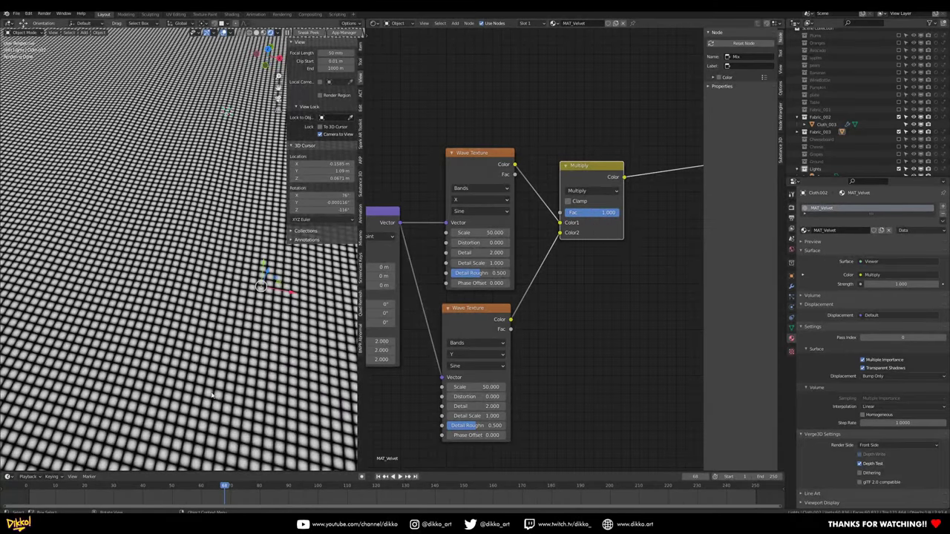
pyautogui.scroll(-3, 193, 384)
pyautogui.moveTo(192, 384); pyautogui.dragTo(171, 364, button='middle')
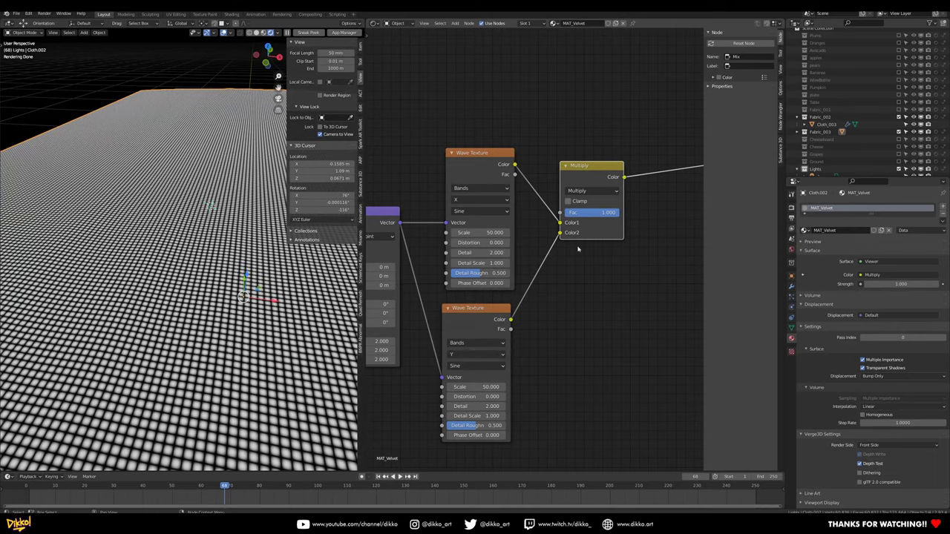
# - Lower the Multiply node to sit between the two waves and move the Principled BSDF away to free up space
pyautogui.moveTo(596, 170); pyautogui.dragTo(592, 250)
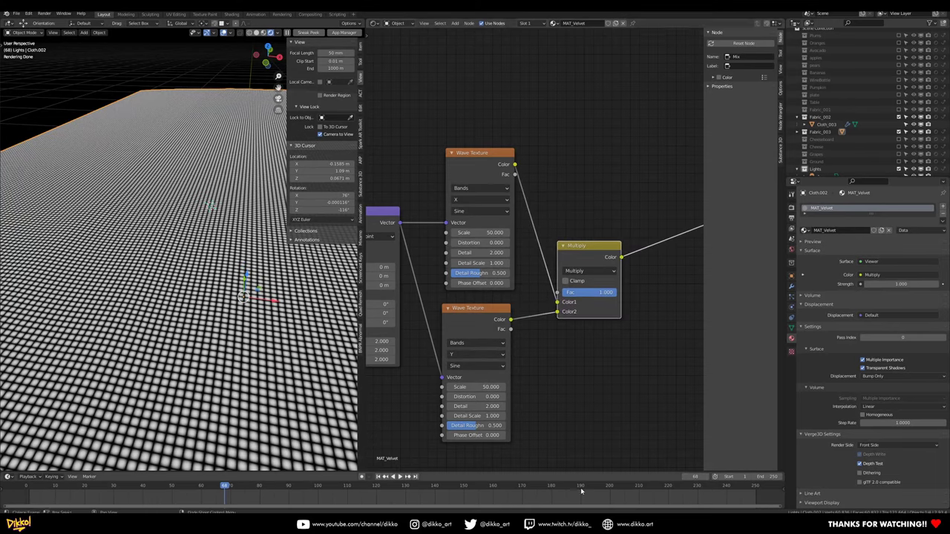
pyautogui.scroll(-2, 611, 365)
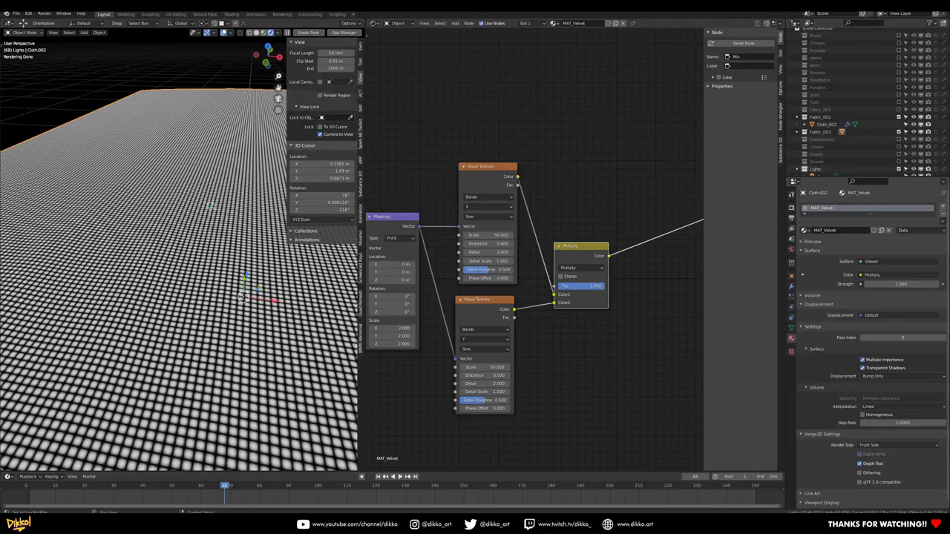
pyautogui.scroll(-3, 538, 341)
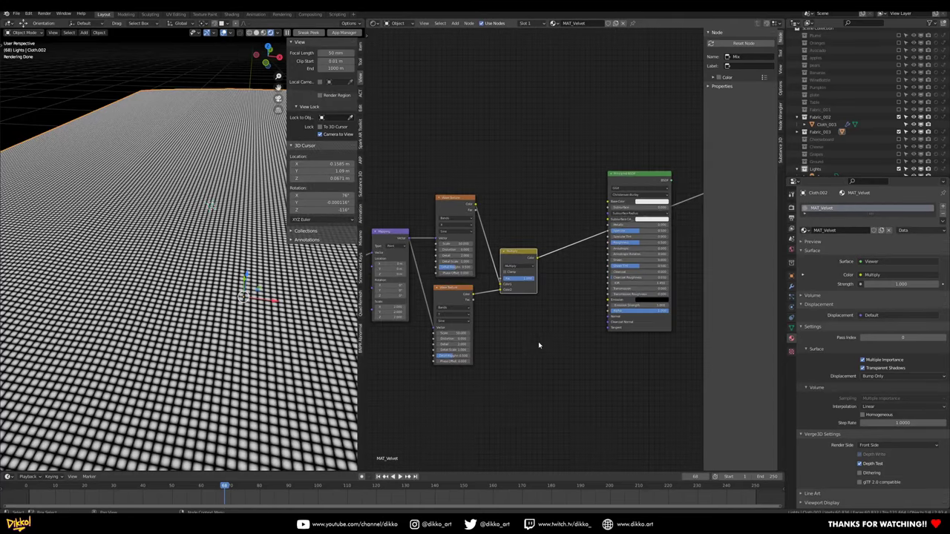
pyautogui.moveTo(538, 345); pyautogui.dragTo(437, 349, button='middle')
pyautogui.moveTo(530, 179); pyautogui.dragTo(571, 255)
pyautogui.moveTo(481, 275); pyautogui.dragTo(576, 276, button='middle')
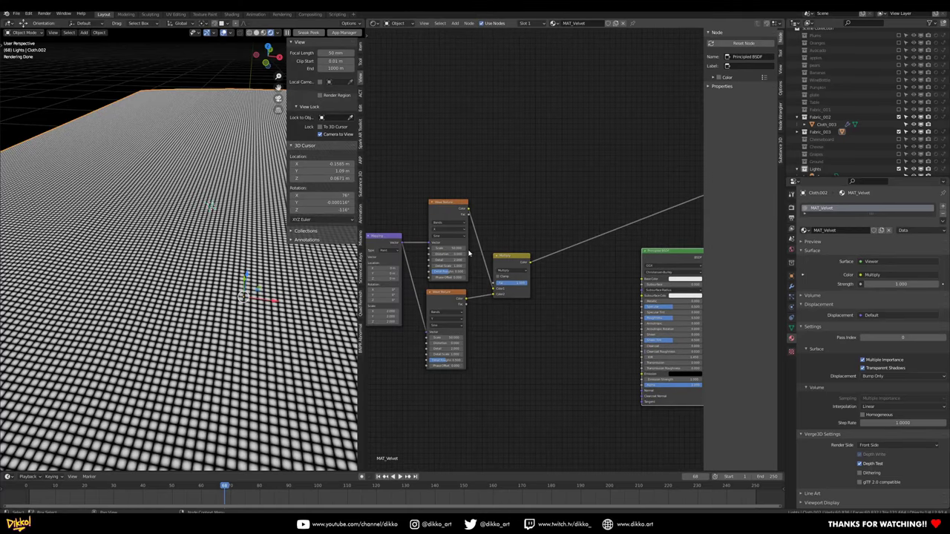
pyautogui.moveTo(530, 324); pyautogui.dragTo(521, 282, button='middle')
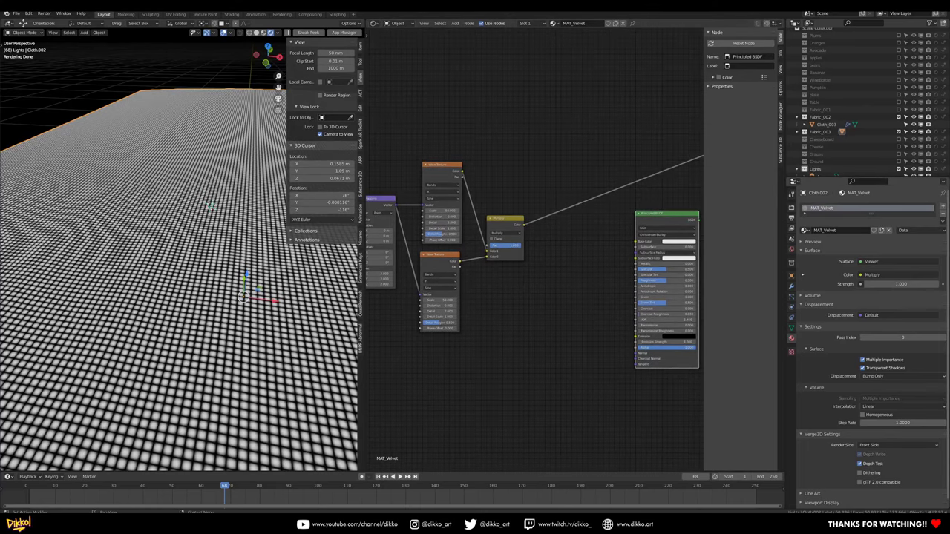
pyautogui.moveTo(562, 275); pyautogui.dragTo(507, 259, button='middle')
pyautogui.scroll(1, 480, 276)
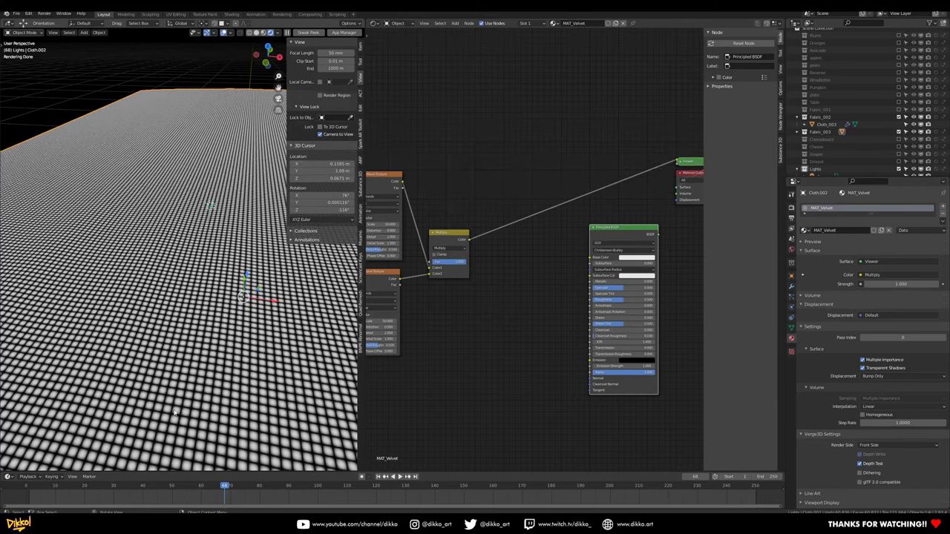
# - Insert a ColorRamp node on the link between the Multiply node and the Viewer
pyautogui.scroll(3, 165, 410)
pyautogui.scroll(-2, 191, 407)
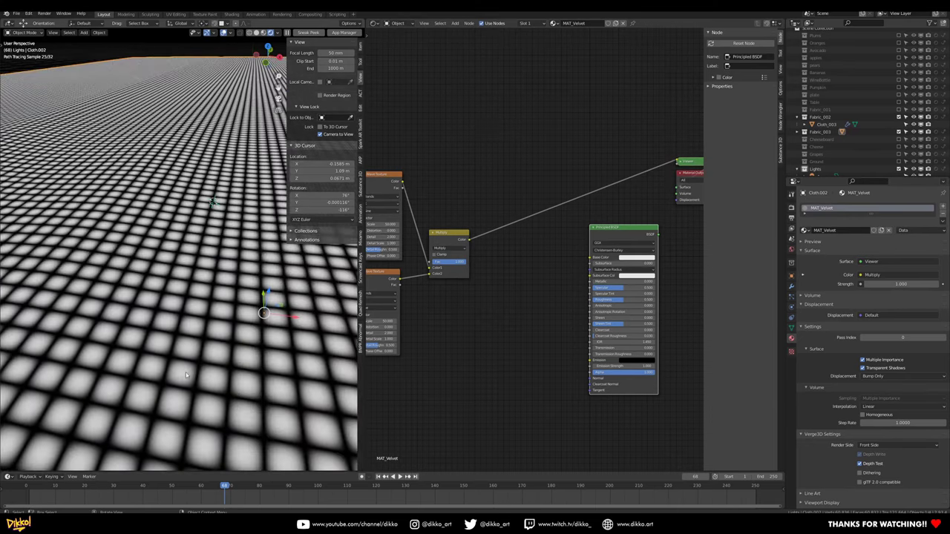
pyautogui.hotkey('shift', 'a')
pyautogui.write('ramp')
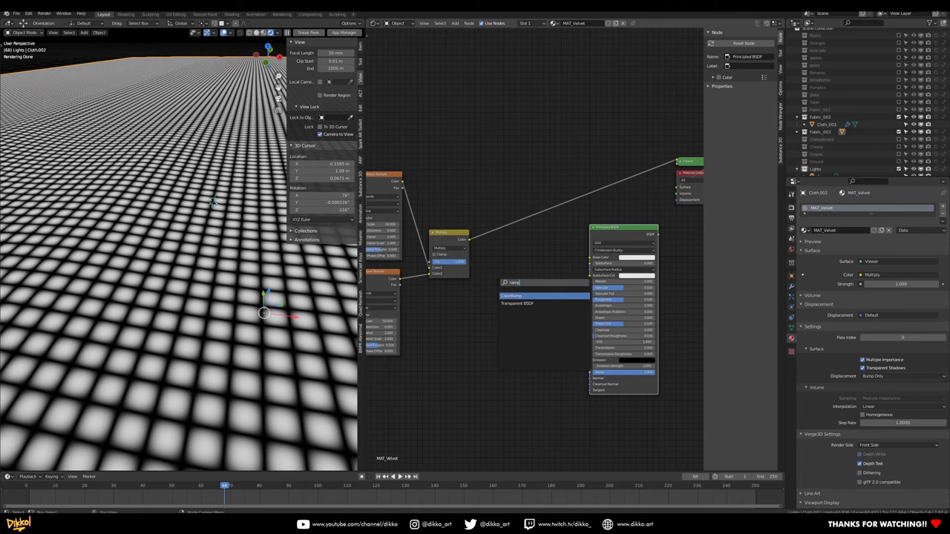
pyautogui.press('Return')
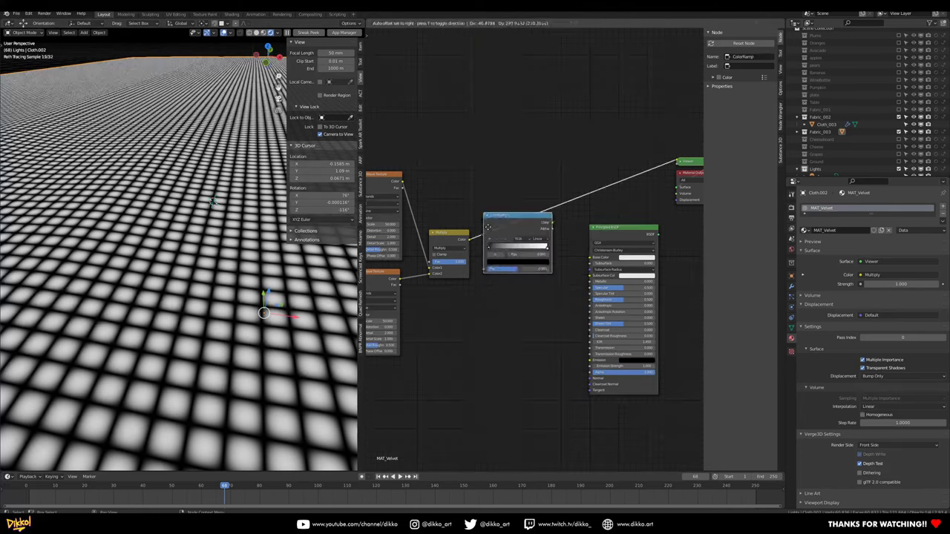
pyautogui.scroll(2, 522, 245)
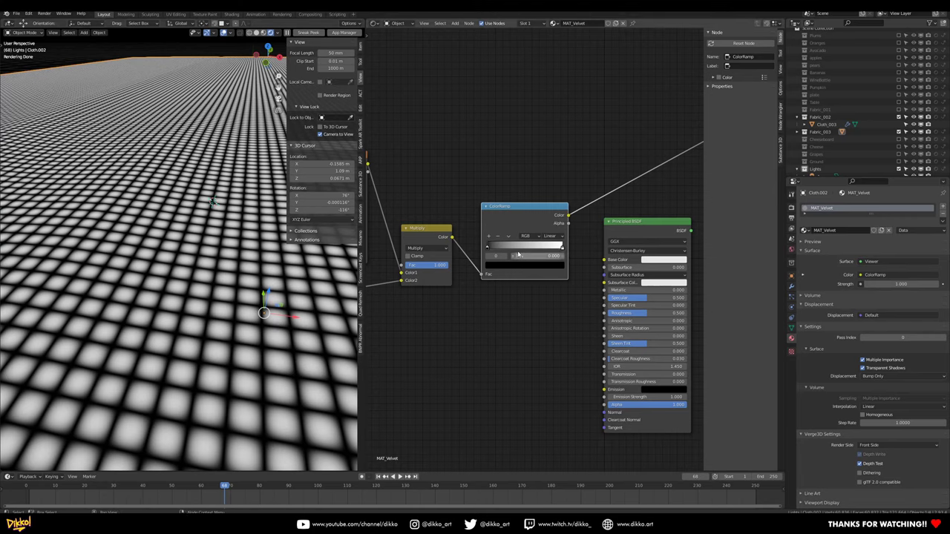
pyautogui.moveTo(504, 215); pyautogui.dragTo(498, 210)
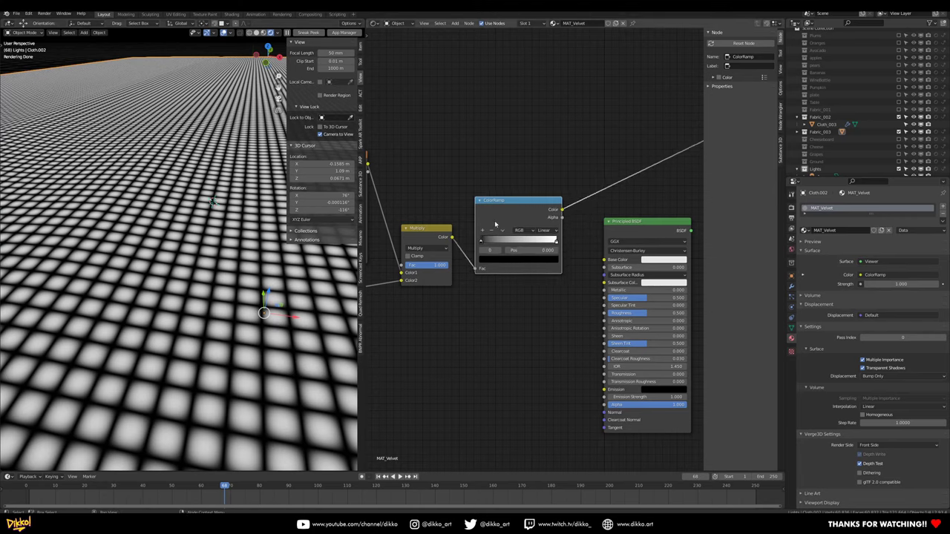
# - Try the ColorRamp's black stop at about 0.44 and its white stop at about 0.07, returning each to its end
pyautogui.moveTo(481, 246); pyautogui.dragTo(517, 245)
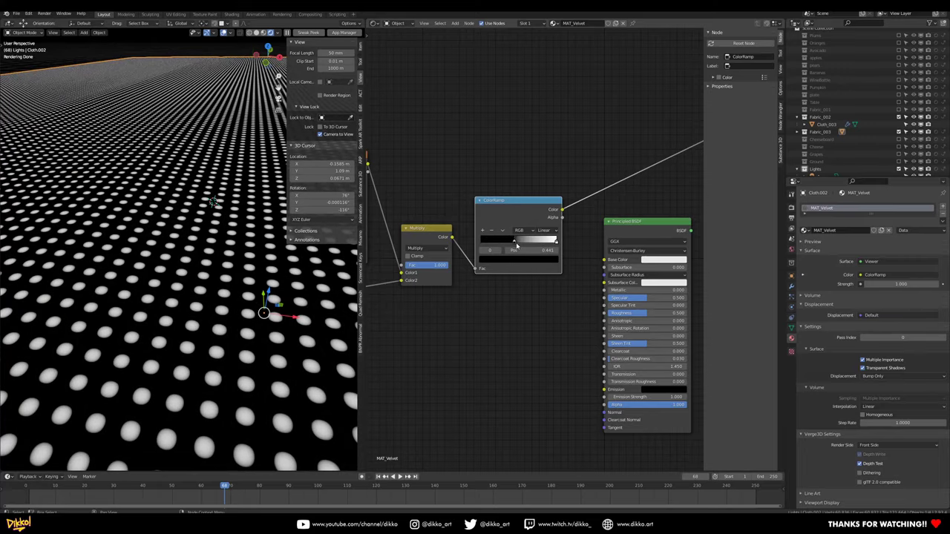
pyautogui.moveTo(517, 245); pyautogui.dragTo(443, 244)
pyautogui.moveTo(557, 244); pyautogui.dragTo(484, 242)
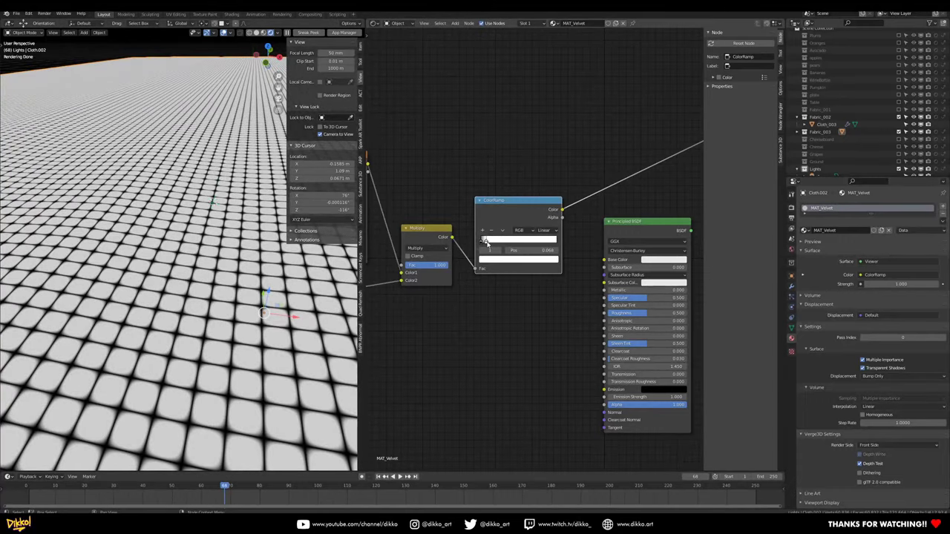
pyautogui.moveTo(487, 243); pyautogui.dragTo(561, 242)
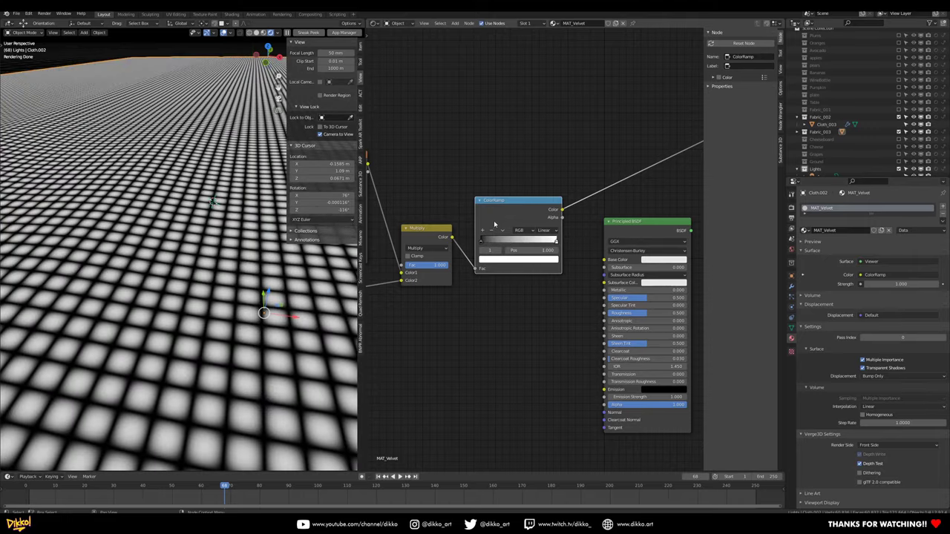
# - Move the Principled BSDF farther from the ColorRamp, below the Material Output, to make room between them
pyautogui.scroll(-2, 532, 282)
pyautogui.moveTo(531, 283); pyautogui.dragTo(460, 299, button='middle')
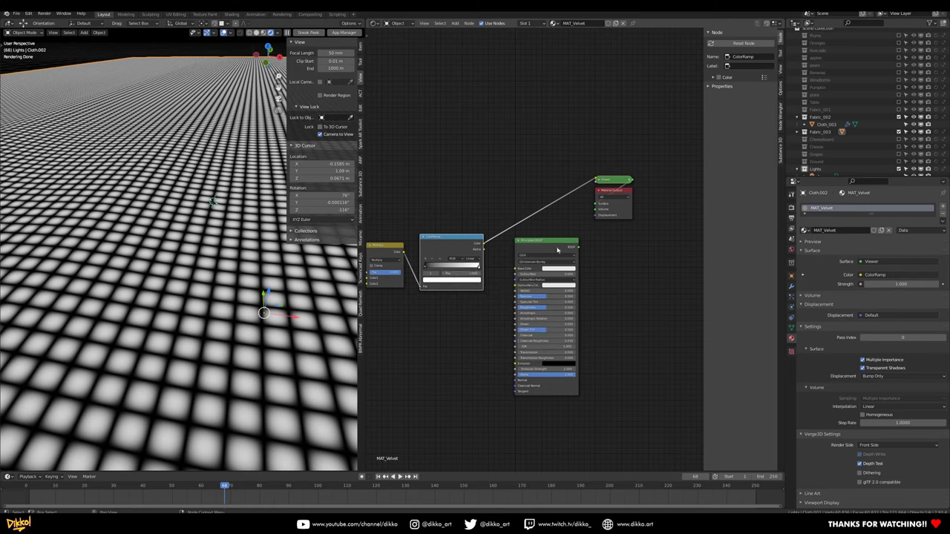
pyautogui.moveTo(541, 248); pyautogui.dragTo(619, 251)
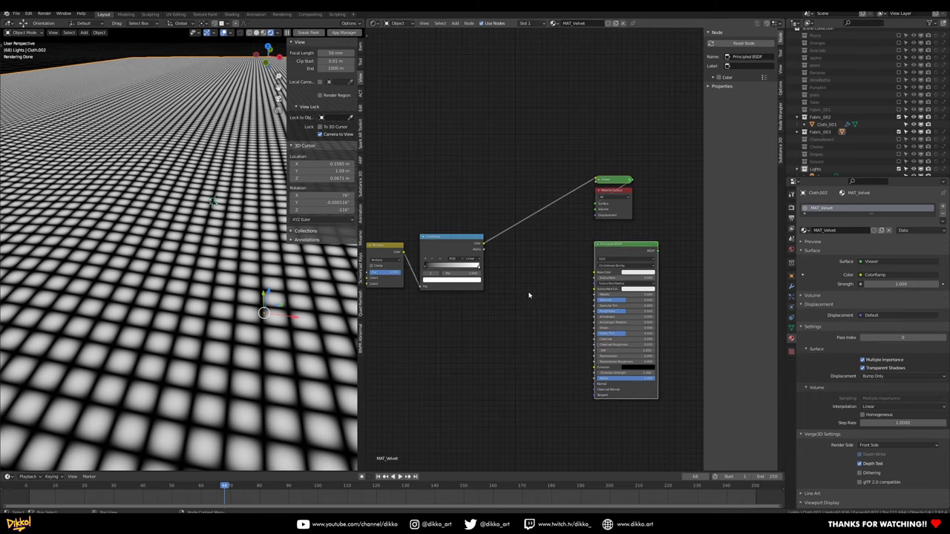
pyautogui.moveTo(446, 238); pyautogui.dragTo(441, 243)
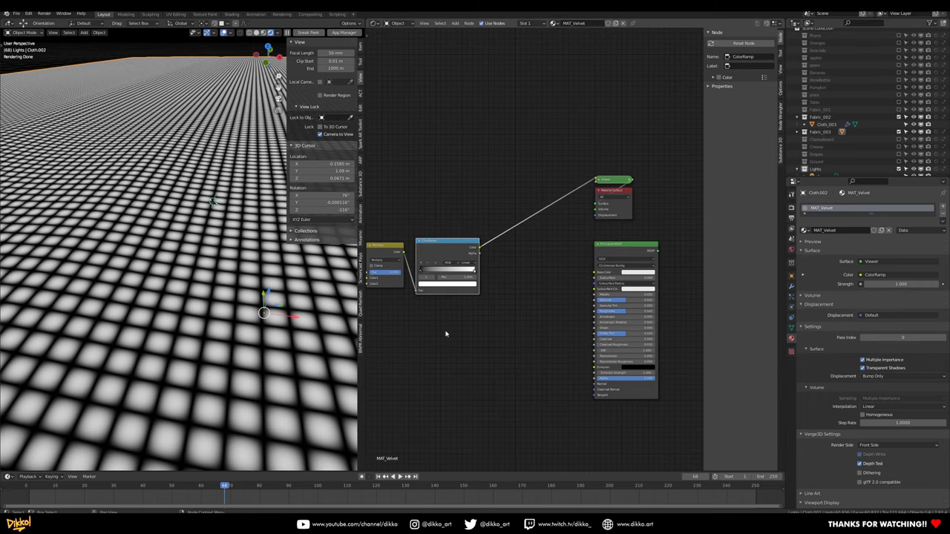
# - Add a Bump node between the ColorRamp and the Principled BSDF
pyautogui.scroll(-4, 445, 333)
pyautogui.moveTo(420, 366); pyautogui.dragTo(510, 324, button='middle')
pyautogui.hotkey('shift', 'a')
pyautogui.click(534, 287)
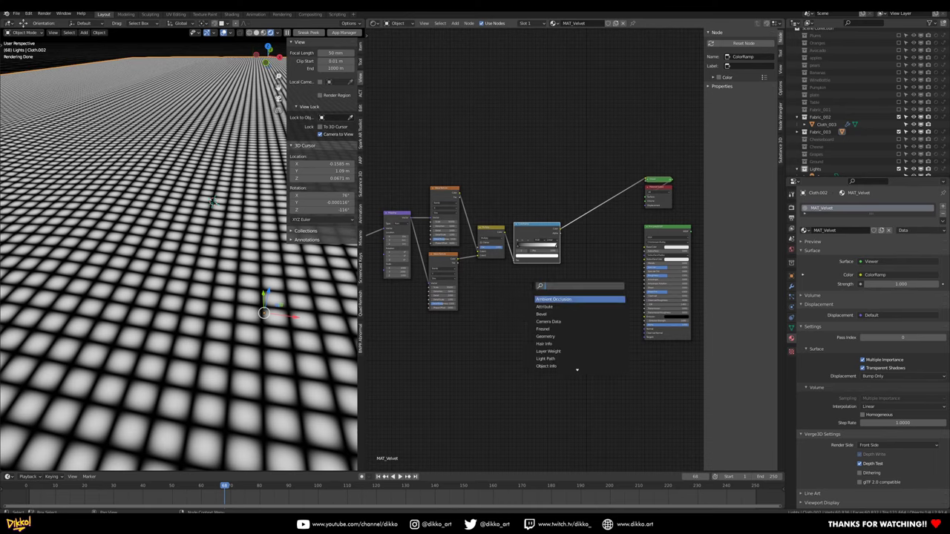
pyautogui.write('bump')
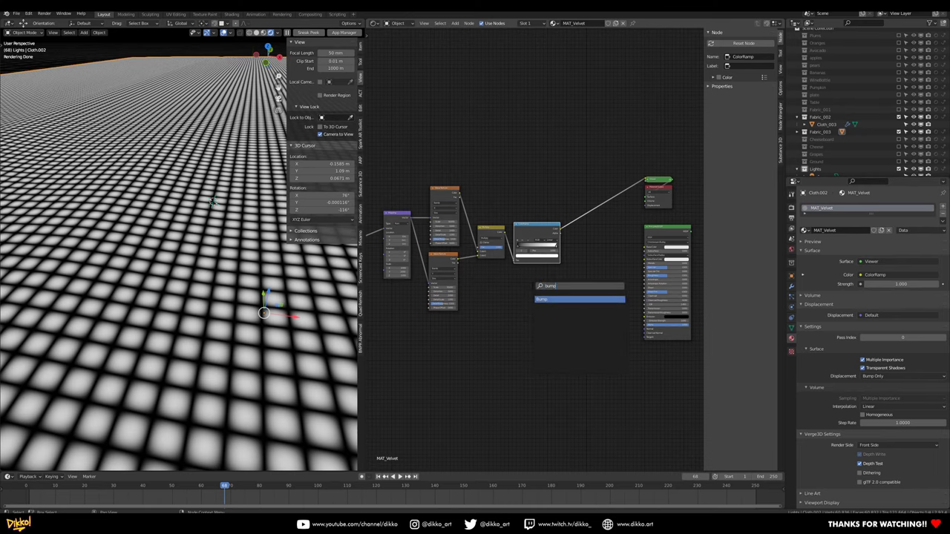
pyautogui.press('Return')
pyautogui.click(575, 323)
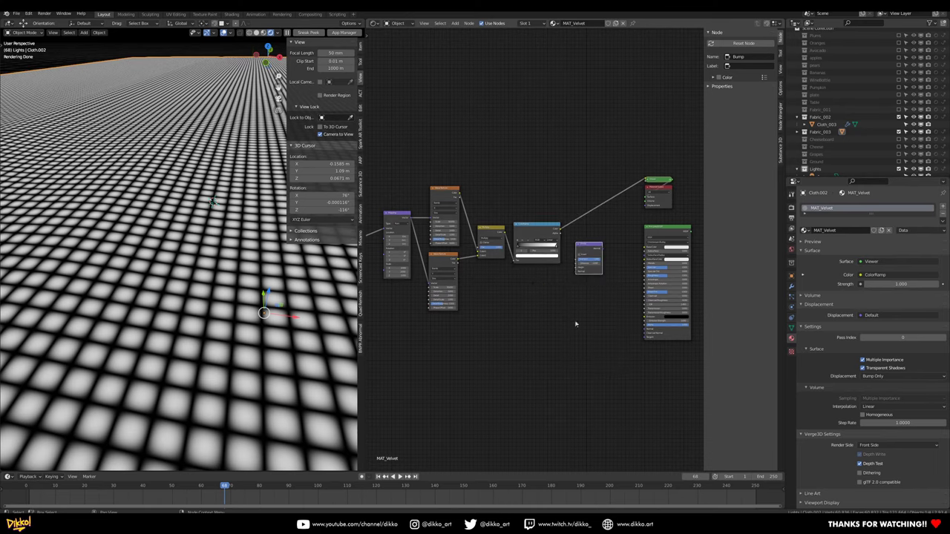
# - Connect the ColorRamp's output to the Bump node's Height input and place the Bump between the ColorRamp and the Principled BSDF
pyautogui.moveTo(587, 247); pyautogui.dragTo(585, 259)
pyautogui.scroll(1, 593, 231)
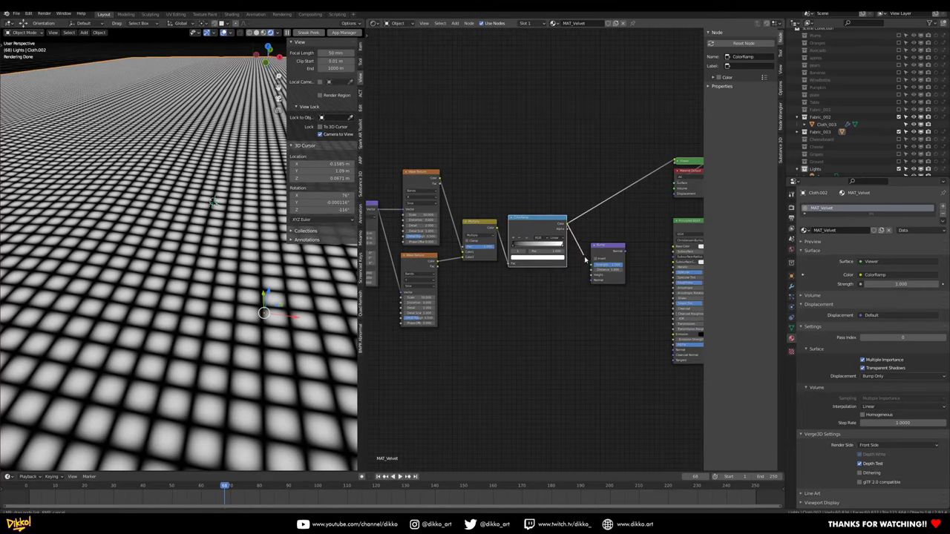
pyautogui.moveTo(615, 325); pyautogui.dragTo(568, 319, button='middle')
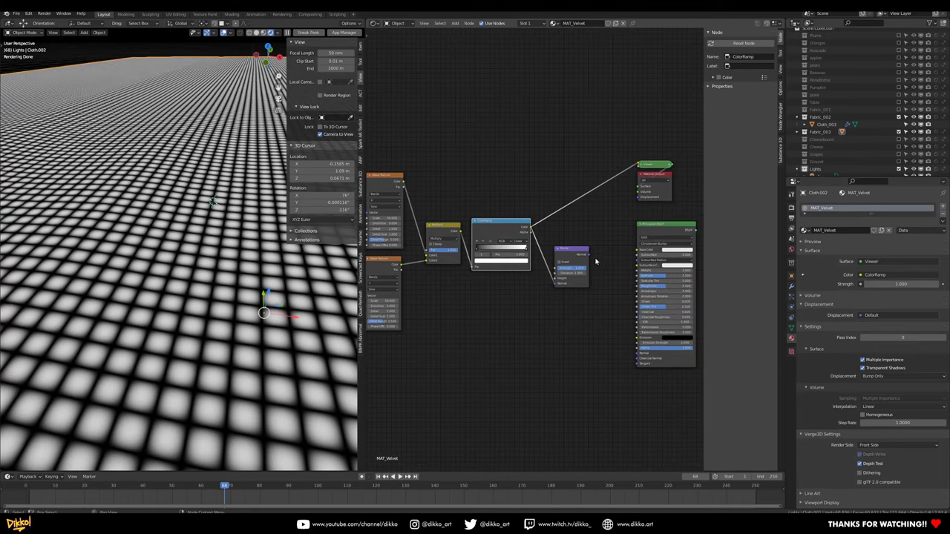
pyautogui.moveTo(582, 254); pyautogui.dragTo(575, 259)
pyautogui.moveTo(553, 292); pyautogui.dragTo(540, 296)
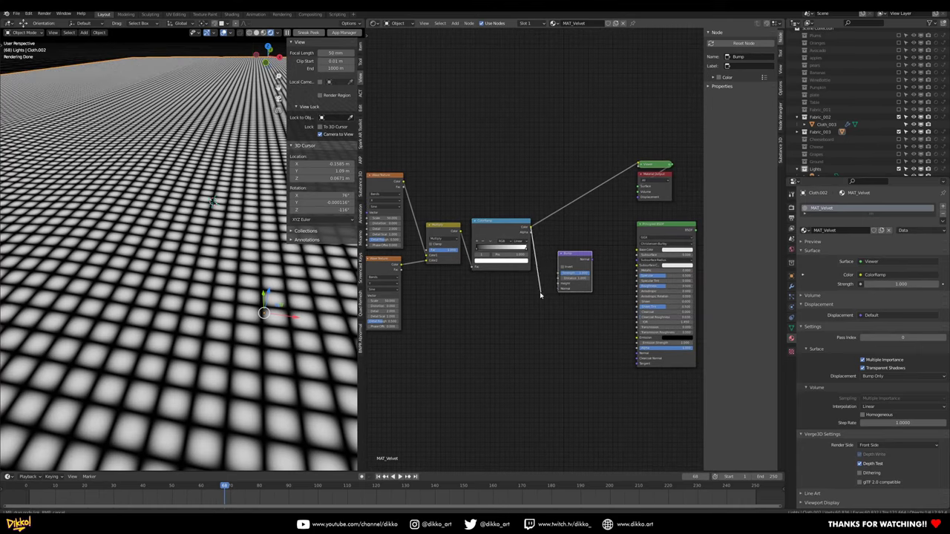
pyautogui.moveTo(580, 255); pyautogui.dragTo(570, 258)
# - Connect the Bump node's Normal output to the Principled BSDF's Normal input
pyautogui.scroll(9, 625, 308)
pyautogui.moveTo(627, 317); pyautogui.dragTo(497, 249, button='middle')
pyautogui.moveTo(498, 208); pyautogui.dragTo(625, 406)
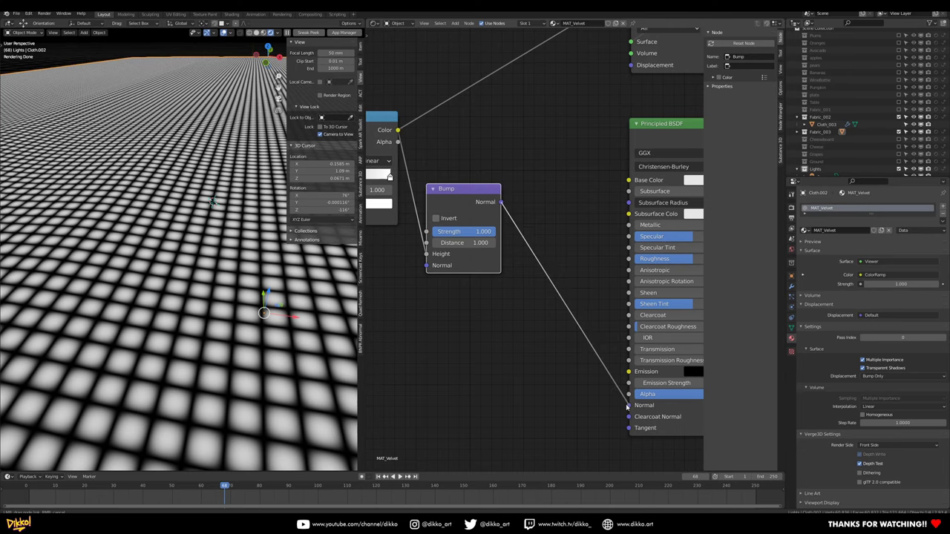
pyautogui.scroll(-3, 578, 405)
pyautogui.scroll(-2, 578, 296)
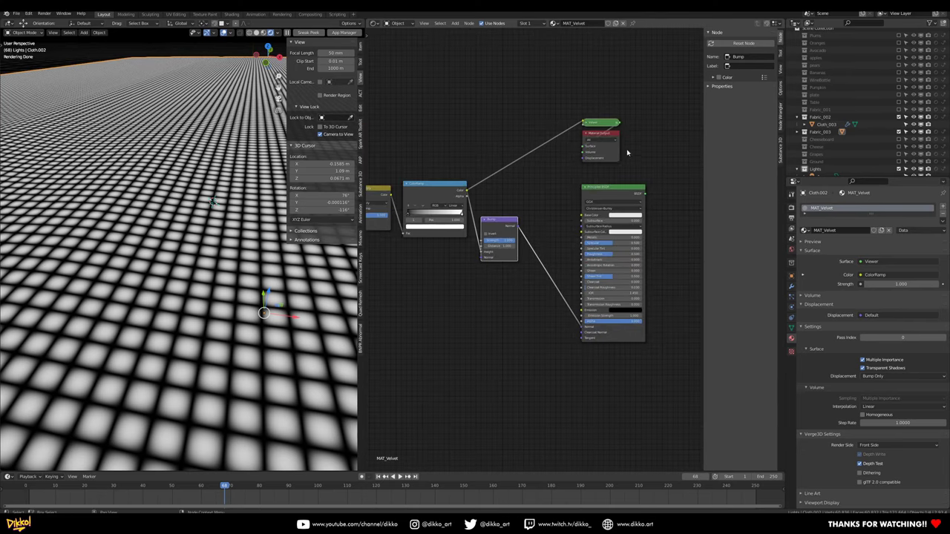
# - Space out the Material Output and Principled BSDF, and connect the Principled BSDF to the Material Output in place of the Viewer
pyautogui.moveTo(604, 132); pyautogui.dragTo(693, 128)
pyautogui.scroll(-1, 572, 187)
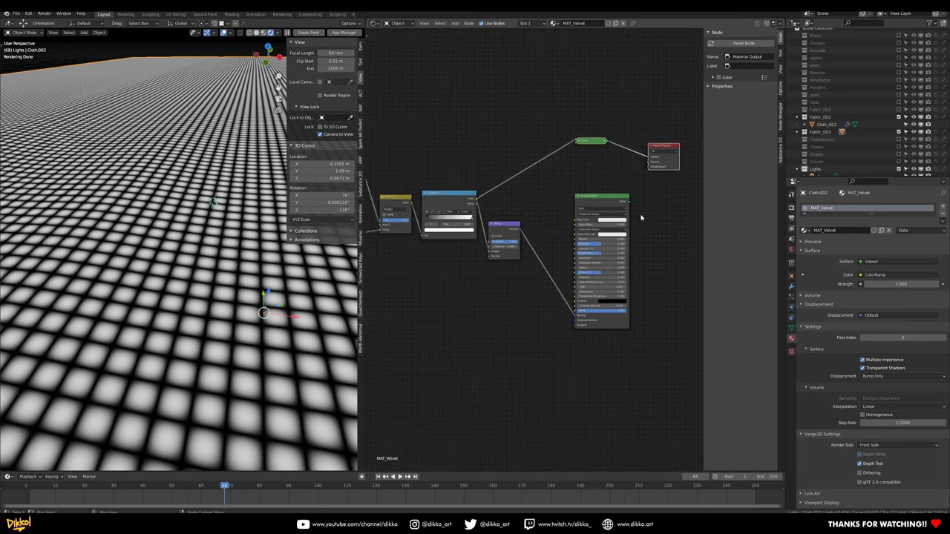
pyautogui.moveTo(572, 187); pyautogui.dragTo(567, 189, button='middle')
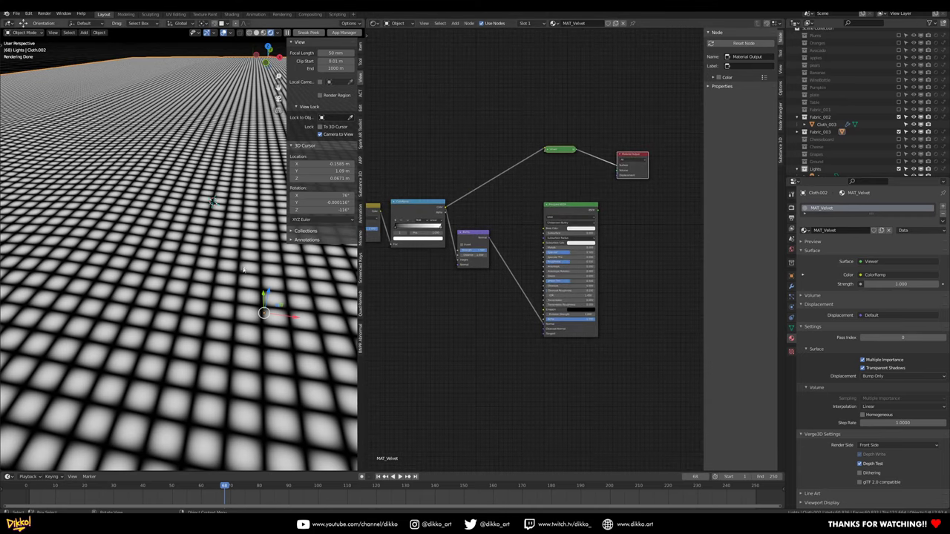
pyautogui.moveTo(569, 213); pyautogui.dragTo(560, 195)
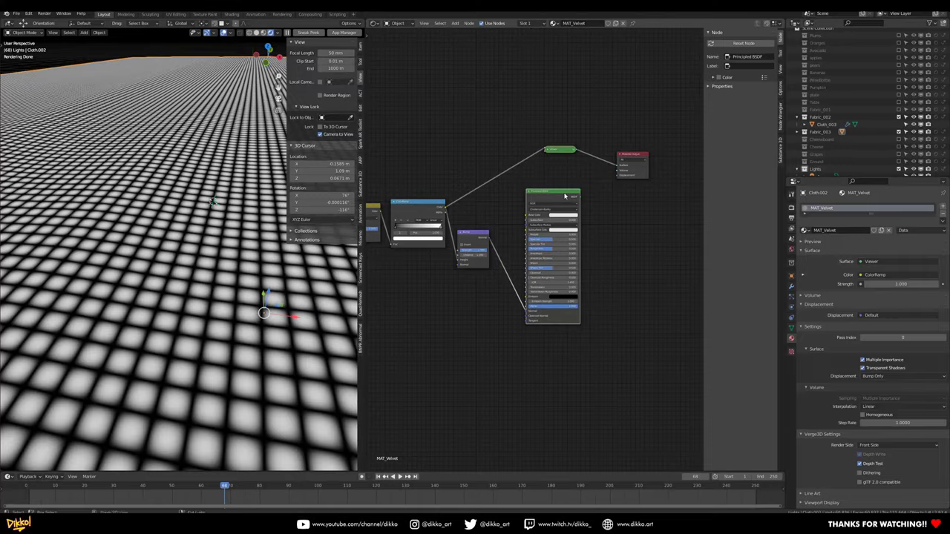
pyautogui.keyDown('ctrl'); pyautogui.keyDown('shift'); pyautogui.click(566, 196); pyautogui.keyUp('shift'); pyautogui.keyUp('ctrl')
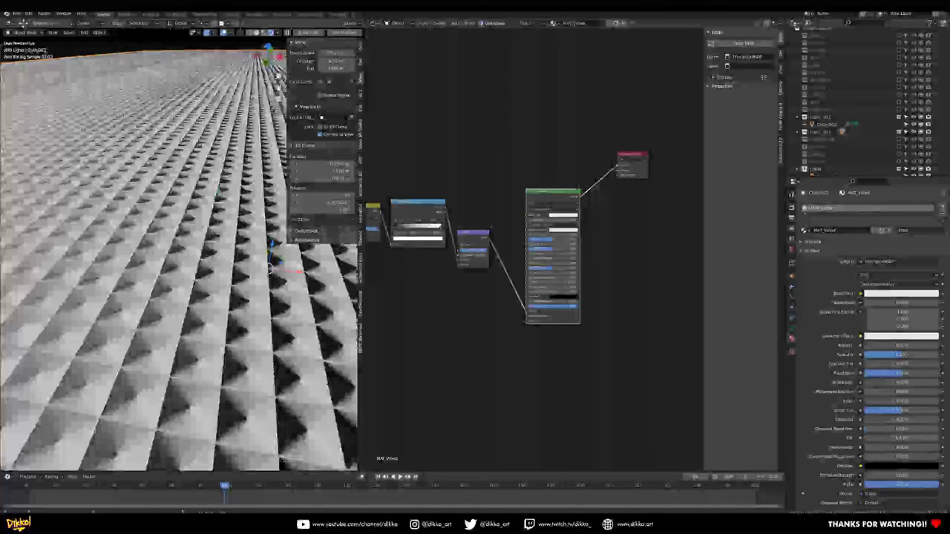
# - Examine the bump weave on the draped cloth from close up and from farther away
pyautogui.scroll(-1, 180, 383)
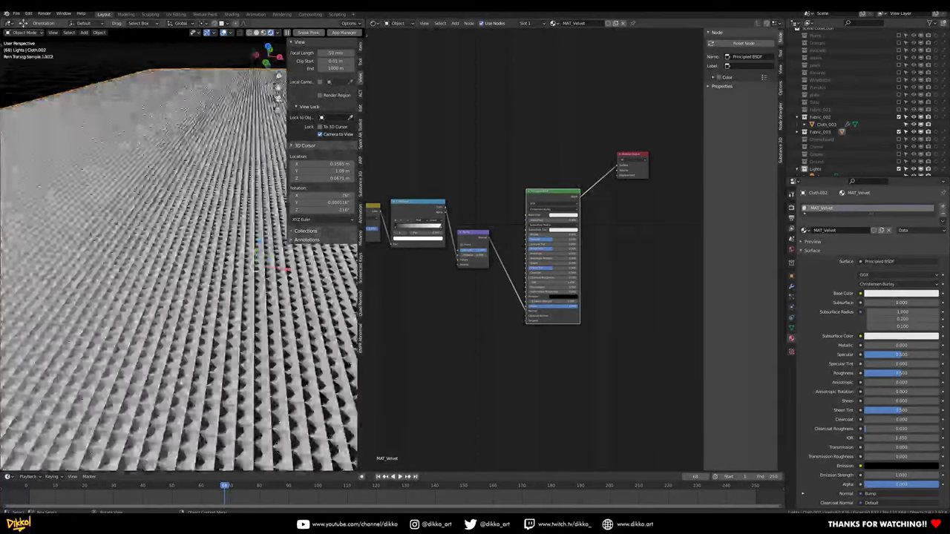
pyautogui.scroll(3, 184, 389)
pyautogui.moveTo(453, 293); pyautogui.dragTo(630, 316, button='middle')
pyautogui.scroll(-4, 250, 358)
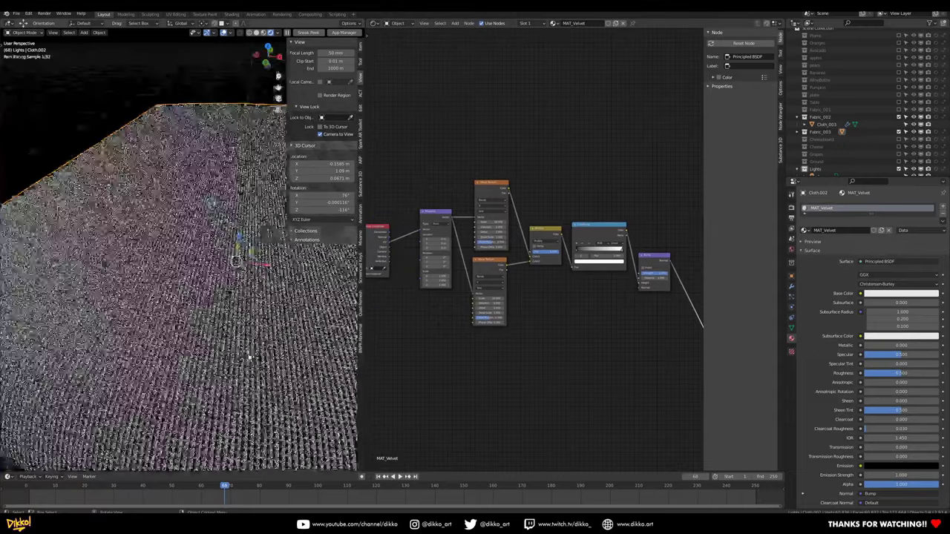
pyautogui.scroll(-3, 250, 358)
pyautogui.keyDown('shift'); pyautogui.moveTo(250, 358); pyautogui.dragTo(249, 337, button='middle'); pyautogui.keyUp('shift')
pyautogui.scroll(-2, 248, 278)
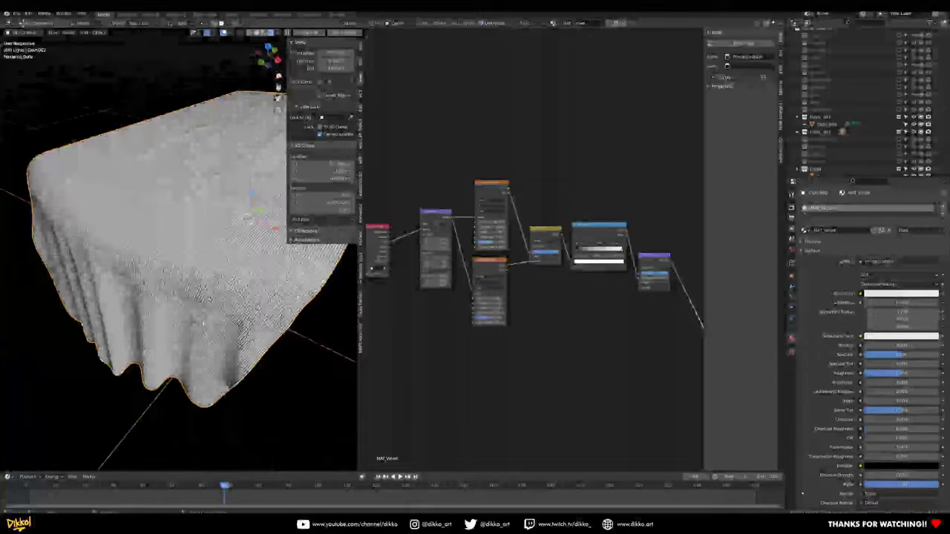
pyautogui.scroll(5, 203, 324)
pyautogui.scroll(-2, 203, 324)
pyautogui.scroll(-5, 201, 324)
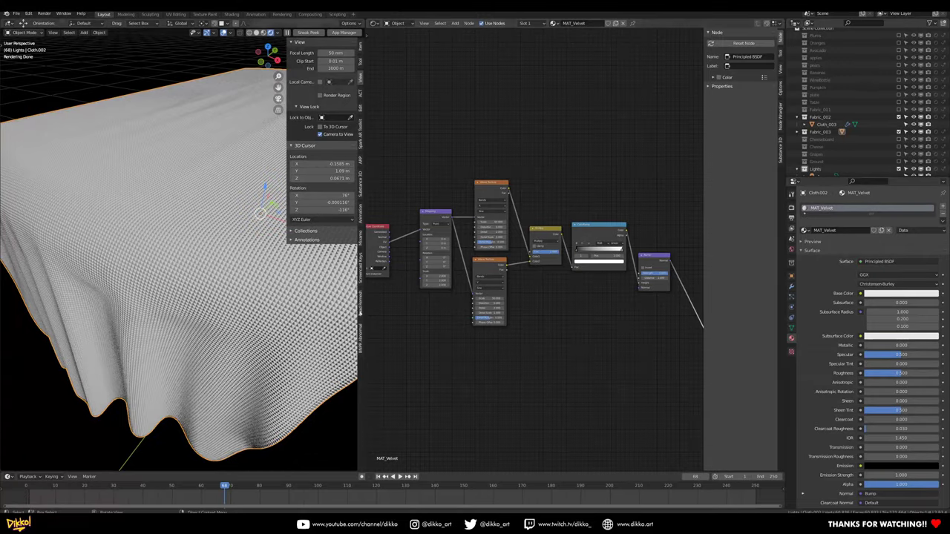
pyautogui.moveTo(160, 256); pyautogui.dragTo(209, 197, button='middle')
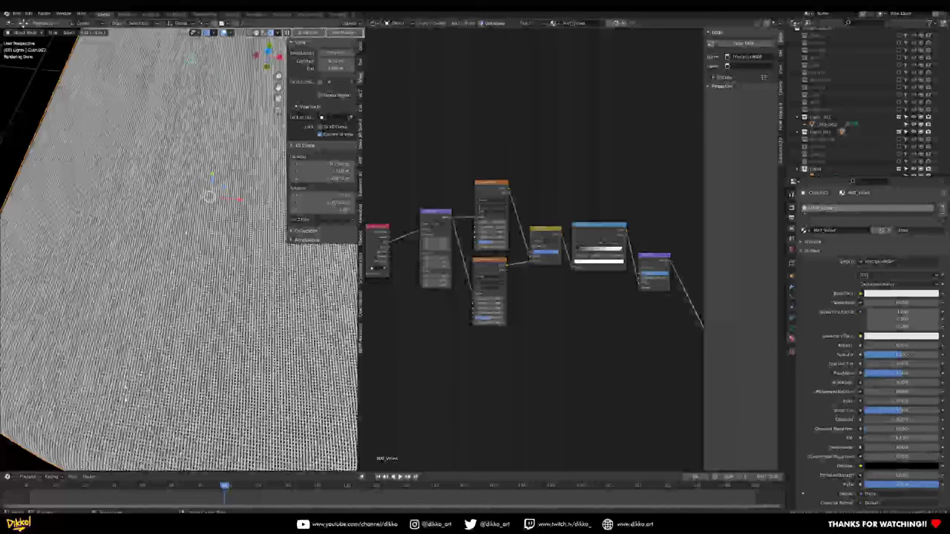
pyautogui.scroll(-5, 118, 344)
pyautogui.scroll(5, 173, 340)
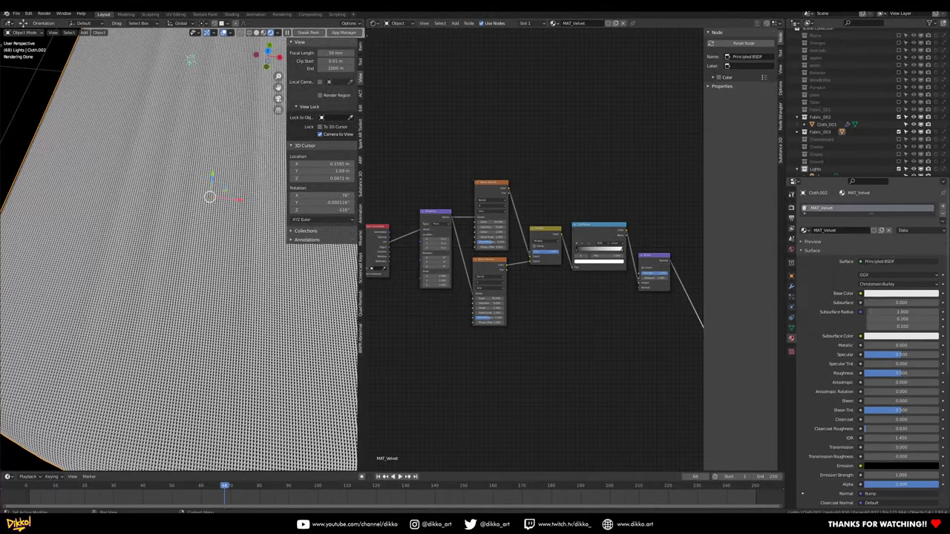
# - Set the Mapping node's Z rotation to 45° so the weave runs diagonally
pyautogui.scroll(3, 396, 364)
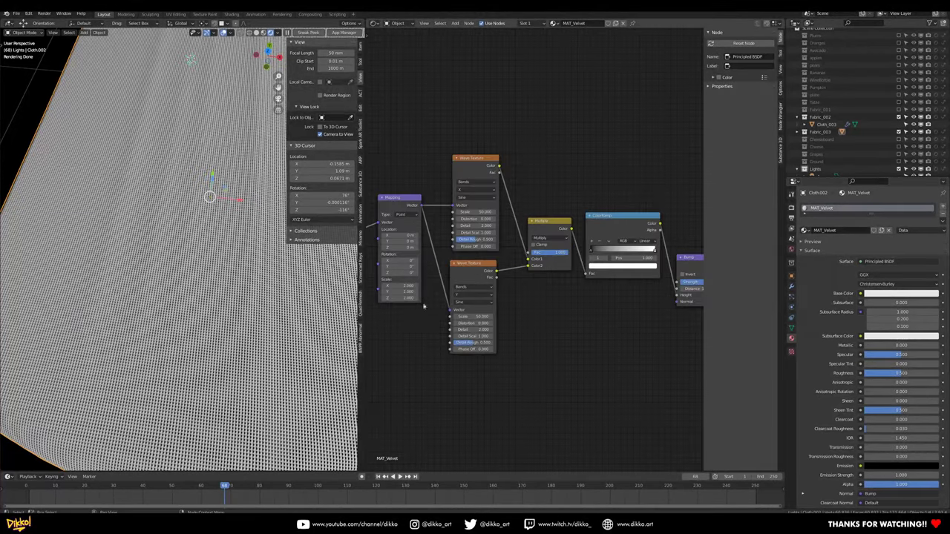
pyautogui.moveTo(397, 364); pyautogui.dragTo(520, 383, button='middle')
pyautogui.scroll(4, 521, 350)
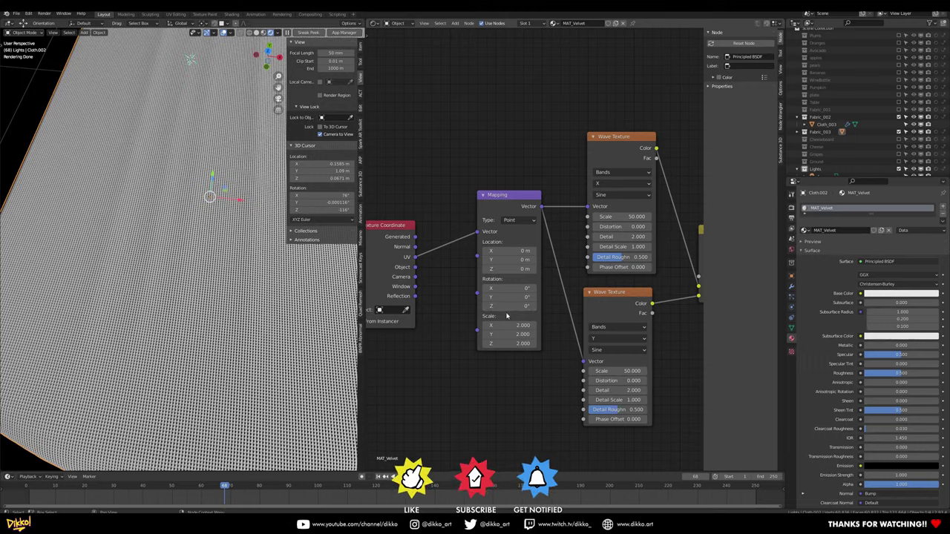
pyautogui.click(513, 306)
pyautogui.write('45')
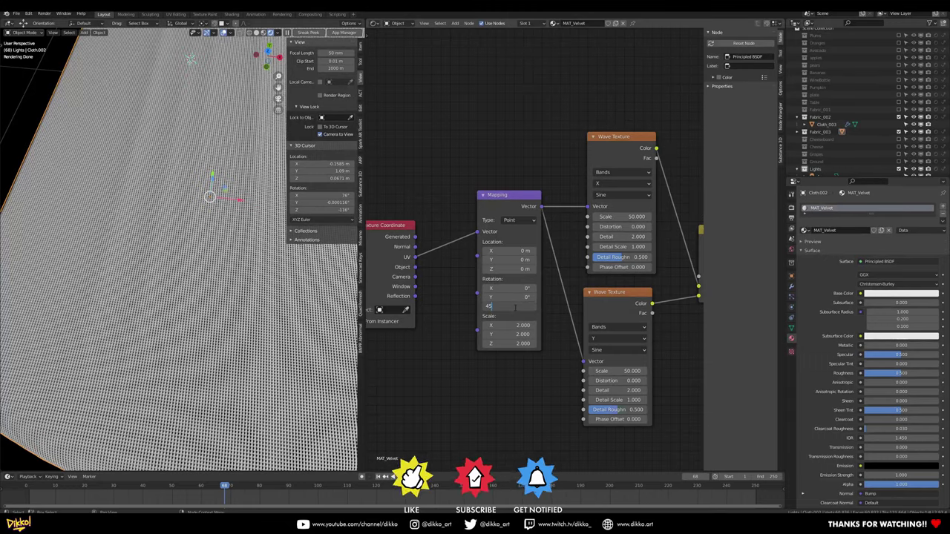
pyautogui.press('Return')
# - Inspect the size and direction of the diagonal weave across the cloth's surface and folds
pyautogui.scroll(-4, 197, 391)
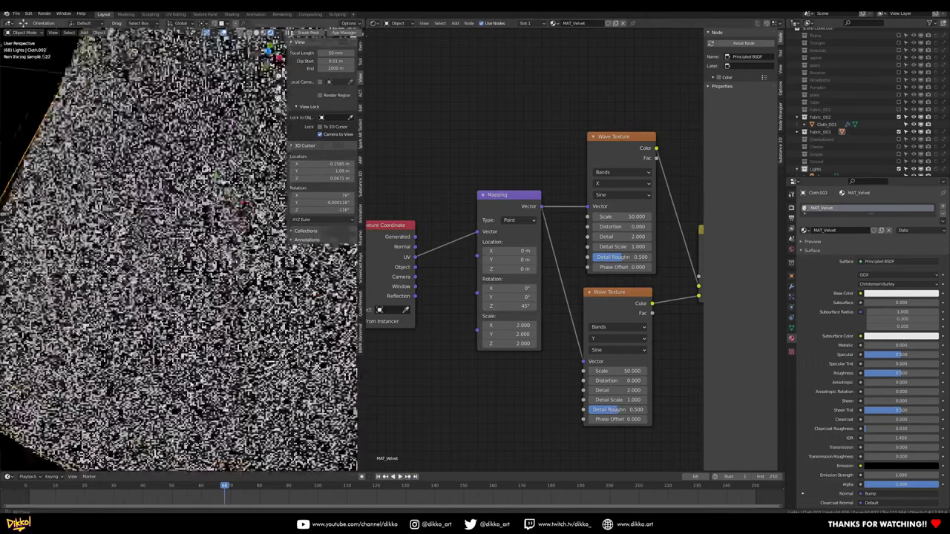
pyautogui.moveTo(195, 401); pyautogui.dragTo(154, 352, button='middle')
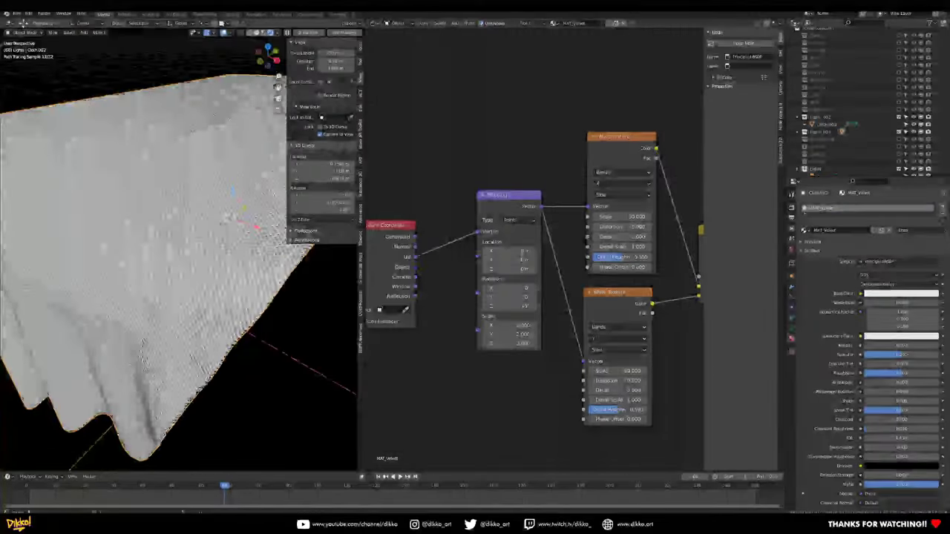
pyautogui.scroll(-3, 185, 237)
pyautogui.moveTo(163, 245)
pyautogui.mouseDown(button='middle')
pyautogui.moveTo(223, 234)
pyautogui.moveTo(171, 230)
pyautogui.mouseUp(button='middle')
pyautogui.scroll(5, 207, 234)
pyautogui.scroll(-5, 200, 237)
pyautogui.scroll(5, 178, 230)
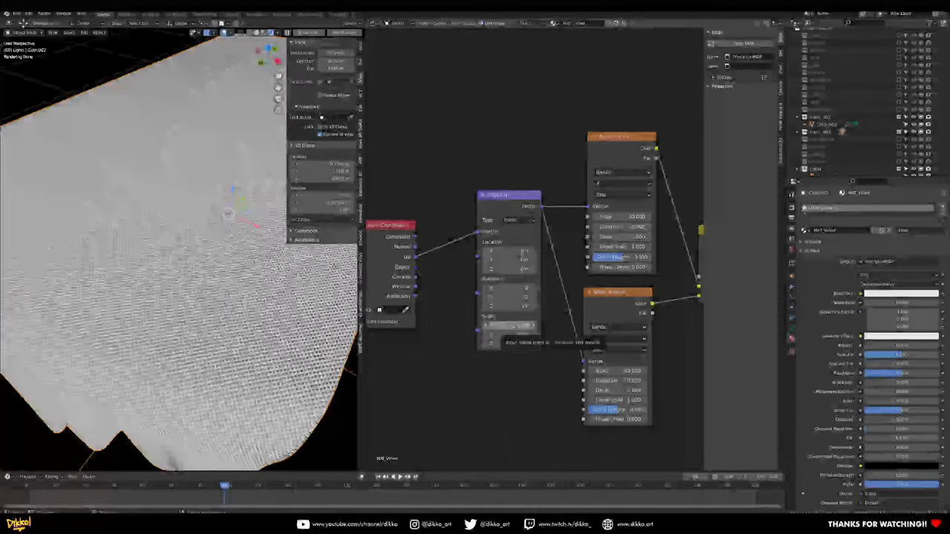
pyautogui.moveTo(519, 371); pyautogui.dragTo(473, 373, button='middle')
pyautogui.scroll(-4, 236, 327)
pyautogui.moveTo(227, 333); pyautogui.dragTo(241, 337, button='middle')
pyautogui.scroll(6, 241, 337)
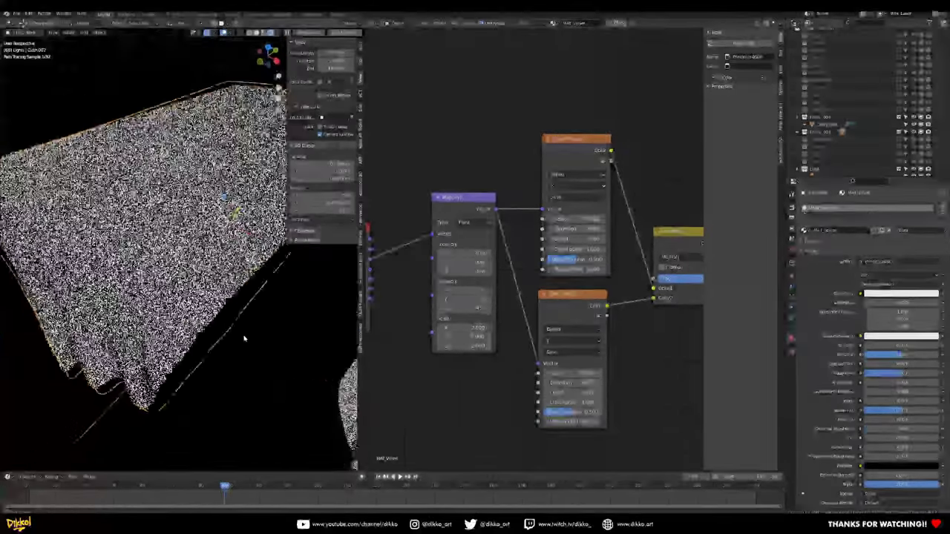
# - Try a Scale of 100 in both the X and the Y Wave Texture nodes
pyautogui.doubleClick(570, 373)
pyautogui.write('0.0')
pyautogui.press('Return')
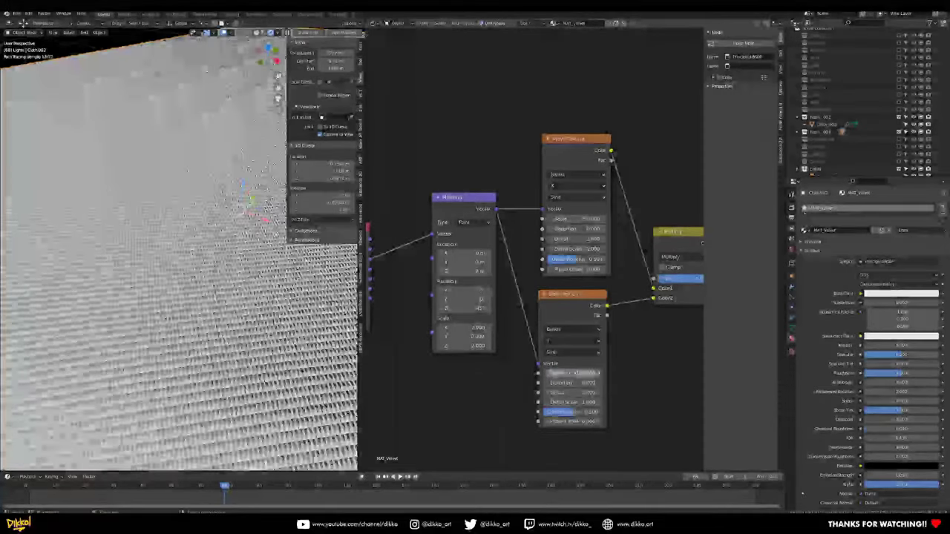
pyautogui.doubleClick(572, 218)
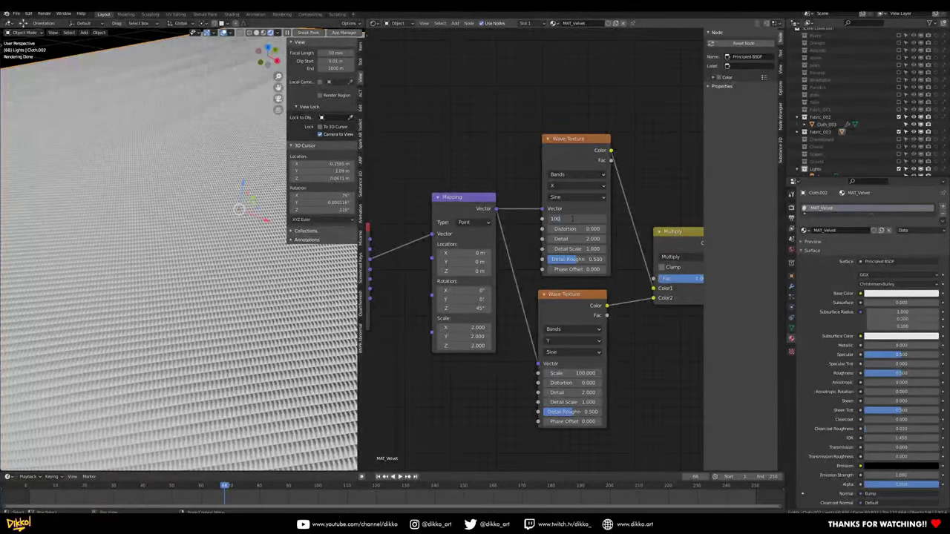
pyautogui.write('100')
pyautogui.press('Return')
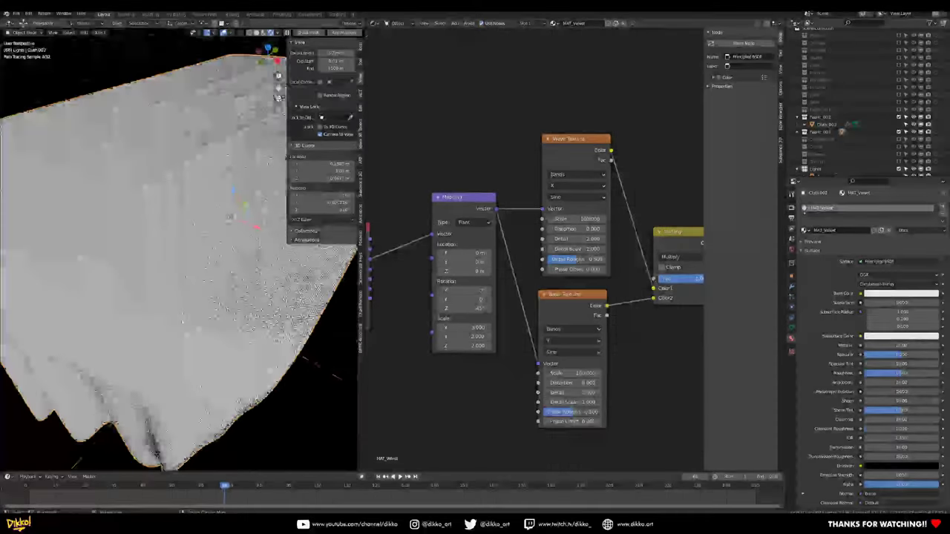
# - Set the Scale of both the Y and the X Wave Texture nodes to 300
pyautogui.doubleClick(564, 373)
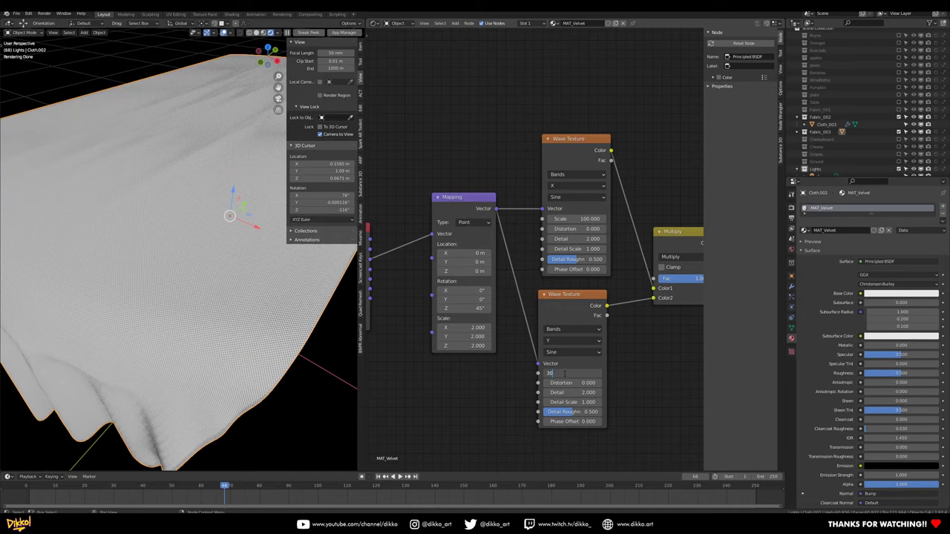
pyautogui.press('Return')
pyautogui.doubleClick(564, 221)
pyautogui.press('Return')
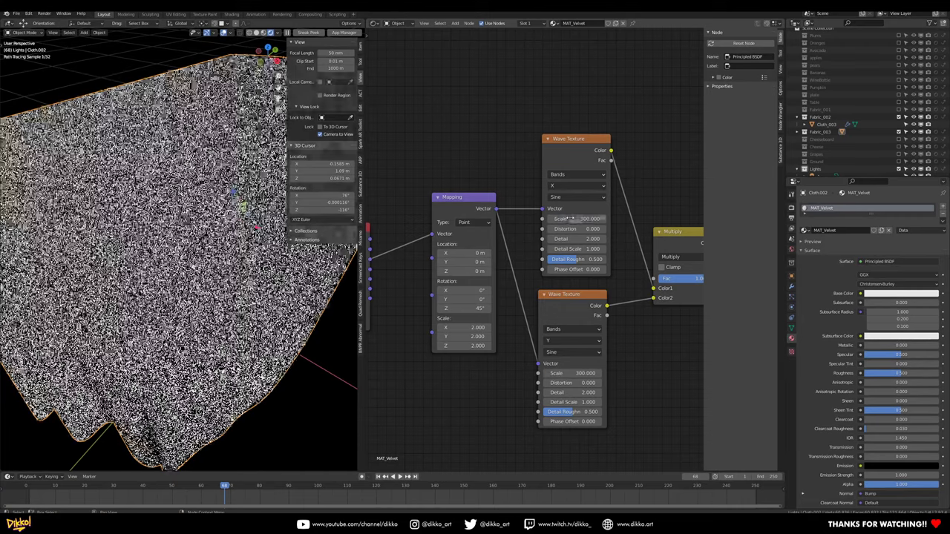
# - Check how the finer weave looks on the cloth at several distances and review the wave texture nodes
pyautogui.scroll(3, 193, 326)
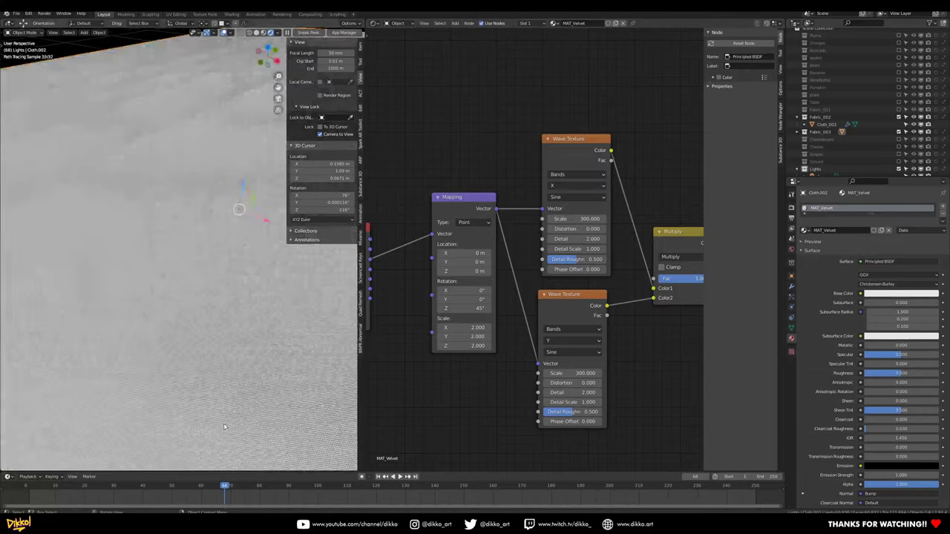
pyautogui.scroll(2, 212, 375)
pyautogui.scroll(-6, 213, 375)
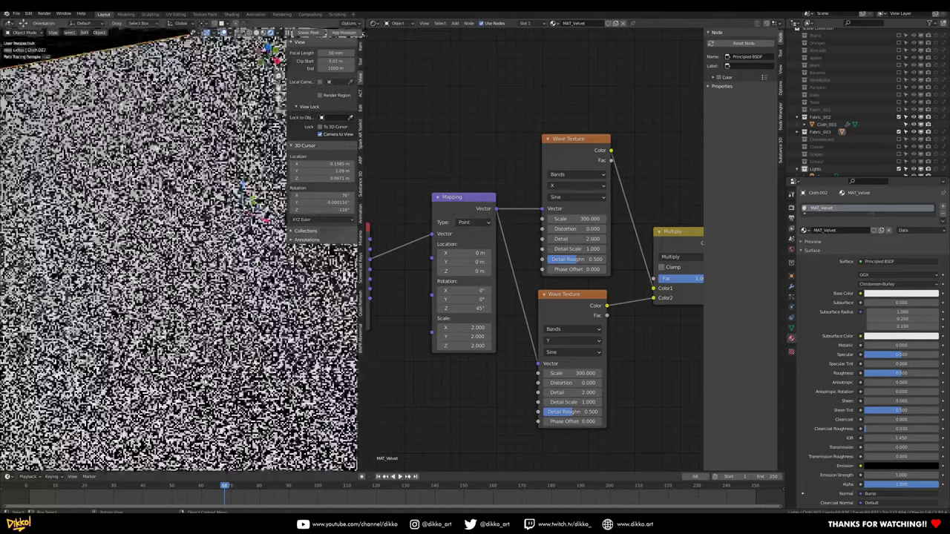
pyautogui.scroll(-5, 212, 376)
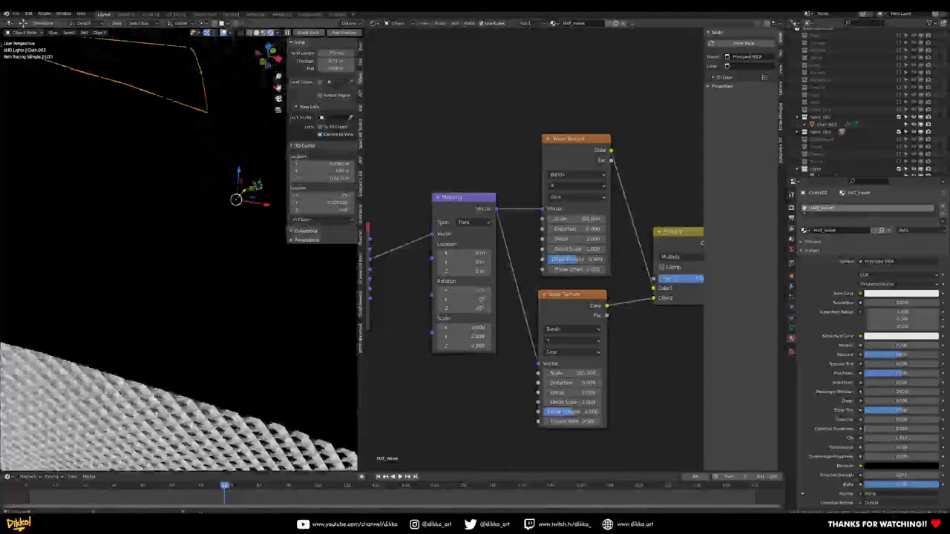
pyautogui.scroll(8, 229, 303)
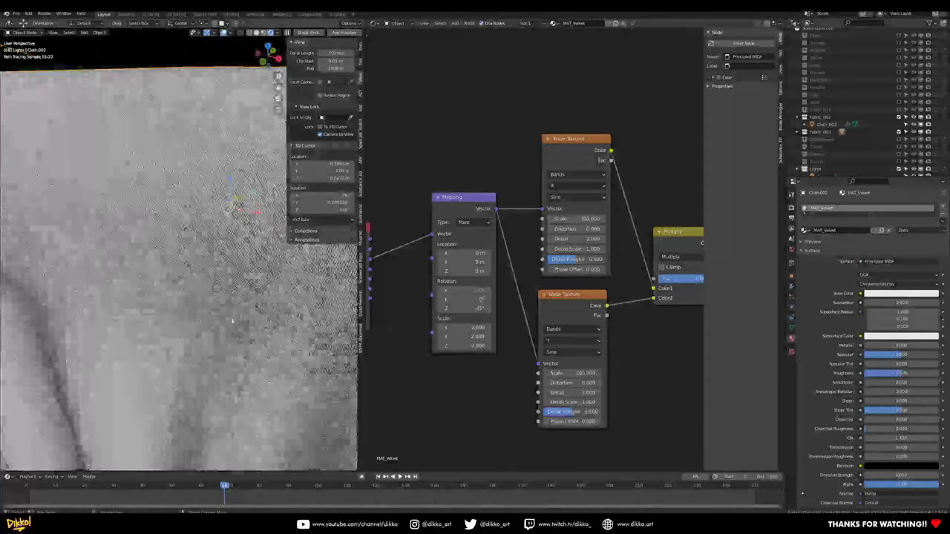
pyautogui.scroll(-5, 229, 303)
pyautogui.scroll(5, 221, 357)
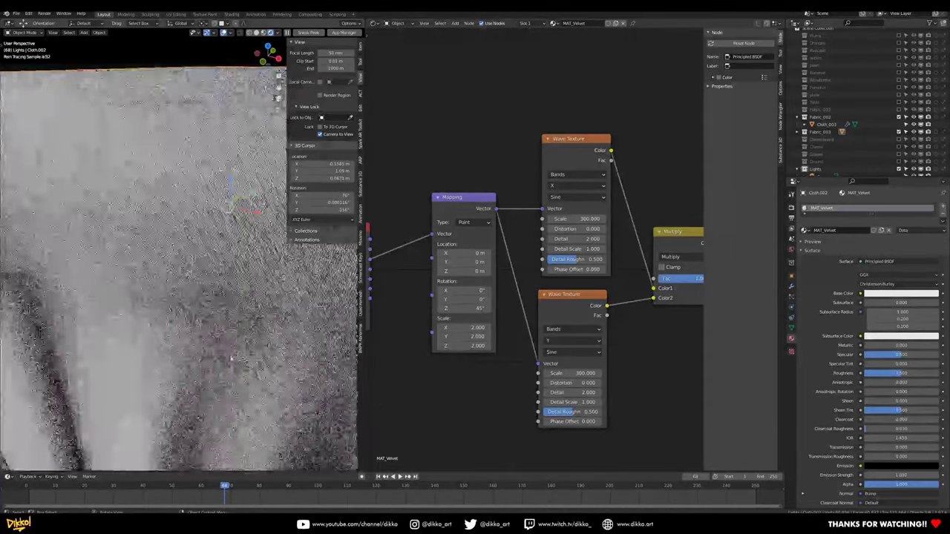
pyautogui.scroll(-4, 221, 356)
pyautogui.moveTo(222, 356)
pyautogui.mouseDown(button='middle')
pyautogui.moveTo(229, 422)
pyautogui.moveTo(223, 370)
pyautogui.mouseUp(button='middle')
pyautogui.scroll(1, 545, 379)
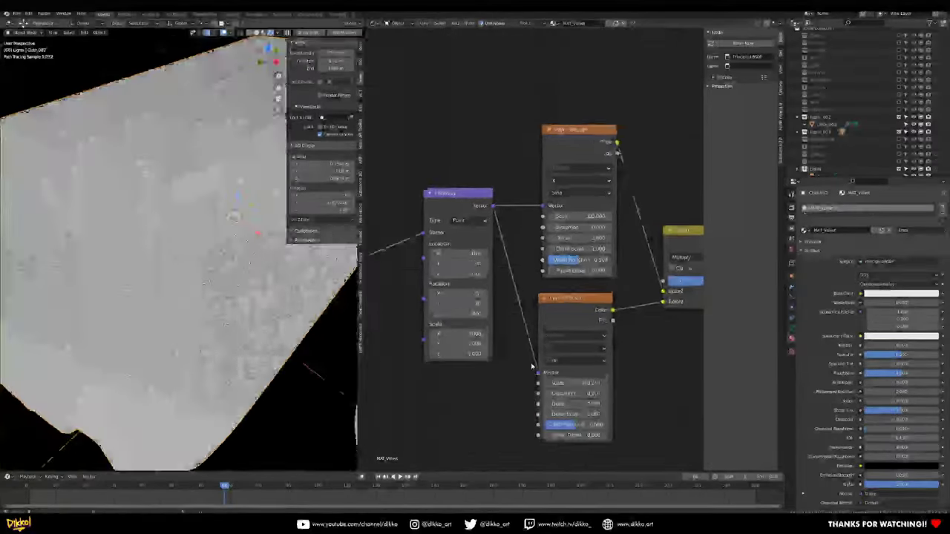
pyautogui.scroll(-3, 546, 379)
pyautogui.scroll(-3, 621, 373)
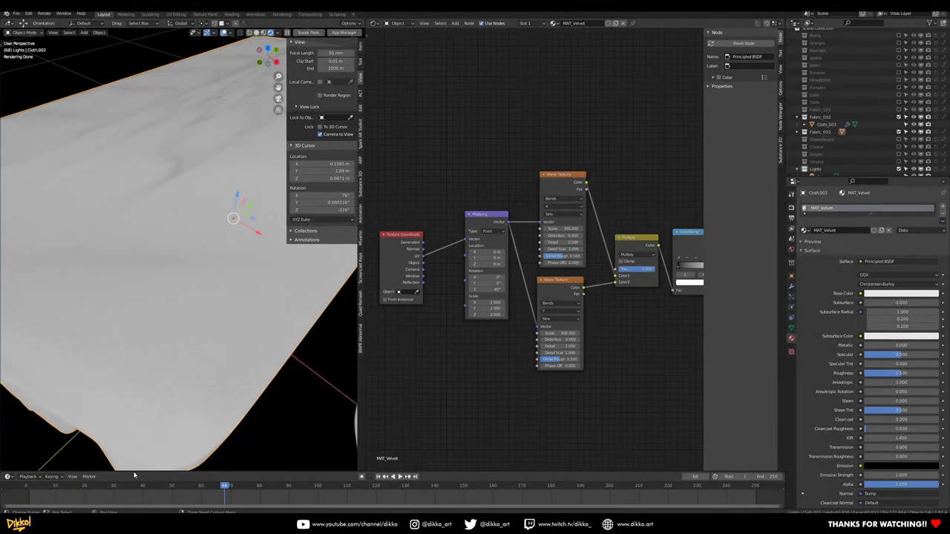
pyautogui.scroll(4, 546, 259)
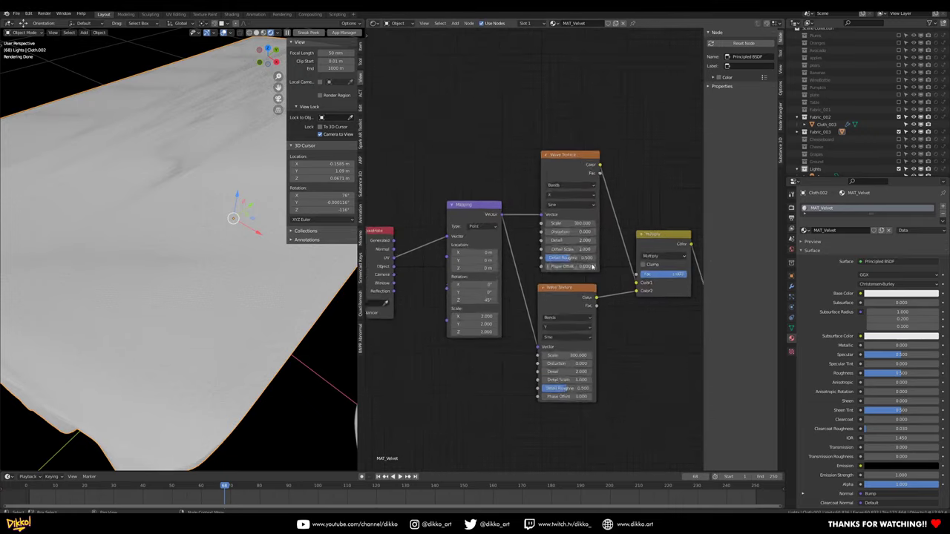
# - Set the Distortion of both the X and the Y Wave Texture nodes to 3 and check the weave up close
pyautogui.scroll(3, 220, 302)
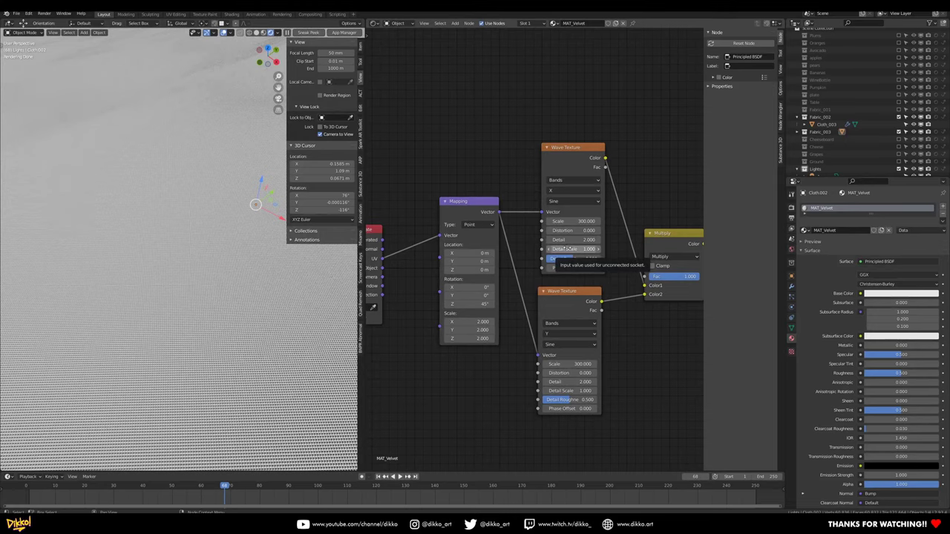
pyautogui.click(569, 232)
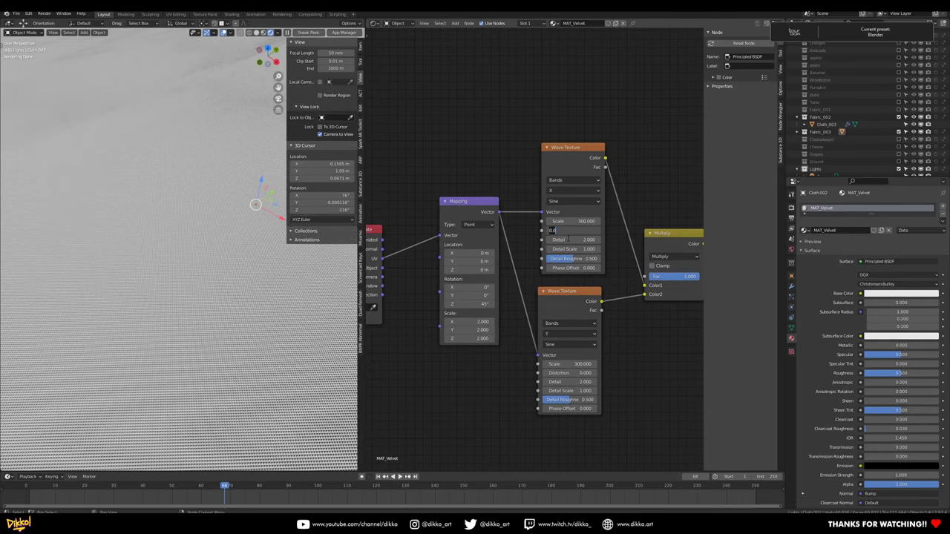
pyautogui.write('3')
pyautogui.press('Return')
pyautogui.doubleClick(563, 372)
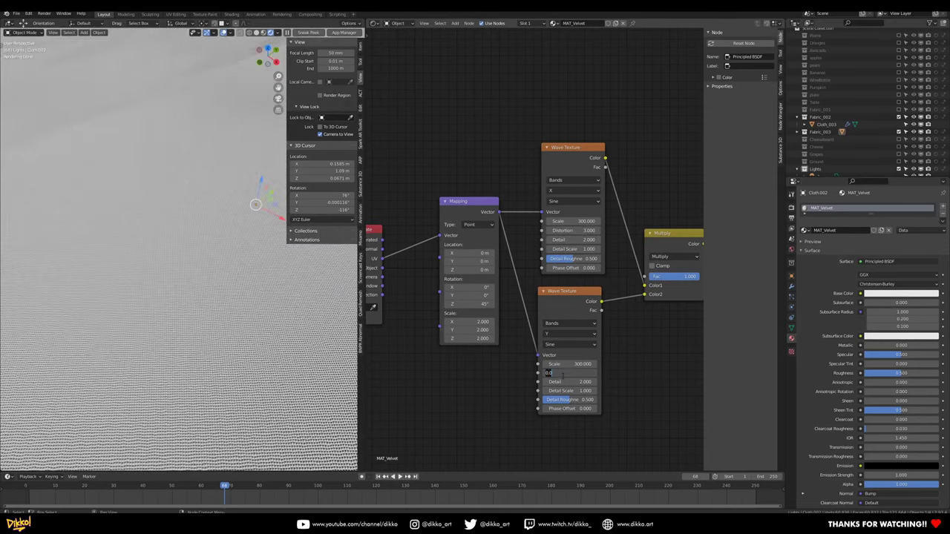
pyautogui.write('3')
pyautogui.press('Return')
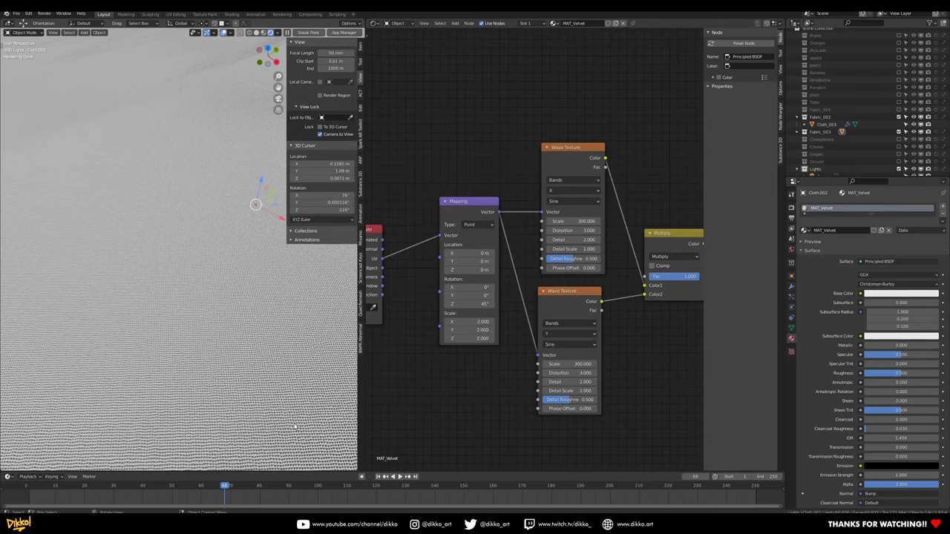
pyautogui.scroll(1, 203, 423)
pyautogui.scroll(-1, 212, 377)
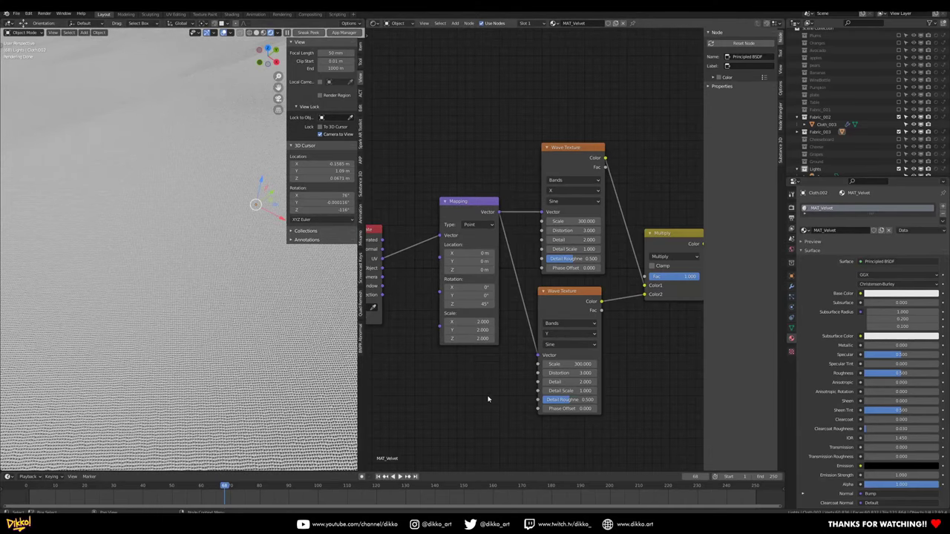
# - Duplicate the Y Wave Texture node and place the copy below the two existing wave textures
pyautogui.scroll(-3, 490, 398)
pyautogui.moveTo(531, 402); pyautogui.dragTo(523, 361, button='middle')
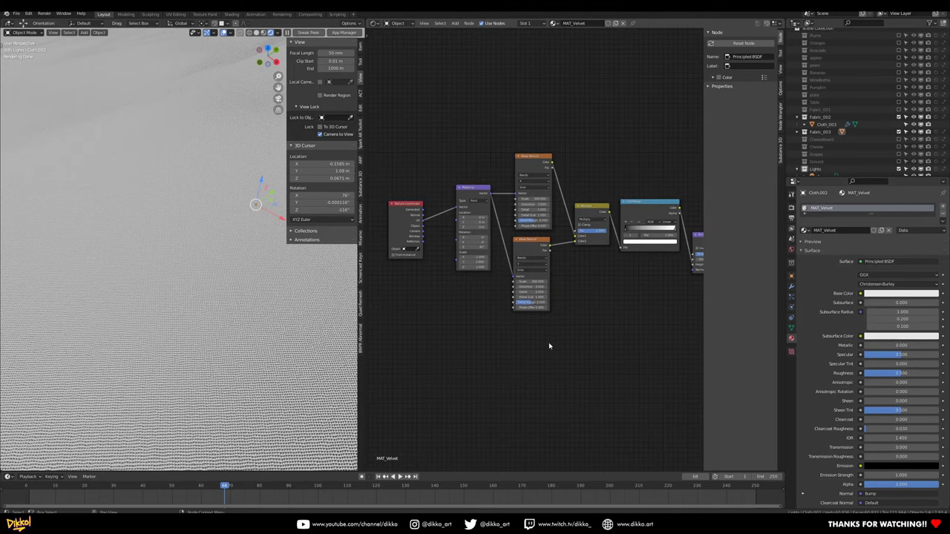
pyautogui.click(539, 250)
pyautogui.hotkey('shift', 'd')
pyautogui.click(534, 340)
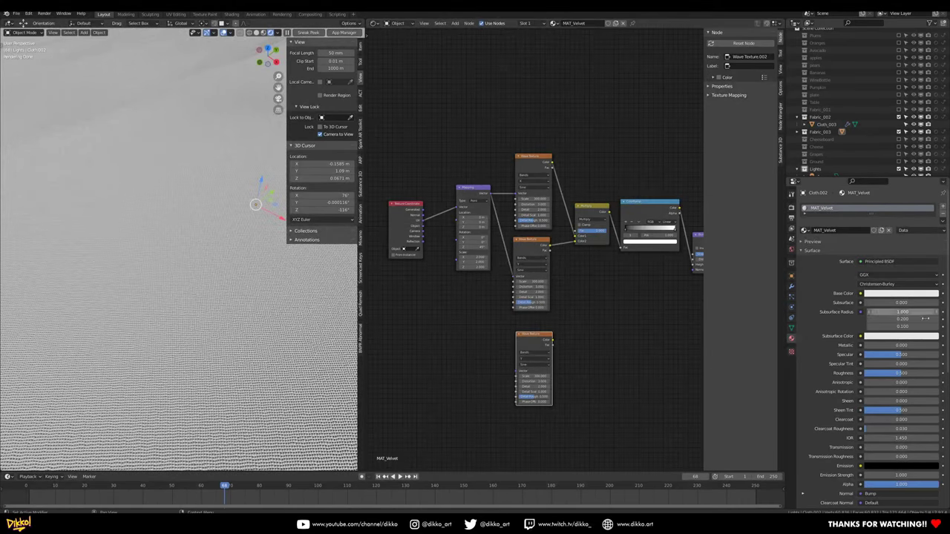
# - Duplicate the Mapping node below the original and link it between the Texture Coordinate's UV output and the new Wave Texture
pyautogui.click(469, 196)
pyautogui.hotkey('shift', 'd')
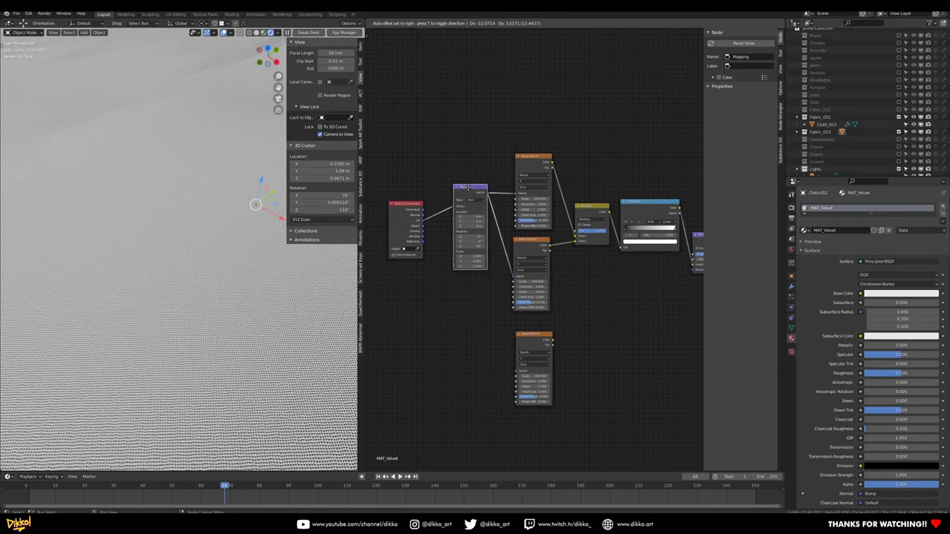
pyautogui.click(472, 316)
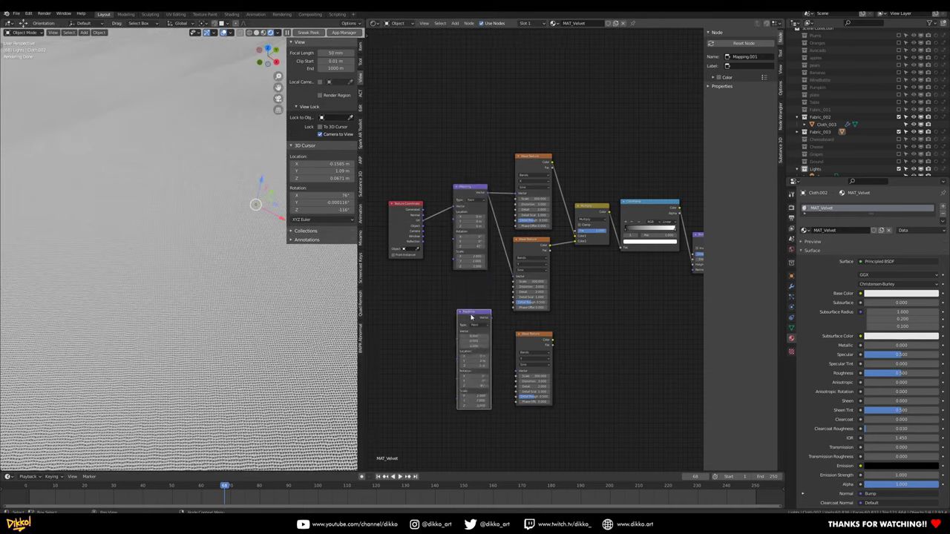
pyautogui.scroll(1, 439, 257)
pyautogui.moveTo(415, 221); pyautogui.dragTo(475, 333)
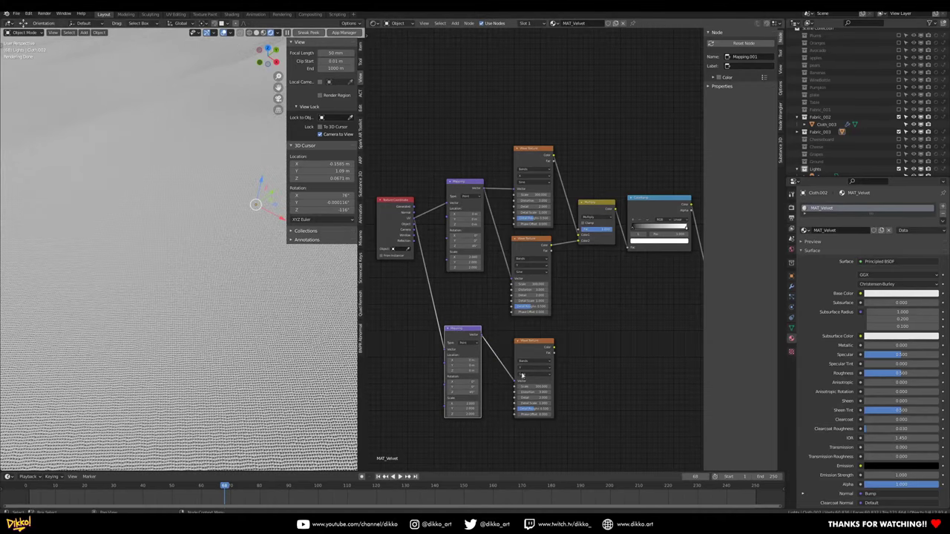
# - Preview the new Wave Texture on the cloth and set its bands direction to X
pyautogui.scroll(2, 546, 375)
pyautogui.click(537, 329)
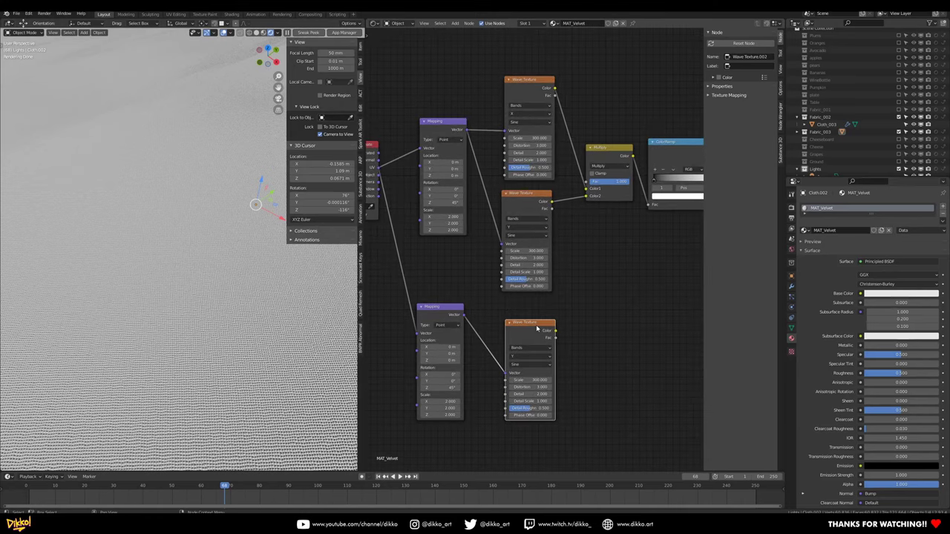
pyautogui.keyDown('ctrl'); pyautogui.keyDown('shift'); pyautogui.click(538, 325); pyautogui.keyUp('shift'); pyautogui.keyUp('ctrl')
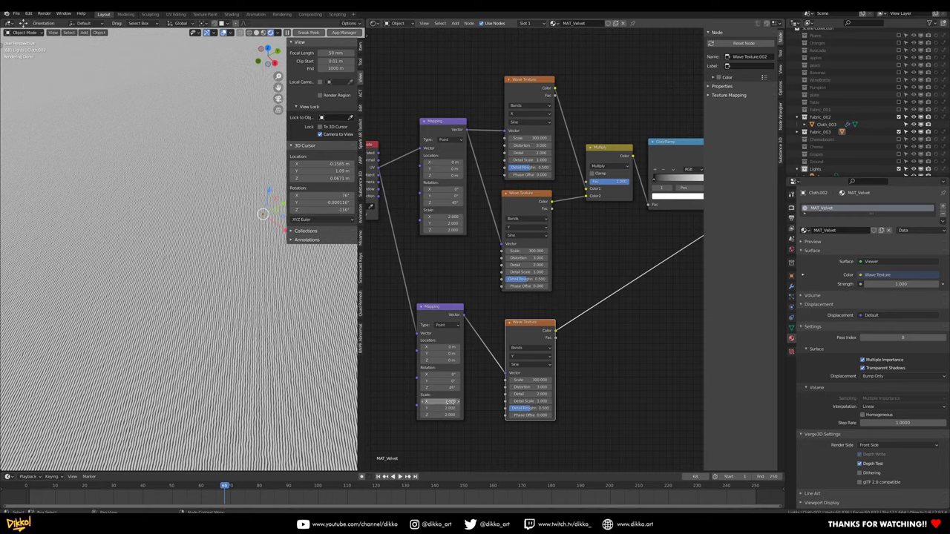
pyautogui.click(538, 360)
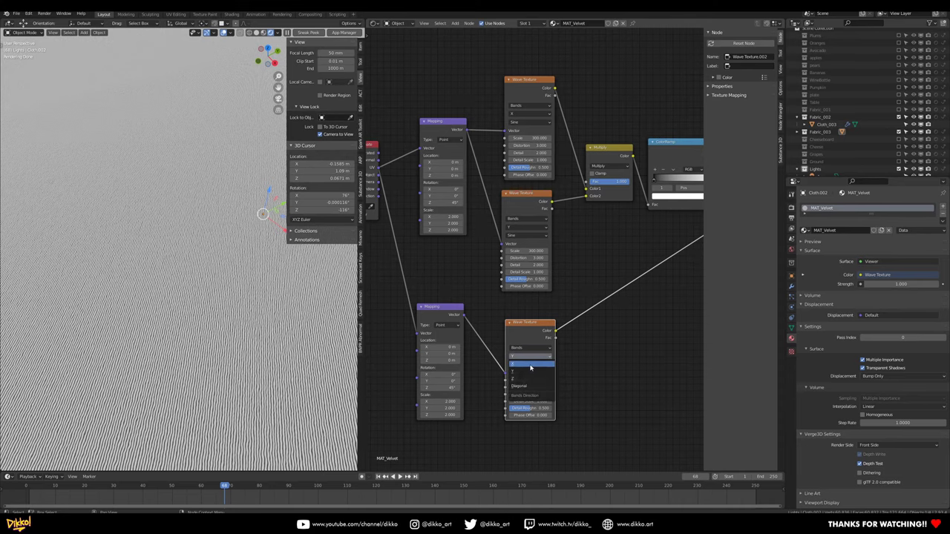
pyautogui.click(531, 365)
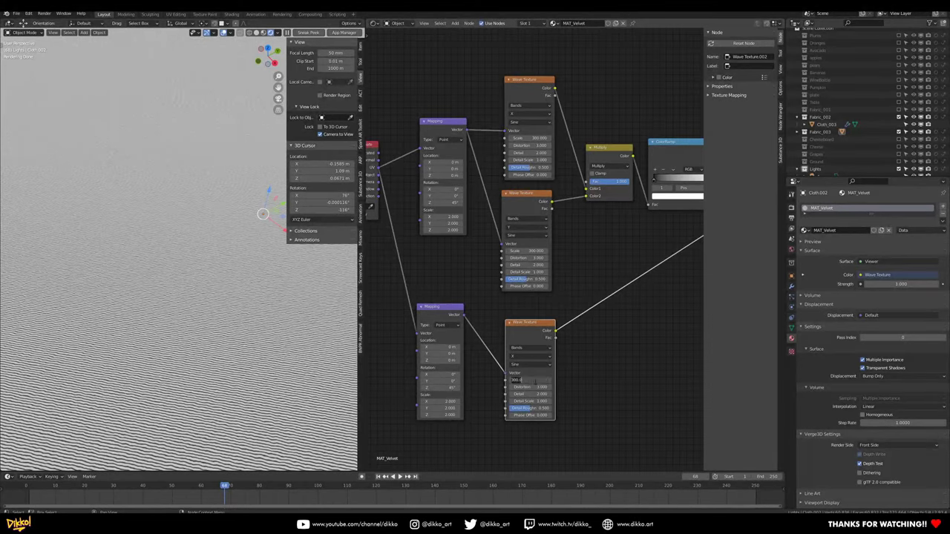
# - Set the new Wave Texture's Scale to 3.5, Distortion to 7 and Detail to 1.5
pyautogui.press('Return')
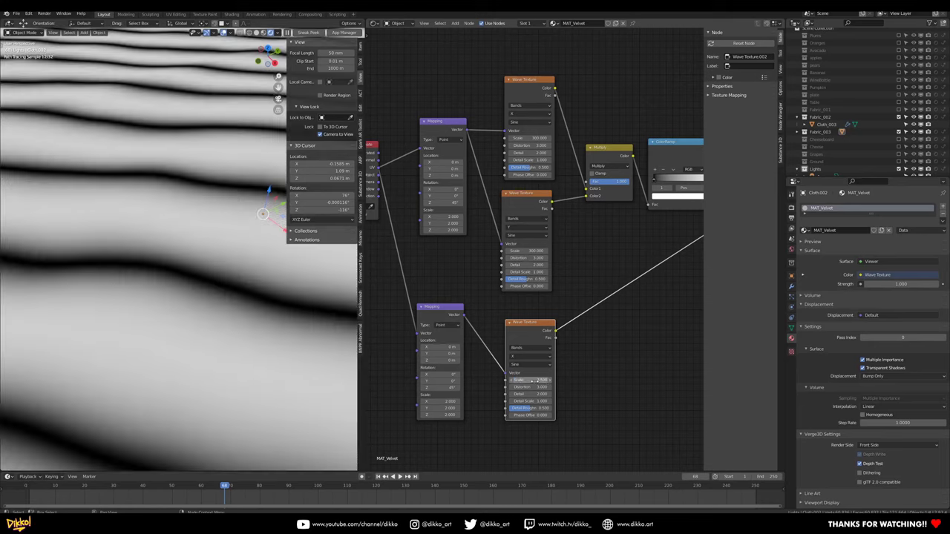
pyautogui.scroll(-5, 185, 335)
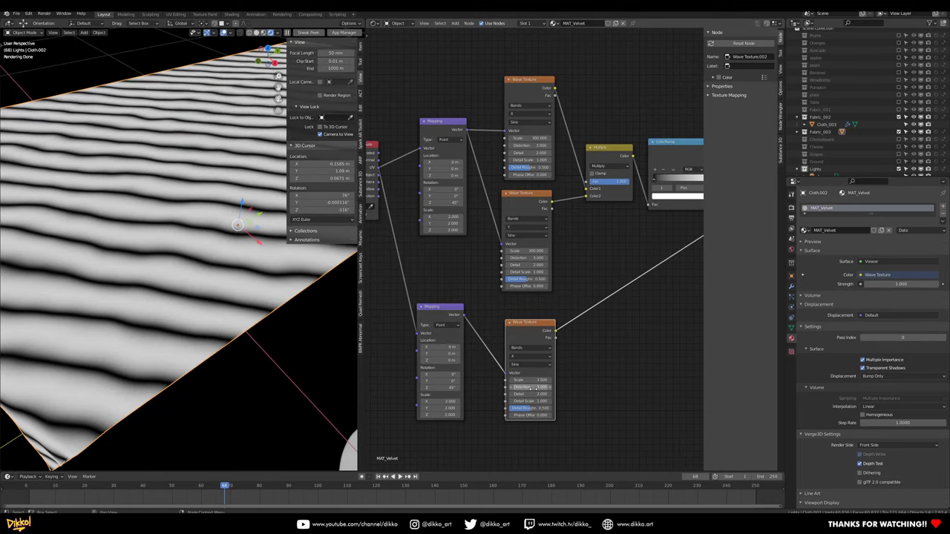
pyautogui.press('Return')
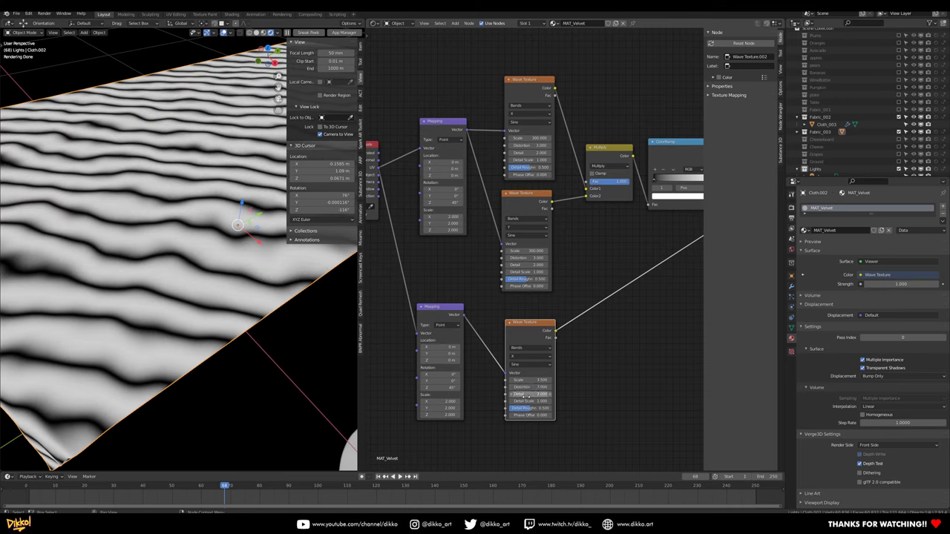
pyautogui.click(529, 394)
pyautogui.write('1.5')
pyautogui.press('Return')
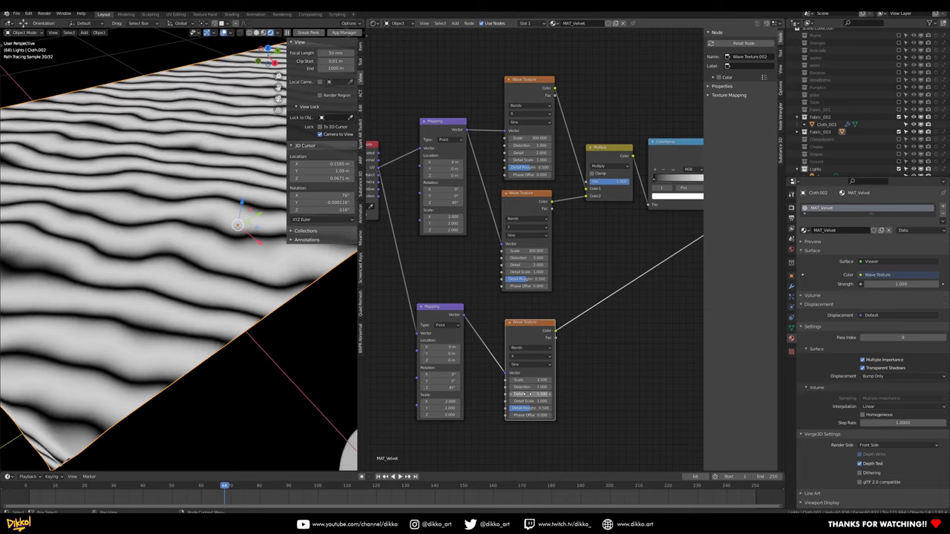
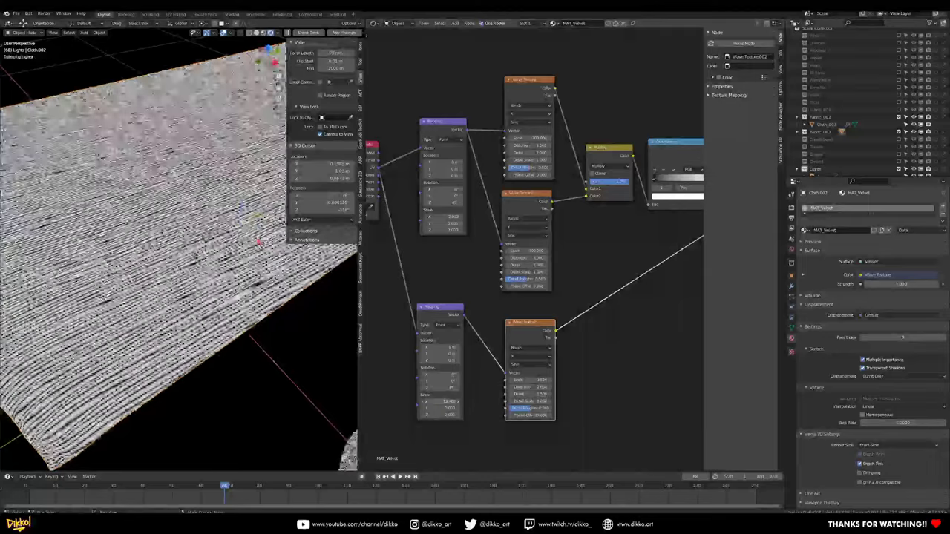
# - Raise the lower Mapping node's X Scale to turn the waves into fine thread-like streaks, and check them around the cloth
pyautogui.click(434, 401)
pyautogui.write('43.0')
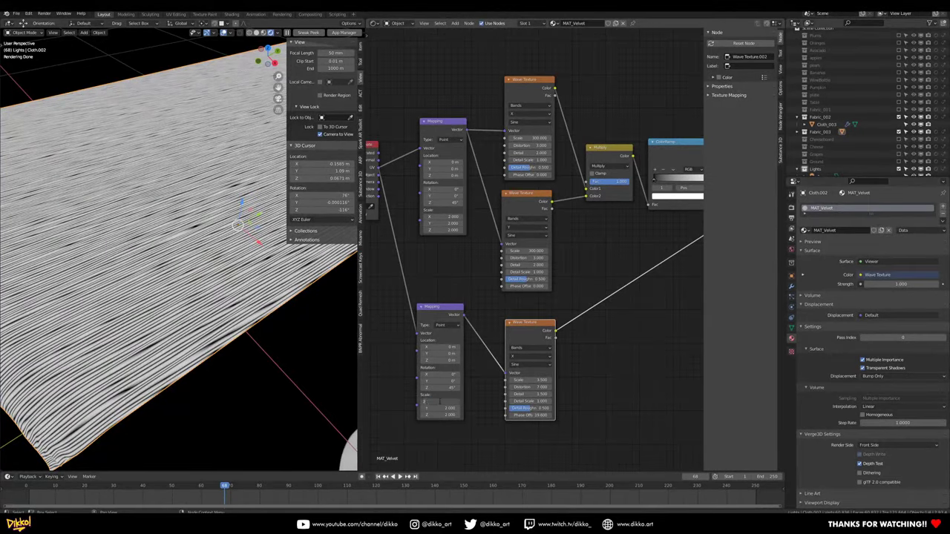
pyautogui.press('Return')
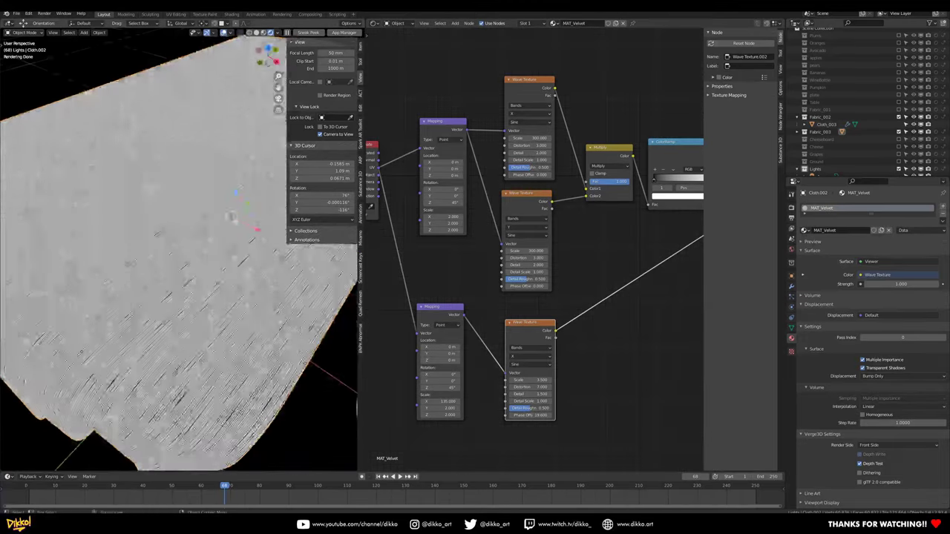
pyautogui.moveTo(120, 379); pyautogui.dragTo(159, 342, button='middle')
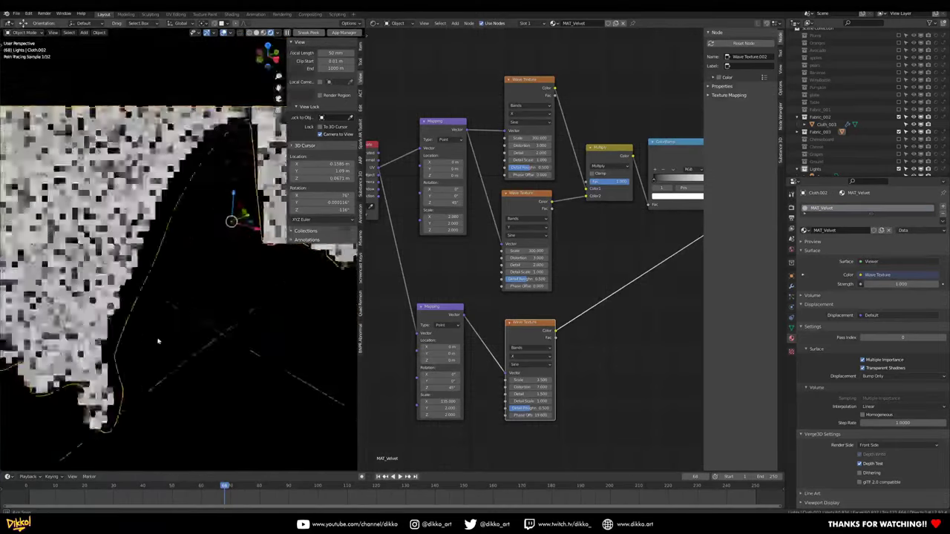
# - Move the Bump and Principled BSDF nodes away from the ColorRamp to make room for another node
pyautogui.scroll(-2, 564, 352)
pyautogui.moveTo(603, 326); pyautogui.dragTo(492, 355, button='middle')
pyautogui.moveTo(587, 242); pyautogui.dragTo(596, 266)
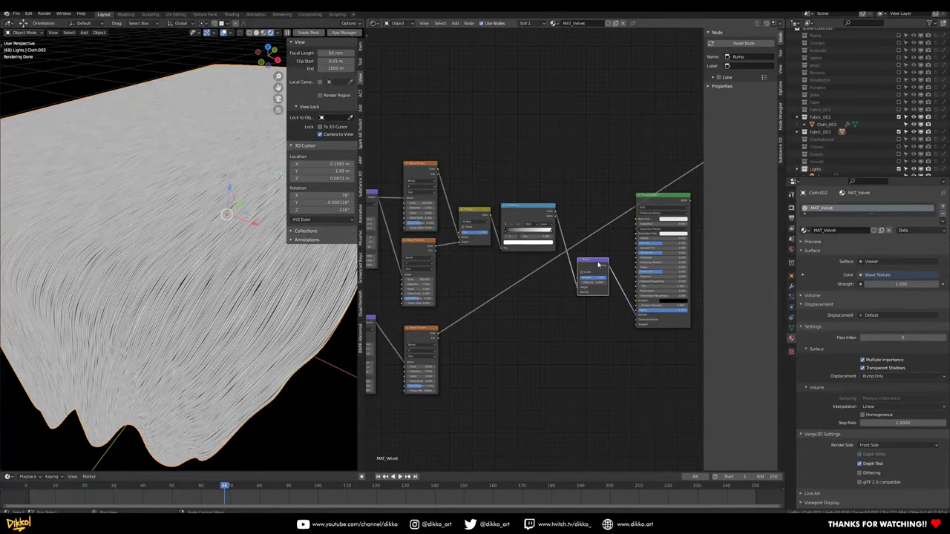
pyautogui.moveTo(612, 352); pyautogui.dragTo(512, 386, button='middle')
pyautogui.moveTo(564, 233); pyautogui.dragTo(599, 250)
pyautogui.moveTo(485, 301); pyautogui.dragTo(518, 302)
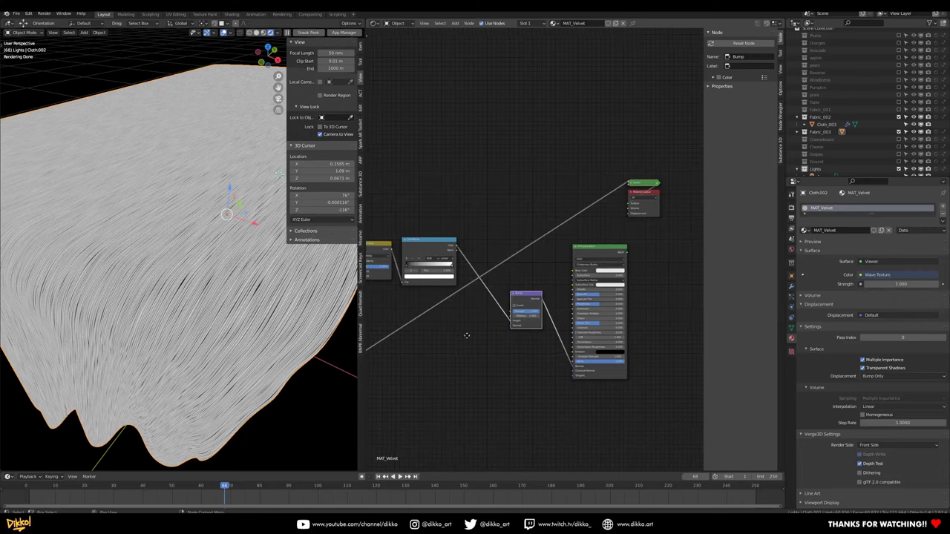
pyautogui.moveTo(436, 335); pyautogui.dragTo(467, 336, button='middle')
pyautogui.moveTo(547, 299); pyautogui.dragTo(560, 299)
# - Insert a copy of the Multiply node between ColorRamp and Bump, link the third Wave Texture to its Color2, and preview it
pyautogui.moveTo(471, 279); pyautogui.dragTo(494, 273, button='middle')
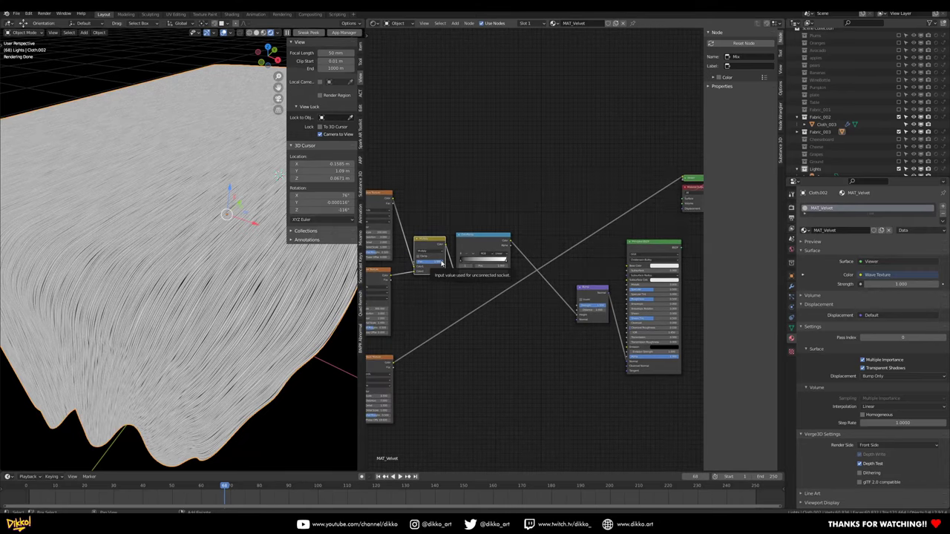
pyautogui.hotkey('shift', 'd')
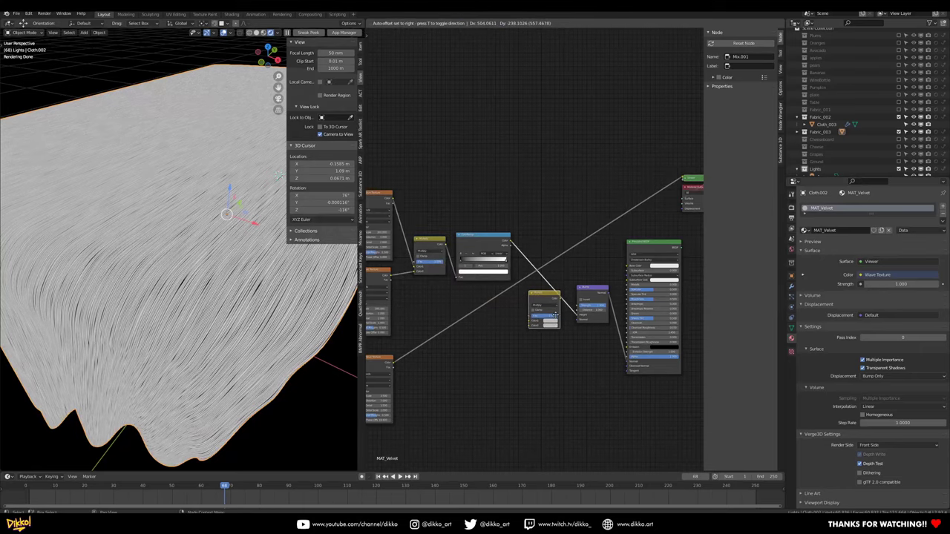
pyautogui.click(555, 310)
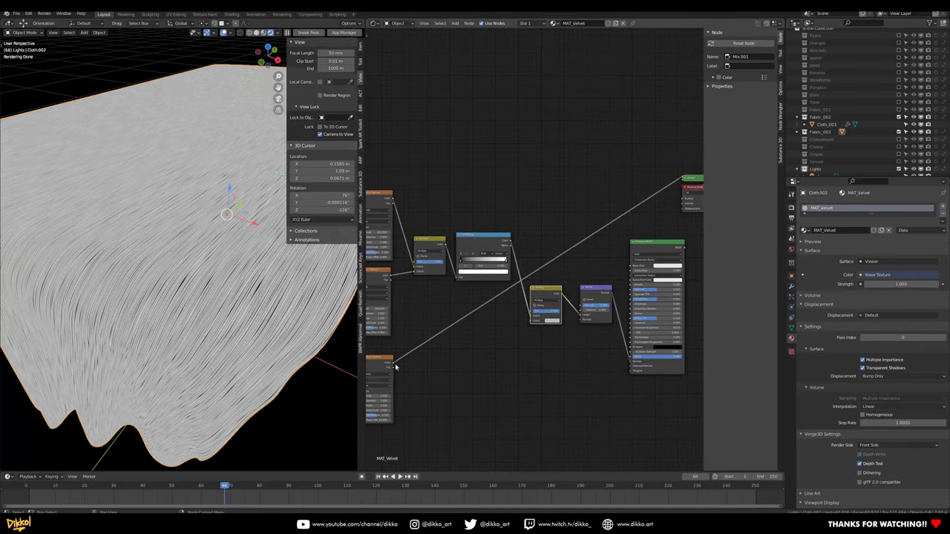
pyautogui.moveTo(528, 325); pyautogui.dragTo(531, 321)
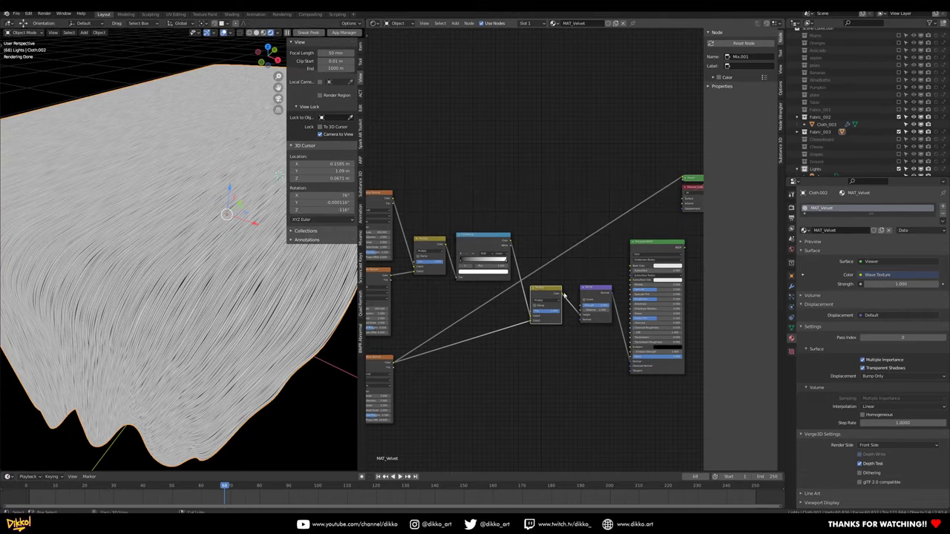
pyautogui.keyDown('ctrl'); pyautogui.keyDown('shift'); pyautogui.click(558, 297); pyautogui.keyUp('shift'); pyautogui.keyUp('ctrl')
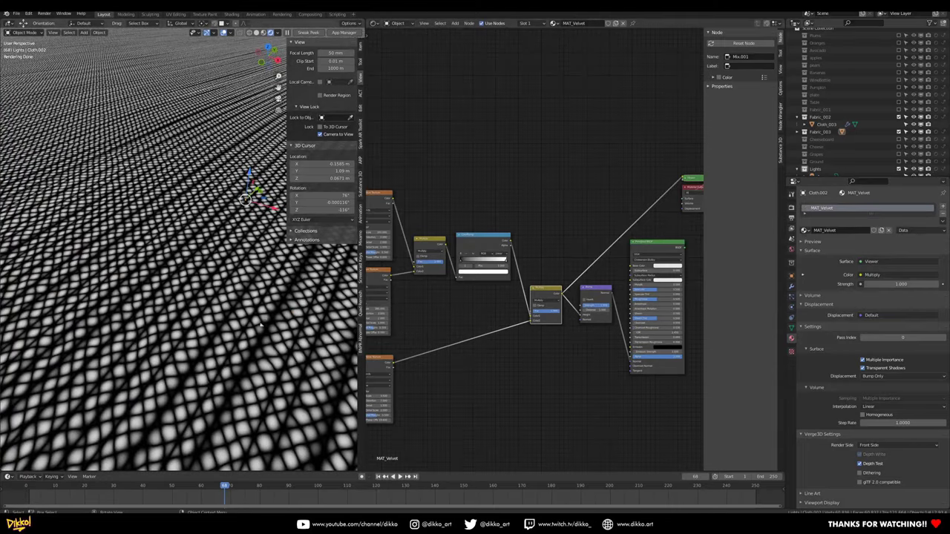
# - Lower the new Multiply node's Fac to about 0.5 and change its blend mode to Mix
pyautogui.moveTo(525, 369); pyautogui.dragTo(457, 385, button='middle')
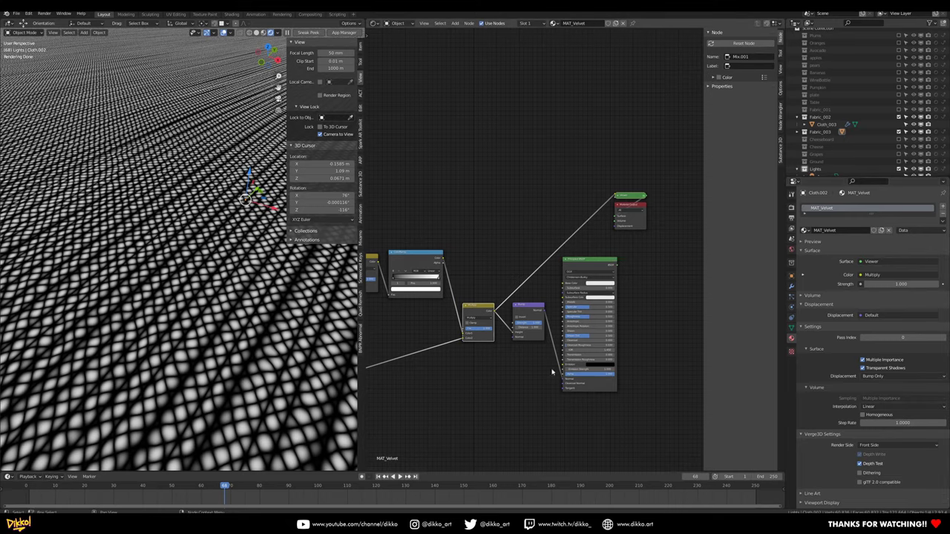
pyautogui.scroll(2, 517, 360)
pyautogui.moveTo(469, 351); pyautogui.dragTo(449, 351)
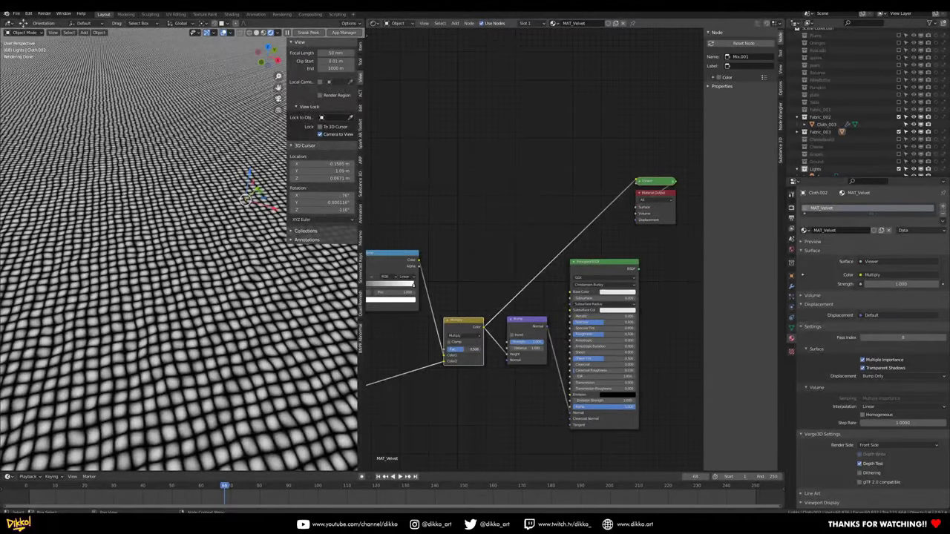
pyautogui.click(466, 339)
pyautogui.click(465, 345)
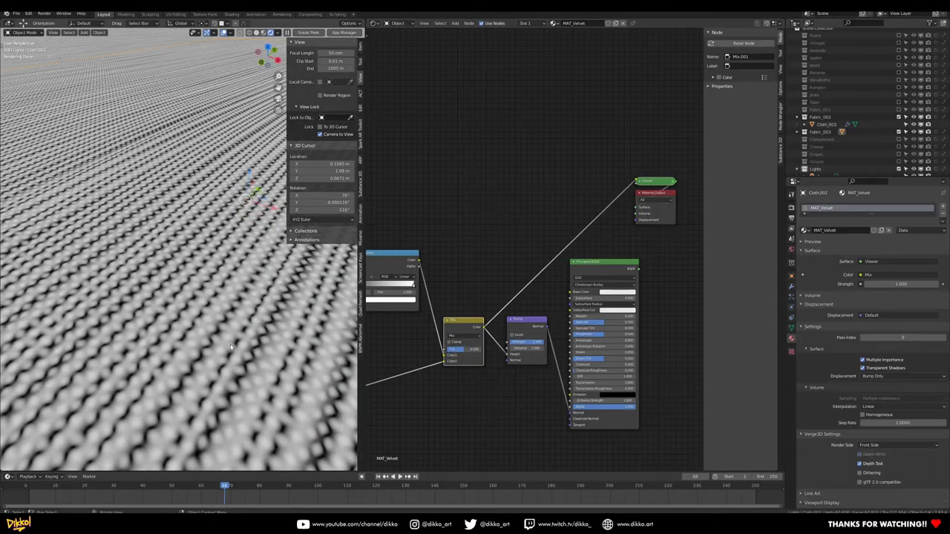
# - Lower the Mix node's Fac further to soften the streaks over the weave, checking the cloth close up and from afar
pyautogui.scroll(-6, 237, 351)
pyautogui.scroll(5, 237, 351)
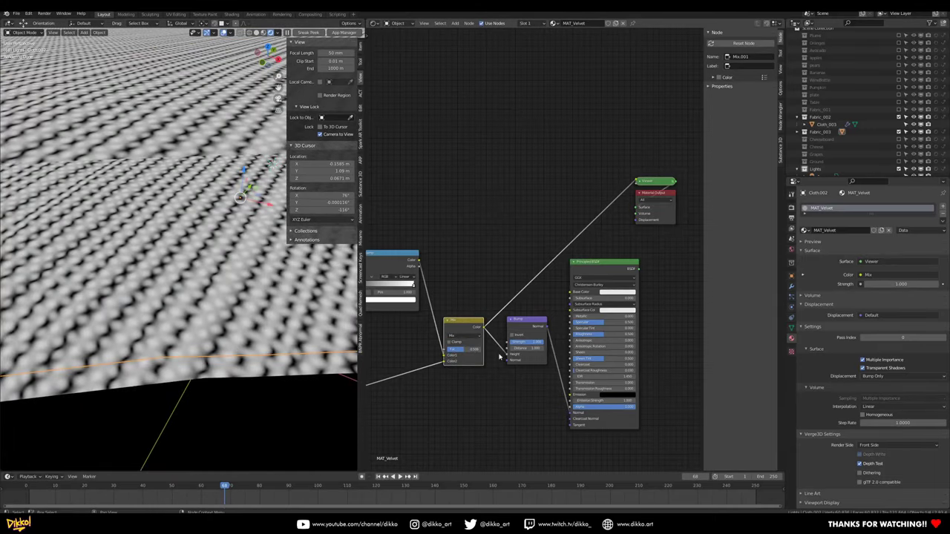
pyautogui.moveTo(466, 350); pyautogui.dragTo(457, 349)
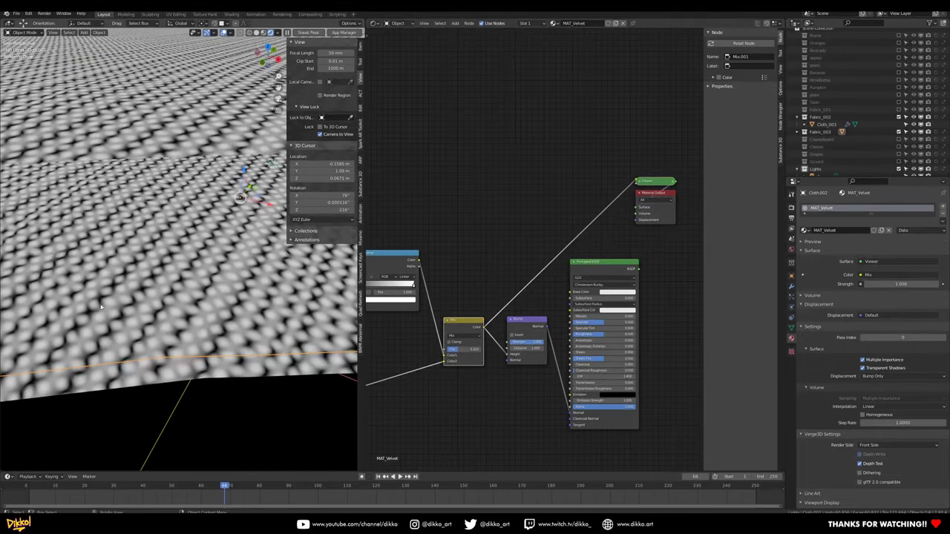
pyautogui.scroll(-5, 71, 313)
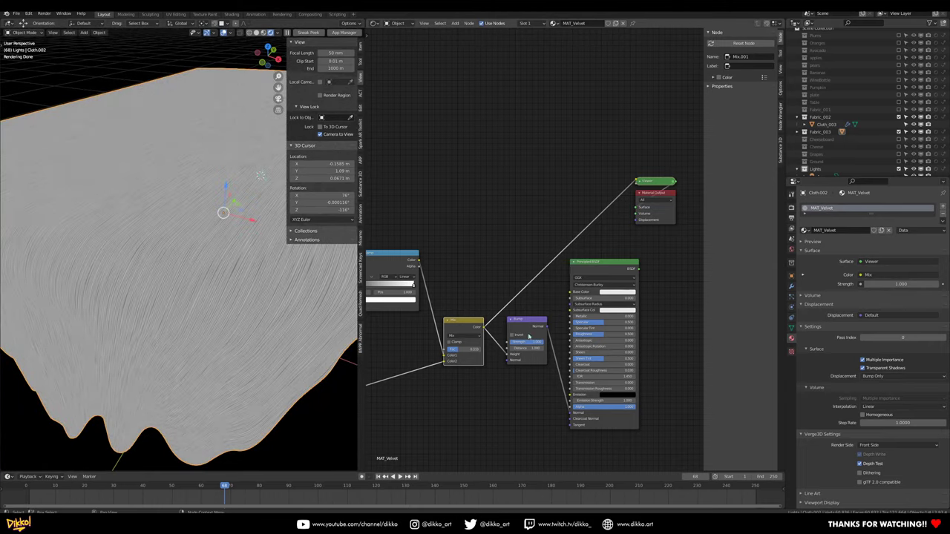
# - Preview the Principled BSDF on the cloth and inspect the bump weave close up and from afar
pyautogui.keyDown('ctrl'); pyautogui.keyDown('shift'); pyautogui.click(600, 270); pyautogui.keyUp('shift'); pyautogui.keyUp('ctrl')
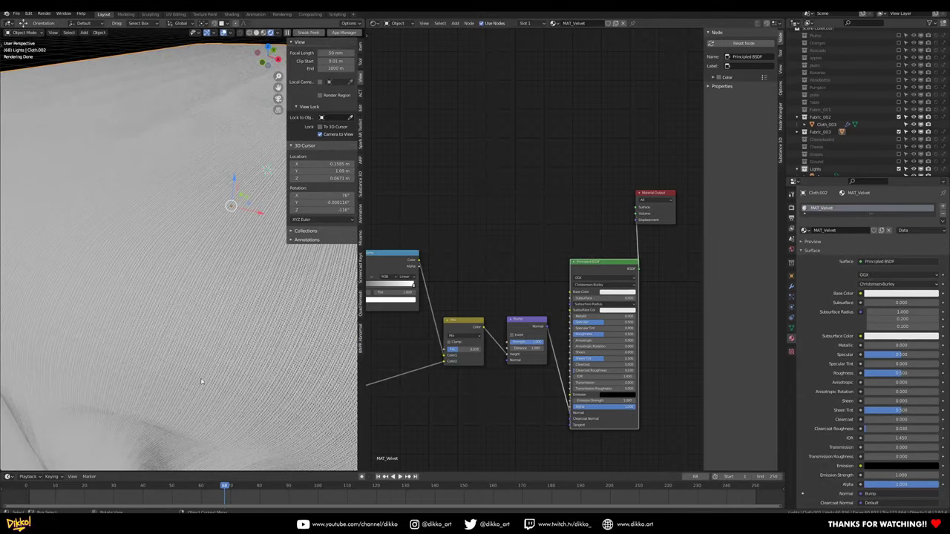
pyautogui.scroll(-5, 191, 345)
pyautogui.scroll(6, 251, 282)
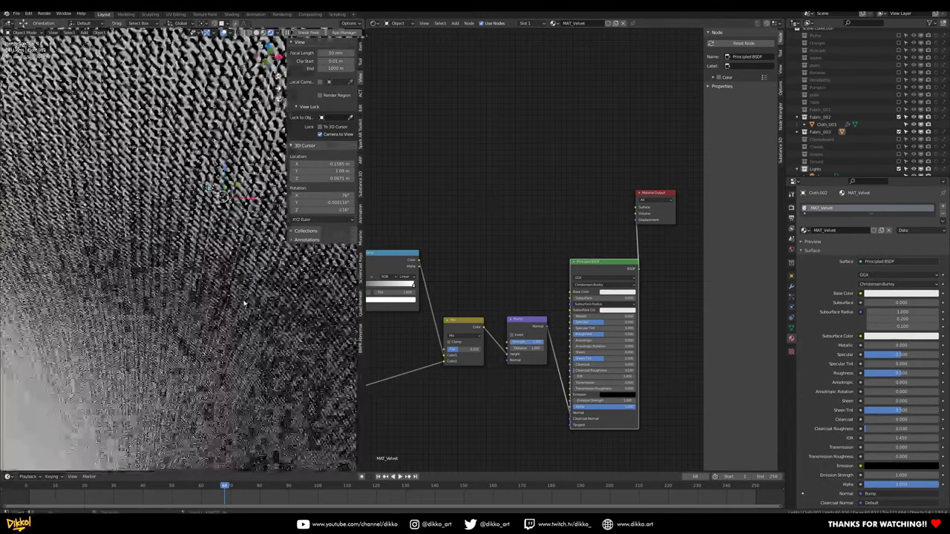
pyautogui.moveTo(251, 282); pyautogui.dragTo(220, 423, button='middle')
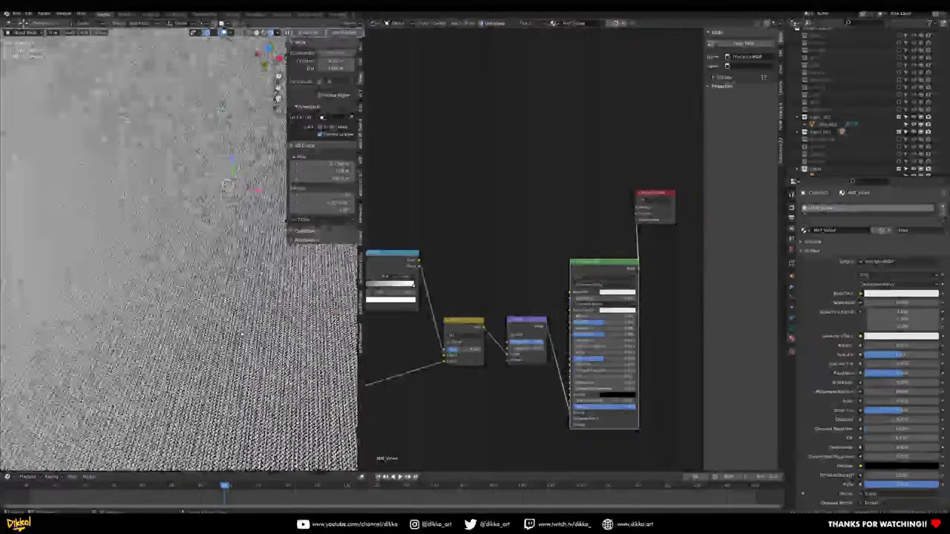
pyautogui.scroll(3, 220, 423)
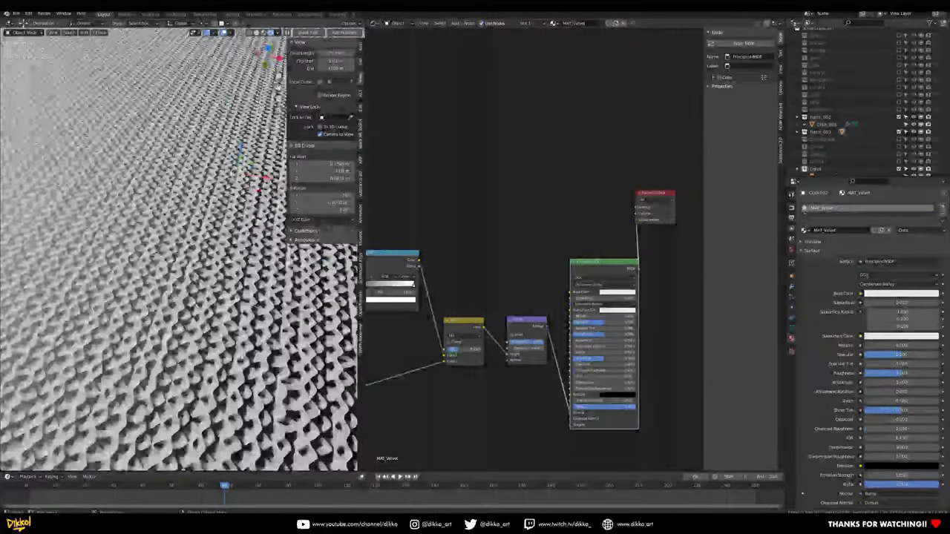
pyautogui.scroll(-3, 229, 381)
pyautogui.scroll(-4, 181, 249)
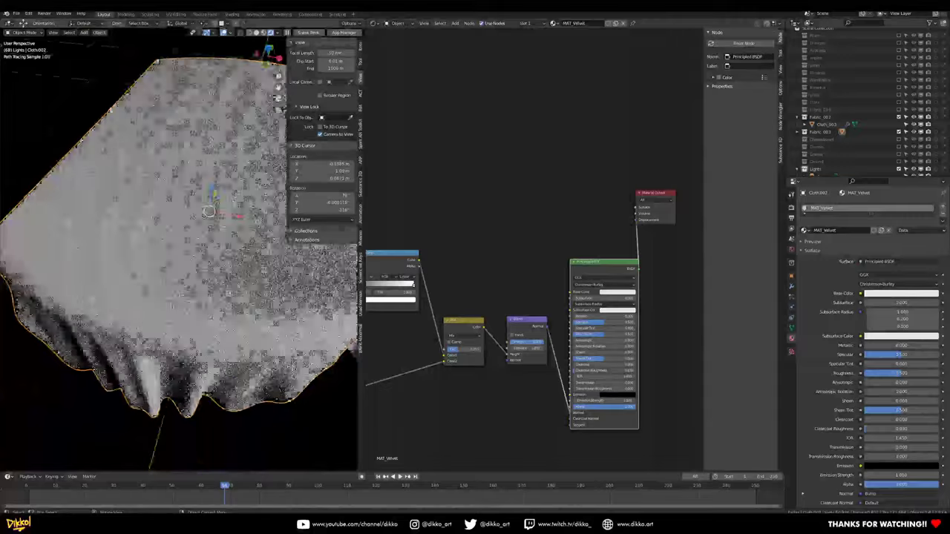
pyautogui.scroll(5, 239, 336)
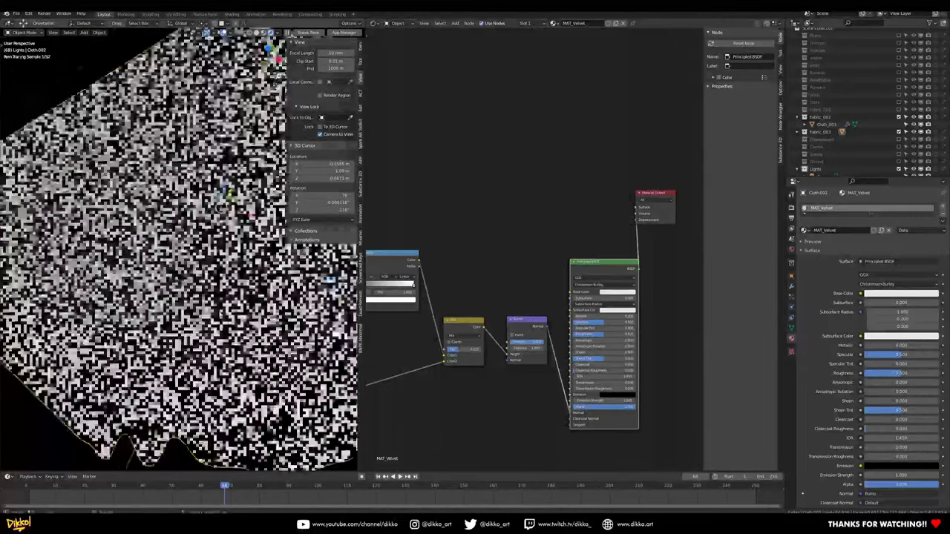
pyautogui.moveTo(238, 336); pyautogui.dragTo(251, 352, button='middle')
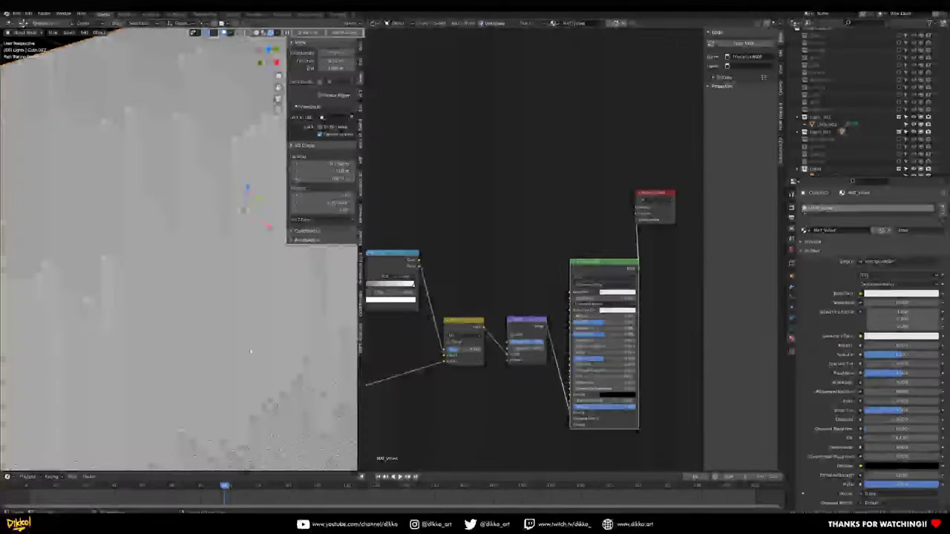
pyautogui.scroll(-1, 629, 273)
# - Reposition the Material Output beside the Principled BSDF and shift the Principled BSDF slightly away from the Bump node
pyautogui.moveTo(655, 278); pyautogui.dragTo(569, 288, button='middle')
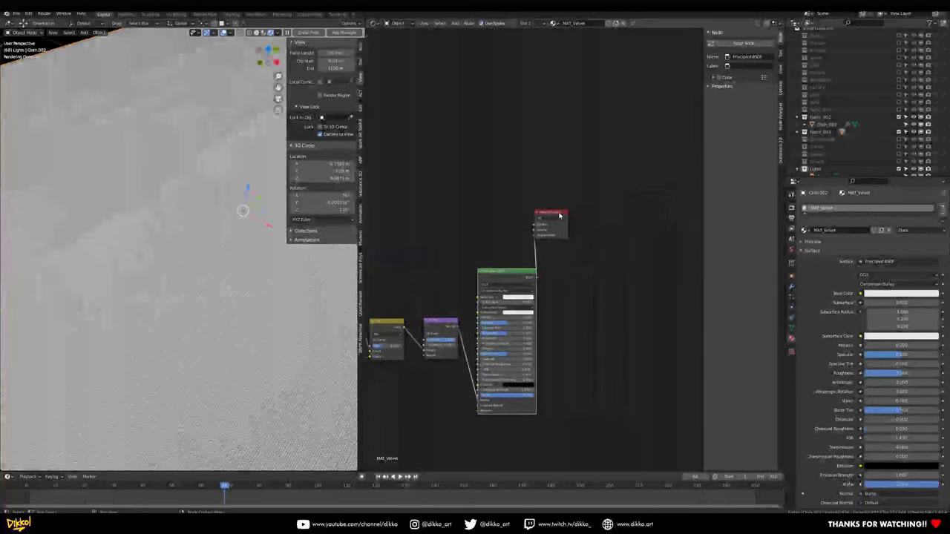
pyautogui.moveTo(560, 213); pyautogui.dragTo(605, 284)
pyautogui.moveTo(512, 275); pyautogui.dragTo(528, 278)
# - Add a Frame node in the empty area below the Mix and Bump nodes
pyautogui.scroll(-4, 528, 278)
pyautogui.moveTo(528, 278); pyautogui.dragTo(690, 215, button='middle')
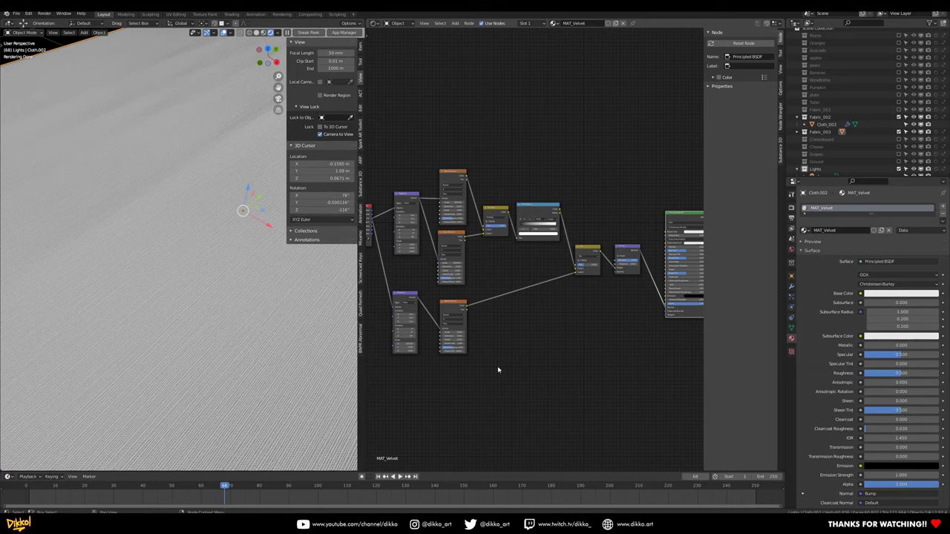
pyautogui.moveTo(498, 369); pyautogui.dragTo(511, 361, button='middle')
pyautogui.hotkey('shift', 'a')
pyautogui.click(518, 342)
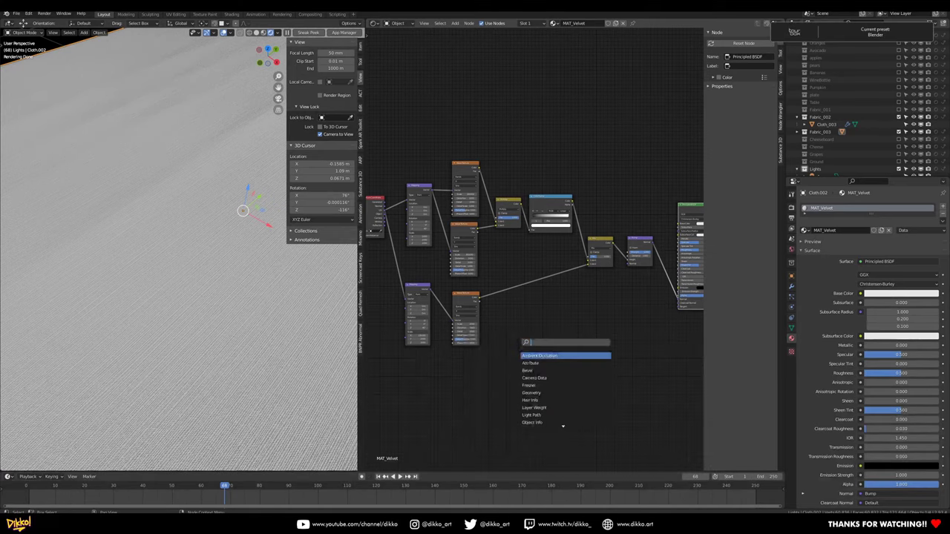
pyautogui.write('frame')
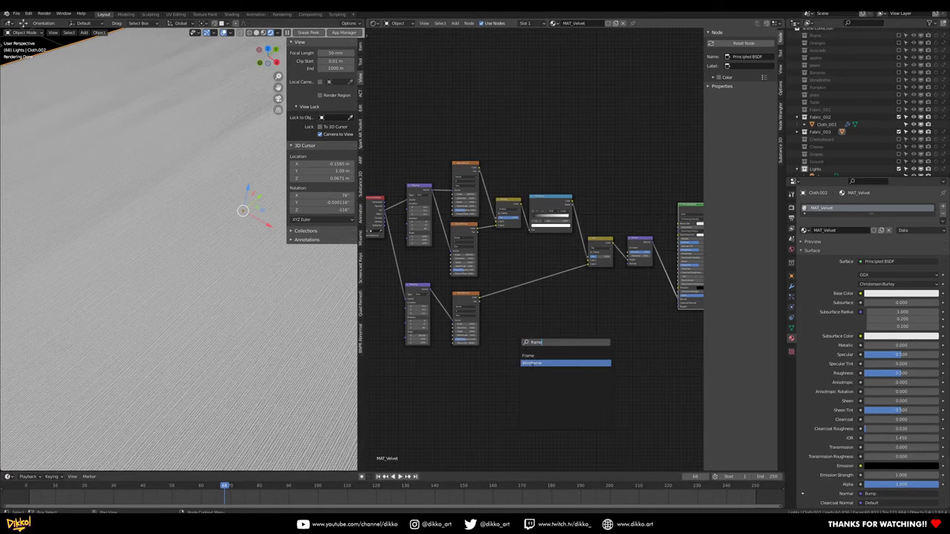
pyautogui.press('Return')
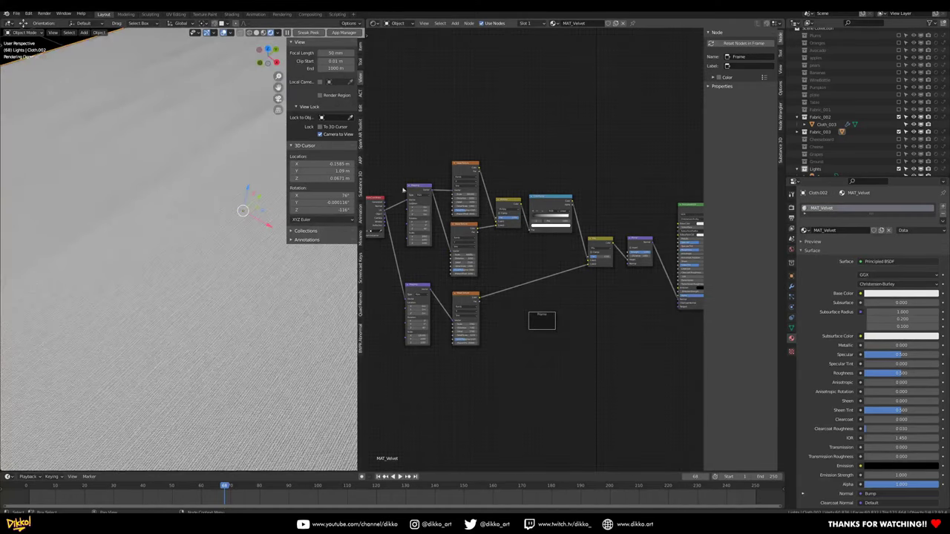
# - Place the Mapping, Wave Texture, Multiply, ColorRamp, Mix and Bump nodes inside the new frame
pyautogui.moveTo(389, 130); pyautogui.dragTo(493, 391)
pyautogui.moveTo(508, 171); pyautogui.dragTo(650, 261)
pyautogui.press('g')
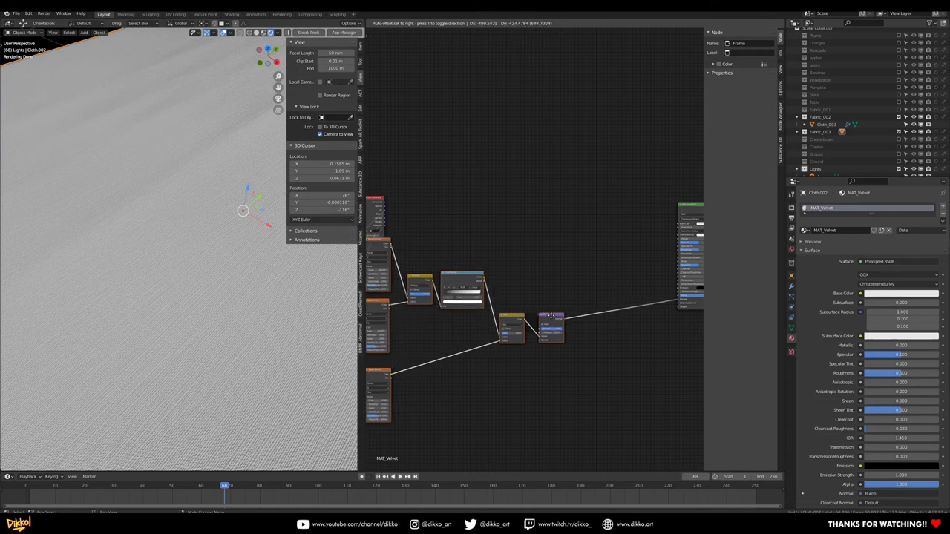
pyautogui.click(544, 325)
pyautogui.moveTo(455, 253); pyautogui.dragTo(549, 198)
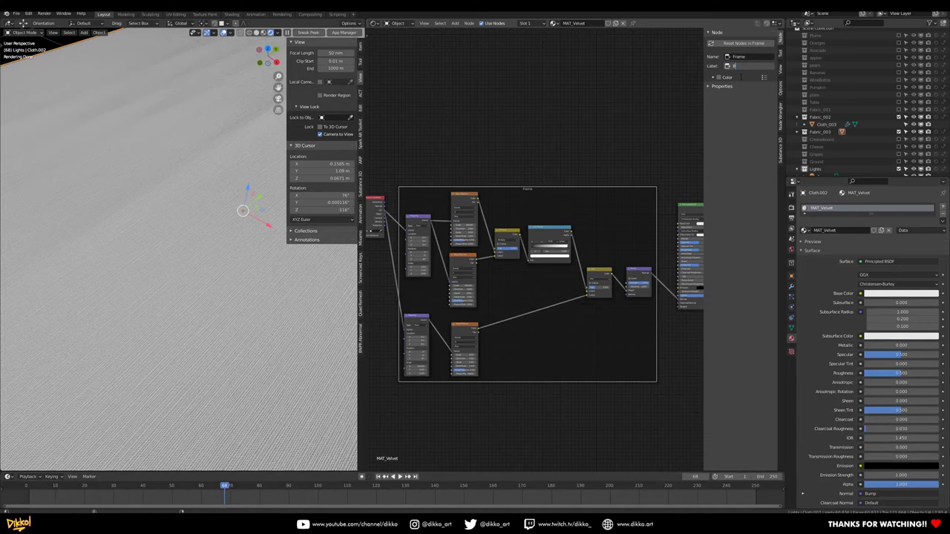
# - Label the frame BUMP and give it a green custom color
pyautogui.write('BUMP')
pyautogui.press('Return')
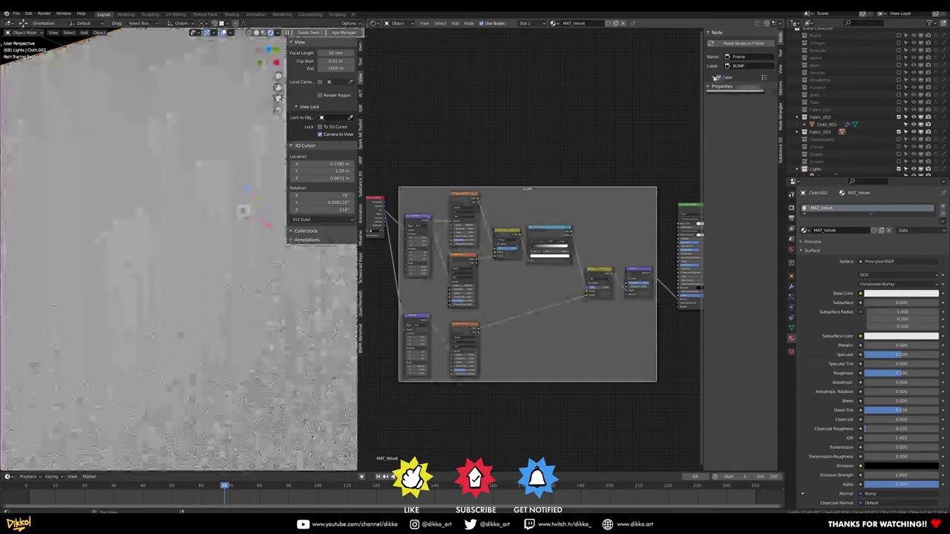
pyautogui.click(725, 78)
pyautogui.click(722, 89)
pyautogui.click(724, 110)
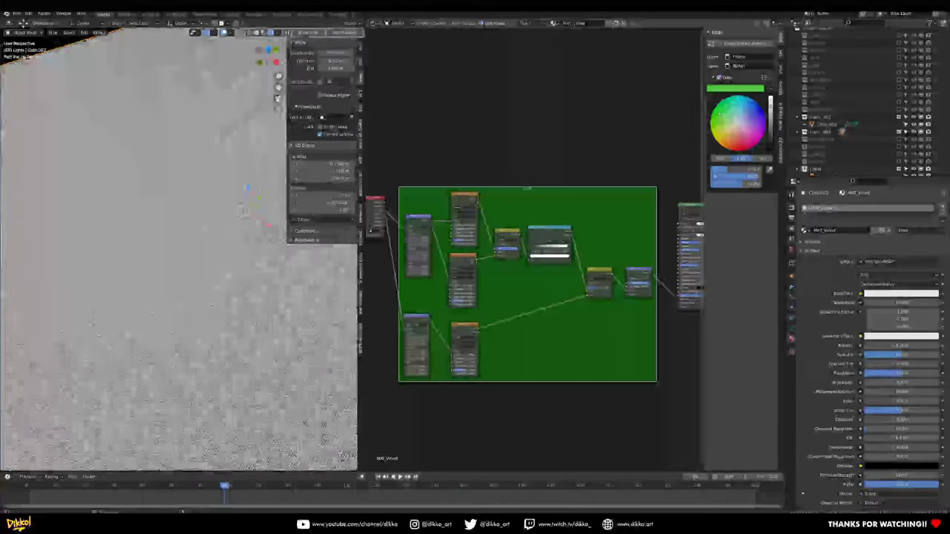
# - Move the BUMP frame lower in the node tree and lower the Texture Coordinate and Principled BSDF nodes around it
pyautogui.press('g')
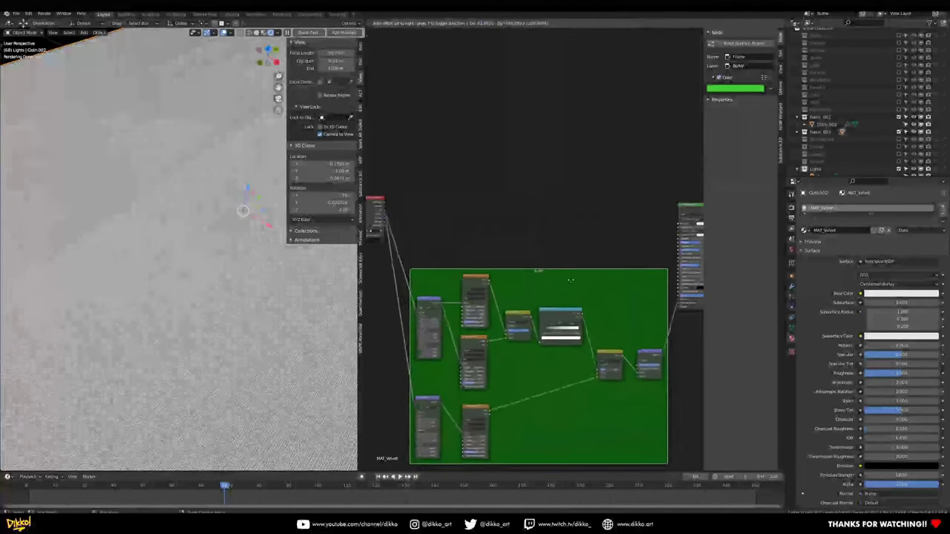
pyautogui.moveTo(503, 206); pyautogui.dragTo(542, 191, button='middle')
pyautogui.moveTo(428, 182); pyautogui.dragTo(414, 250)
pyautogui.moveTo(623, 202); pyautogui.dragTo(528, 208, button='middle')
pyautogui.moveTo(553, 233); pyautogui.dragTo(549, 247)
pyautogui.moveTo(482, 227); pyautogui.dragTo(540, 230, button='middle')
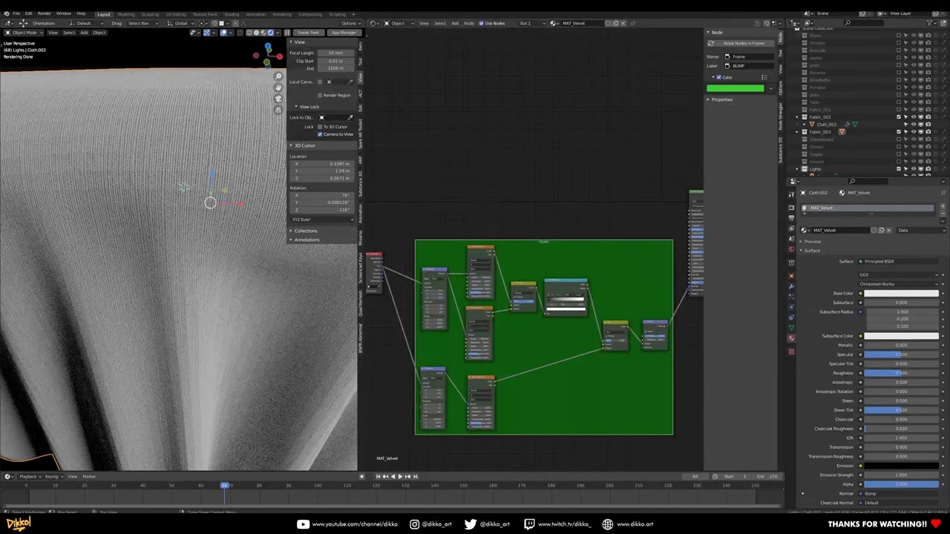
# - Reduce the Bump node's Strength to soften the weave on the cloth
pyautogui.moveTo(186, 244); pyautogui.dragTo(227, 204, button='middle')
pyautogui.scroll(3, 668, 407)
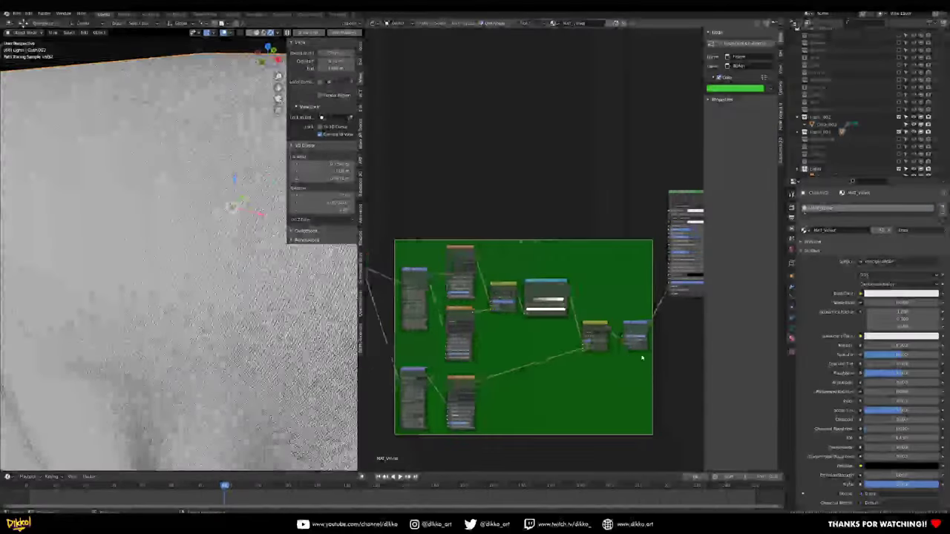
pyautogui.moveTo(669, 406); pyautogui.dragTo(536, 348, button='middle')
pyautogui.scroll(3, 535, 346)
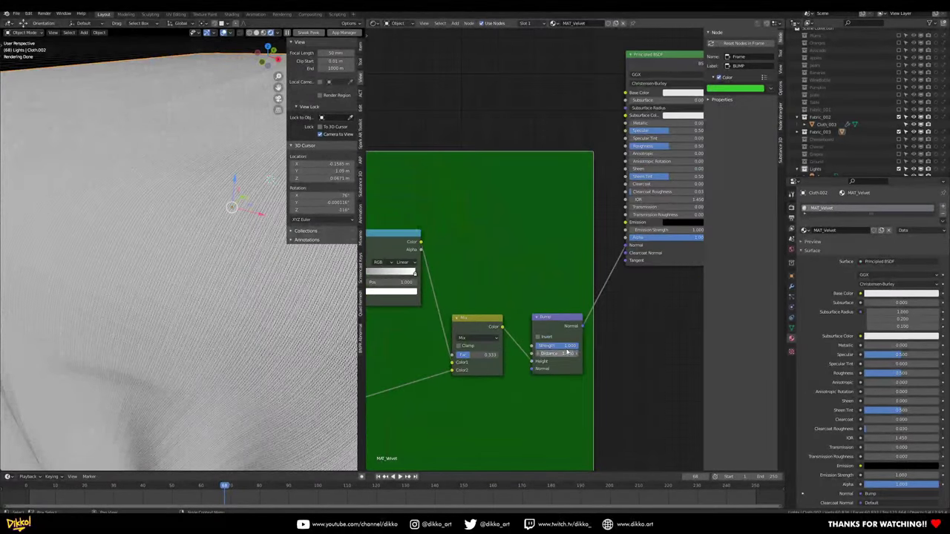
pyautogui.moveTo(562, 345); pyautogui.dragTo(542, 346)
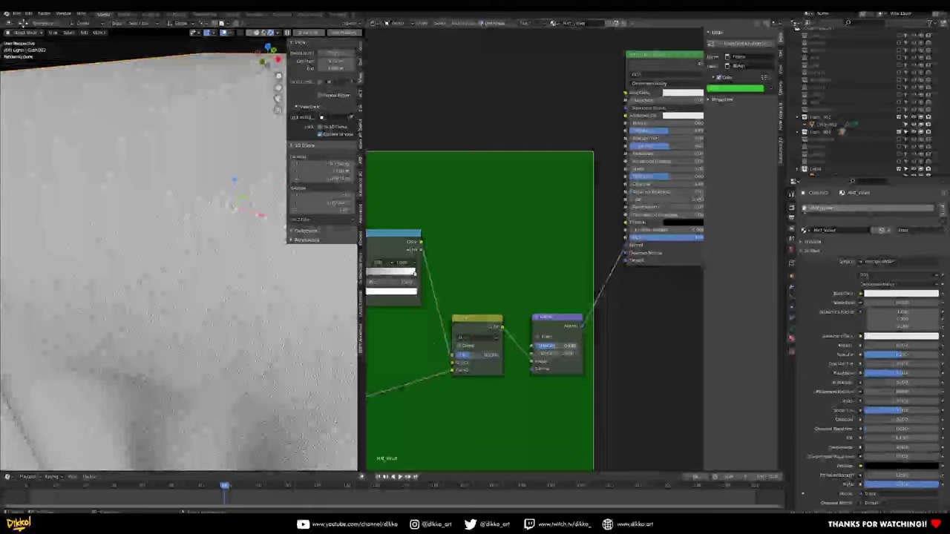
# - Lower the Bump Strength further, checking the cloth's folds from afar and its weave close up
pyautogui.scroll(-3, 159, 316)
pyautogui.moveTo(159, 316); pyautogui.dragTo(183, 322, button='middle')
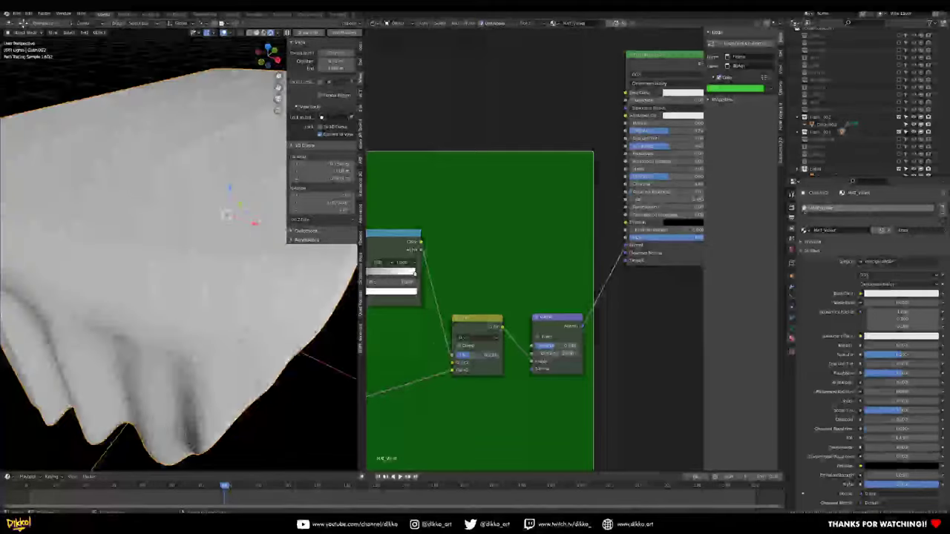
pyautogui.moveTo(226, 215); pyautogui.dragTo(212, 352, button='middle')
pyautogui.moveTo(265, 252)
pyautogui.mouseDown(button='middle')
pyautogui.moveTo(269, 339)
pyautogui.moveTo(265, 252)
pyautogui.mouseUp(button='middle')
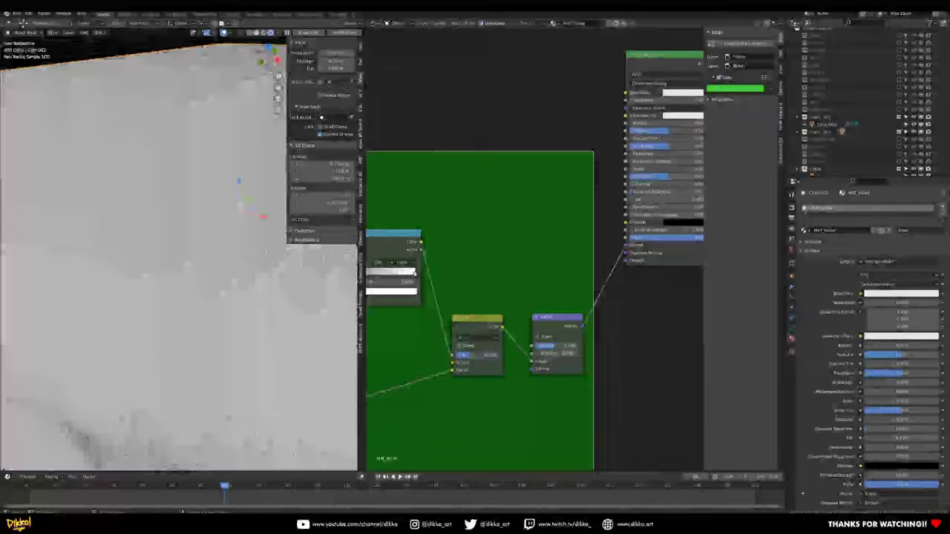
pyautogui.moveTo(558, 346)
pyautogui.mouseDown()
pyautogui.moveTo(591, 347)
pyautogui.moveTo(549, 348)
pyautogui.mouseUp()
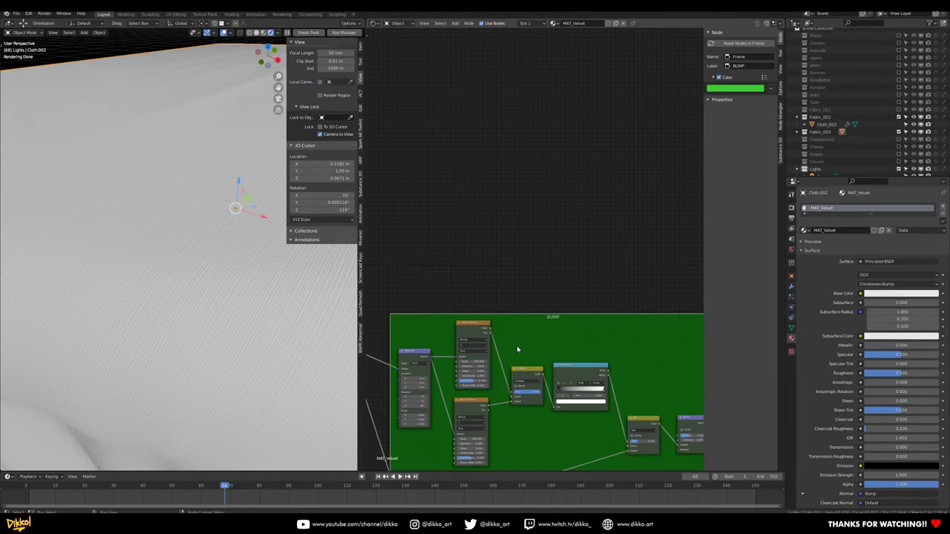
pyautogui.scroll(-3, 196, 315)
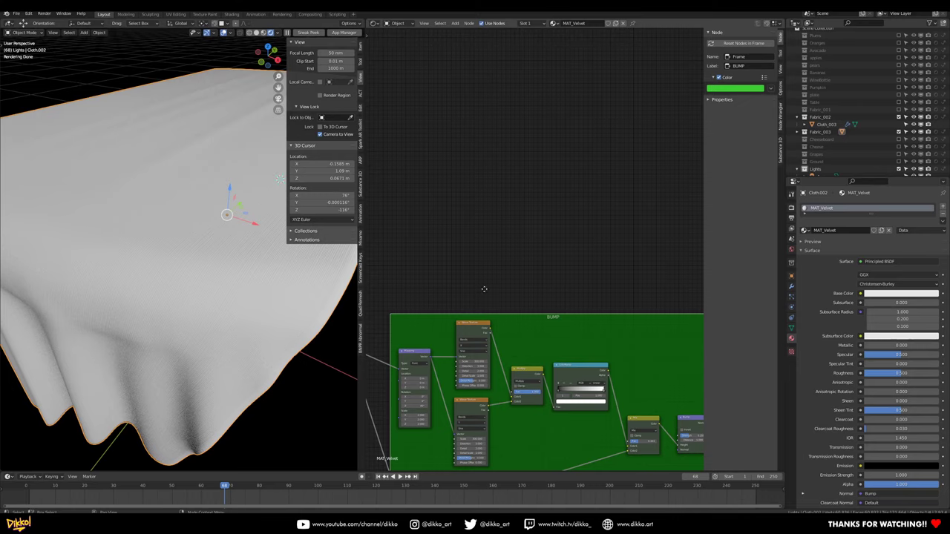
pyautogui.moveTo(484, 290); pyautogui.dragTo(583, 234, button='middle')
pyautogui.click(443, 284)
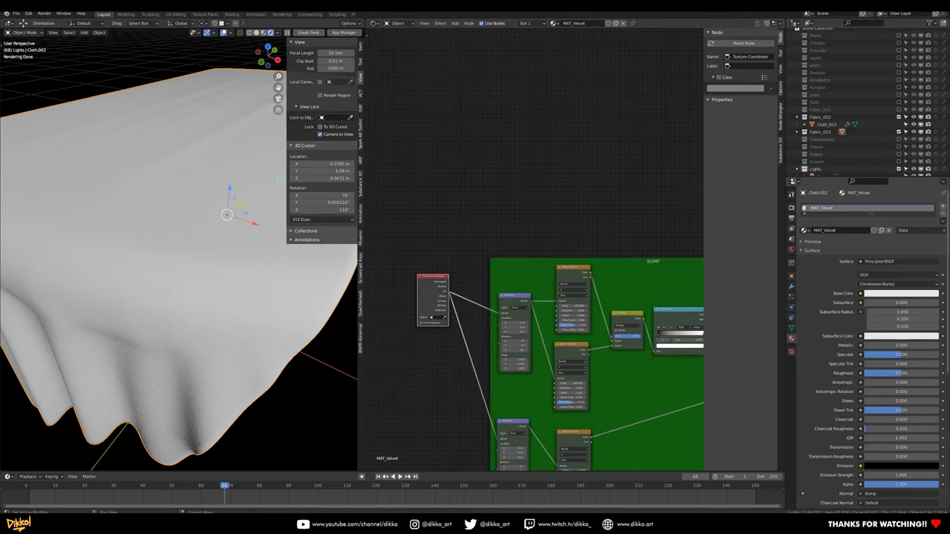
pyautogui.click(517, 298)
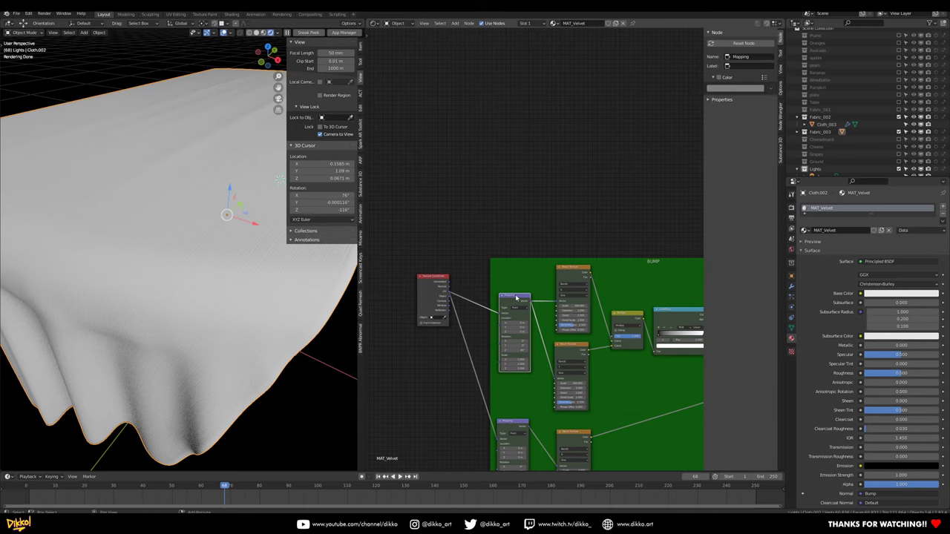
pyautogui.hotkey('shift', 'd')
pyautogui.click(521, 187)
pyautogui.hotkey('ctrl', 'z')
# - Add a new Mapping node above the BUMP frame and link the Texture Coordinate's UV output to its Vector
pyautogui.hotkey('shift', 'a')
pyautogui.click(496, 167)
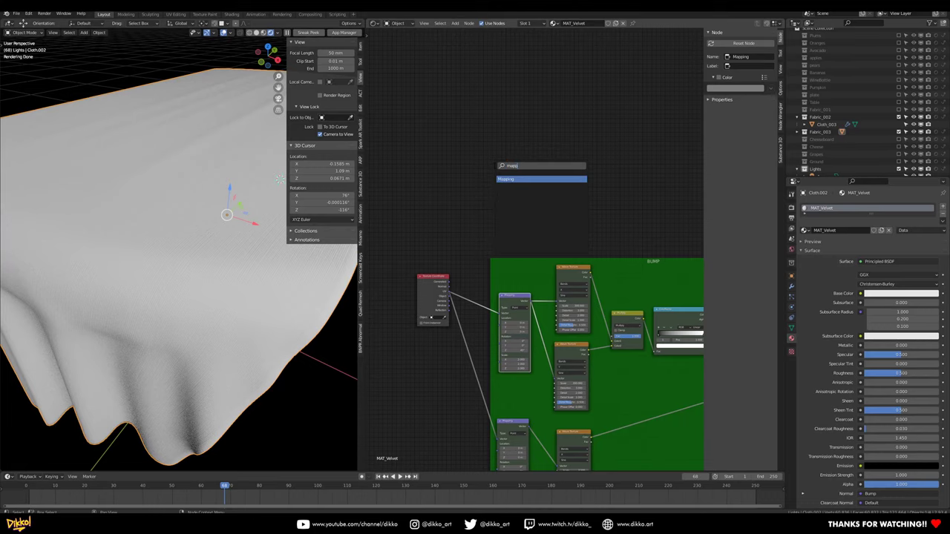
pyautogui.press('Return')
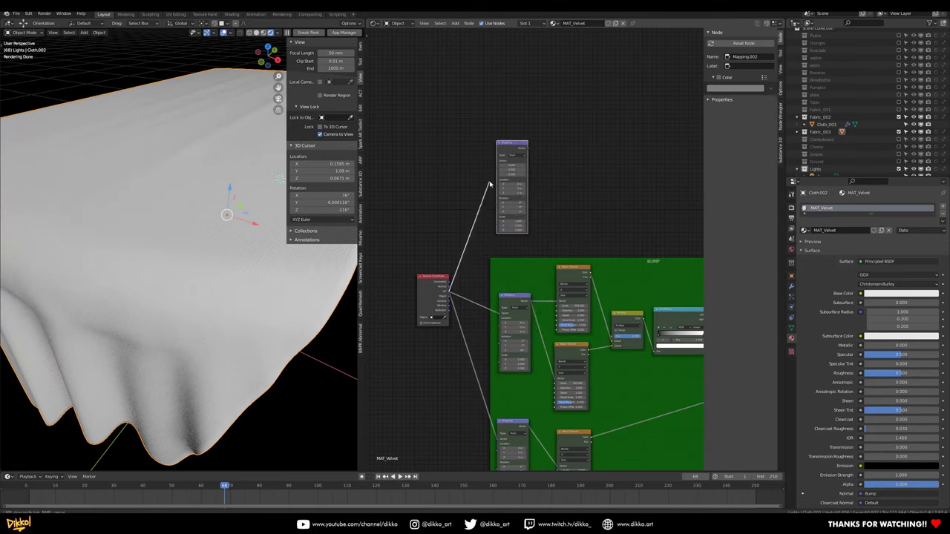
pyautogui.click(499, 170)
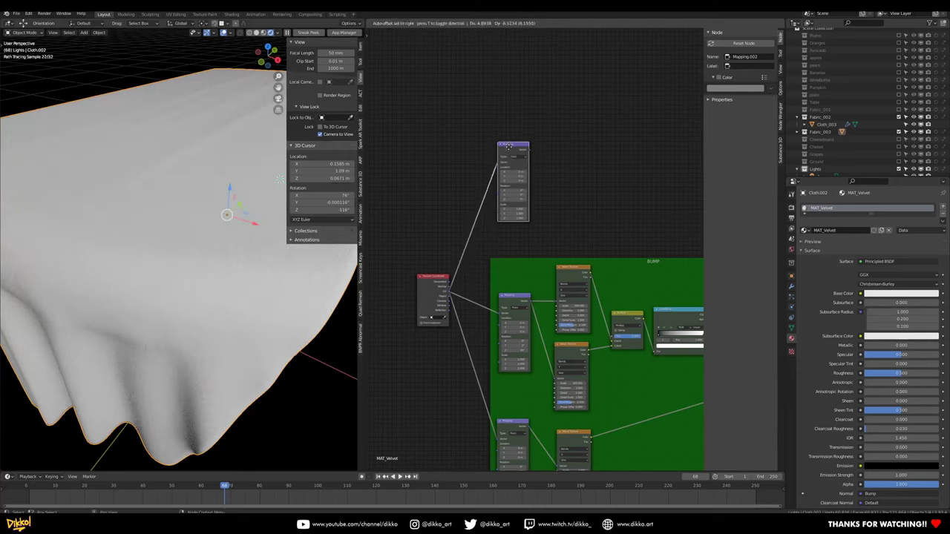
# - Add a Musgrave Texture node beside the new Mapping node
pyautogui.moveTo(591, 193); pyautogui.dragTo(584, 202, button='middle')
pyautogui.scroll(4, 564, 215)
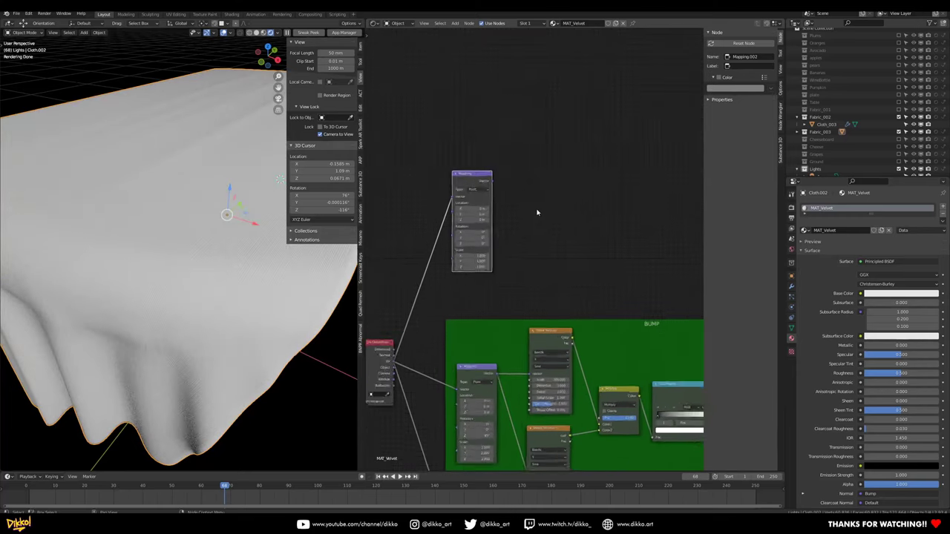
pyautogui.hotkey('shift', 'a')
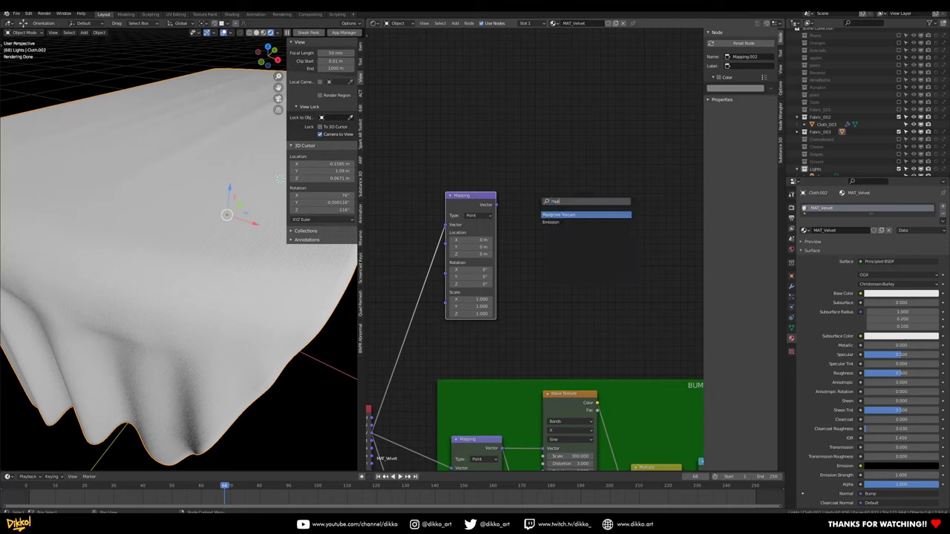
pyautogui.click(565, 214)
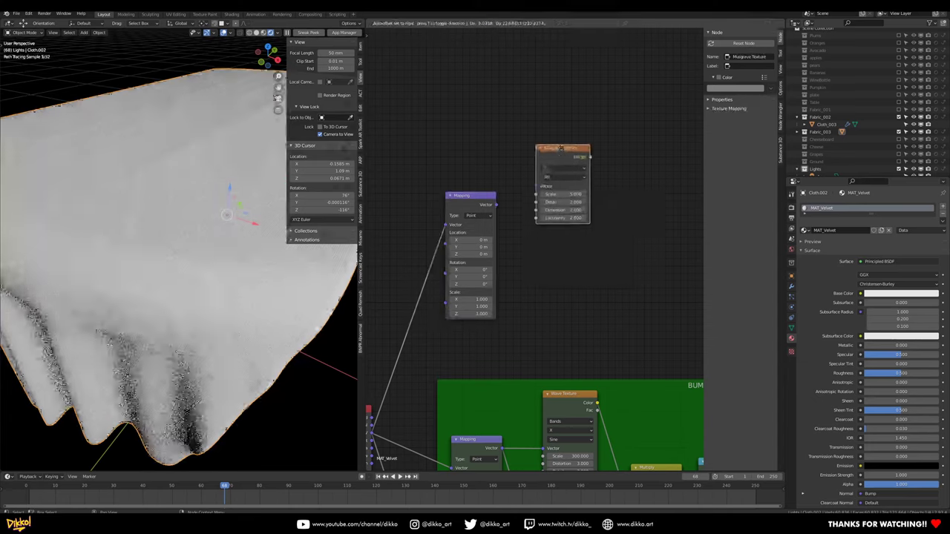
pyautogui.click(558, 138)
# - Add a Noise Texture node beneath the new Musgrave Texture node
pyautogui.hotkey('shift', 'a')
pyautogui.click(545, 253)
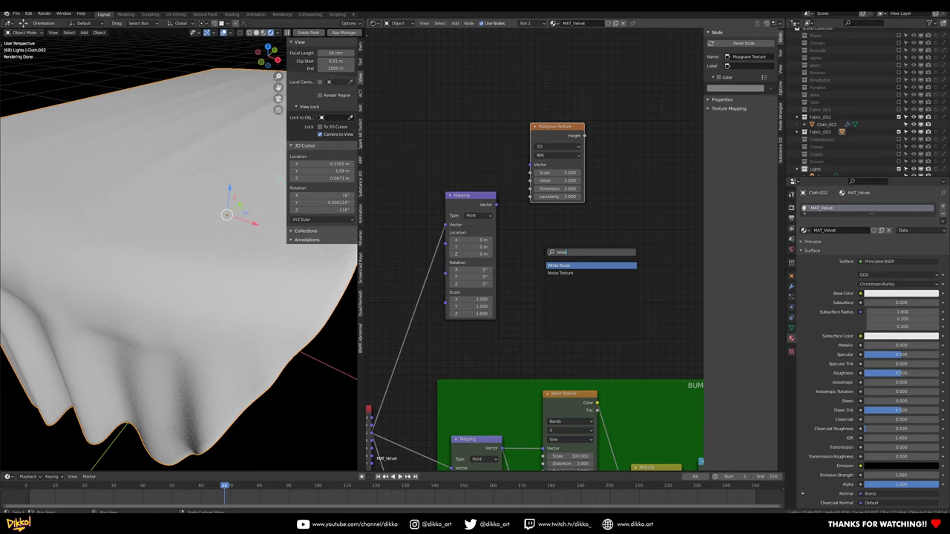
pyautogui.write('noise')
pyautogui.press('Down')
pyautogui.press('Return')
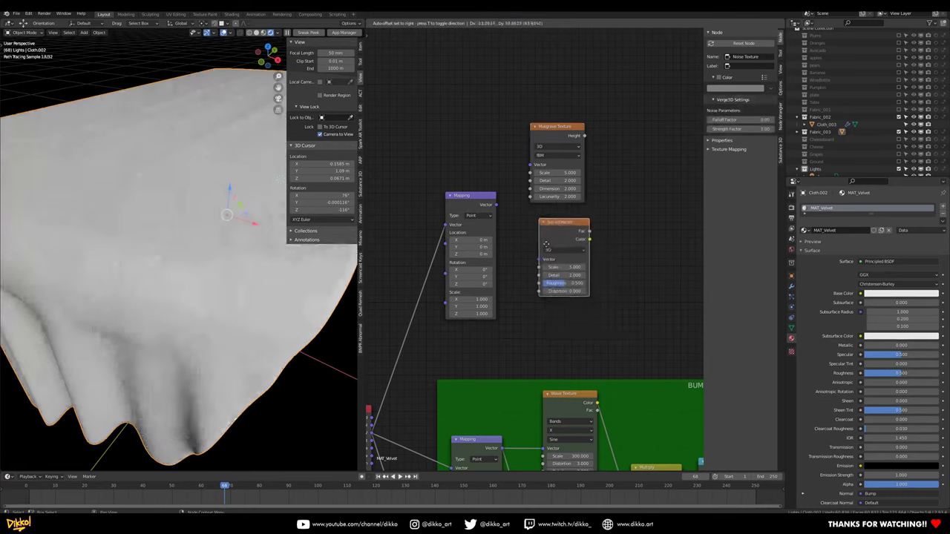
pyautogui.click(538, 248)
pyautogui.moveTo(589, 212); pyautogui.dragTo(584, 236, button='middle')
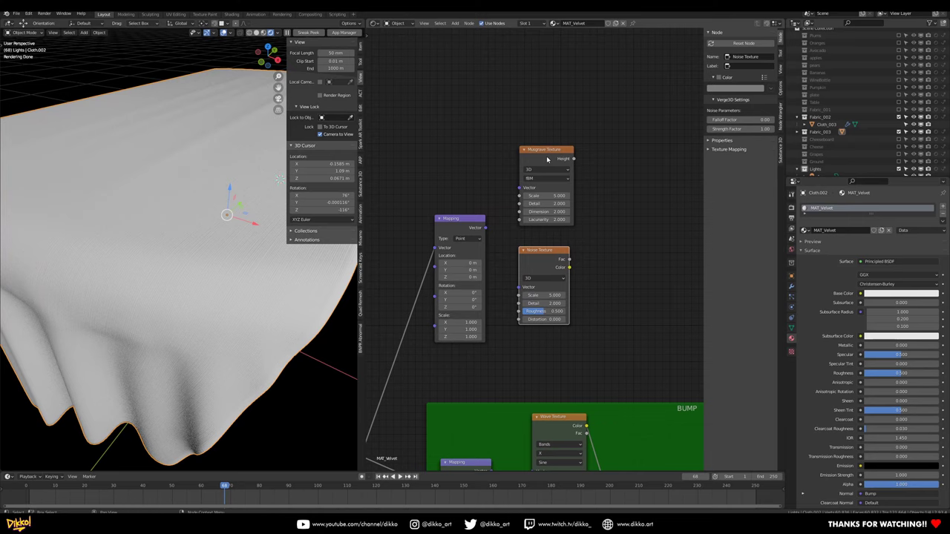
# - Preview the Musgrave Texture and the Noise Texture in turn on the cloth, lining both nodes up in a column
pyautogui.keyDown('ctrl'); pyautogui.keyDown('shift'); pyautogui.click(547, 158); pyautogui.keyUp('shift'); pyautogui.keyUp('ctrl')
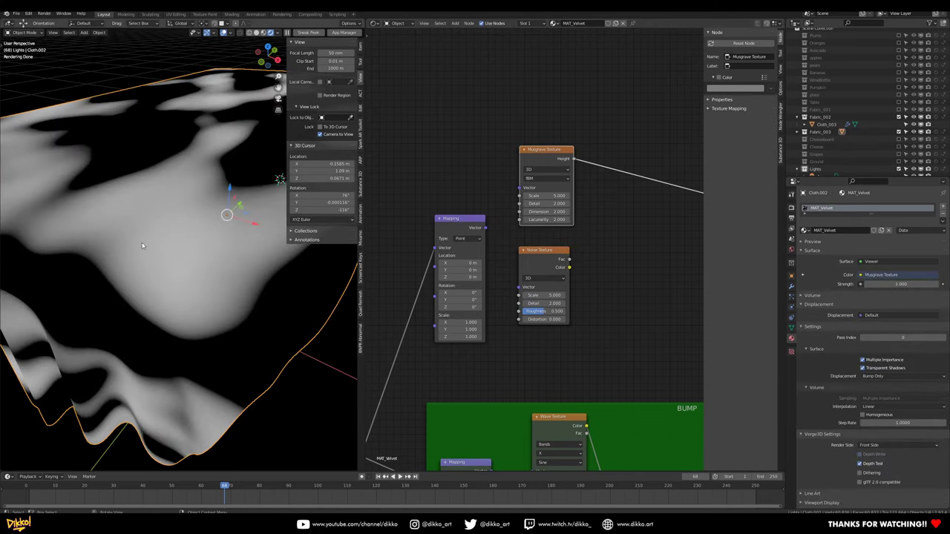
pyautogui.moveTo(545, 147); pyautogui.dragTo(550, 141)
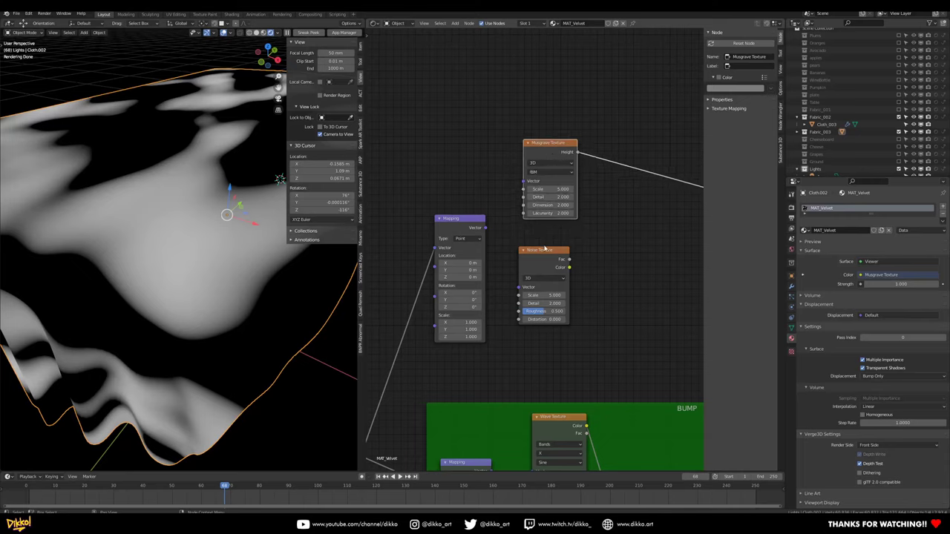
pyautogui.keyDown('ctrl'); pyautogui.keyDown('shift'); pyautogui.click(546, 257); pyautogui.keyUp('shift'); pyautogui.keyUp('ctrl')
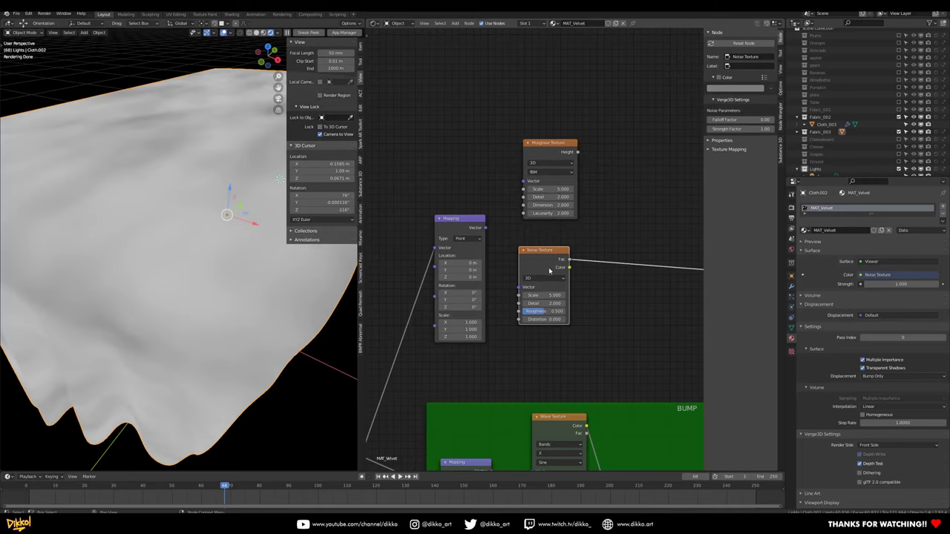
pyautogui.moveTo(547, 257); pyautogui.dragTo(554, 257)
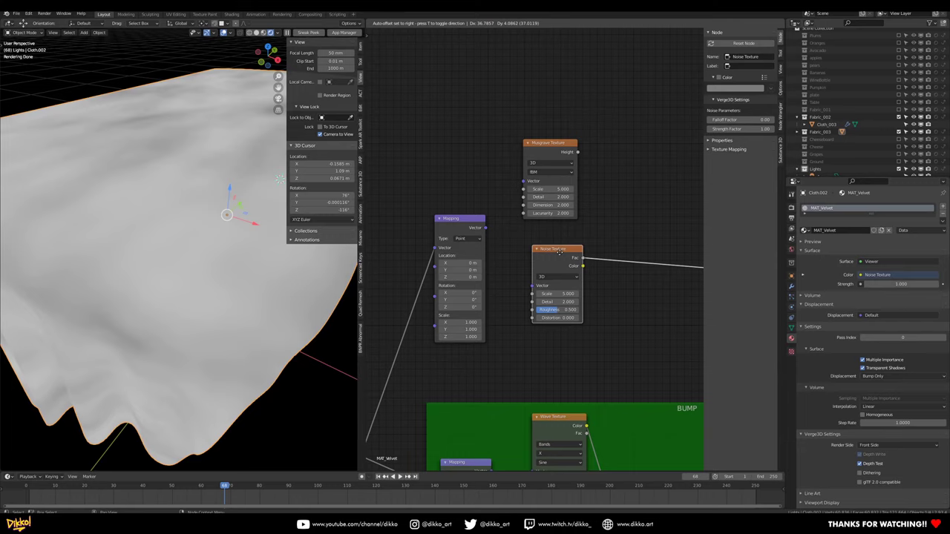
# - Link the new Mapping node's Vector output to both textures' Vector inputs and set its Scale to 0.5 on all axes
pyautogui.moveTo(485, 227); pyautogui.dragTo(522, 181)
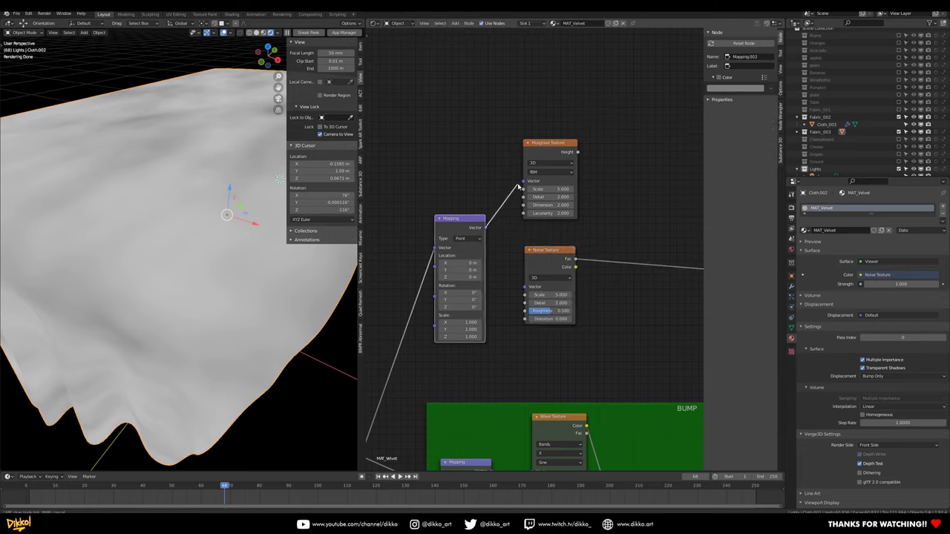
pyautogui.moveTo(484, 227); pyautogui.dragTo(525, 294)
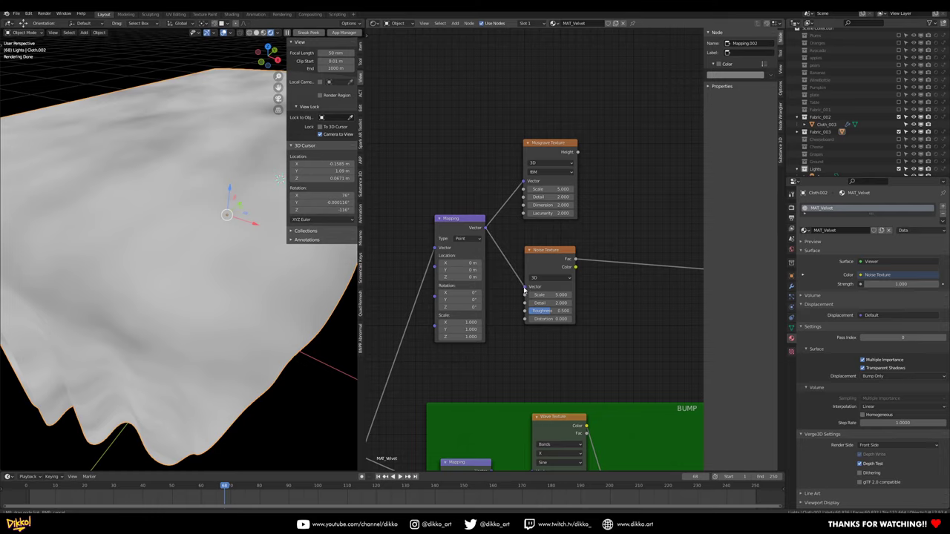
pyautogui.moveTo(440, 322); pyautogui.dragTo(442, 337)
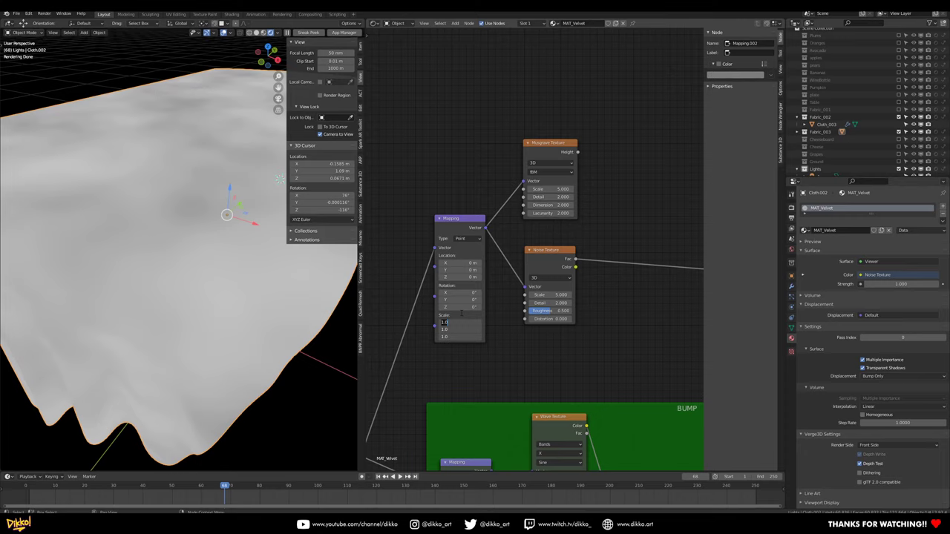
pyautogui.write('.5')
pyautogui.press('Return')
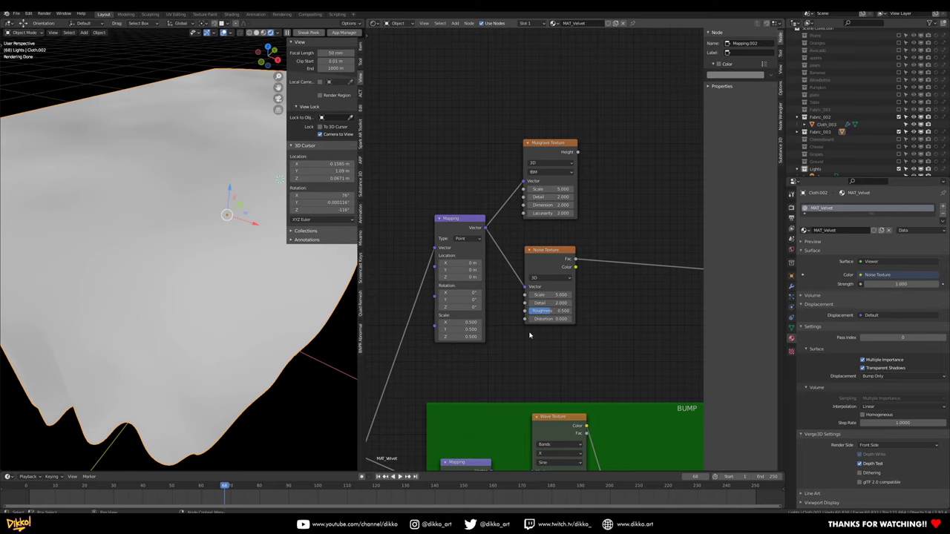
# - Preview the Musgrave Texture on the cloth and change its type to Multifractal
pyautogui.moveTo(541, 330); pyautogui.dragTo(536, 394, button='middle')
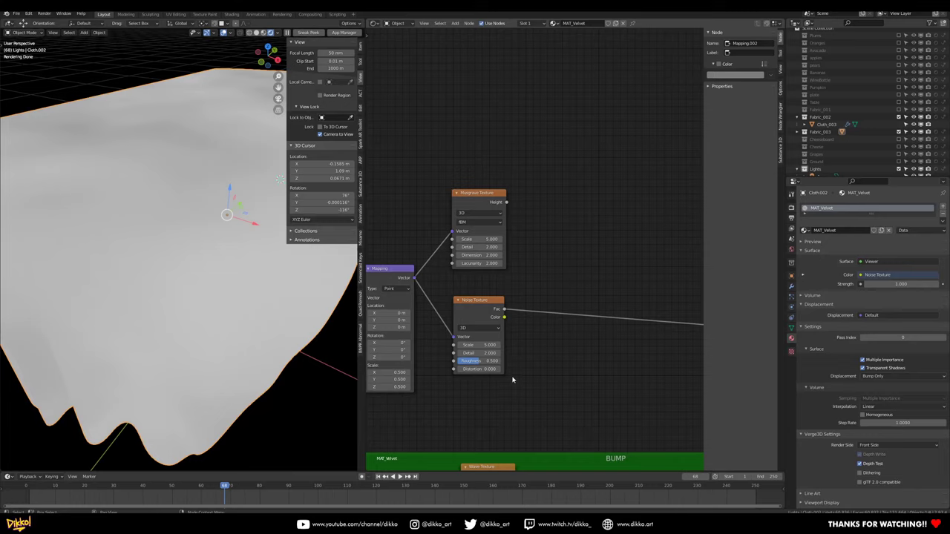
pyautogui.scroll(1, 479, 336)
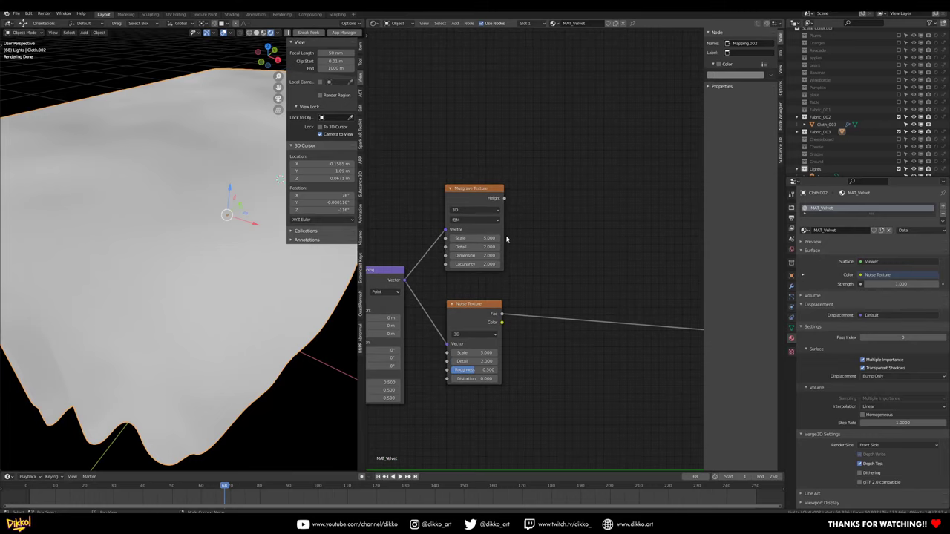
pyautogui.keyDown('ctrl'); pyautogui.keyDown('shift'); pyautogui.click(465, 194); pyautogui.keyUp('shift'); pyautogui.keyUp('ctrl')
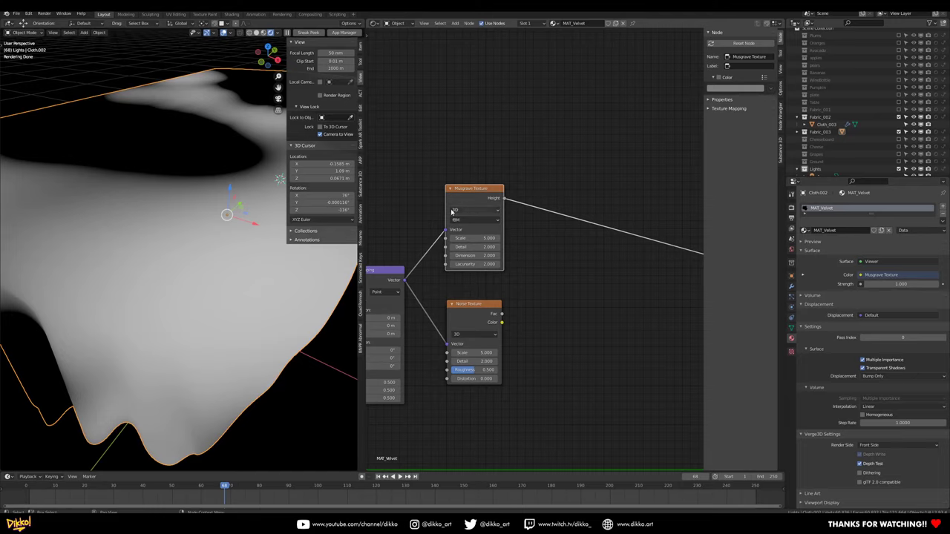
pyautogui.click(475, 221)
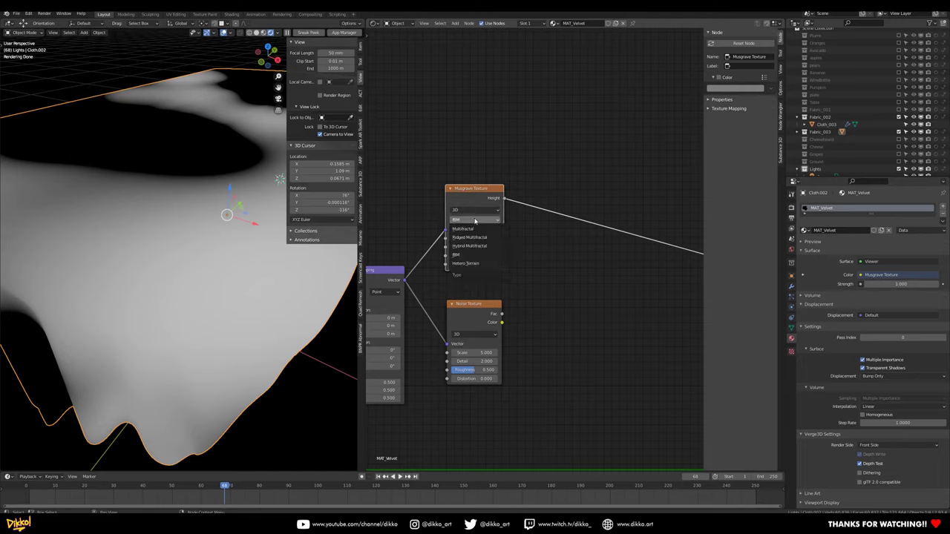
pyautogui.click(471, 228)
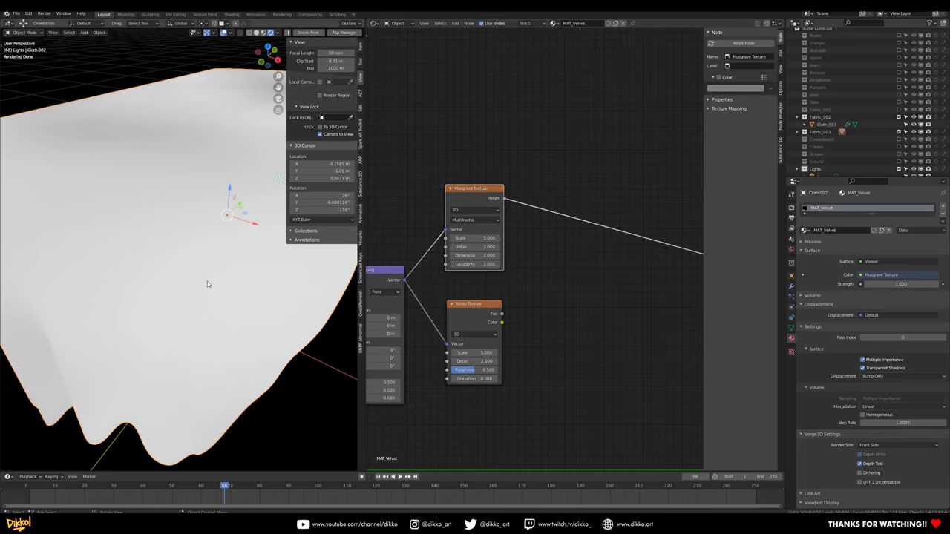
# - Set the Musgrave Texture's Scale to 9 and its Detail to 11
pyautogui.scroll(-3, 207, 281)
pyautogui.moveTo(148, 227); pyautogui.dragTo(119, 215, button='middle')
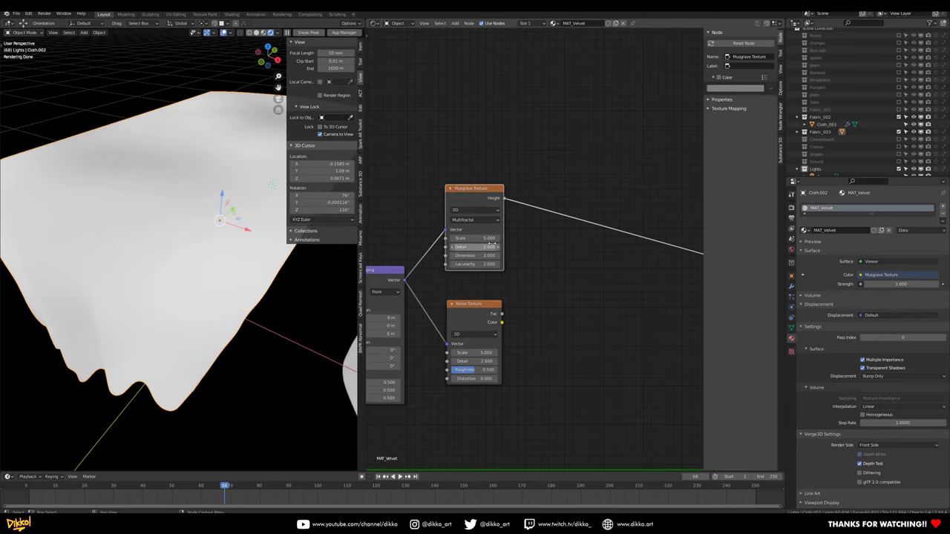
pyautogui.scroll(2, 466, 237)
pyautogui.doubleClick(467, 235)
pyautogui.write('9')
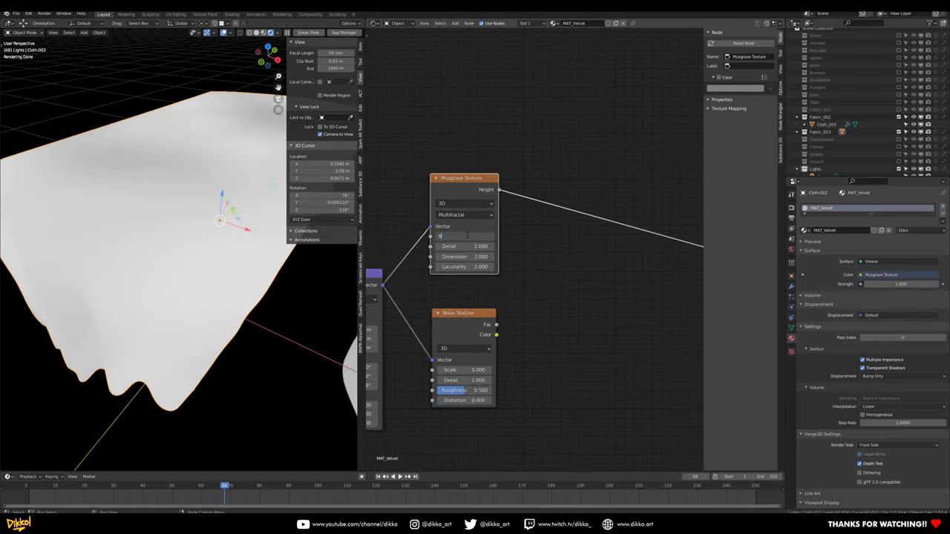
pyautogui.press('Return')
pyautogui.click(466, 246)
pyautogui.write('2.0')
pyautogui.press('BackSpace')
pyautogui.press('BackSpace')
pyautogui.press('BackSpace')
pyautogui.write('11')
pyautogui.press('Return')
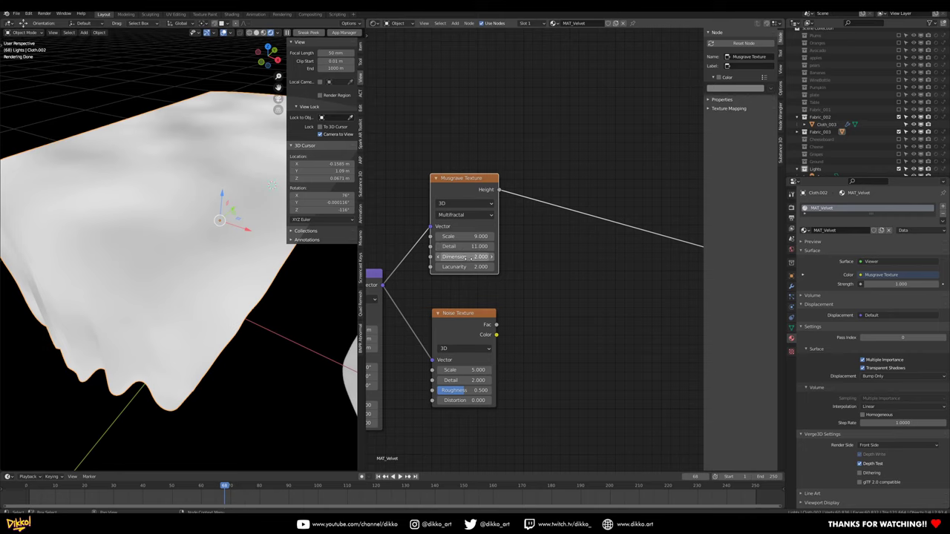
# - Set the Musgrave Texture's Dimension to 0.2 and inspect the pattern close up on the cloth
pyautogui.click(466, 256)
pyautogui.write('2')
pyautogui.press('Return')
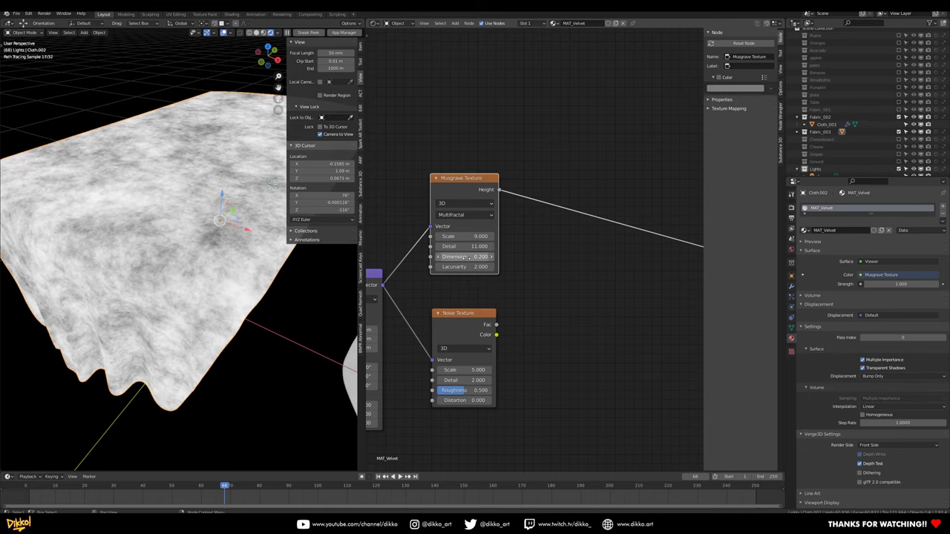
pyautogui.moveTo(124, 201); pyautogui.dragTo(170, 289, button='middle')
pyautogui.scroll(4, 170, 289)
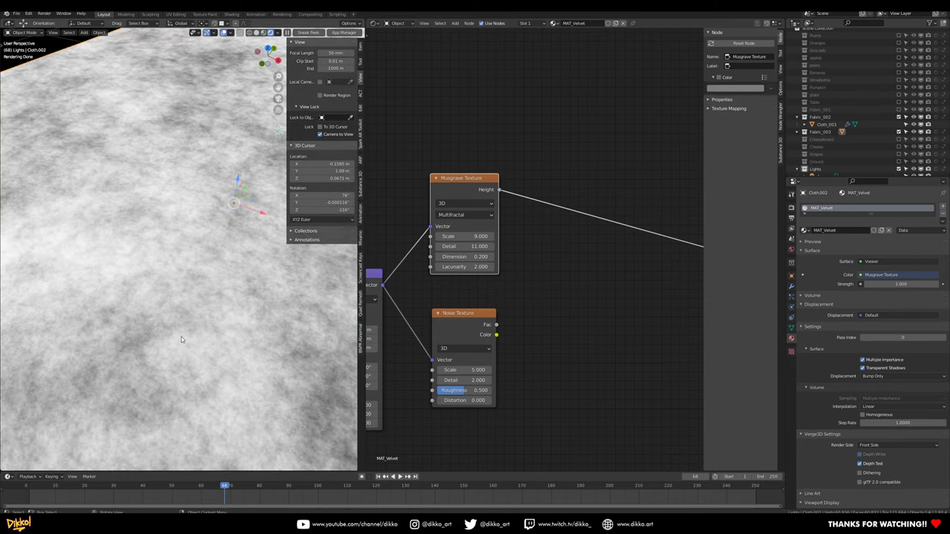
pyautogui.click(454, 256)
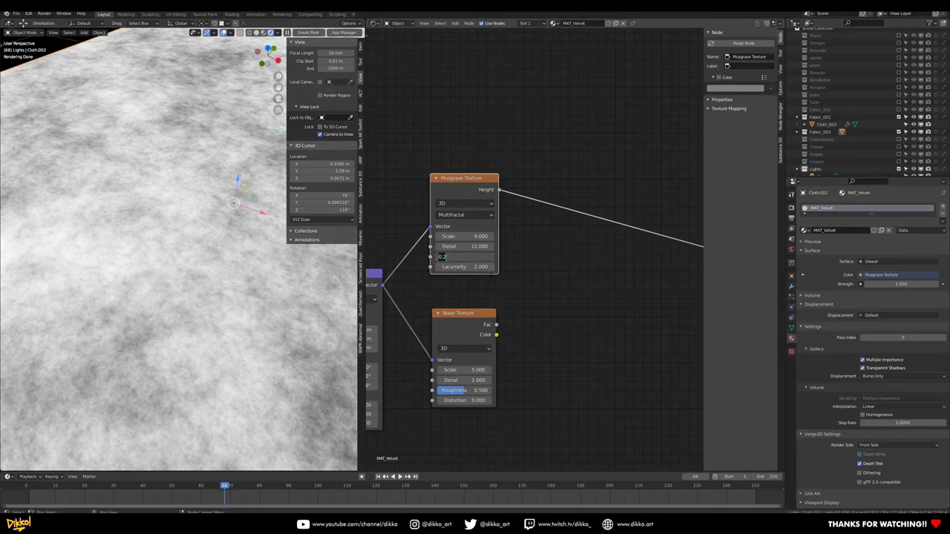
pyautogui.press('Return')
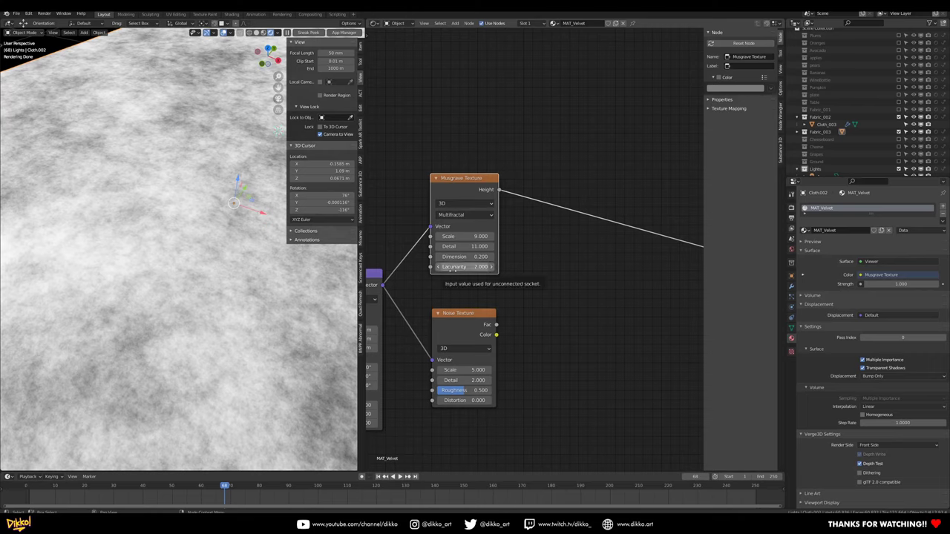
# - Set the Musgrave Texture's Lacunarity to 2.27 and check the pattern across the cloth
pyautogui.click(457, 268)
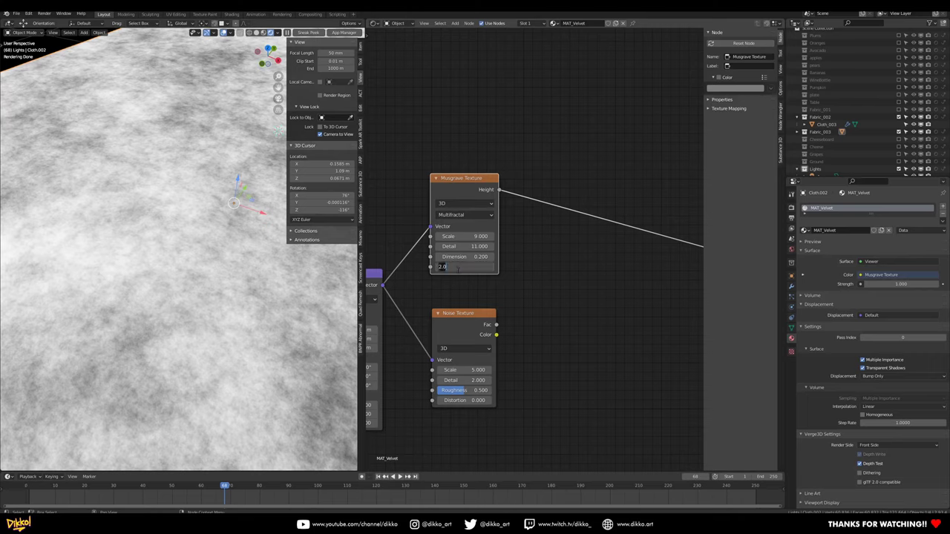
pyautogui.write('27')
pyautogui.press('Return')
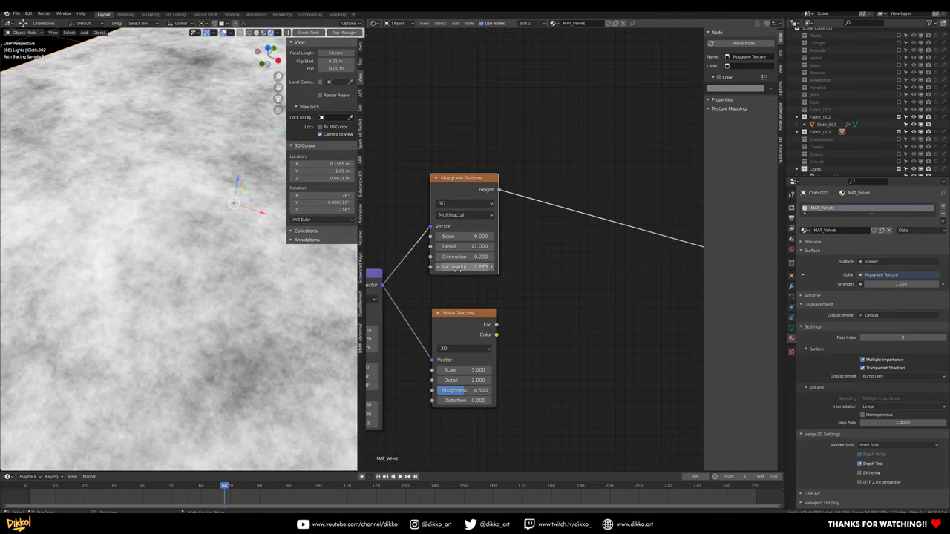
pyautogui.moveTo(159, 223); pyautogui.dragTo(176, 299, button='middle')
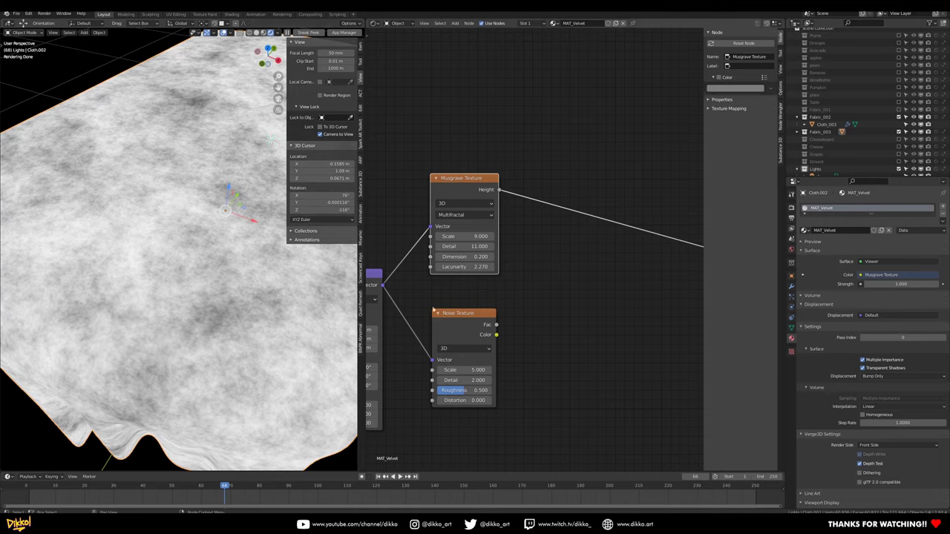
# - Preview the Noise Texture on the cloth and set its Scale to 15
pyautogui.moveTo(527, 319); pyautogui.dragTo(538, 299, button='middle')
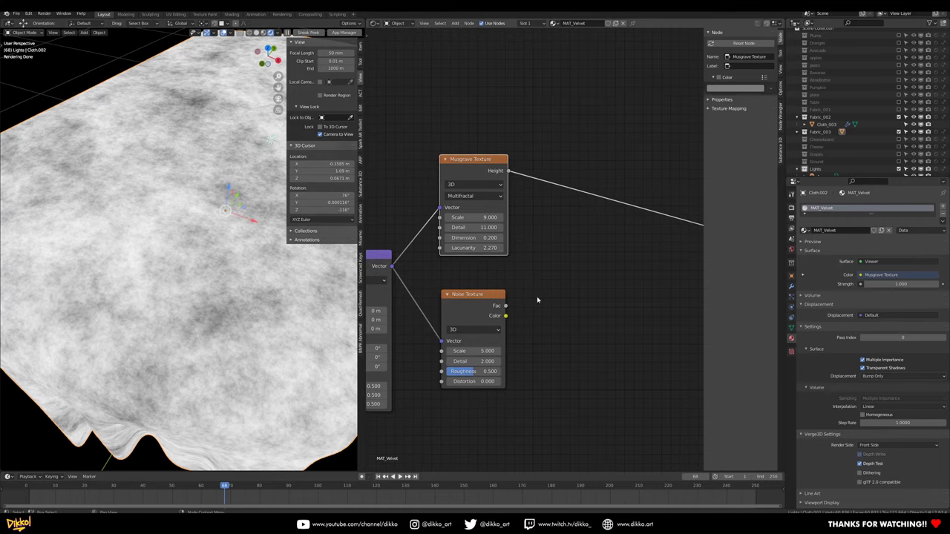
pyautogui.click(459, 302)
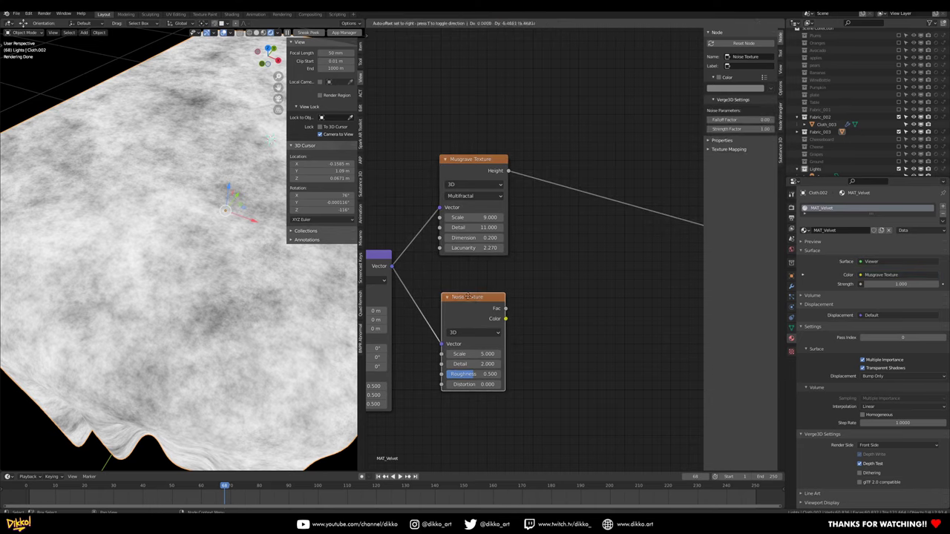
pyautogui.keyDown('ctrl'); pyautogui.keyDown('shift'); pyautogui.click(469, 302); pyautogui.keyUp('shift'); pyautogui.keyUp('ctrl')
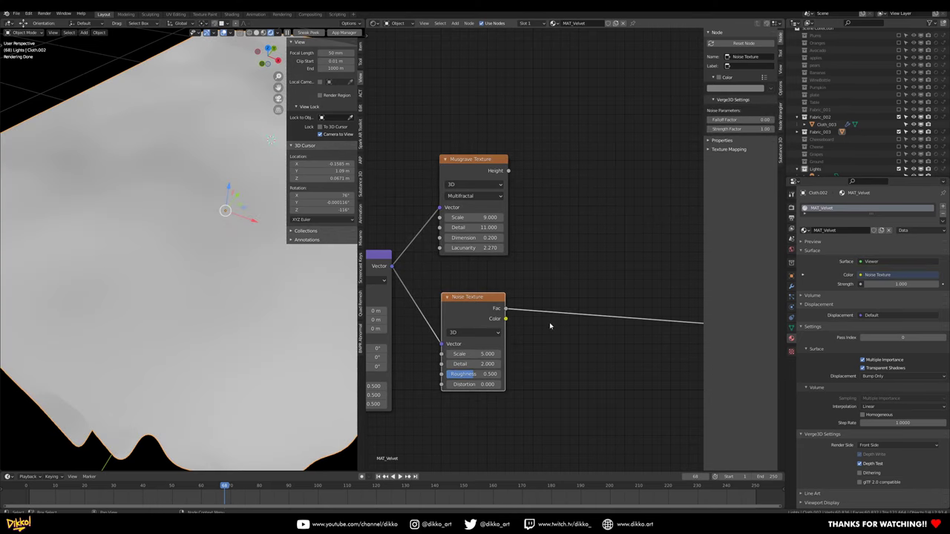
pyautogui.click(469, 354)
pyautogui.write('15')
pyautogui.press('Return')
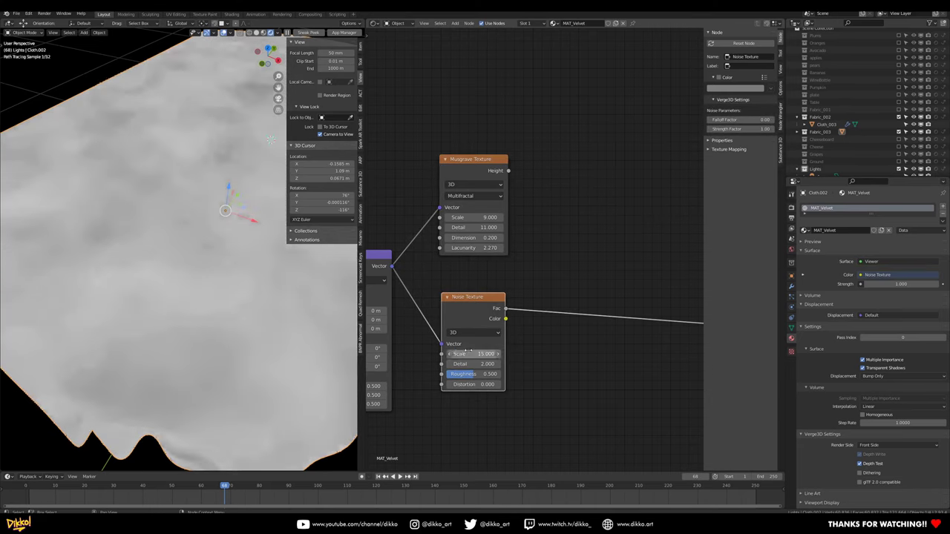
# - Set the Noise Texture's Detail to 16 and its Roughness to 0.6
pyautogui.click(466, 363)
pyautogui.write('2.0')
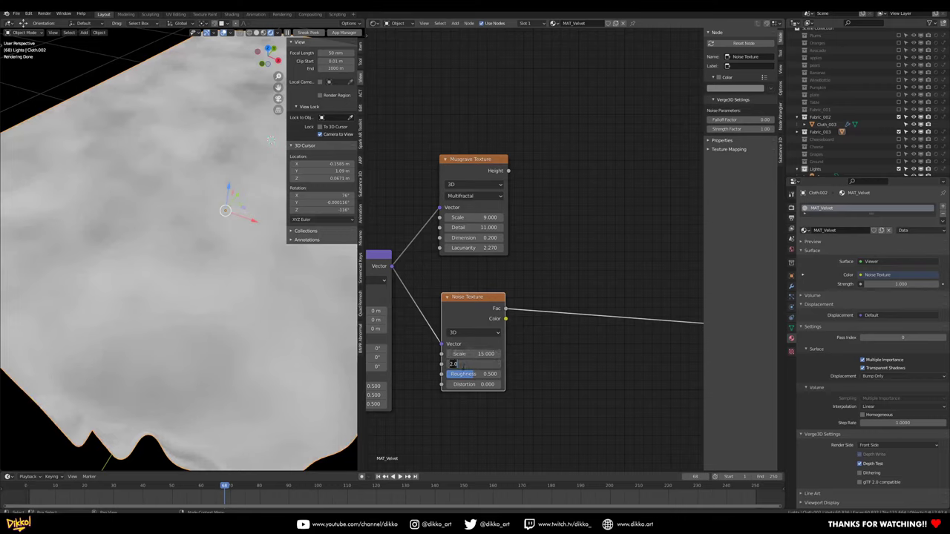
pyautogui.press('BackSpace')
pyautogui.press('BackSpace')
pyautogui.press('BackSpace')
pyautogui.write('16')
pyautogui.press('Return')
pyautogui.click(472, 374)
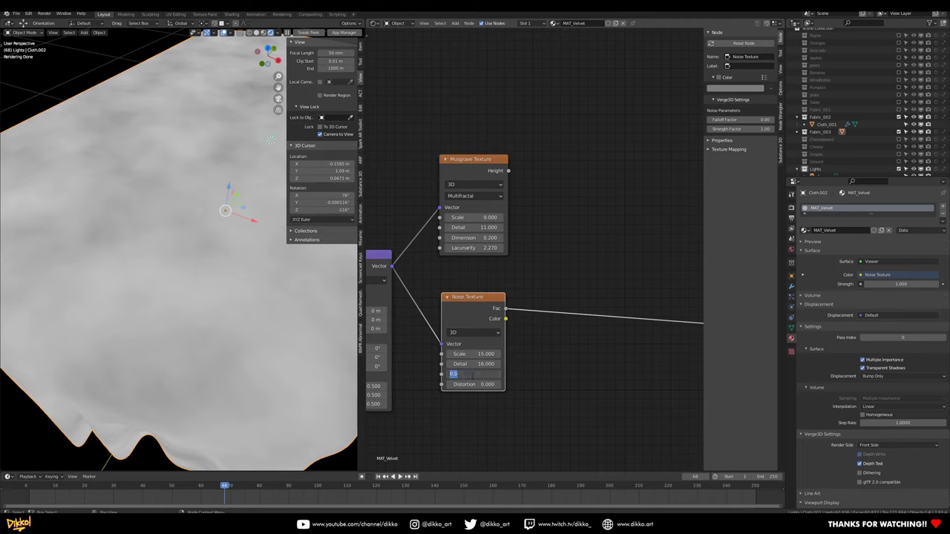
pyautogui.write('0.6')
pyautogui.press('Return')
pyautogui.scroll(-2, 504, 310)
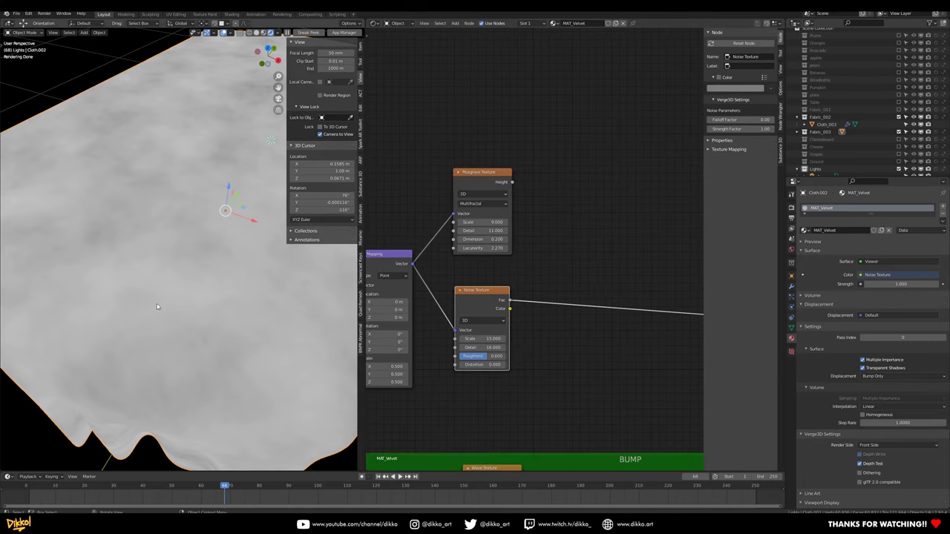
# - Move the Musgrave and Noise Texture nodes slightly closer to the Mapping node, keeping them in a column
pyautogui.moveTo(490, 291); pyautogui.dragTo(485, 286)
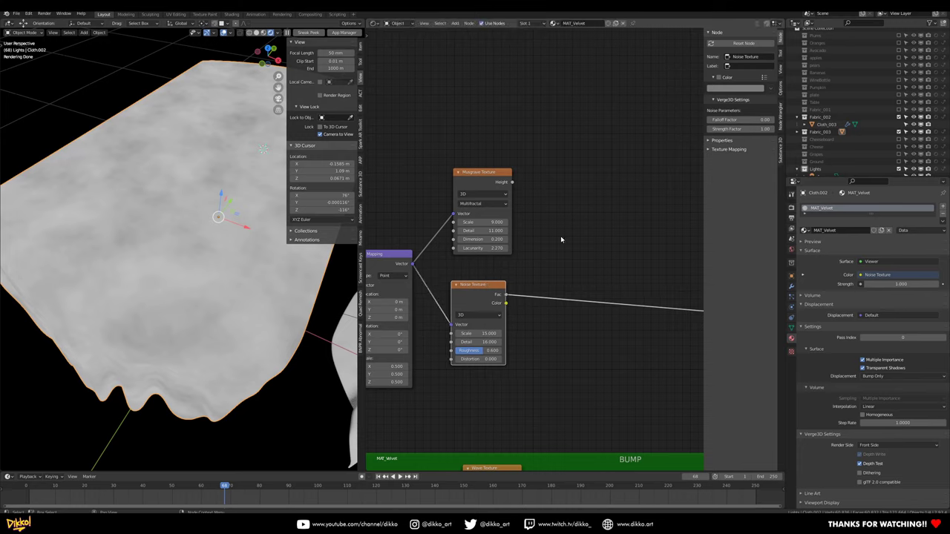
pyautogui.moveTo(487, 172); pyautogui.dragTo(479, 170)
pyautogui.moveTo(475, 284)
pyautogui.mouseDown()
pyautogui.moveTo(480, 268)
pyautogui.moveTo(471, 283)
pyautogui.mouseUp()
# - Add a MixRGB node beside the Musgrave and Noise Texture nodes
pyautogui.hotkey('shift', 'a')
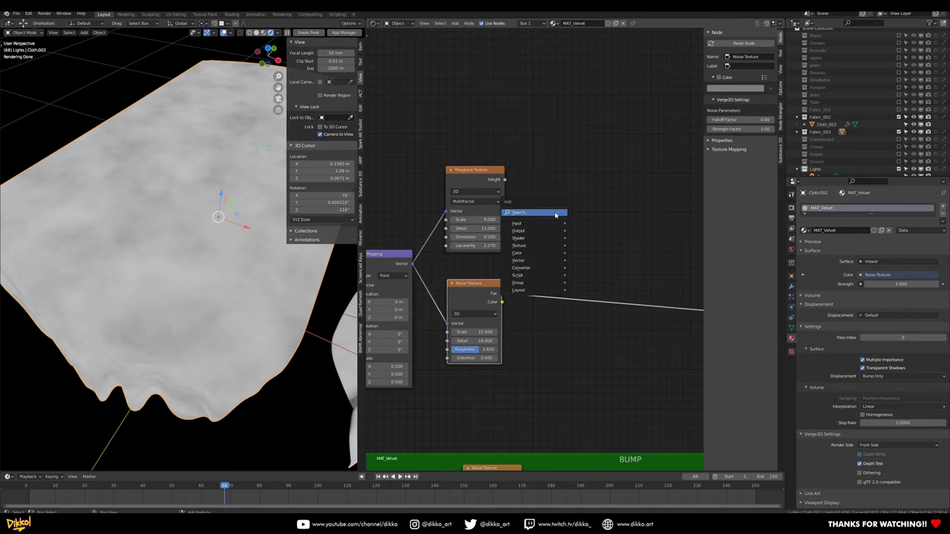
pyautogui.click(556, 213)
pyautogui.write('mix')
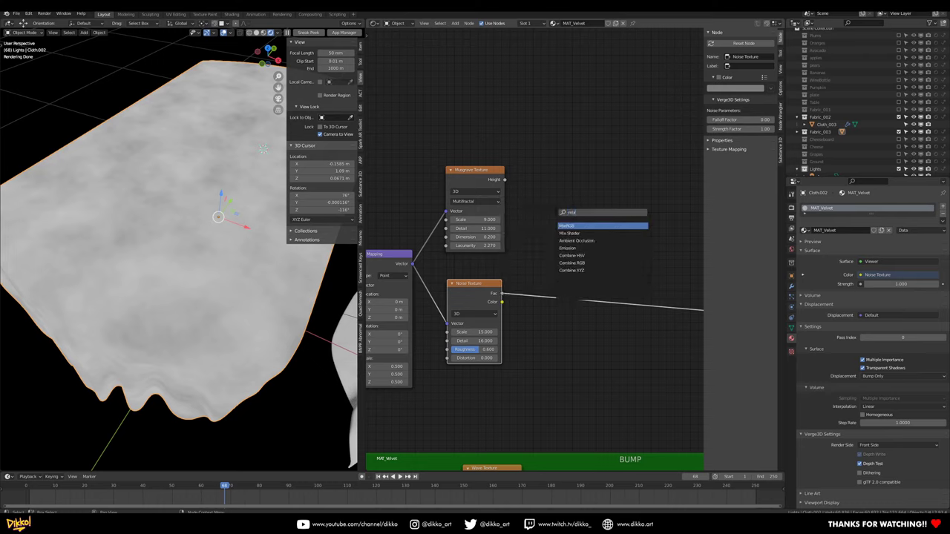
pyautogui.press('Return')
pyautogui.click(583, 204)
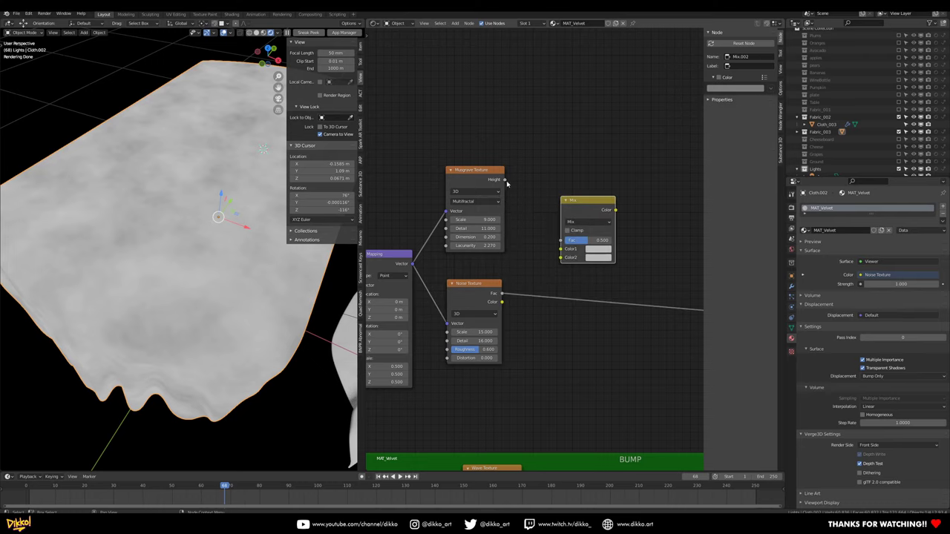
# - Connect the Musgrave Texture's Height to the Mix node's Color1 and the Noise Texture's Fac to its Color2
pyautogui.moveTo(503, 179); pyautogui.dragTo(561, 249)
pyautogui.click(501, 303)
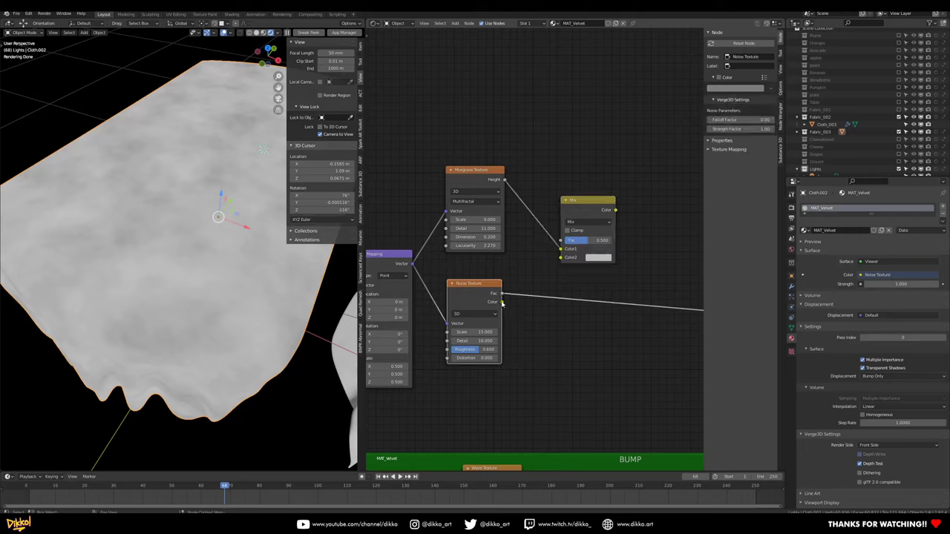
pyautogui.moveTo(502, 302); pyautogui.dragTo(561, 257)
# - Preview the Mix node's output on the cloth and inspect the combined pattern up close
pyautogui.moveTo(571, 265); pyautogui.dragTo(528, 271, button='middle')
pyautogui.keyDown('shift'); pyautogui.moveTo(331, 270); pyautogui.dragTo(294, 271, button='middle'); pyautogui.keyUp('shift')
pyautogui.scroll(-1, 294, 271)
pyautogui.keyDown('ctrl'); pyautogui.keyDown('shift'); pyautogui.click(543, 222); pyautogui.keyUp('shift'); pyautogui.keyUp('ctrl')
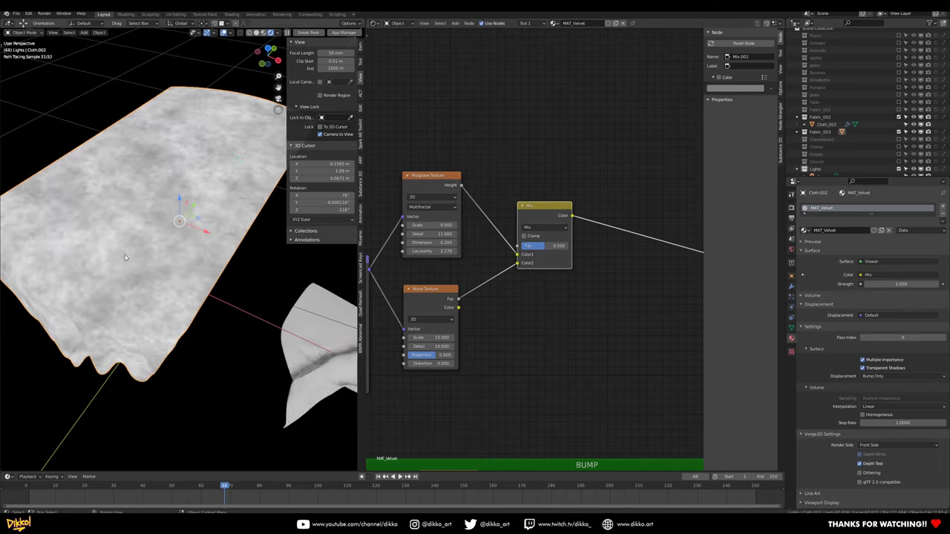
pyautogui.scroll(3, 124, 255)
pyautogui.moveTo(104, 263); pyautogui.dragTo(236, 265, button='middle')
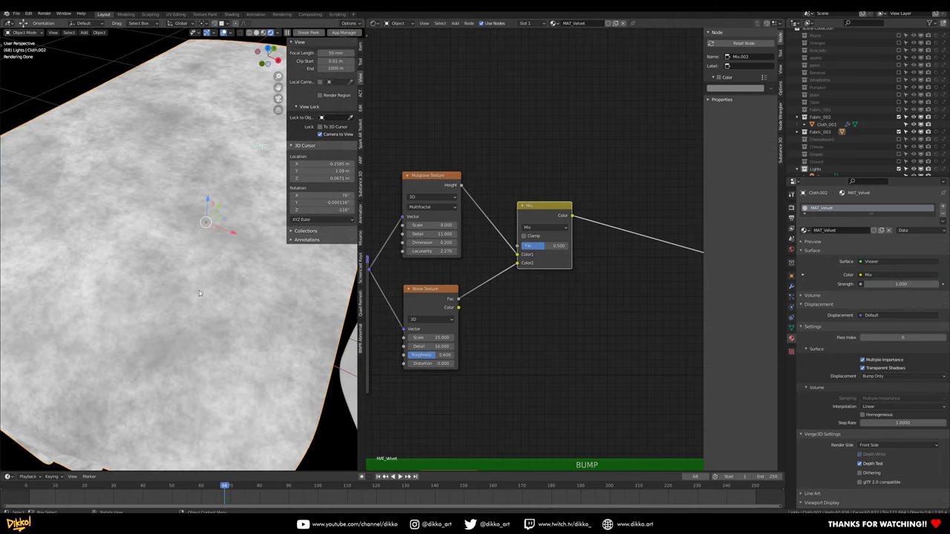
# - Set the Mix node's blending mode to Divide and its Fac to 1
pyautogui.click(551, 230)
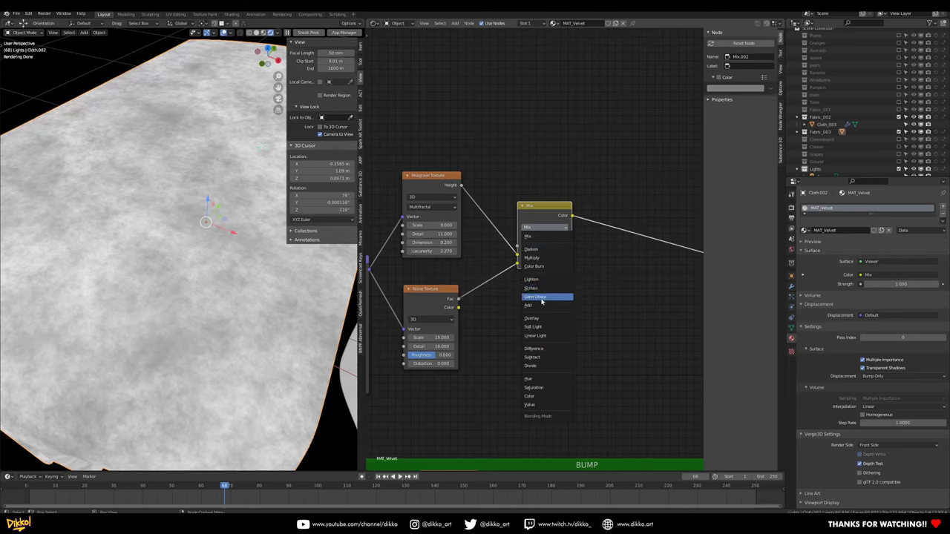
pyautogui.click(536, 365)
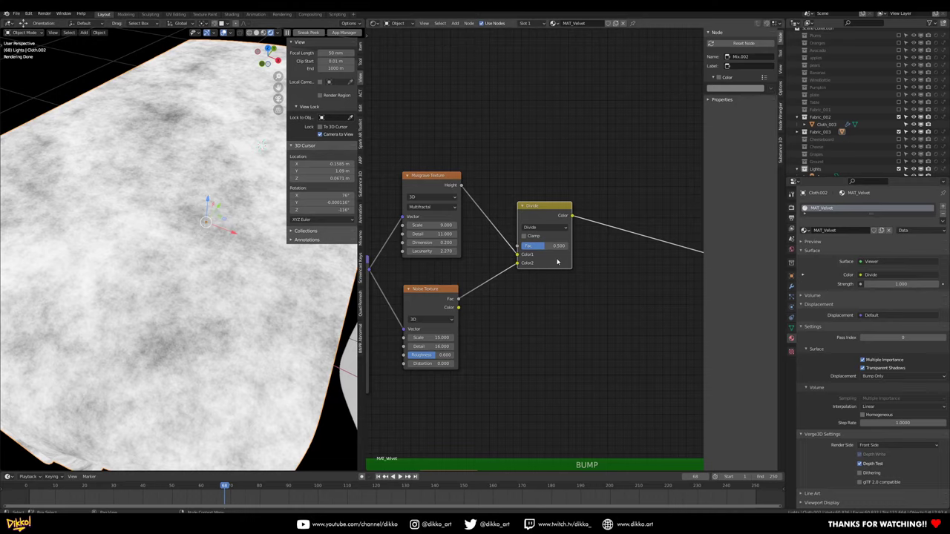
pyautogui.moveTo(539, 245); pyautogui.dragTo(569, 245)
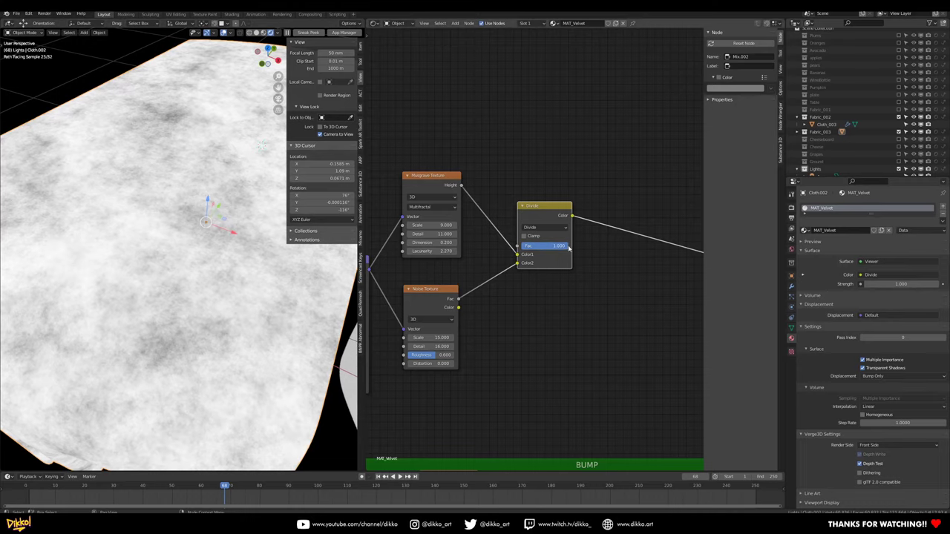
pyautogui.moveTo(155, 266); pyautogui.dragTo(174, 249, button='middle')
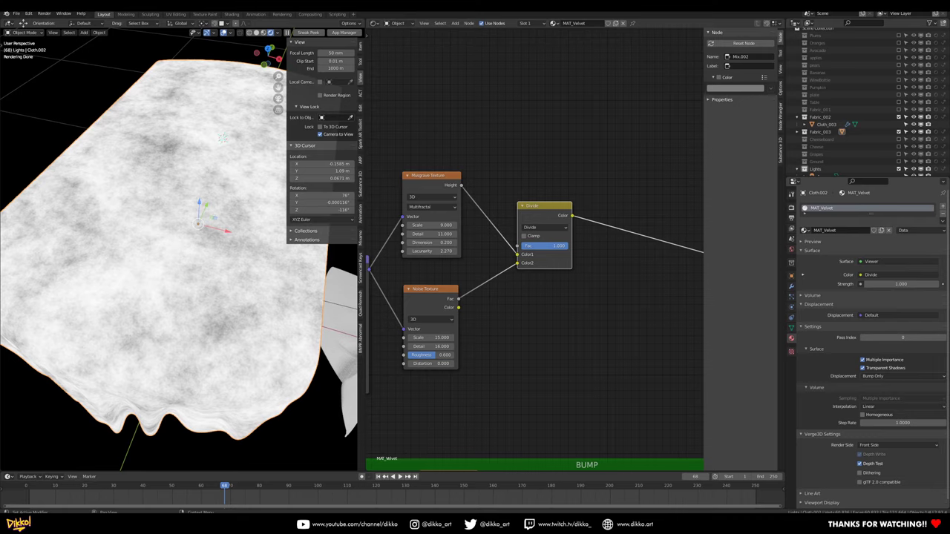
pyautogui.moveTo(600, 333); pyautogui.dragTo(502, 333, button='middle')
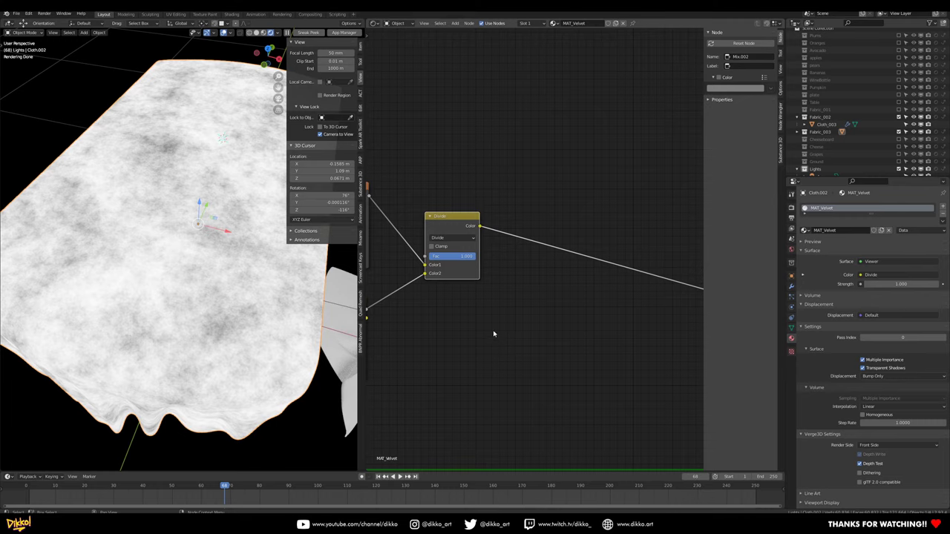
pyautogui.hotkey('shift', 'a')
pyautogui.write('mix')
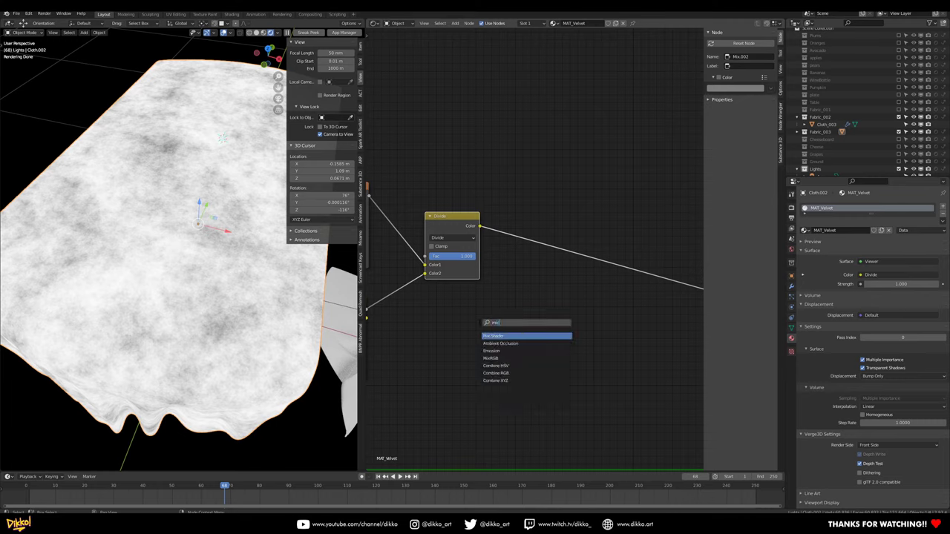
pyautogui.click(523, 337)
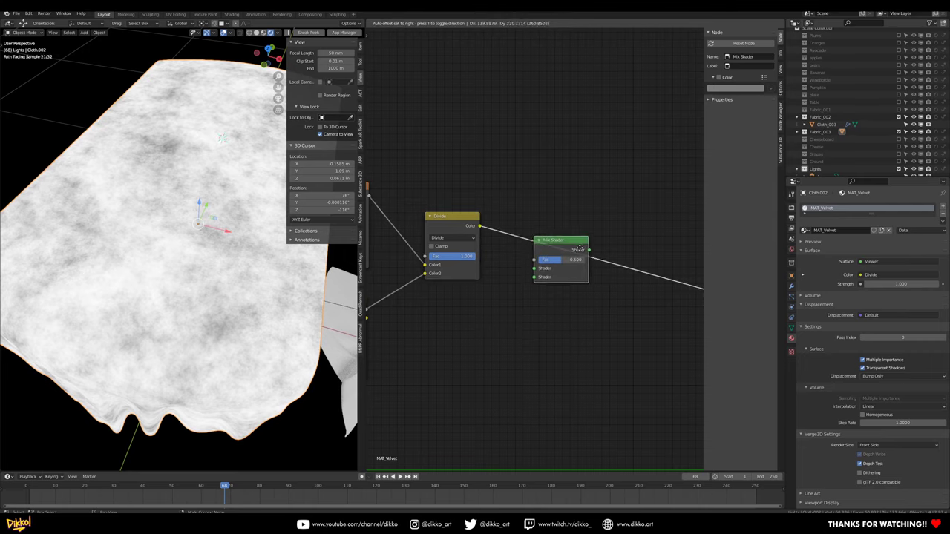
pyautogui.press('x')
# - Duplicate the Divide node and insert the copy on the original's output link
pyautogui.click(461, 232)
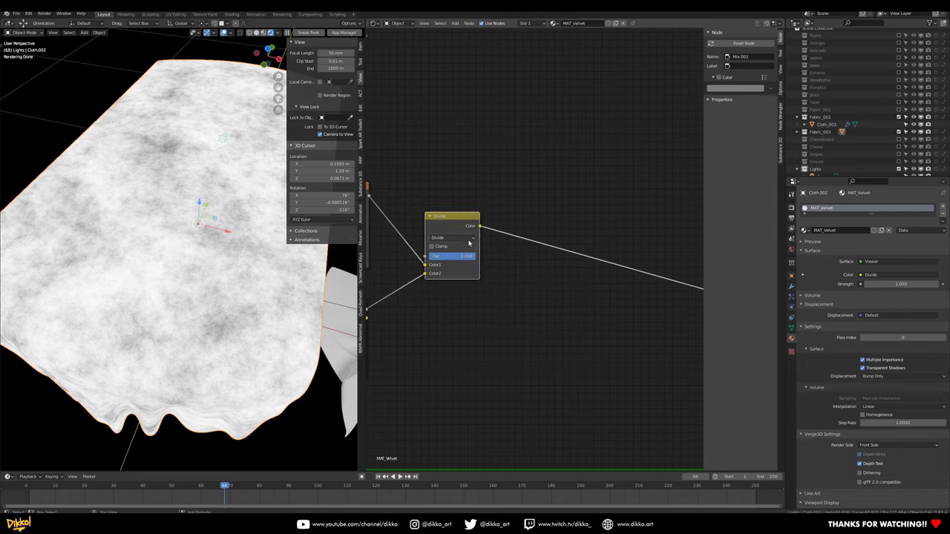
pyautogui.hotkey('shift', 'd')
pyautogui.click(607, 186)
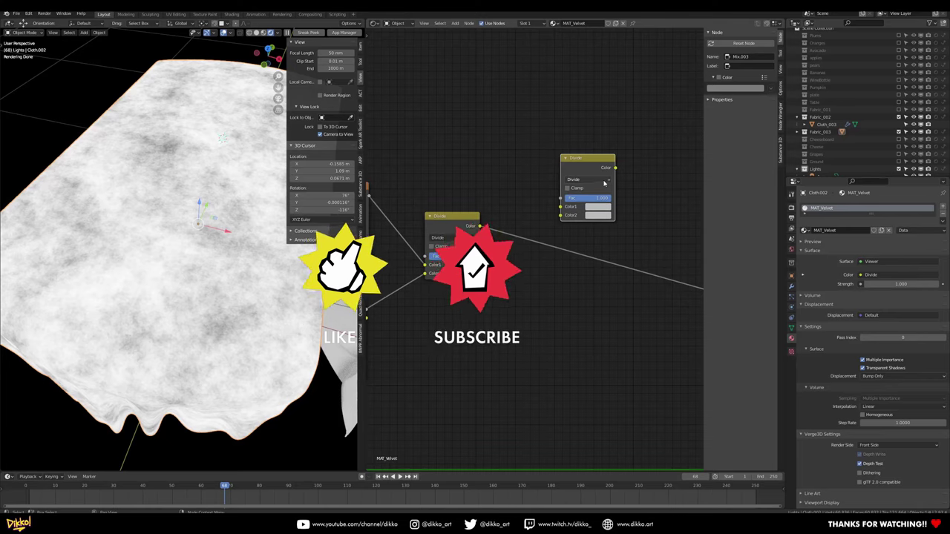
pyautogui.moveTo(586, 163); pyautogui.dragTo(561, 221)
# - Connect the bump frame's ColorRamp Color to the duplicated node's Color2 and set that node's blending mode to Multiply
pyautogui.scroll(-3, 536, 382)
pyautogui.moveTo(525, 414); pyautogui.dragTo(549, 399, button='middle')
pyautogui.click(569, 390)
pyautogui.moveTo(585, 391); pyautogui.dragTo(550, 174)
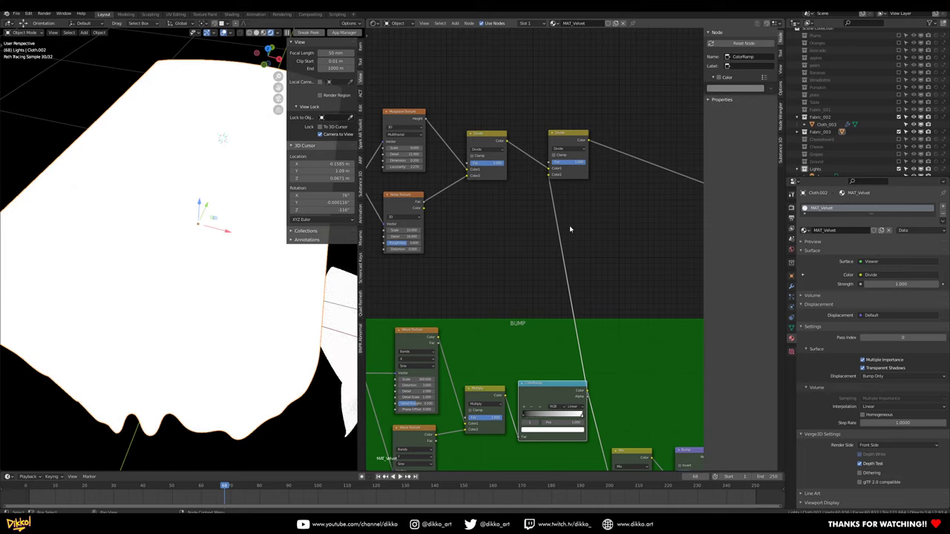
pyautogui.click(569, 149)
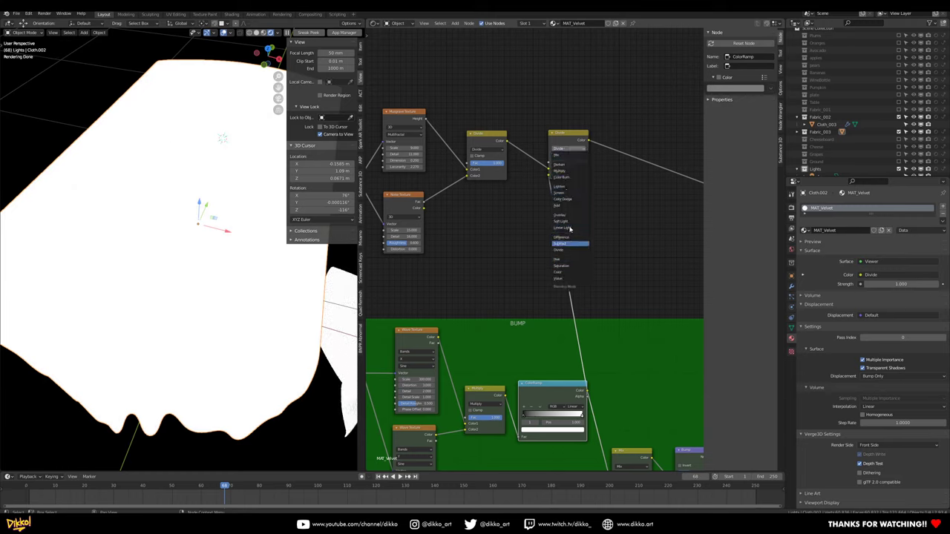
pyautogui.click(561, 171)
# - Set the new Multiply node's Fac to about 0.233 while checking the weave on the cloth
pyautogui.scroll(4, 133, 369)
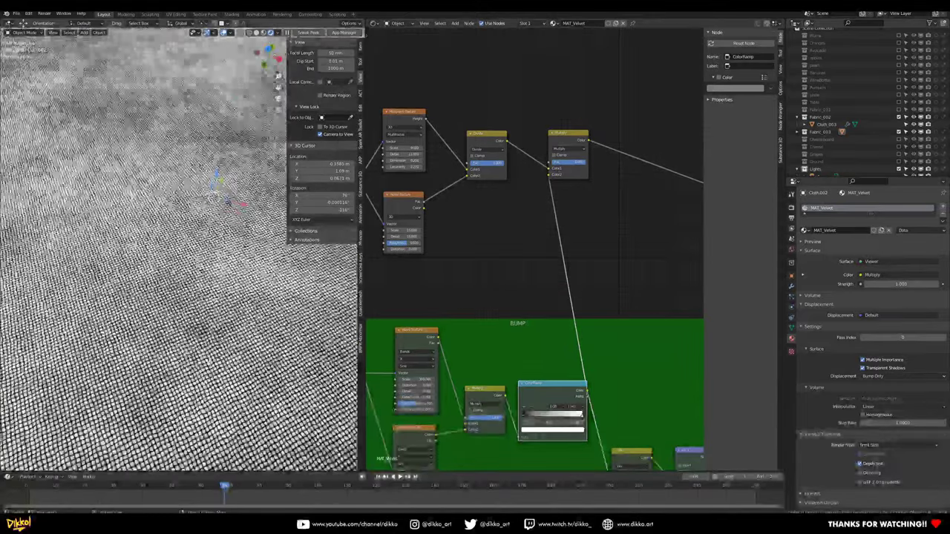
pyautogui.scroll(2, 594, 174)
pyautogui.moveTo(582, 140); pyautogui.dragTo(565, 140)
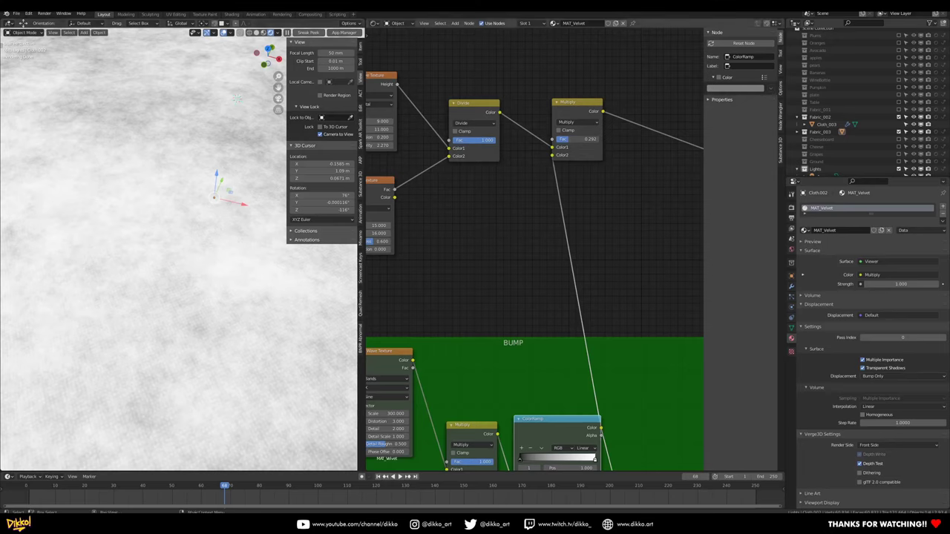
pyautogui.moveTo(566, 140); pyautogui.dragTo(564, 140)
pyautogui.scroll(-2, 165, 356)
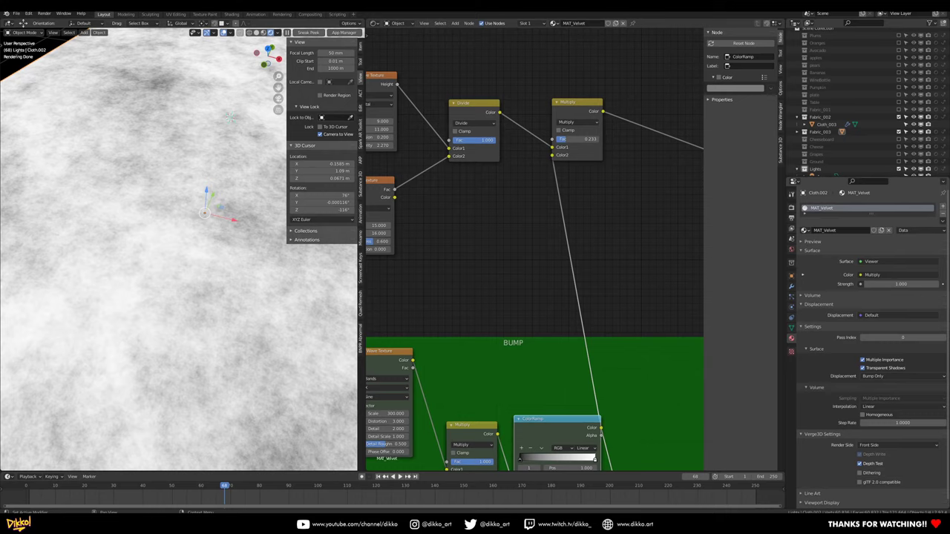
# - Move the Multiply node above the bump frame closer to the Divide node
pyautogui.scroll(-3, 596, 211)
pyautogui.moveTo(600, 203); pyautogui.dragTo(492, 285, button='middle')
pyautogui.moveTo(570, 335); pyautogui.dragTo(634, 325, button='middle')
pyautogui.scroll(2, 590, 294)
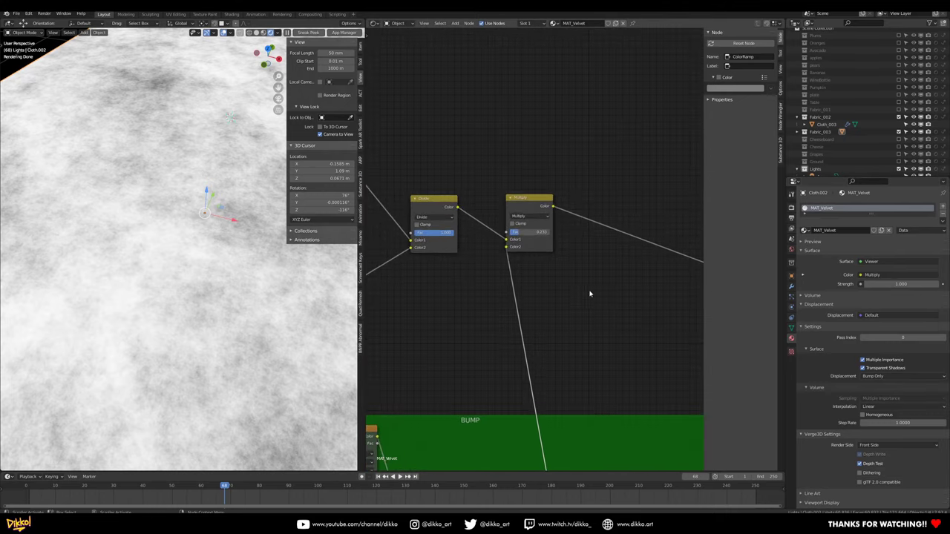
pyautogui.moveTo(513, 197); pyautogui.dragTo(497, 200)
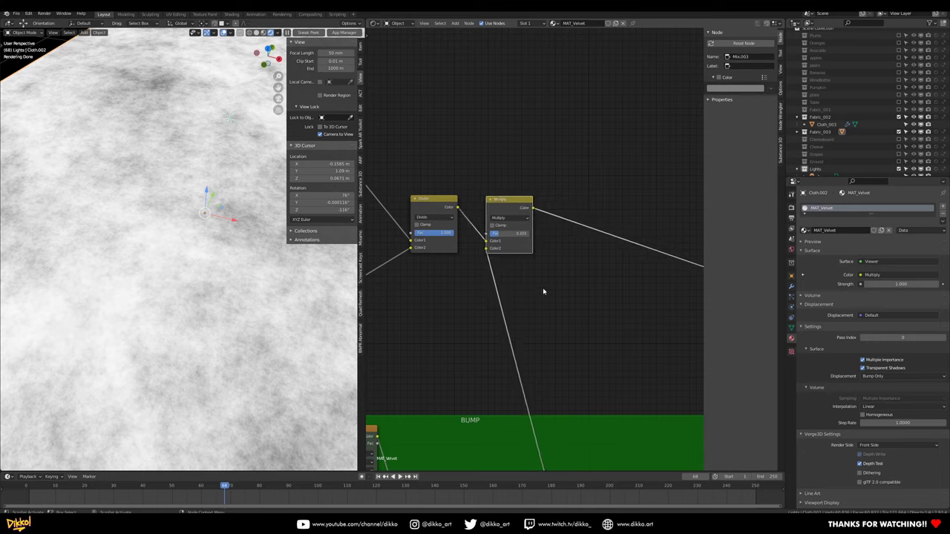
# - Add a ColorRamp node and insert it on the Multiply node's output link
pyautogui.hotkey('shift', 'a')
pyautogui.click(523, 289)
pyautogui.write('ramp')
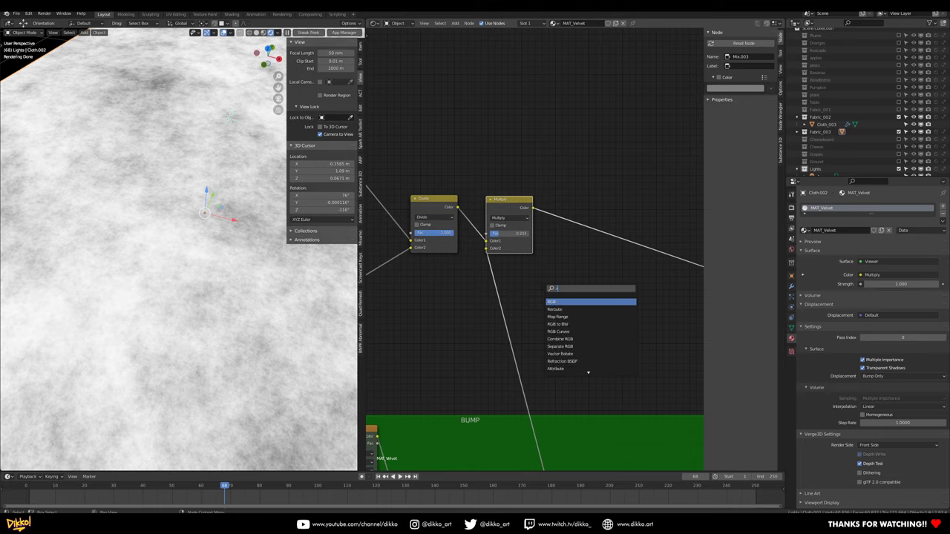
pyautogui.press('Return')
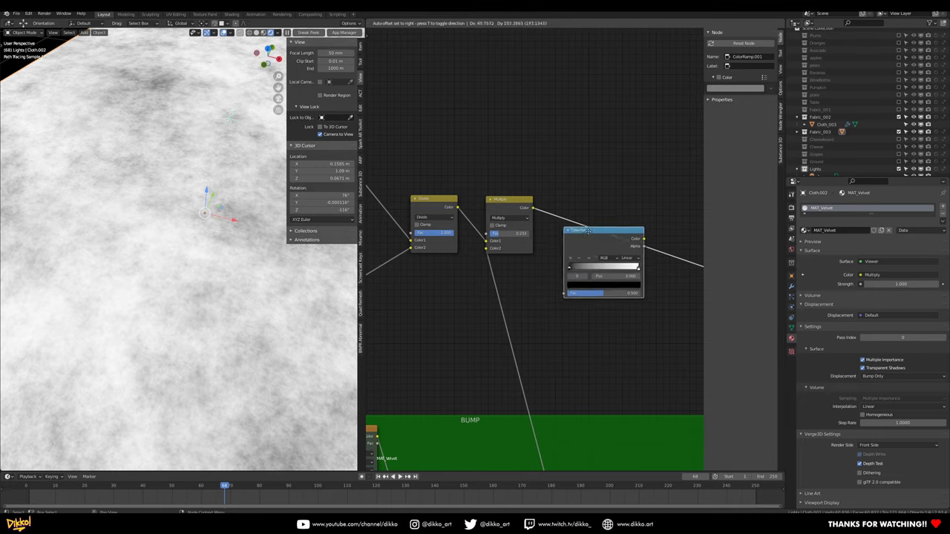
pyautogui.click(584, 273)
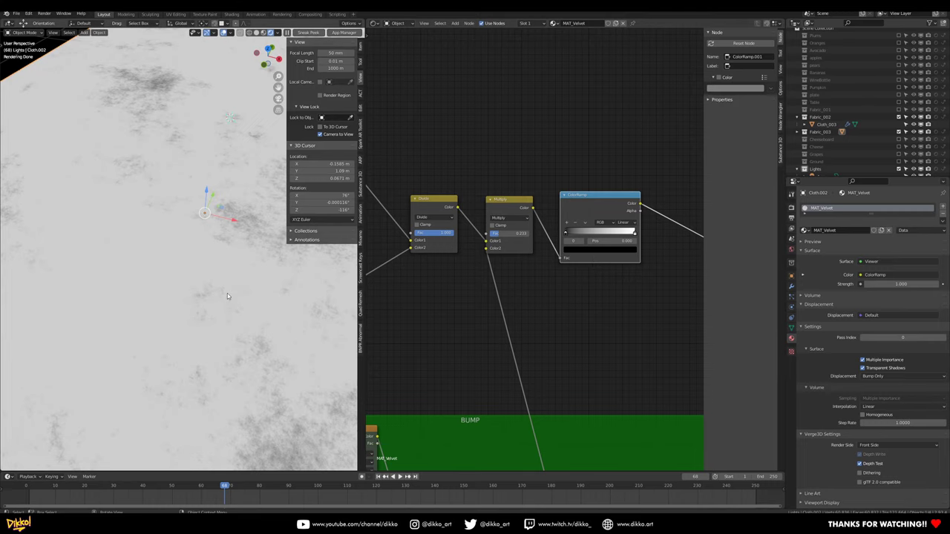
# - Try tightening the new ColorRamp's contrast, with the black stop at 0.077
pyautogui.scroll(-5, 227, 294)
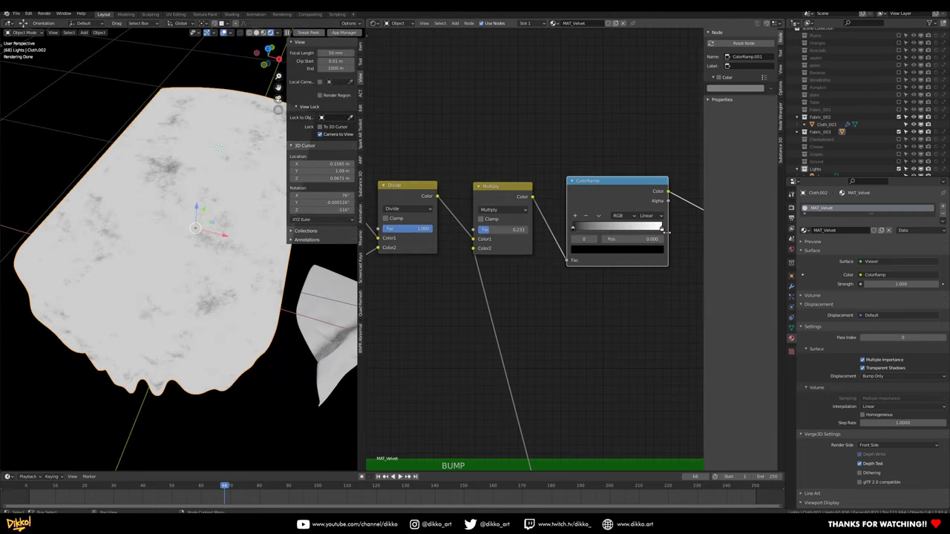
pyautogui.moveTo(572, 227)
pyautogui.mouseDown()
pyautogui.moveTo(659, 228)
pyautogui.moveTo(579, 228)
pyautogui.mouseUp()
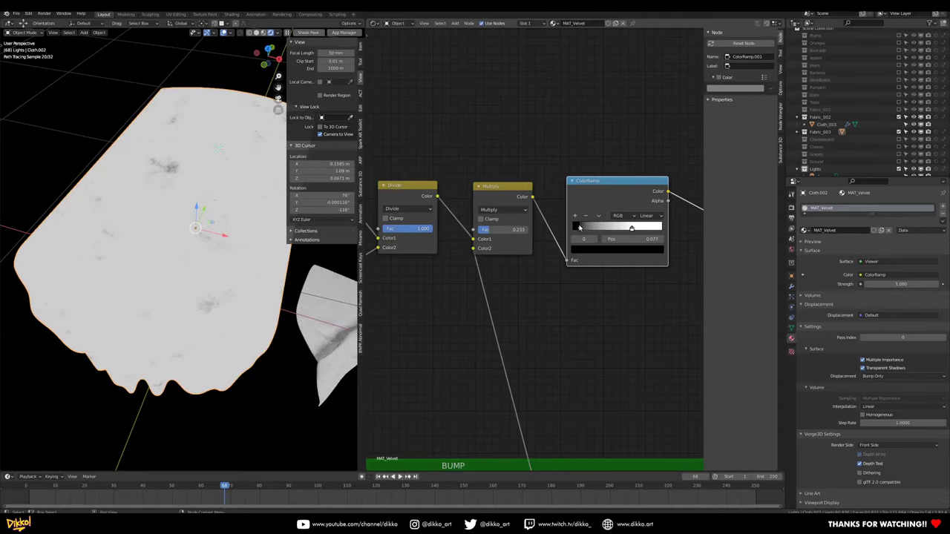
pyautogui.scroll(-2, 579, 227)
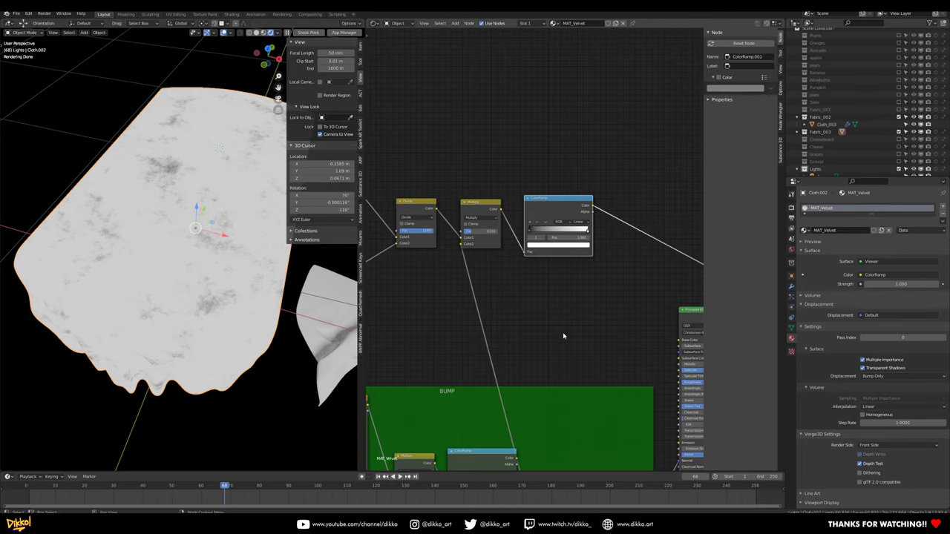
# - Flip the new ColorRamp and reposition its stops, placing the white stop at 0.432 and the black stop near the end
pyautogui.scroll(2, 539, 243)
pyautogui.moveTo(528, 223); pyautogui.dragTo(483, 236)
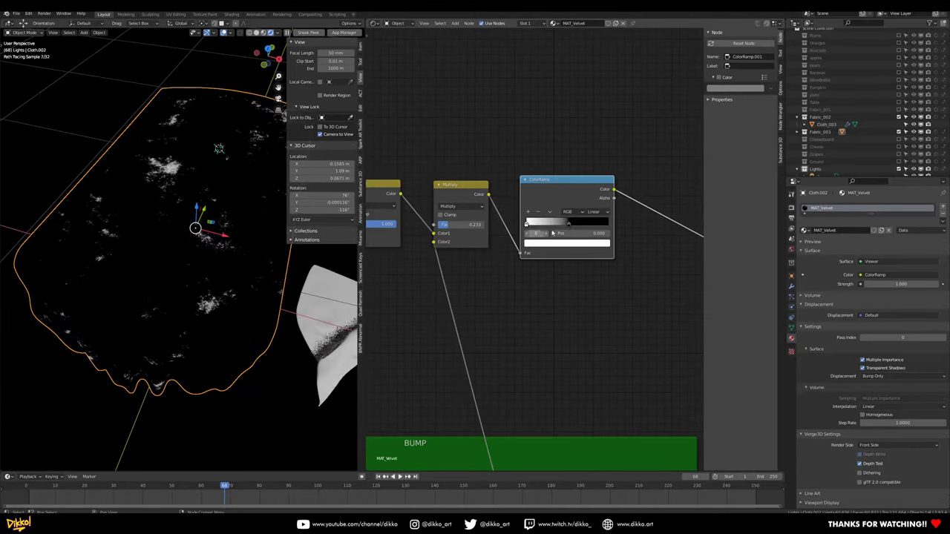
pyautogui.moveTo(572, 226)
pyautogui.mouseDown()
pyautogui.moveTo(601, 222)
pyautogui.moveTo(544, 224)
pyautogui.moveTo(556, 224)
pyautogui.mouseUp()
pyautogui.click(574, 224)
# - Lower the Divide node's Fac to 0.275 and check the pattern on the cloth
pyautogui.moveTo(482, 286); pyautogui.dragTo(627, 289, button='middle')
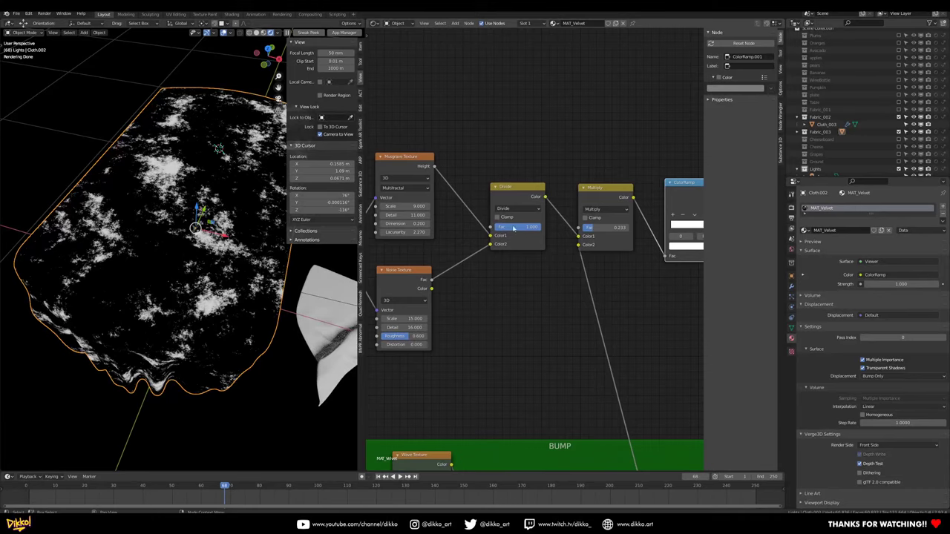
pyautogui.scroll(-3, 504, 297)
pyautogui.moveTo(502, 299); pyautogui.dragTo(455, 333, button='middle')
pyautogui.moveTo(465, 253); pyautogui.dragTo(446, 253)
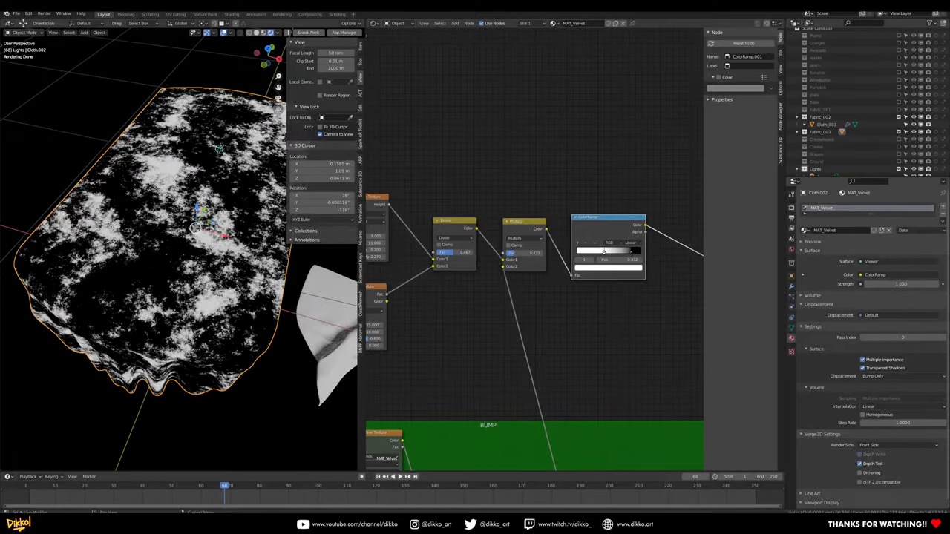
pyautogui.scroll(1, 460, 290)
pyautogui.moveTo(445, 256)
pyautogui.mouseDown()
pyautogui.moveTo(430, 256)
pyautogui.moveTo(438, 253)
pyautogui.mouseUp()
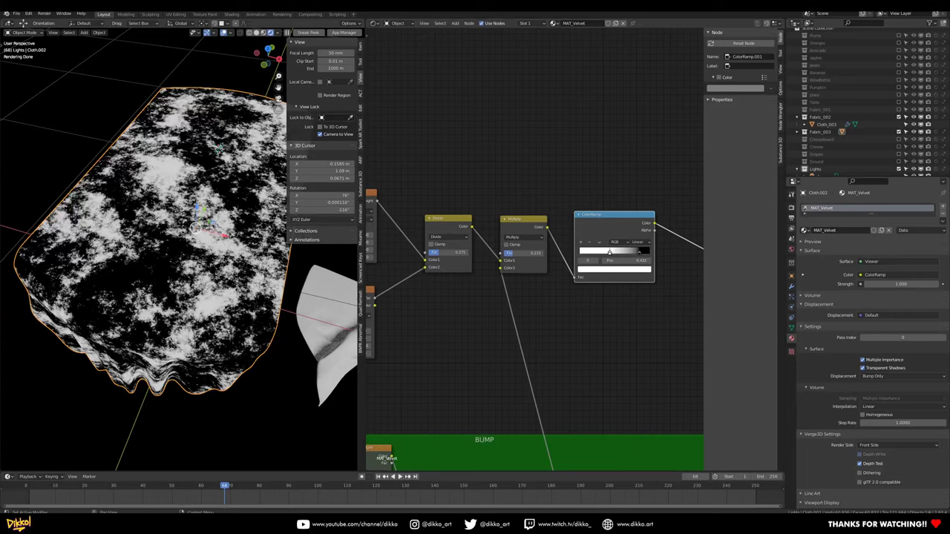
# - Set the Multiply node's Fac to 0.515 and the Divide node's Fac to 0.667
pyautogui.moveTo(520, 253); pyautogui.dragTo(530, 253)
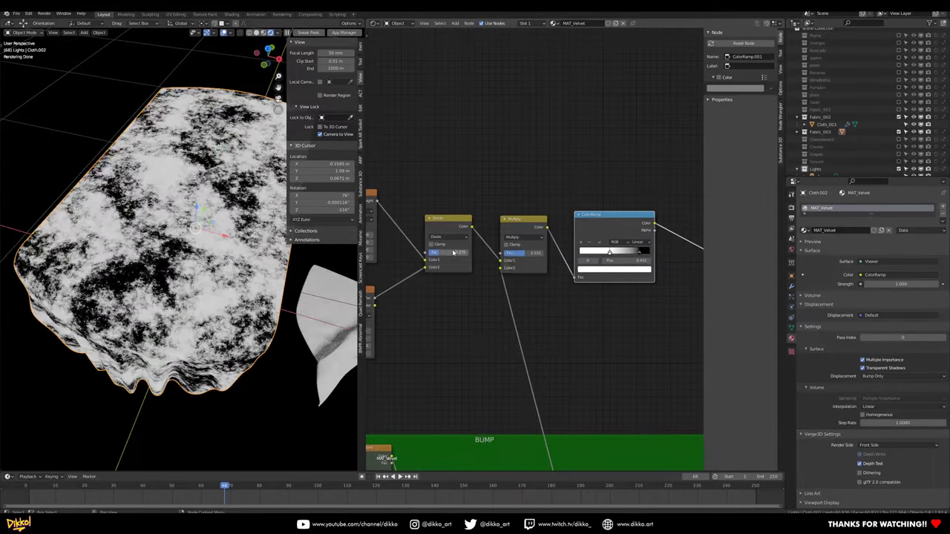
pyautogui.moveTo(454, 253); pyautogui.dragTo(456, 253)
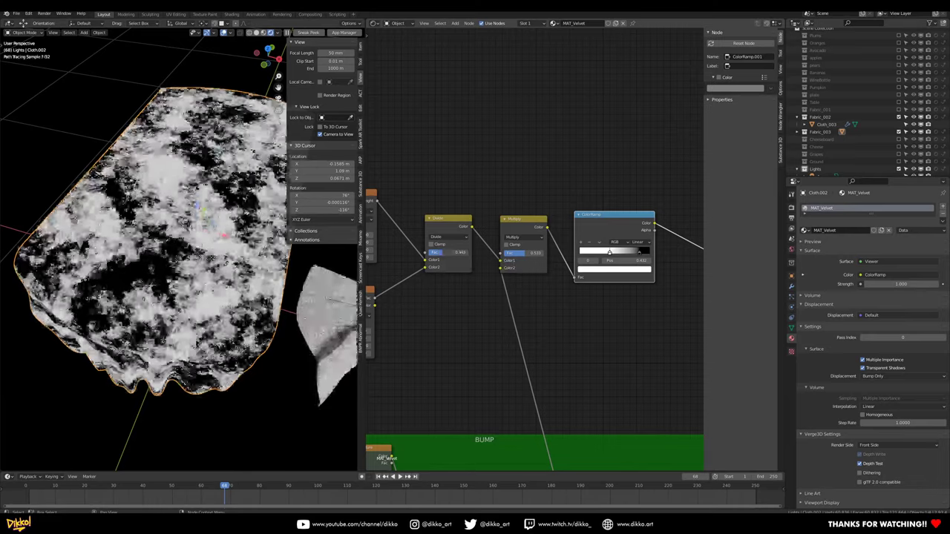
pyautogui.moveTo(447, 253); pyautogui.dragTo(541, 253)
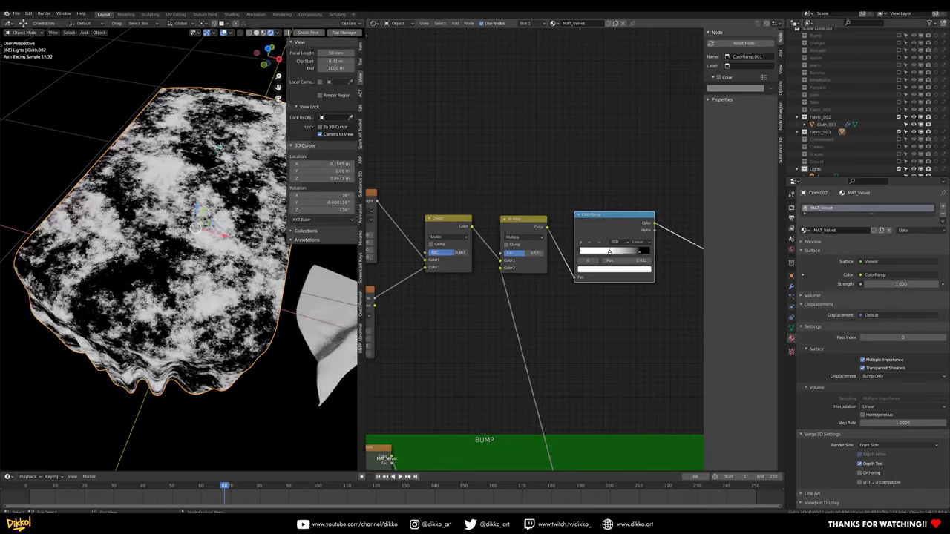
# - Examine the black-and-white mask pattern on the draped cloth from a low angle and up close
pyautogui.moveTo(340, 268)
pyautogui.mouseDown(button='middle')
pyautogui.moveTo(199, 287)
pyautogui.moveTo(190, 253)
pyautogui.mouseUp(button='middle')
pyautogui.scroll(3, 190, 254)
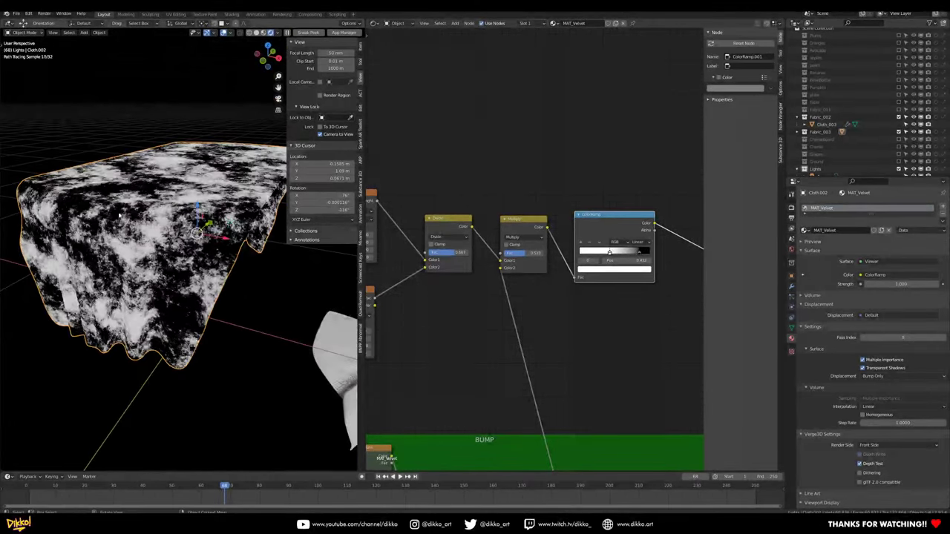
pyautogui.scroll(5, 132, 247)
pyautogui.scroll(-2, 134, 248)
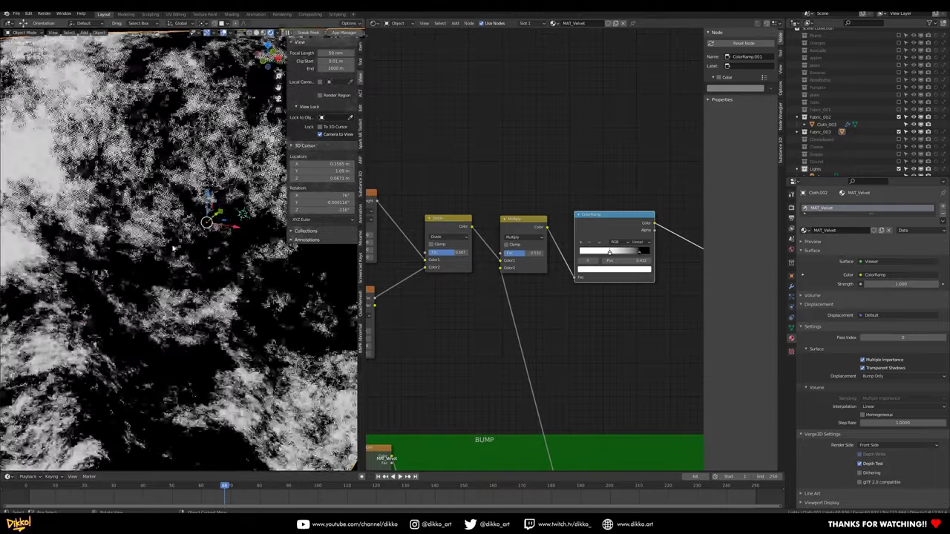
pyautogui.scroll(1, 134, 248)
pyautogui.scroll(-1, 134, 248)
pyautogui.moveTo(133, 247); pyautogui.dragTo(137, 273, button='middle')
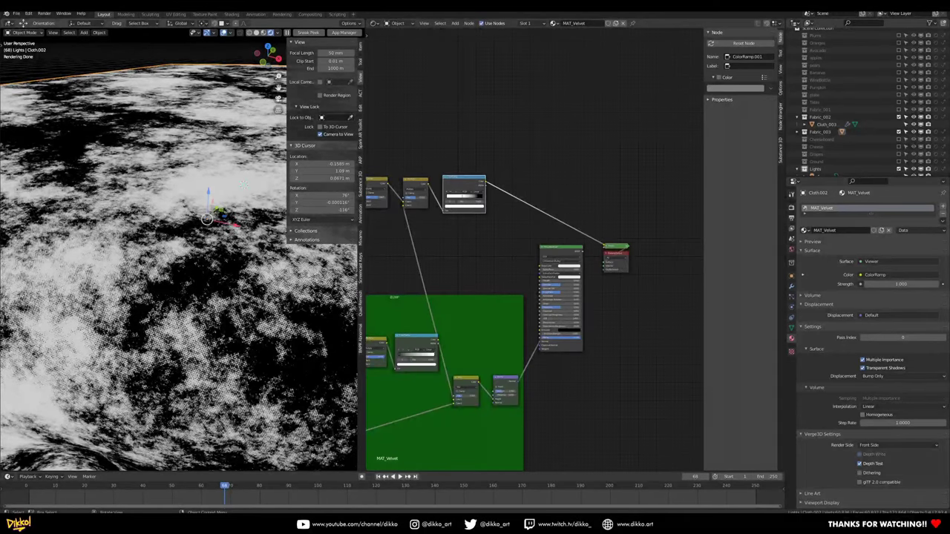
# - Reposition the mask node chain above the BUMP frame and move the Principled BSDF lower to free space before the output
pyautogui.moveTo(535, 248); pyautogui.dragTo(658, 236, button='middle')
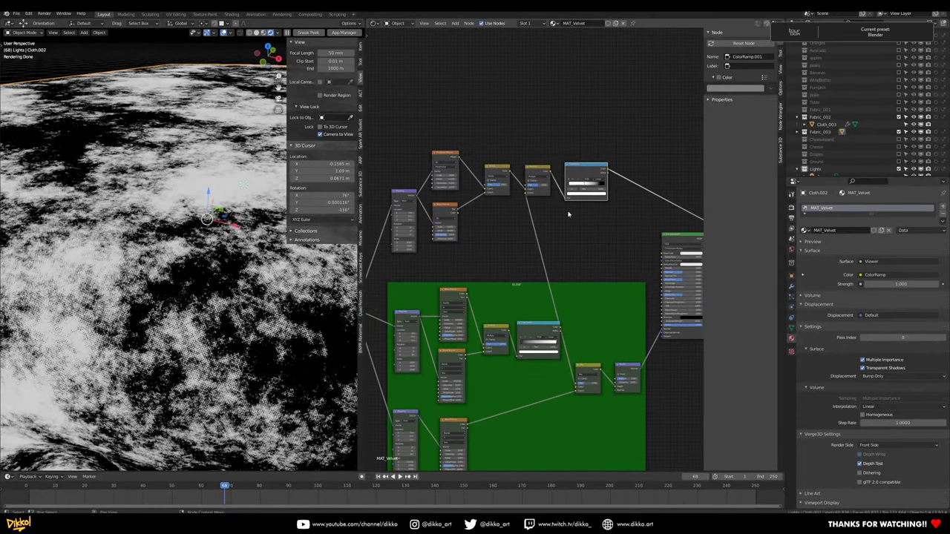
pyautogui.scroll(-1, 433, 161)
pyautogui.moveTo(405, 151); pyautogui.dragTo(578, 239)
pyautogui.moveTo(580, 189); pyautogui.dragTo(555, 181)
pyautogui.moveTo(597, 229); pyautogui.dragTo(512, 242, button='middle')
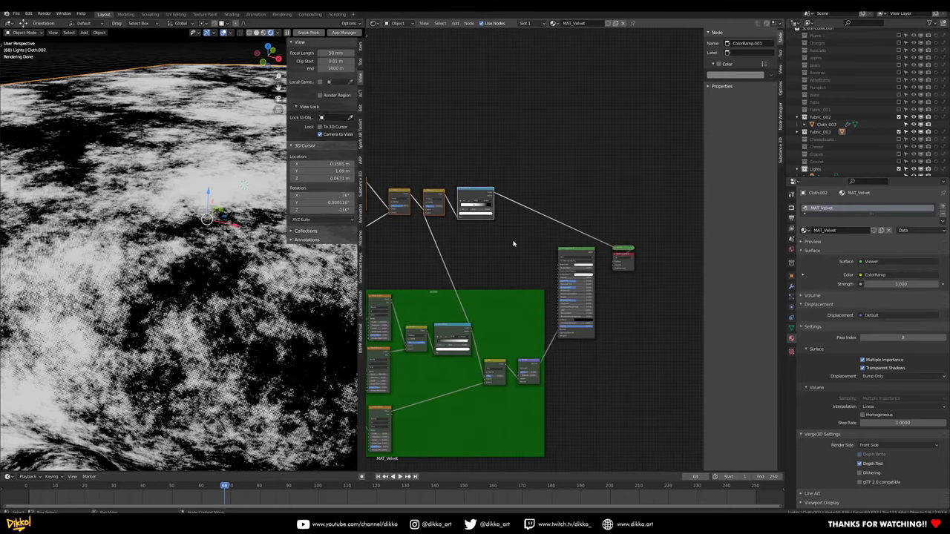
pyautogui.moveTo(575, 254); pyautogui.dragTo(592, 283)
# - Add a MixRGB node on the link between the mask ColorRamp and the Viewer
pyautogui.hotkey('shift', 'a')
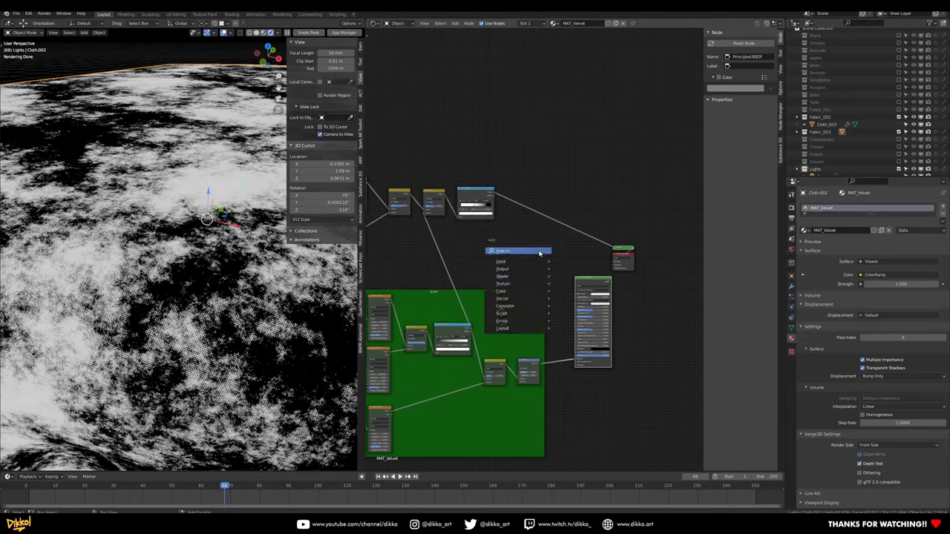
pyautogui.click(545, 251)
pyautogui.write('mix')
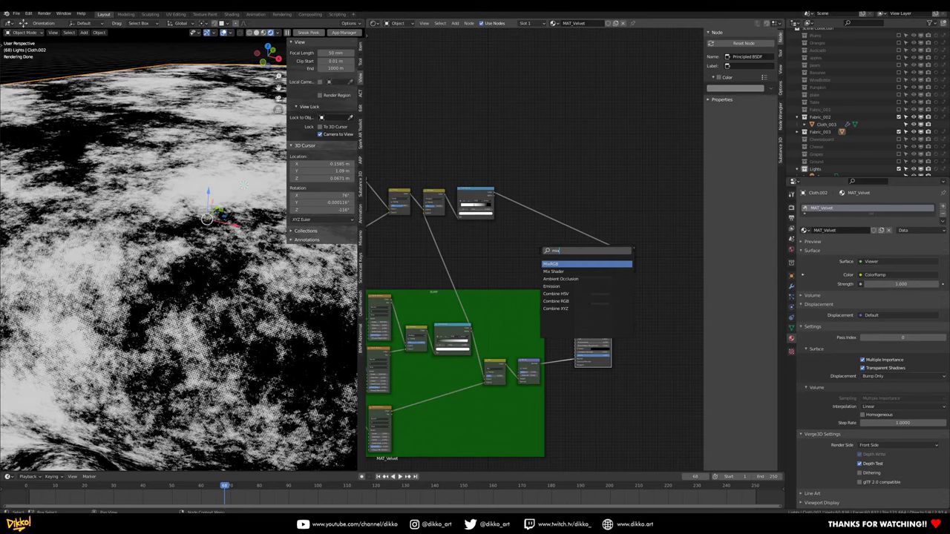
pyautogui.press('Return')
pyautogui.click(569, 226)
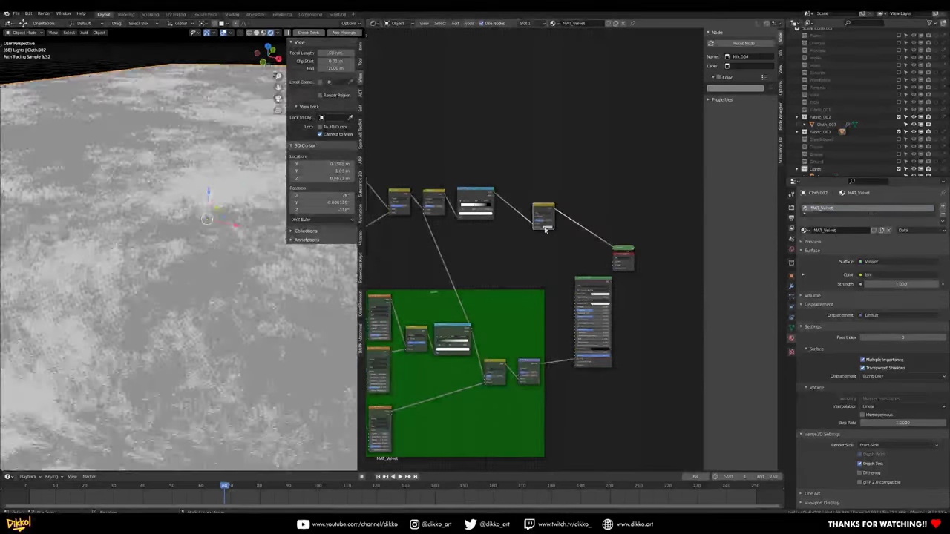
# - Rewire the mask ColorRamp's Color output into the Mix node's Fac and place the Mix node closer to the ramp
pyautogui.scroll(1, 553, 246)
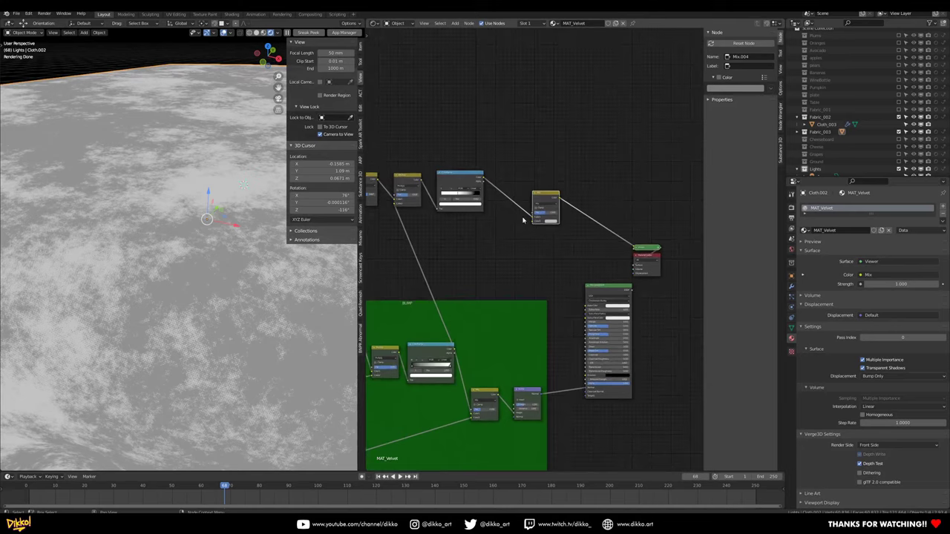
pyautogui.scroll(2, 523, 220)
pyautogui.moveTo(428, 149); pyautogui.dragTo(422, 158)
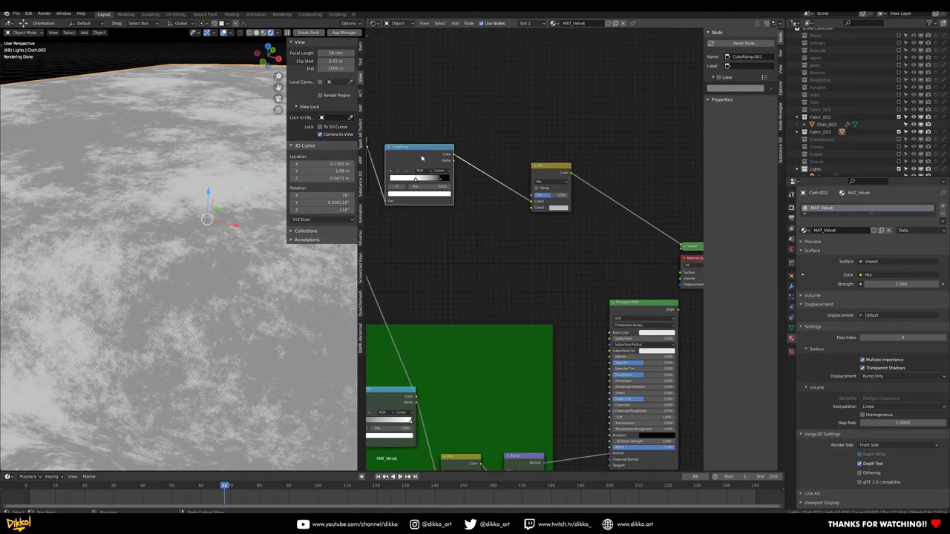
pyautogui.moveTo(472, 150); pyautogui.dragTo(517, 164, button='middle')
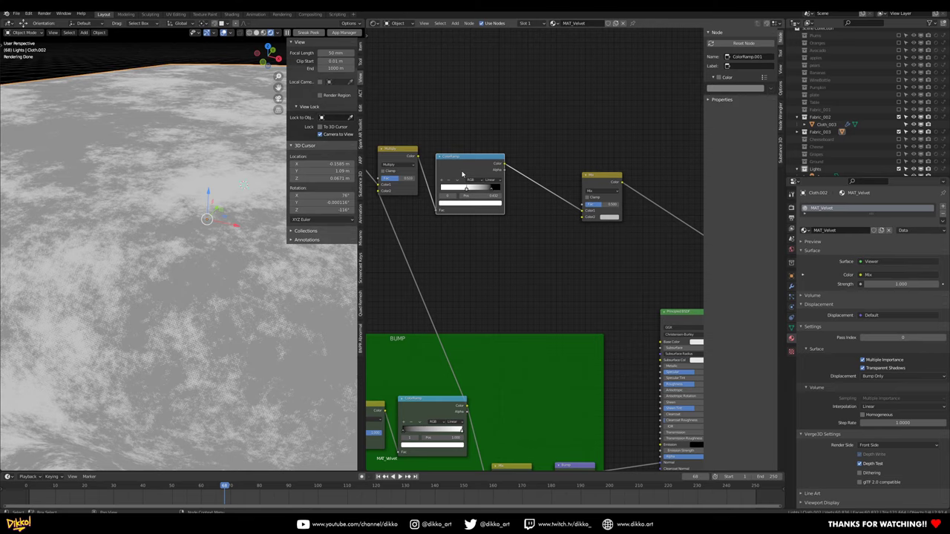
pyautogui.moveTo(463, 185); pyautogui.dragTo(489, 186)
pyautogui.moveTo(583, 213)
pyautogui.mouseDown()
pyautogui.moveTo(523, 175)
pyautogui.moveTo(581, 205)
pyautogui.moveTo(611, 207)
pyautogui.moveTo(583, 210)
pyautogui.moveTo(587, 202)
pyautogui.moveTo(575, 200)
pyautogui.mouseUp()
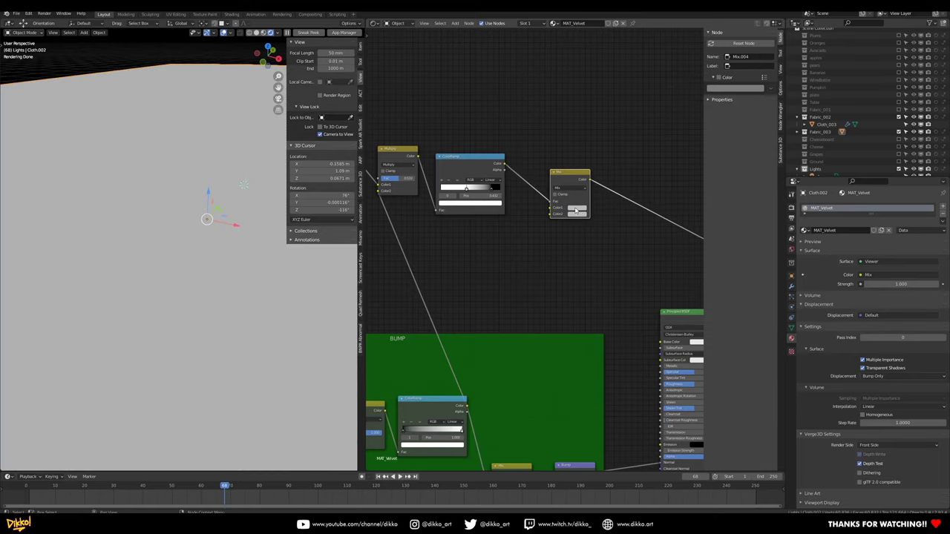
# - Set the Mix node's Color1 to a deep red
pyautogui.click(577, 209)
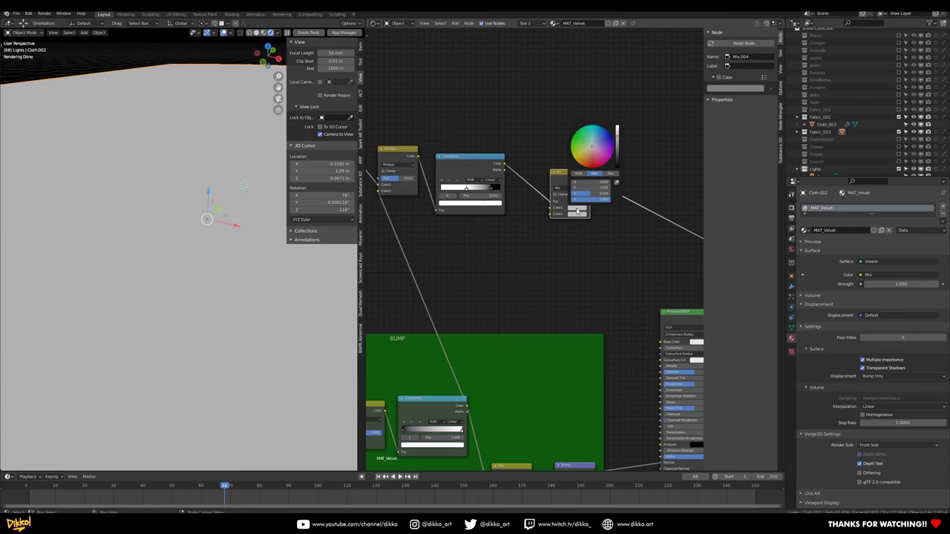
pyautogui.click(596, 155)
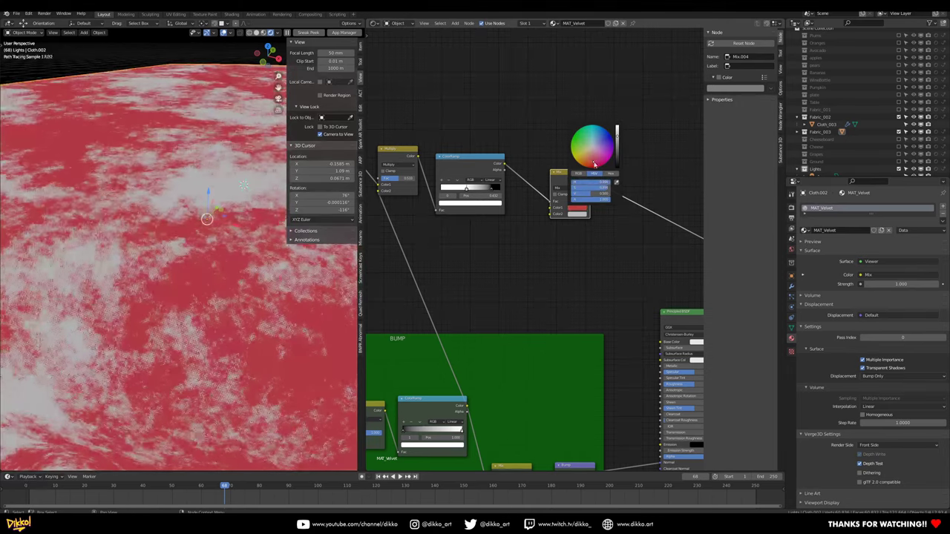
pyautogui.click(618, 144)
# - Set the Mix node's Color2 to a very dark, nearly black red
pyautogui.click(576, 214)
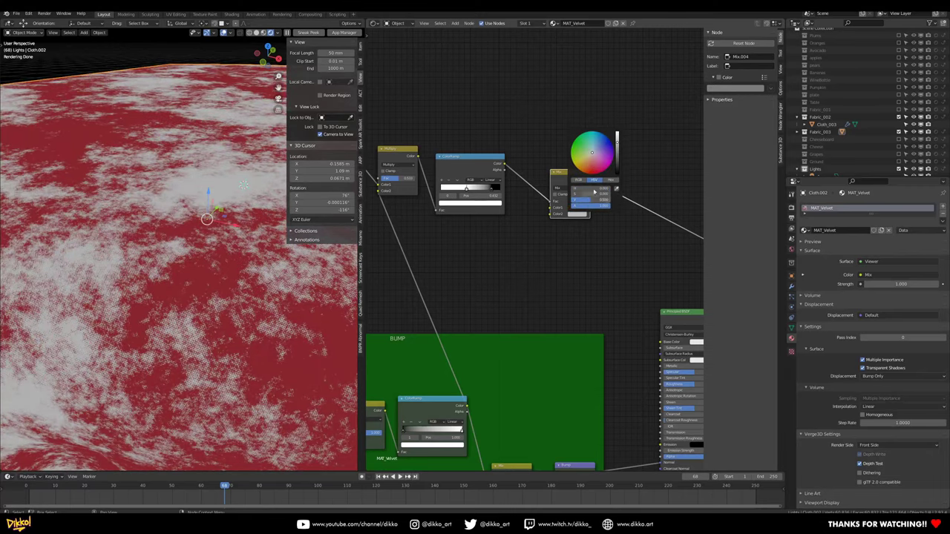
pyautogui.click(572, 215)
pyautogui.moveTo(618, 163); pyautogui.dragTo(617, 164)
pyautogui.click(593, 171)
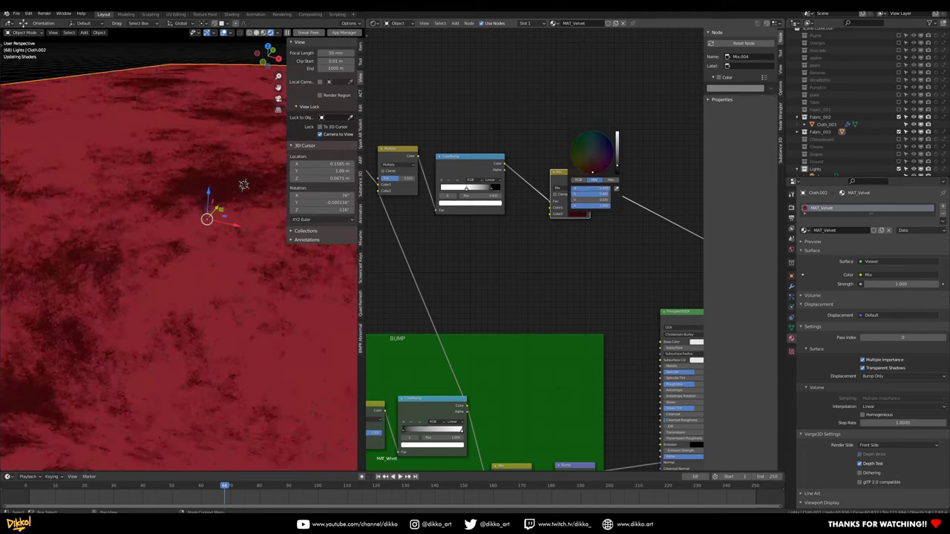
pyautogui.moveTo(617, 166); pyautogui.dragTo(618, 173)
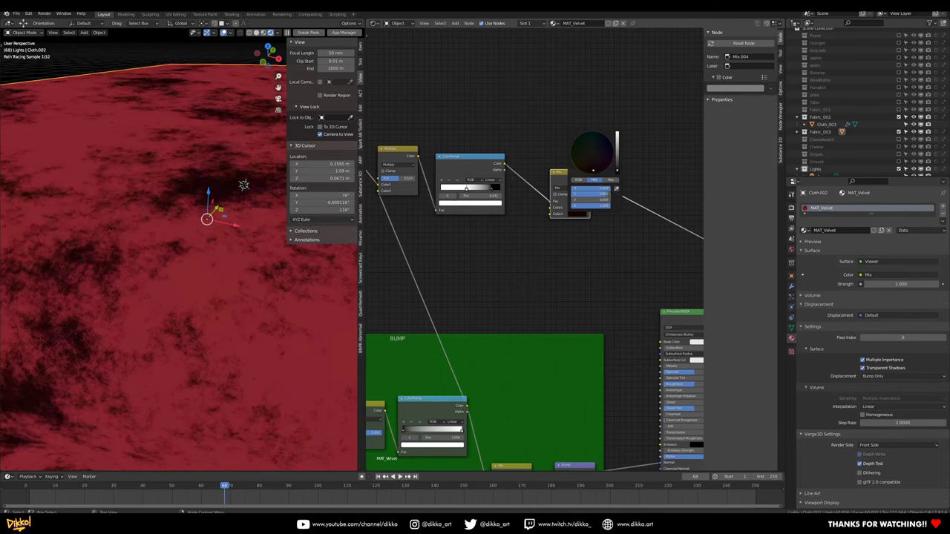
# - Set the scene's color management Look to Medium High Contrast
pyautogui.scroll(-3, 187, 282)
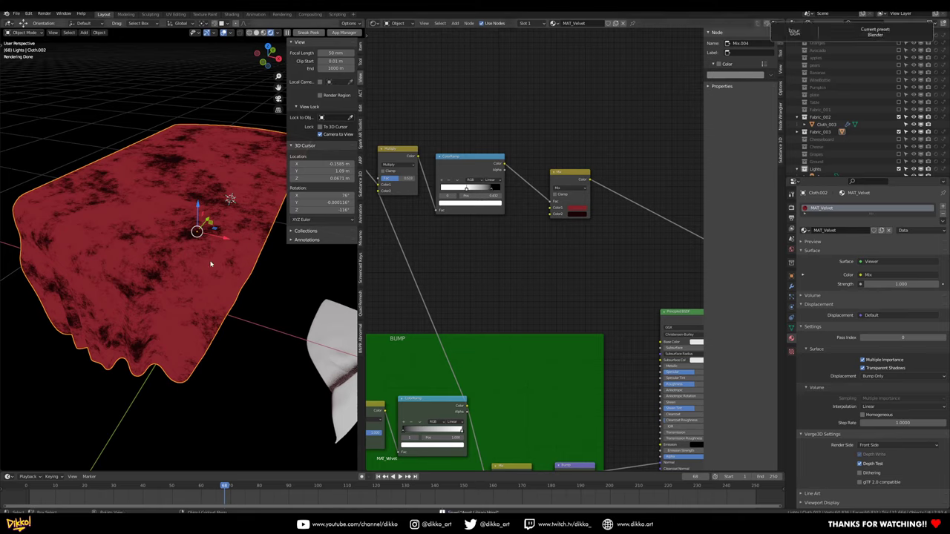
pyautogui.click(791, 211)
pyautogui.scroll(-2, 835, 452)
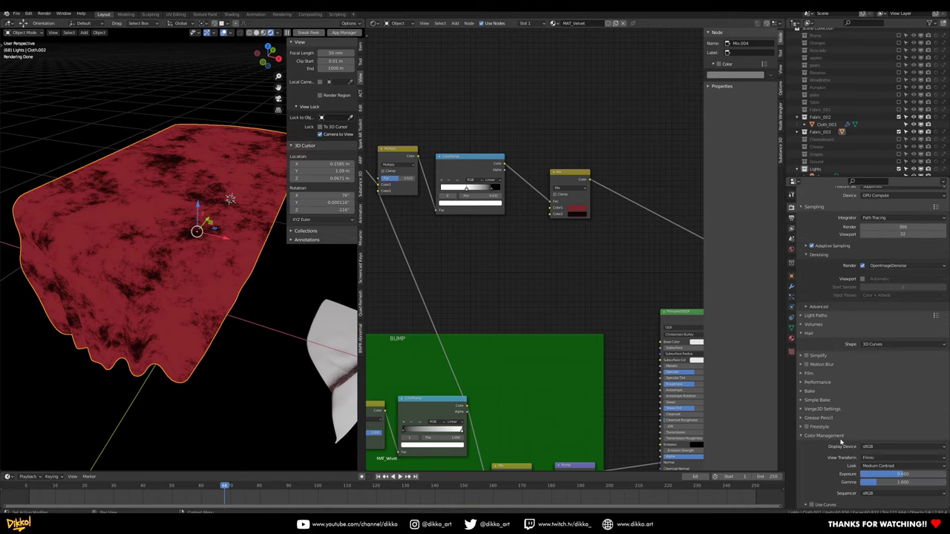
pyautogui.click(875, 468)
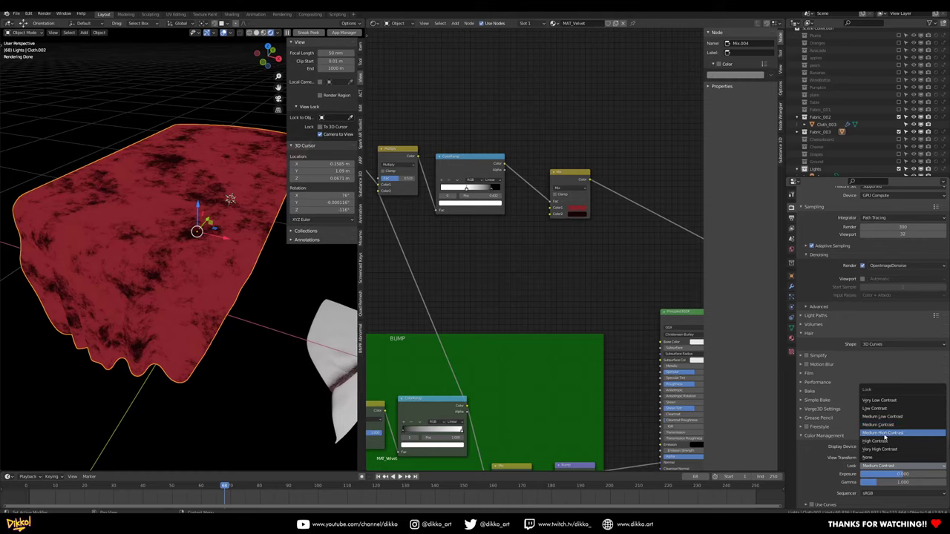
pyautogui.click(883, 433)
# - Widen the mask ColorRamp's gradient by moving the white stop toward the start and placing the black stop at about 0.87
pyautogui.moveTo(536, 265); pyautogui.dragTo(558, 337, button='middle')
pyautogui.scroll(3, 534, 256)
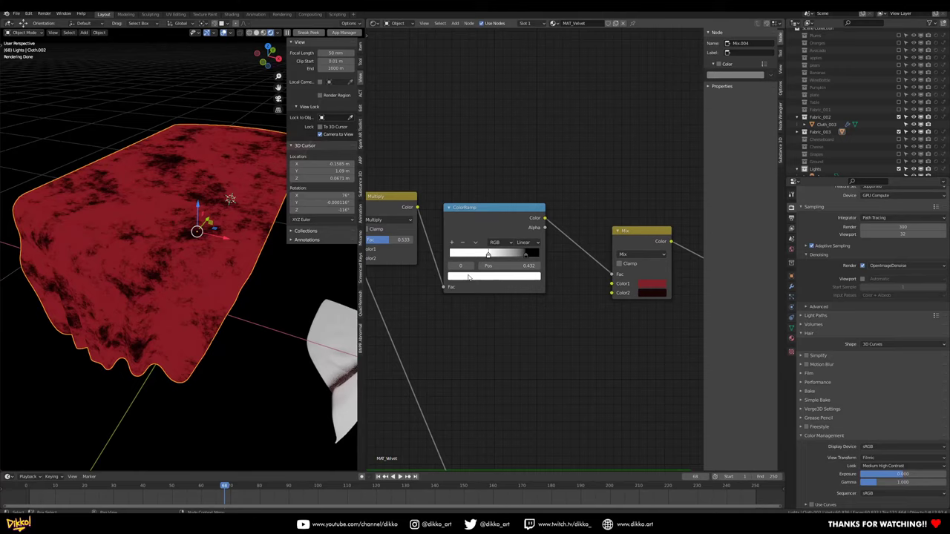
pyautogui.moveTo(651, 267); pyautogui.dragTo(632, 253)
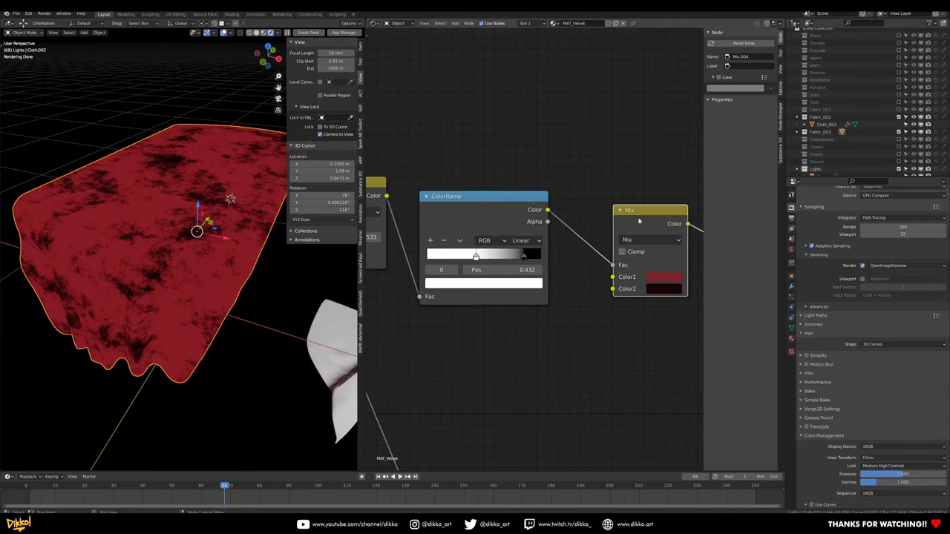
pyautogui.moveTo(525, 257)
pyautogui.mouseDown()
pyautogui.moveTo(535, 258)
pyautogui.moveTo(514, 257)
pyautogui.moveTo(535, 257)
pyautogui.mouseUp()
pyautogui.moveTo(476, 257)
pyautogui.mouseDown()
pyautogui.moveTo(447, 258)
pyautogui.moveTo(463, 257)
pyautogui.mouseUp()
pyautogui.moveTo(534, 255); pyautogui.dragTo(523, 256)
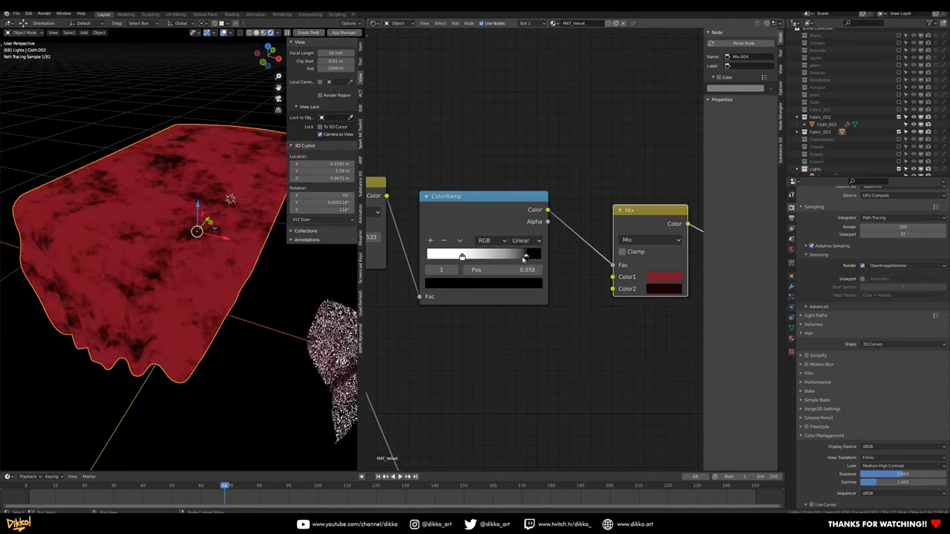
# - Set the Divide node's Fac to 0.350 and the Multiply node's Fac to 0.583
pyautogui.moveTo(469, 345); pyautogui.dragTo(659, 347, button='middle')
pyautogui.moveTo(440, 238); pyautogui.dragTo(404, 238)
pyautogui.moveTo(522, 241)
pyautogui.mouseDown()
pyautogui.moveTo(502, 242)
pyautogui.moveTo(521, 239)
pyautogui.mouseUp()
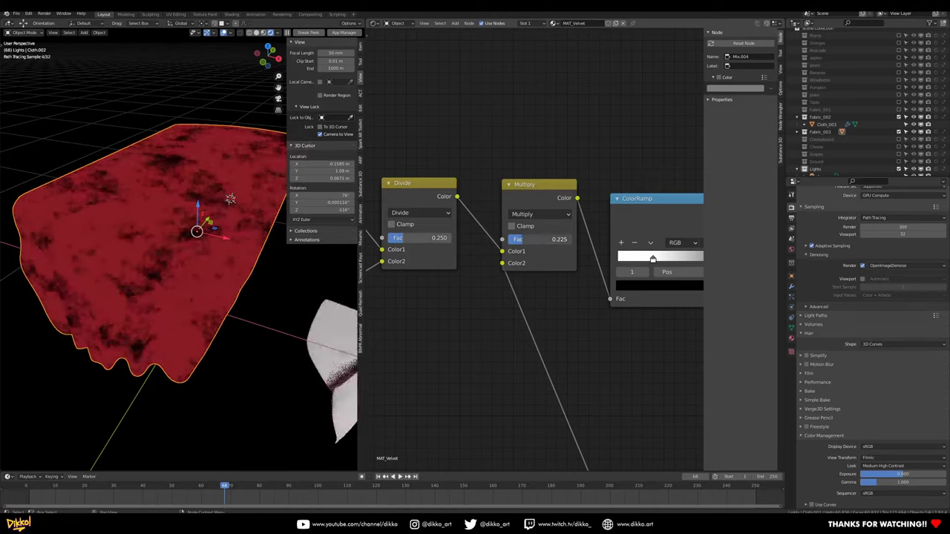
pyautogui.moveTo(422, 239); pyautogui.dragTo(428, 239)
pyautogui.moveTo(517, 240); pyautogui.dragTo(539, 240)
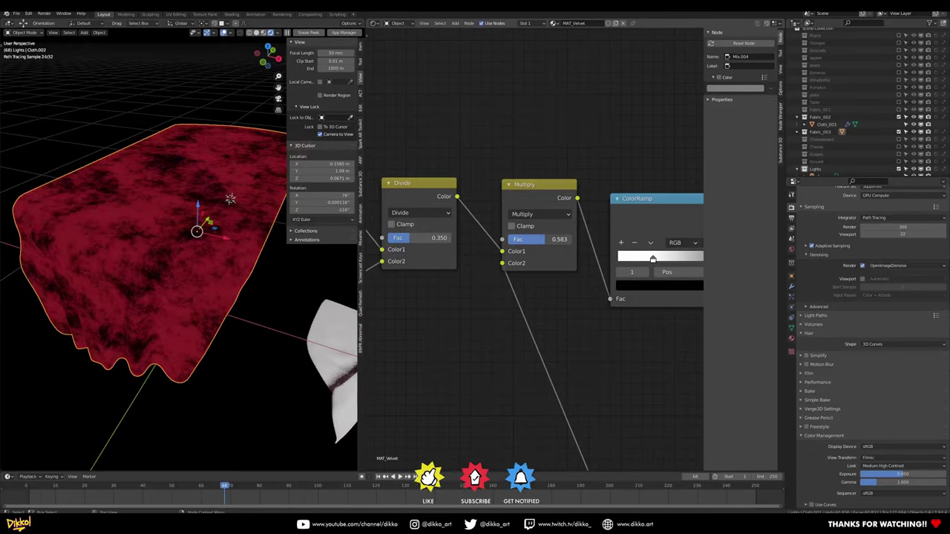
# - Move the red Mix node down, link its Color to the Principled BSDF's Base Color, and route that shader to the Material Output
pyautogui.scroll(-1, 205, 280)
pyautogui.moveTo(205, 280); pyautogui.dragTo(261, 303, button='middle')
pyautogui.moveTo(577, 330); pyautogui.dragTo(558, 221, button='middle')
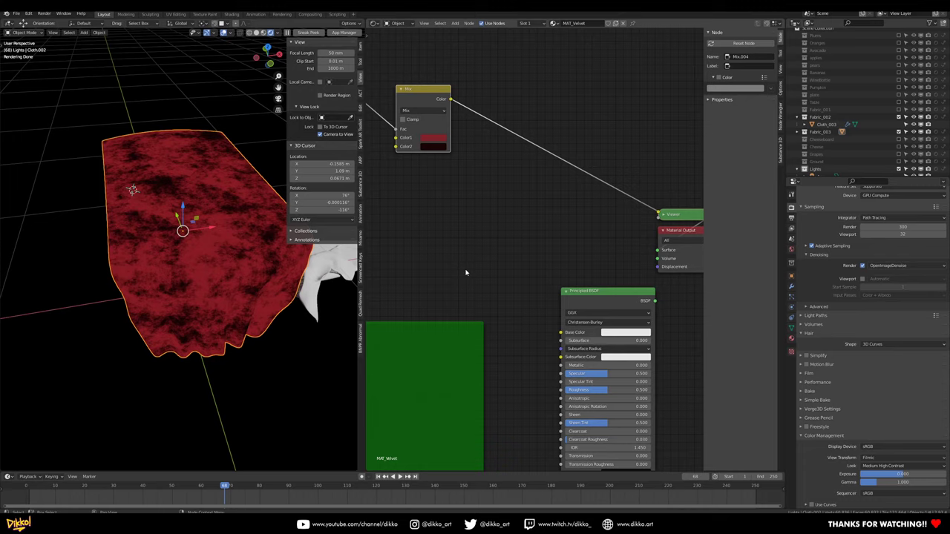
pyautogui.moveTo(466, 273); pyautogui.dragTo(444, 241, button='middle')
pyautogui.moveTo(399, 66); pyautogui.dragTo(400, 169)
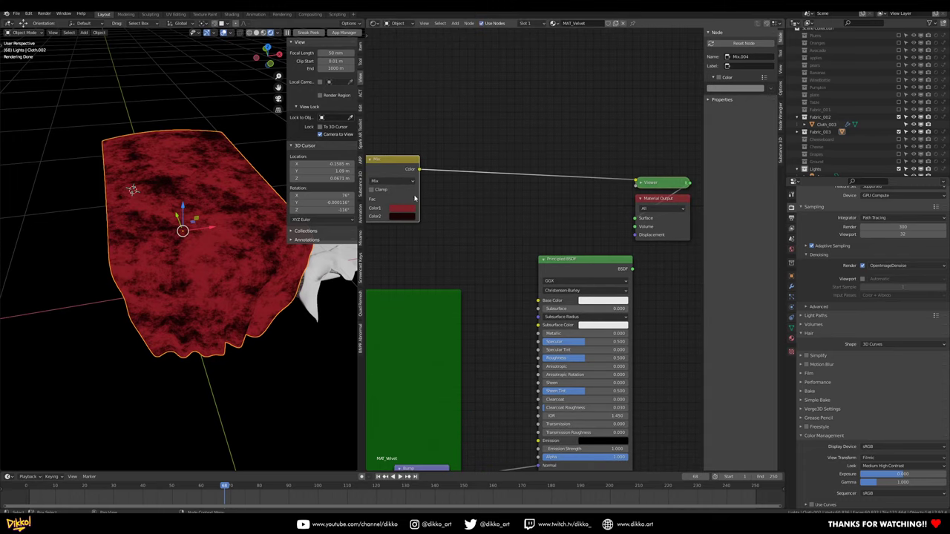
pyautogui.moveTo(414, 198); pyautogui.dragTo(486, 196, button='middle')
pyautogui.moveTo(490, 163); pyautogui.dragTo(479, 157, button='middle')
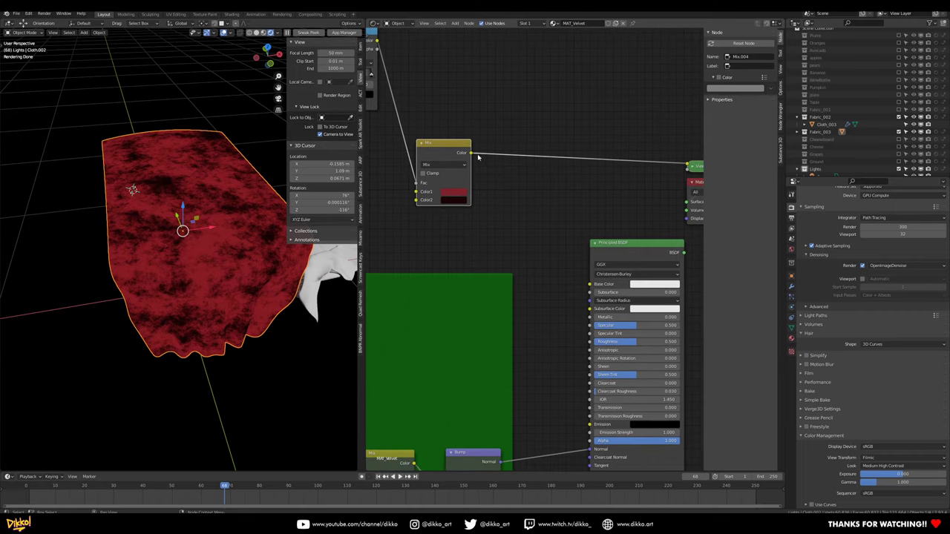
pyautogui.moveTo(470, 154); pyautogui.dragTo(590, 284)
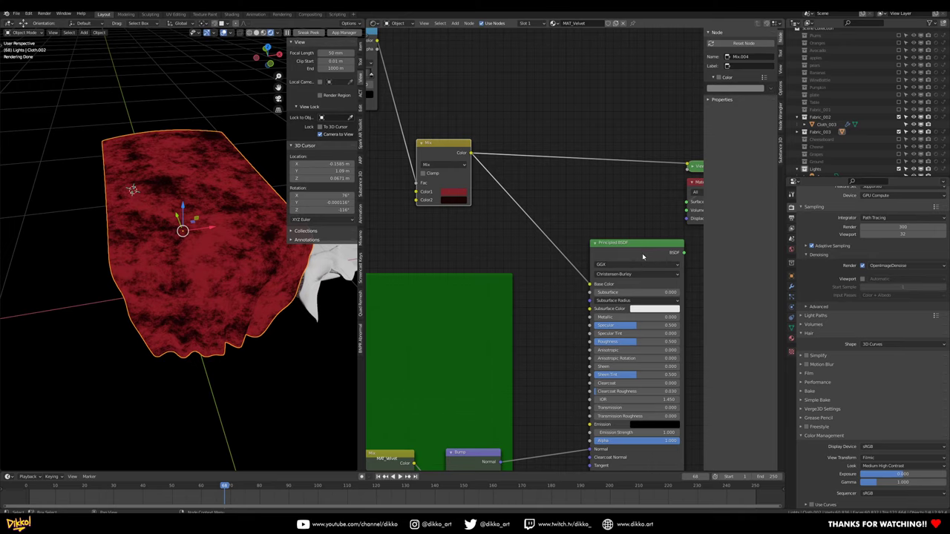
pyautogui.moveTo(642, 253); pyautogui.dragTo(493, 247, button='middle')
pyautogui.keyDown('ctrl'); pyautogui.keyDown('shift'); pyautogui.click(483, 236); pyautogui.keyUp('shift'); pyautogui.keyUp('ctrl')
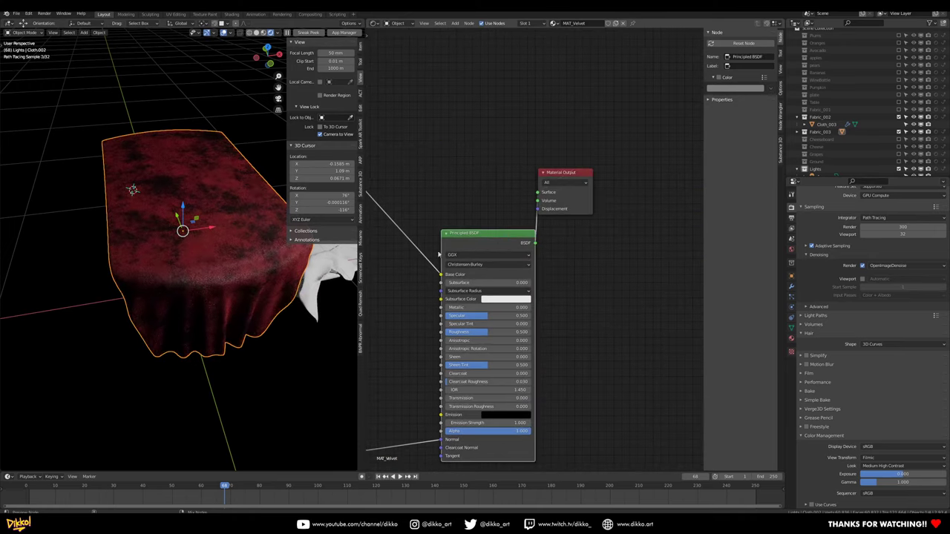
# - Examine the weave detail and velvet shading on the draped cloth from close up and from a distance
pyautogui.moveTo(201, 302); pyautogui.dragTo(158, 328, button='middle')
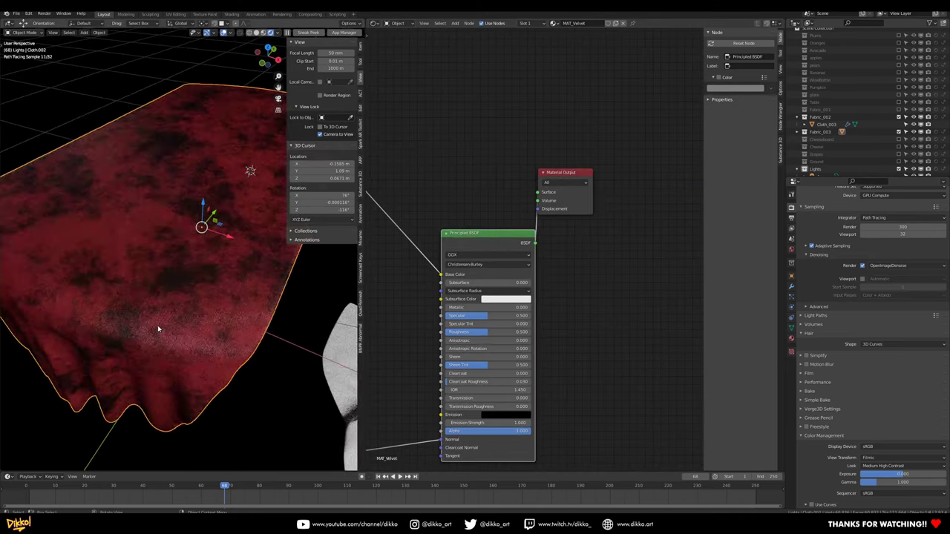
pyautogui.scroll(2, 171, 361)
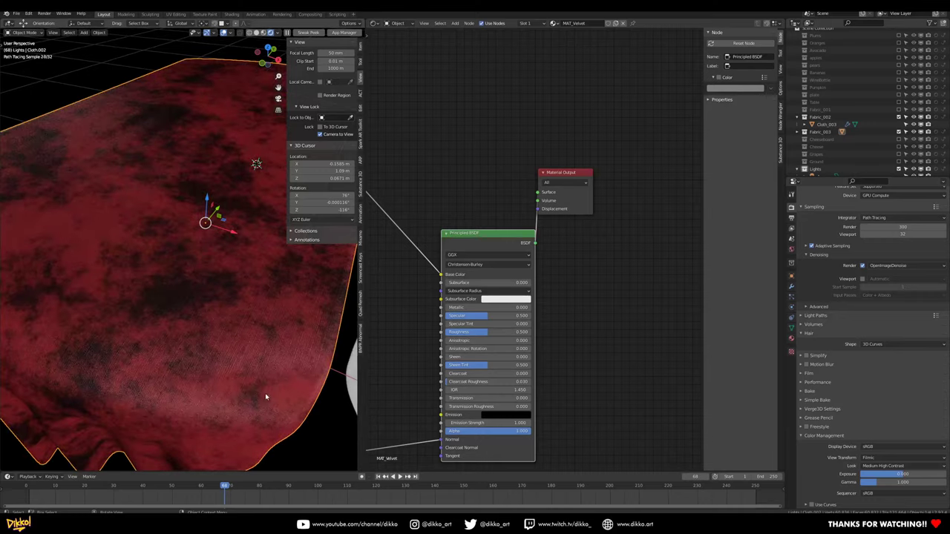
pyautogui.scroll(1, 269, 396)
pyautogui.keyDown('shift'); pyautogui.moveTo(272, 394); pyautogui.dragTo(267, 363, button='middle'); pyautogui.keyUp('shift')
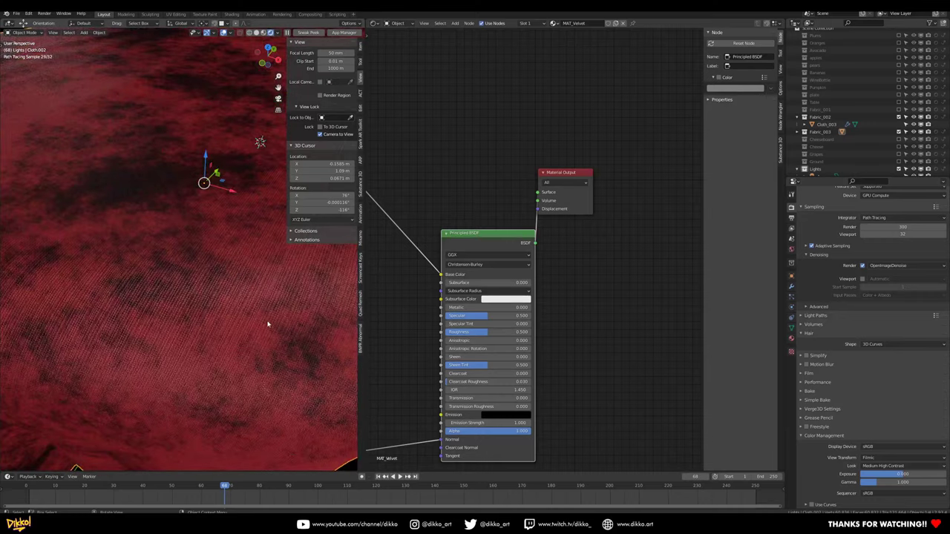
pyautogui.scroll(-3, 268, 324)
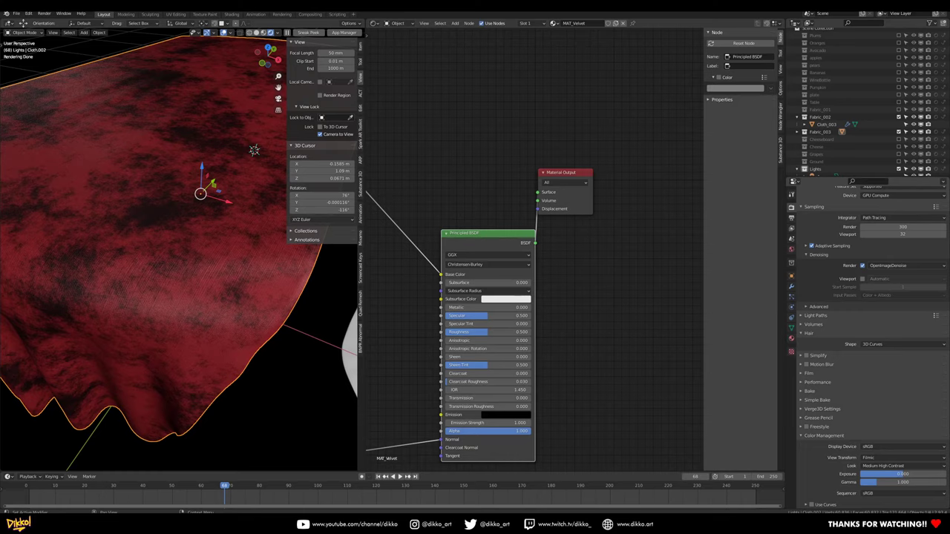
pyautogui.scroll(-2, 207, 300)
pyautogui.moveTo(211, 299); pyautogui.dragTo(180, 283, button='middle')
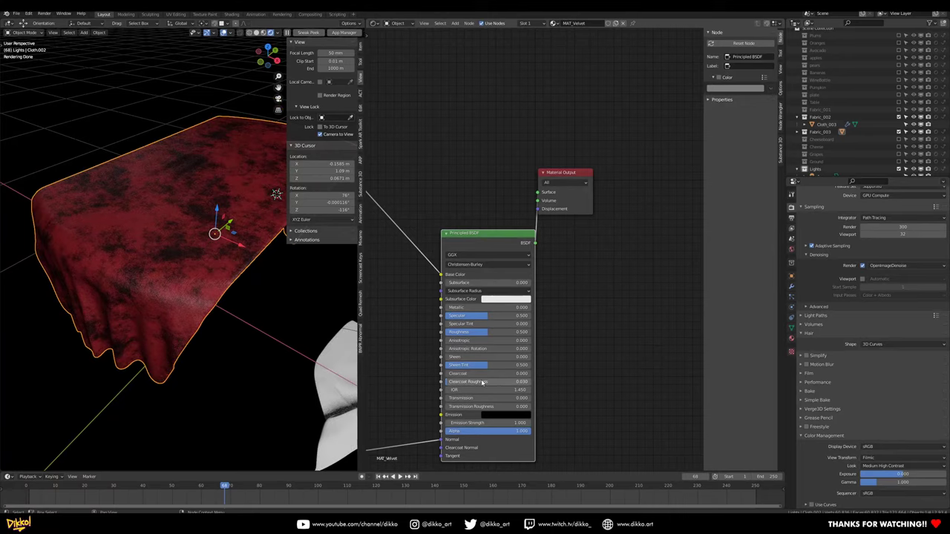
# - Try Sheen at 1 on the Principled BSDF and return it to 0 to compare the cloth's edge highlights
pyautogui.moveTo(604, 378); pyautogui.dragTo(700, 333, button='middle')
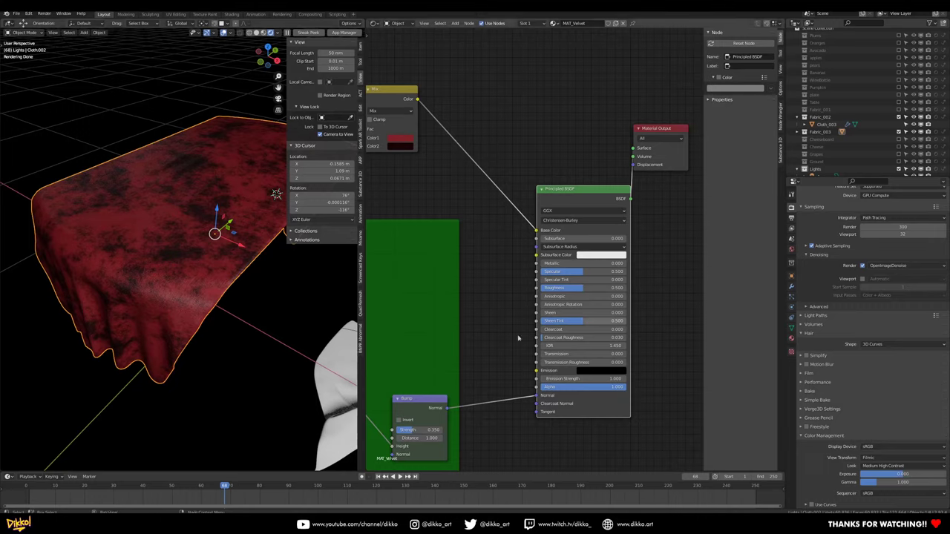
pyautogui.moveTo(556, 312)
pyautogui.mouseDown()
pyautogui.moveTo(625, 312)
pyautogui.moveTo(543, 312)
pyautogui.mouseUp()
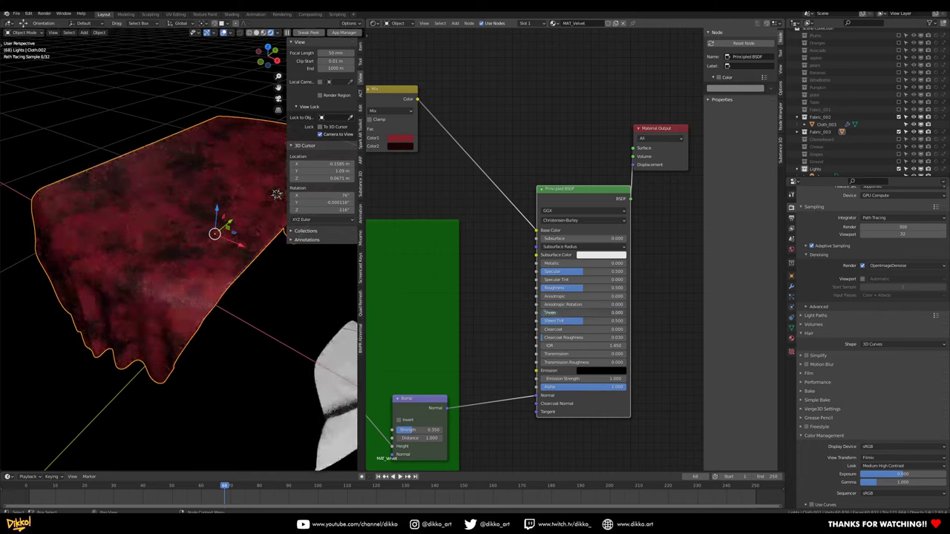
pyautogui.moveTo(200, 307); pyautogui.dragTo(166, 299, button='middle')
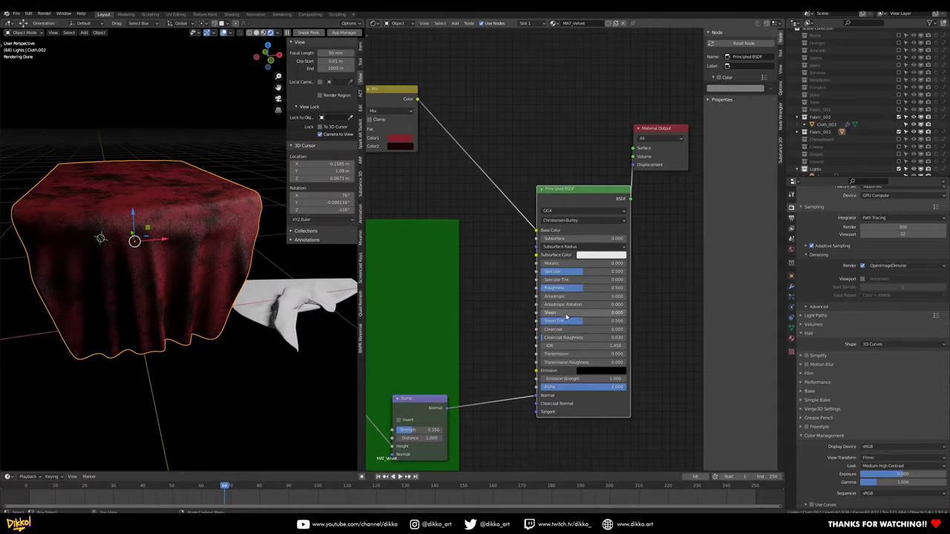
pyautogui.moveTo(566, 312); pyautogui.dragTo(610, 320)
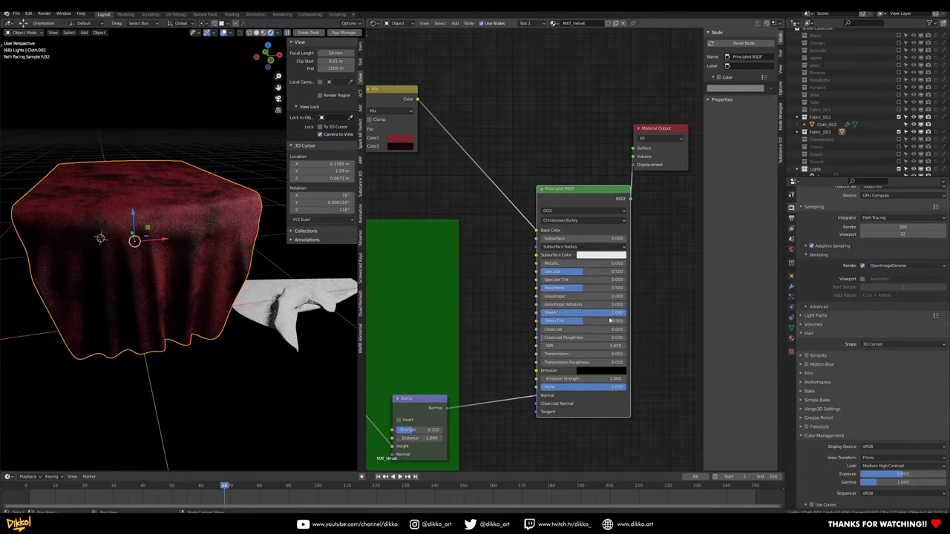
pyautogui.moveTo(228, 294); pyautogui.dragTo(254, 191, button='middle')
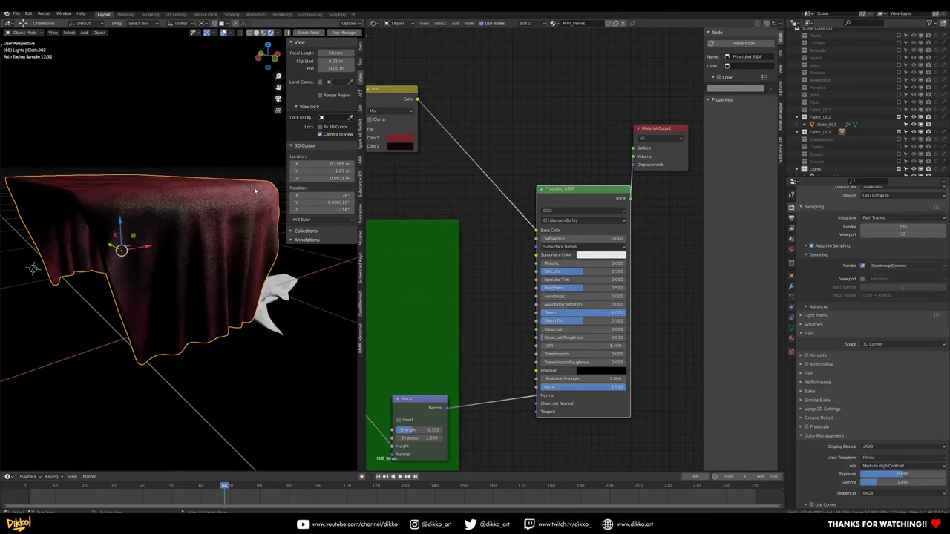
pyautogui.moveTo(589, 313); pyautogui.dragTo(512, 312)
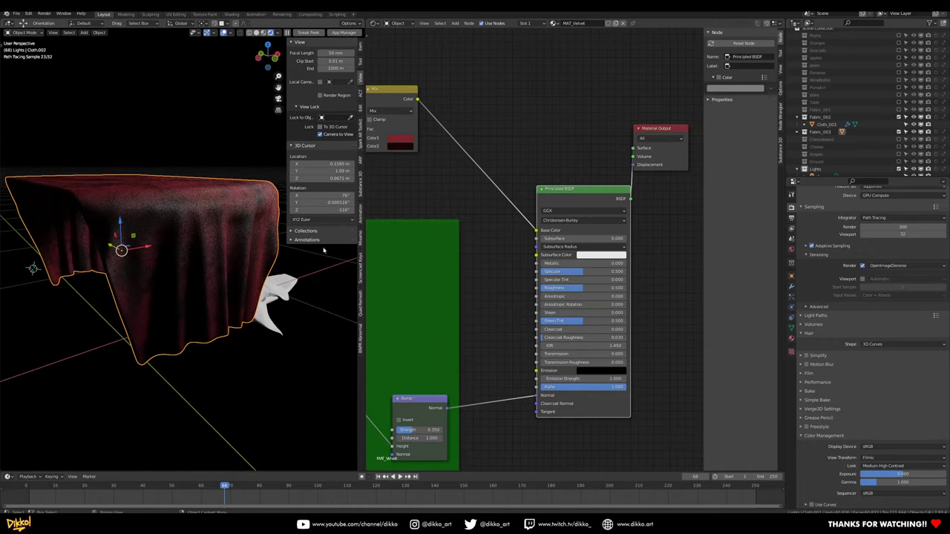
# - Set the Principled BSDF's Sheen to 15 and its Sheen Tint to 1
pyautogui.moveTo(579, 314); pyautogui.dragTo(615, 315)
pyautogui.click(615, 314)
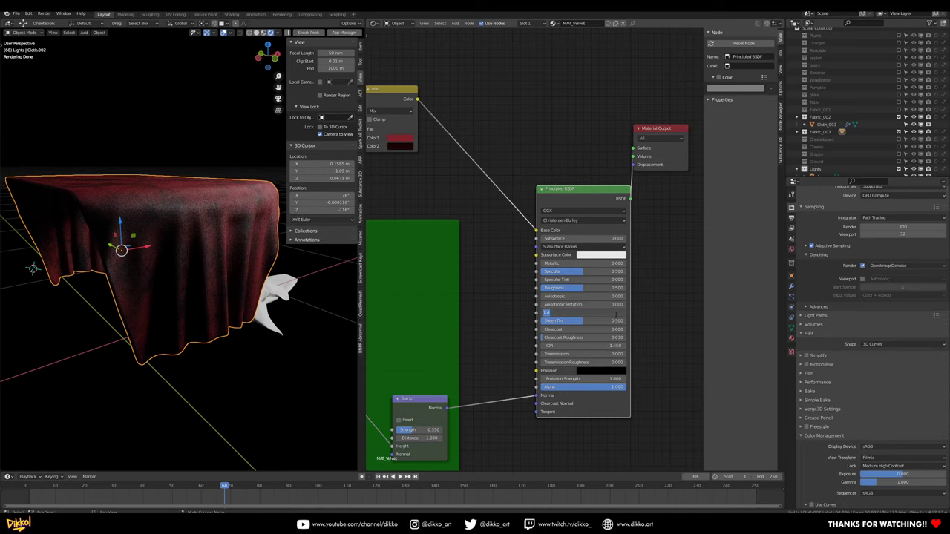
pyautogui.press('Return')
pyautogui.moveTo(254, 300)
pyautogui.mouseDown(button='middle')
pyautogui.moveTo(165, 275)
pyautogui.moveTo(218, 322)
pyautogui.moveTo(299, 310)
pyautogui.moveTo(245, 310)
pyautogui.mouseUp(button='middle')
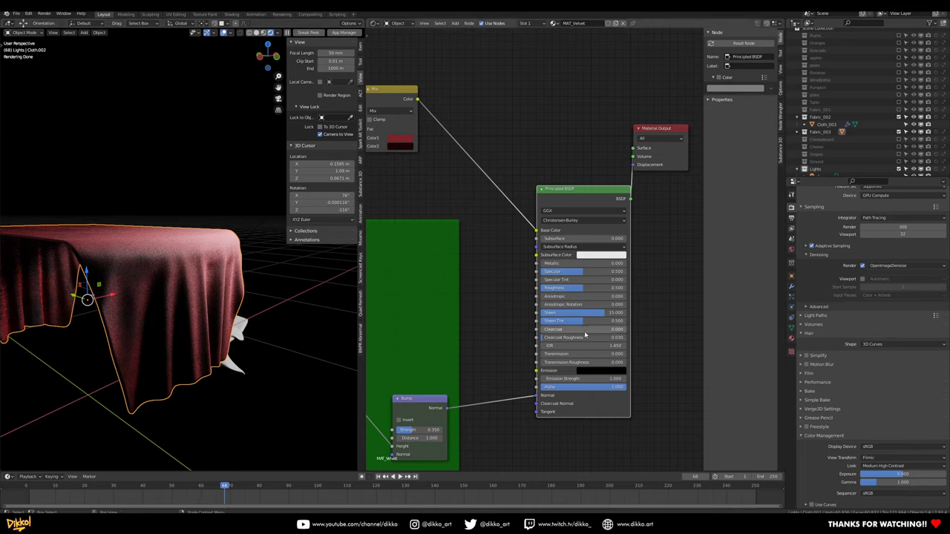
pyautogui.moveTo(585, 322); pyautogui.dragTo(629, 322)
pyautogui.moveTo(133, 327); pyautogui.dragTo(169, 313, button='middle')
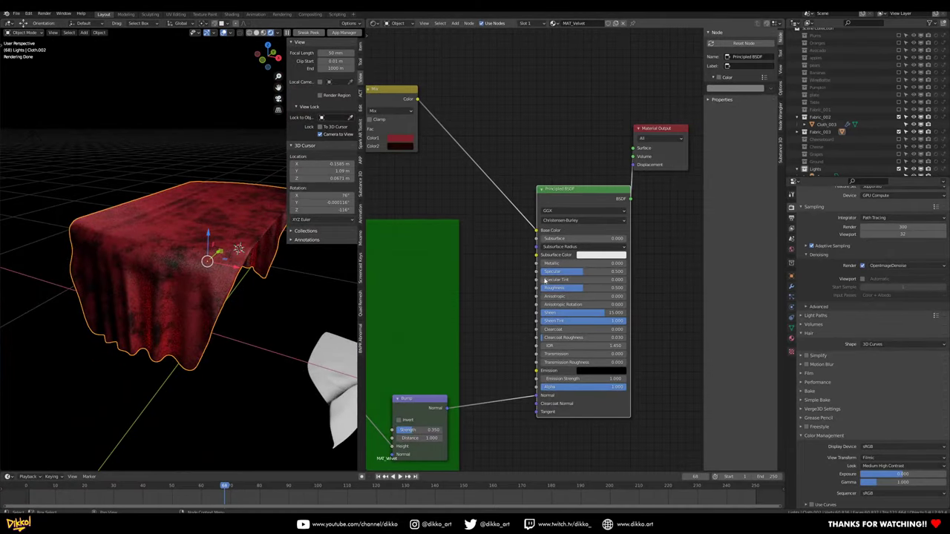
# - Raise both Specular and Specular Tint to 1 on the Principled BSDF
pyautogui.moveTo(583, 272); pyautogui.dragTo(629, 273)
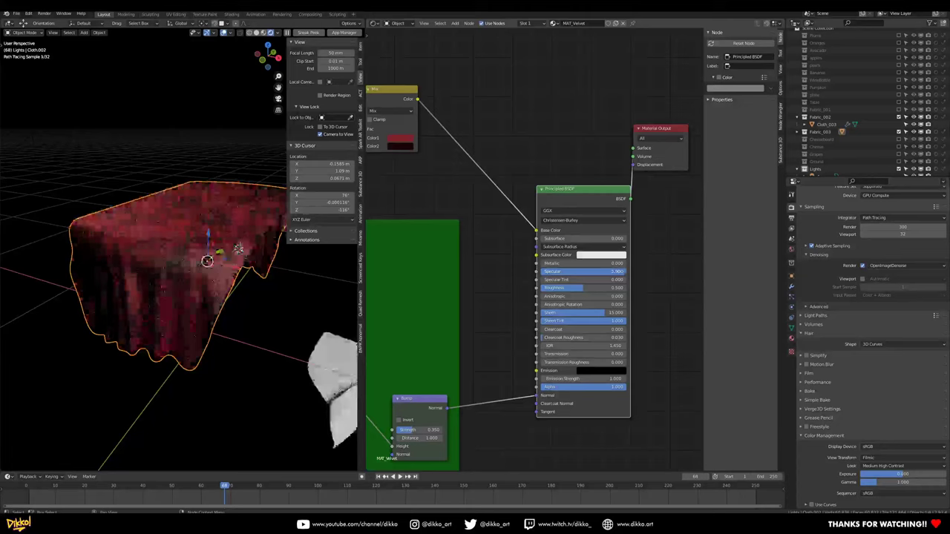
pyautogui.moveTo(259, 316); pyautogui.dragTo(319, 301, button='middle')
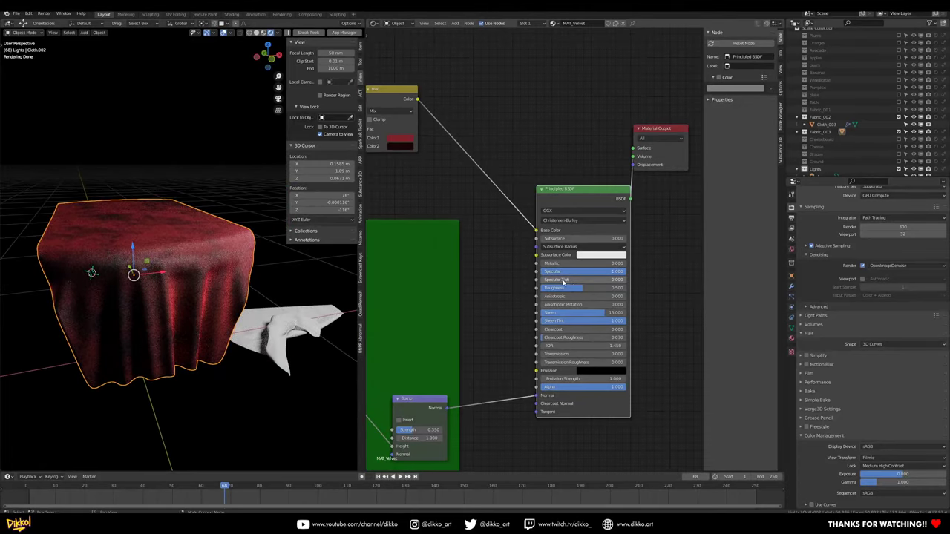
pyautogui.moveTo(555, 281); pyautogui.dragTo(627, 282)
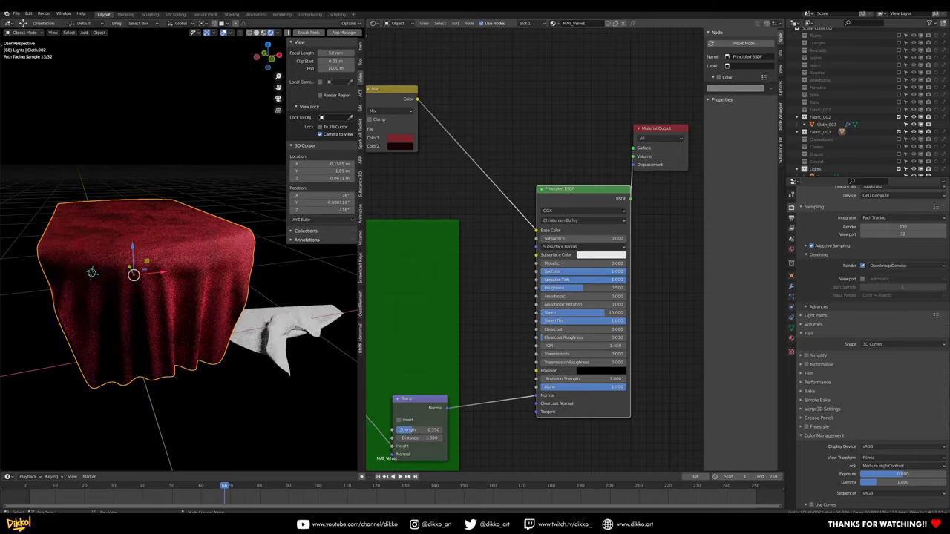
pyautogui.moveTo(163, 301); pyautogui.dragTo(178, 343, button='middle')
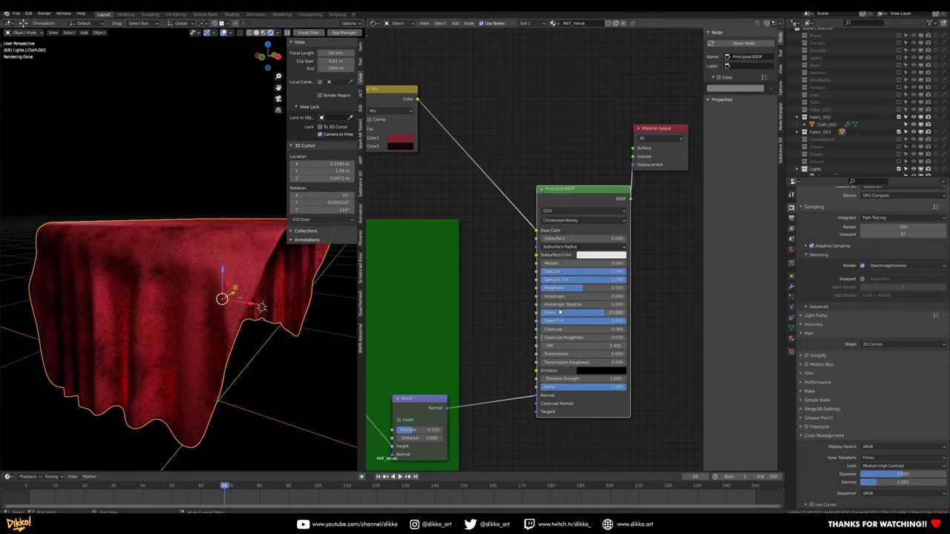
# - Set the velvet shader's Roughness to 0.8 and check the cloth from several angles
pyautogui.moveTo(585, 290); pyautogui.dragTo(611, 291)
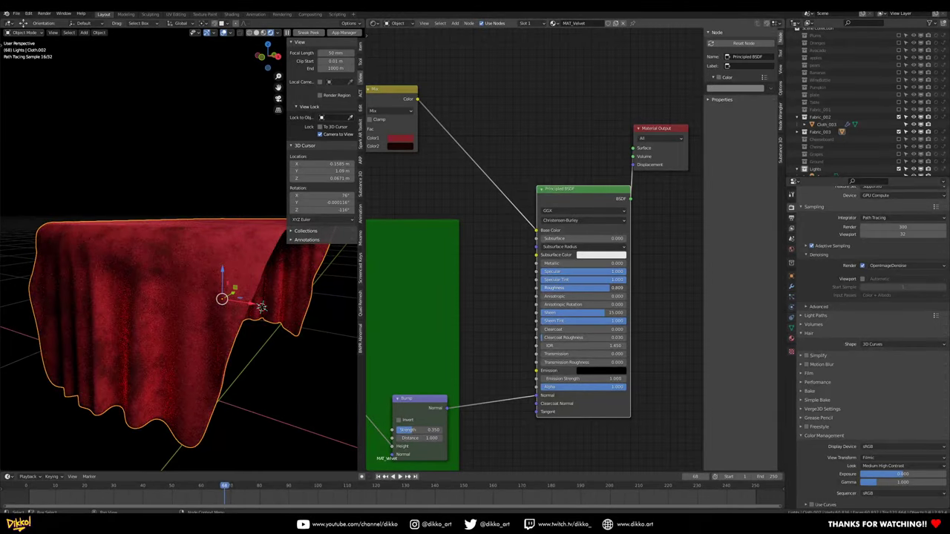
pyautogui.click(594, 288)
pyautogui.write('.8')
pyautogui.press('Return')
pyautogui.moveTo(153, 344); pyautogui.dragTo(147, 363, button='middle')
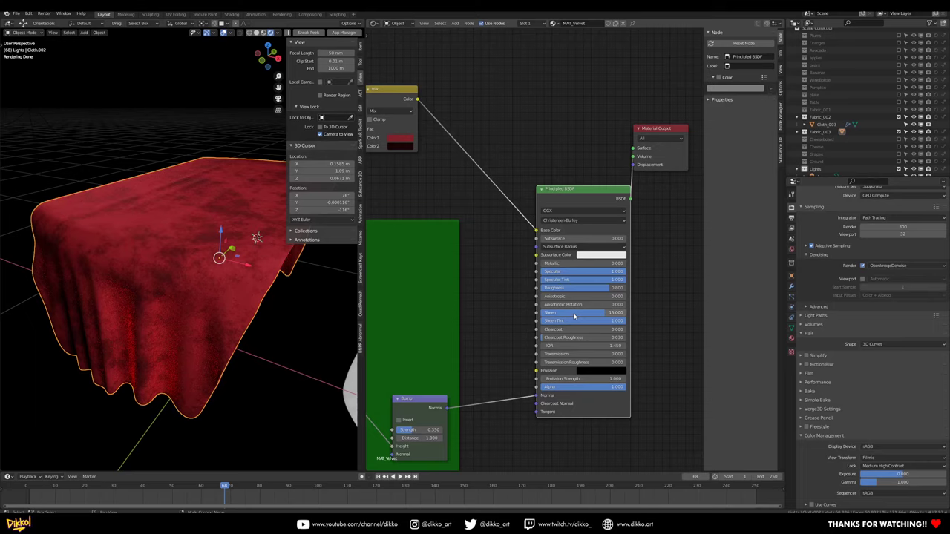
pyautogui.moveTo(275, 261); pyautogui.dragTo(279, 288, button='middle')
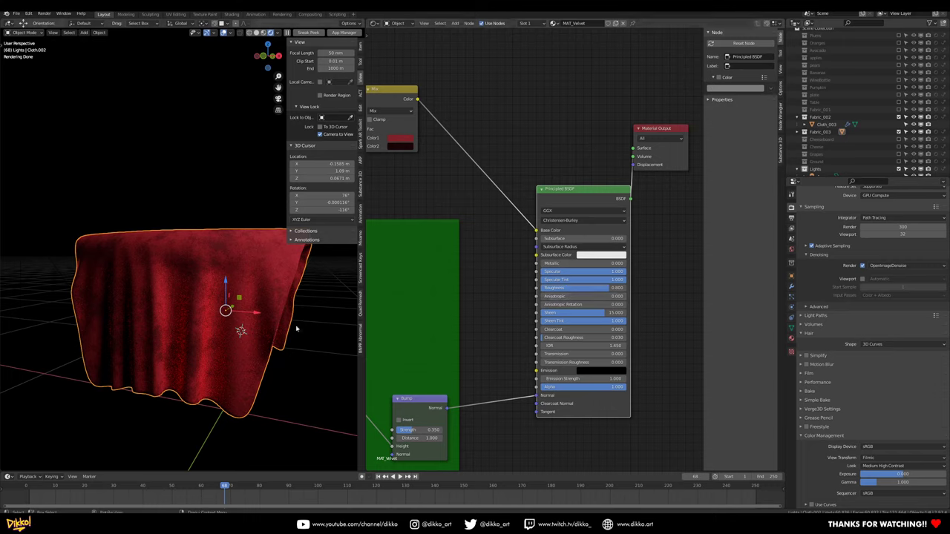
# - Try Anisotropic at 1 on the Principled BSDF and return it to 0 to compare the reflections
pyautogui.moveTo(550, 296); pyautogui.dragTo(635, 297)
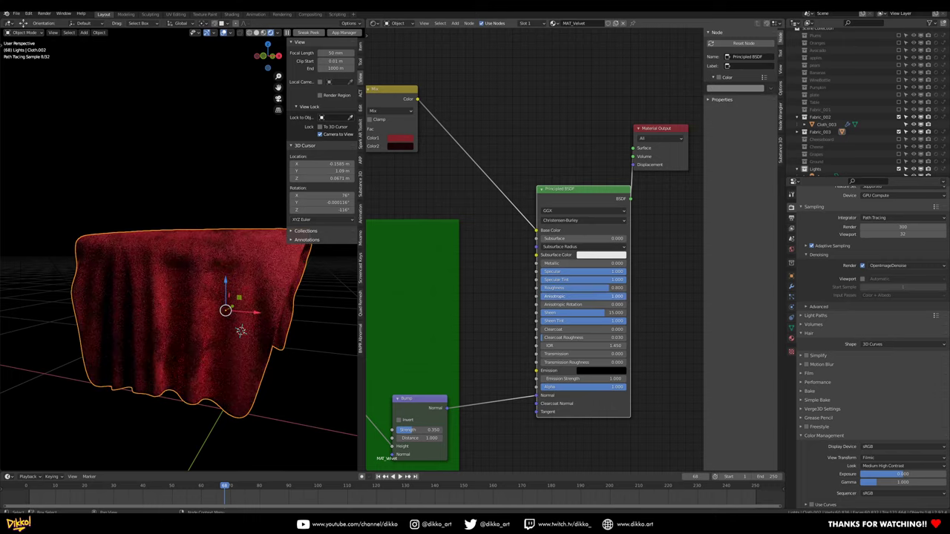
pyautogui.moveTo(138, 319)
pyautogui.mouseDown(button='middle')
pyautogui.moveTo(157, 329)
pyautogui.moveTo(221, 271)
pyautogui.mouseUp(button='middle')
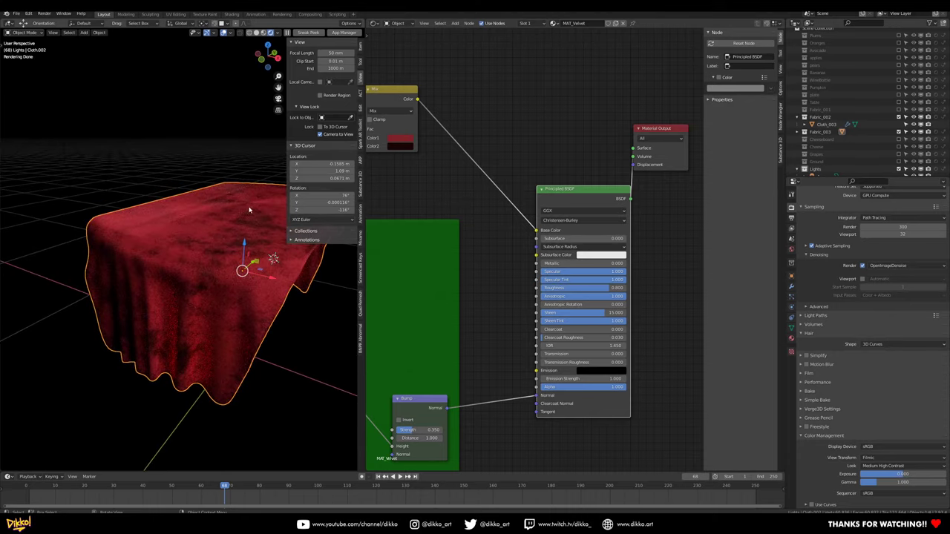
pyautogui.moveTo(614, 298); pyautogui.dragTo(541, 298)
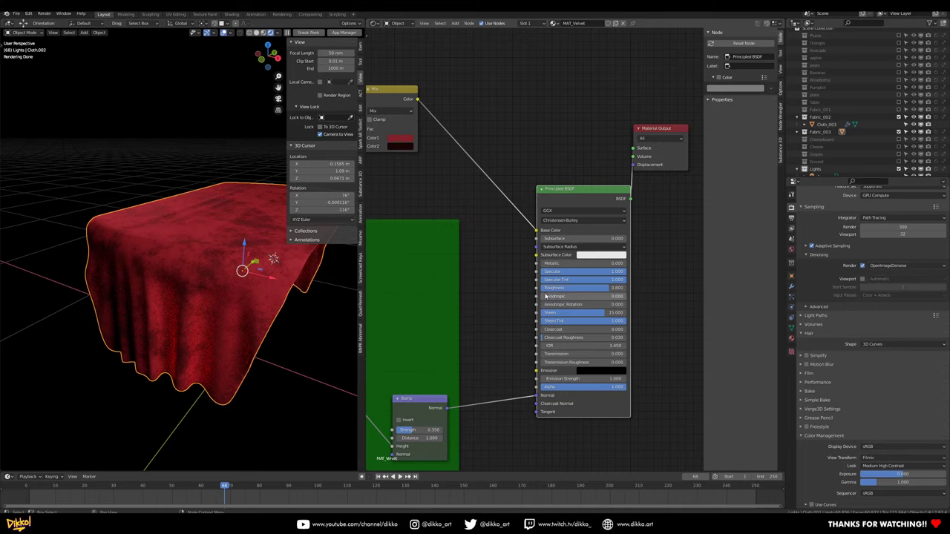
# - Set Anisotropic to 1, increase the Anisotropic Rotation, and check the shading around the cloth
pyautogui.moveTo(546, 296); pyautogui.dragTo(628, 297)
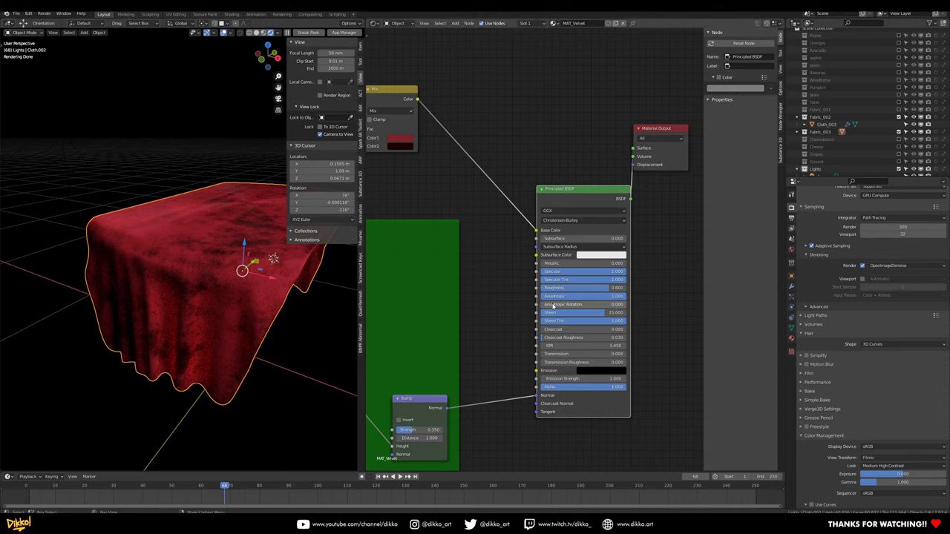
pyautogui.moveTo(553, 306)
pyautogui.mouseDown()
pyautogui.moveTo(603, 306)
pyautogui.moveTo(573, 307)
pyautogui.mouseUp()
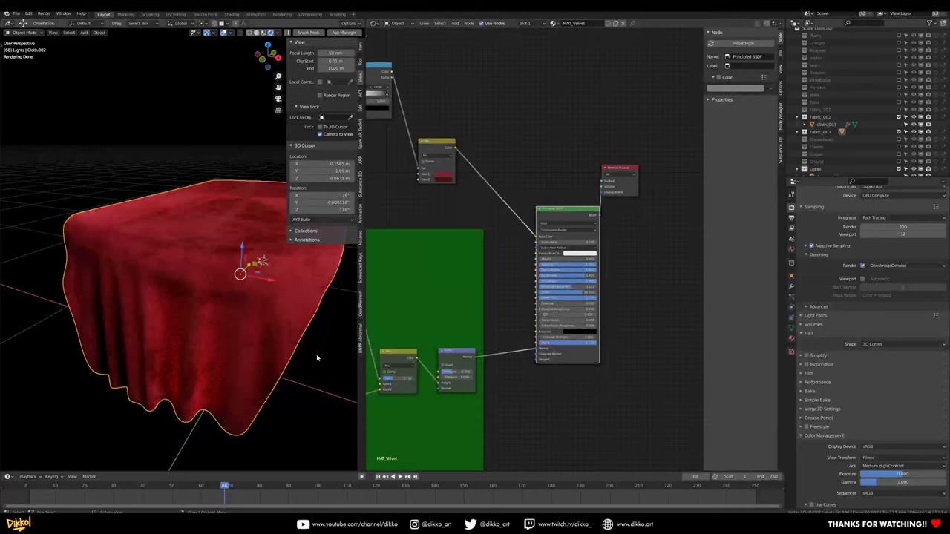
pyautogui.moveTo(257, 371); pyautogui.dragTo(319, 345, button='middle')
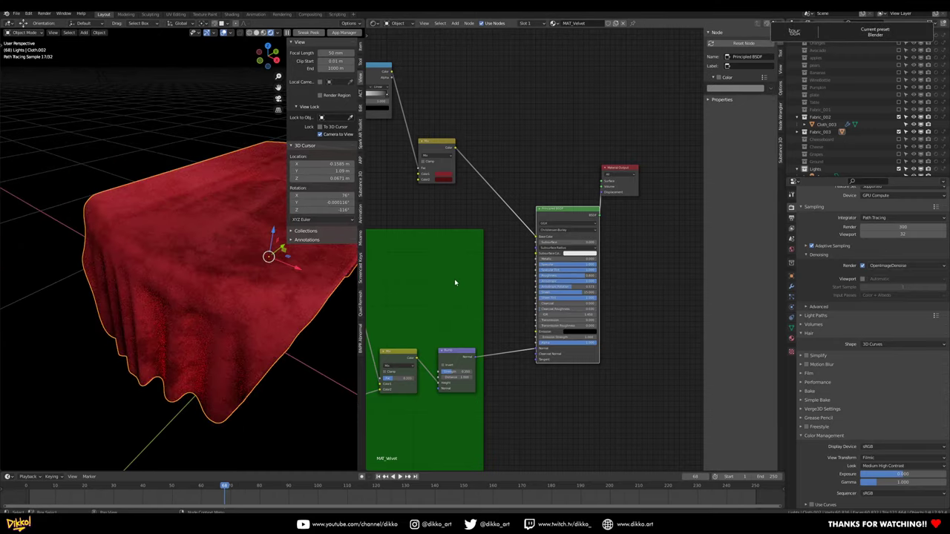
pyautogui.moveTo(247, 339); pyautogui.dragTo(282, 327, button='middle')
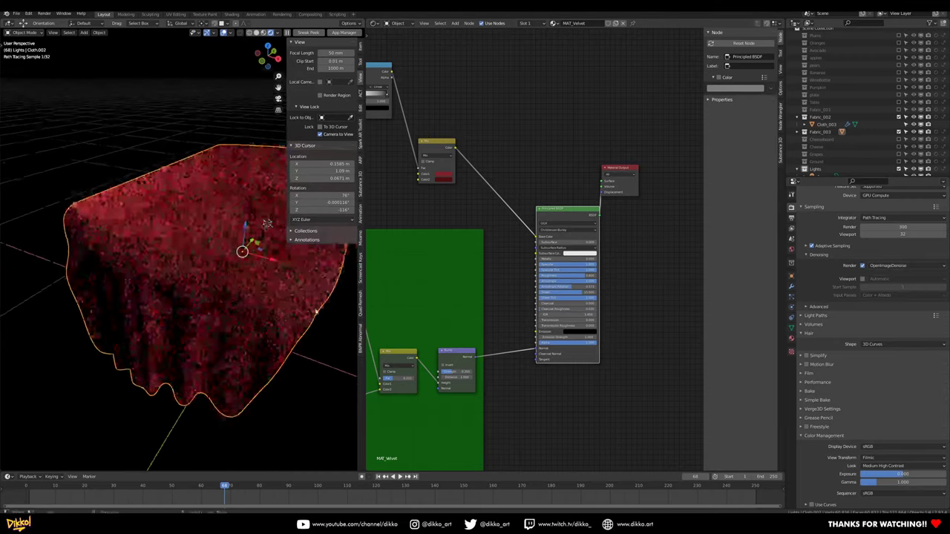
# - Tidy the color branch by moving the Mix, ColorRamp and Multiply nodes down closer to the BUMP frame
pyautogui.moveTo(446, 209); pyautogui.dragTo(589, 254, button='middle')
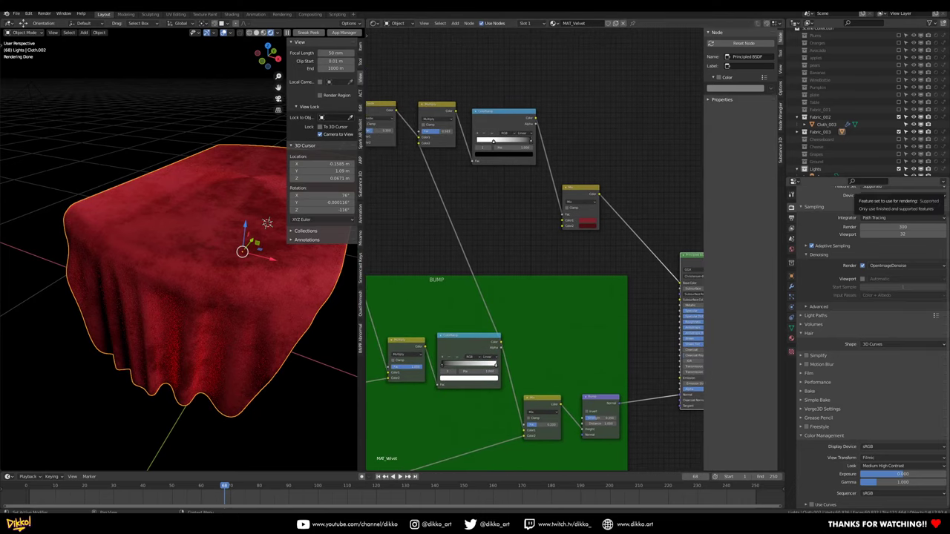
pyautogui.moveTo(536, 251); pyautogui.dragTo(532, 256, button='middle')
pyautogui.moveTo(581, 196); pyautogui.dragTo(589, 213)
pyautogui.moveTo(506, 130); pyautogui.dragTo(523, 201)
pyautogui.moveTo(462, 154); pyautogui.dragTo(580, 124, button='middle')
pyautogui.moveTo(539, 98); pyautogui.dragTo(552, 178)
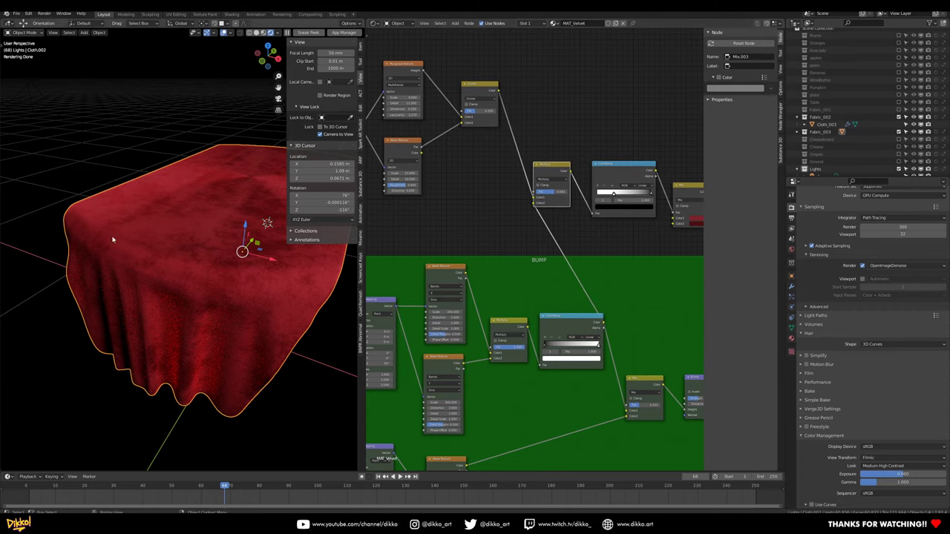
# - Tidy the color branch by moving the Divide, Noise Texture, Mapping, Musgrave Texture and red Mix nodes into a more compact layout
pyautogui.moveTo(480, 85); pyautogui.dragTo(477, 166)
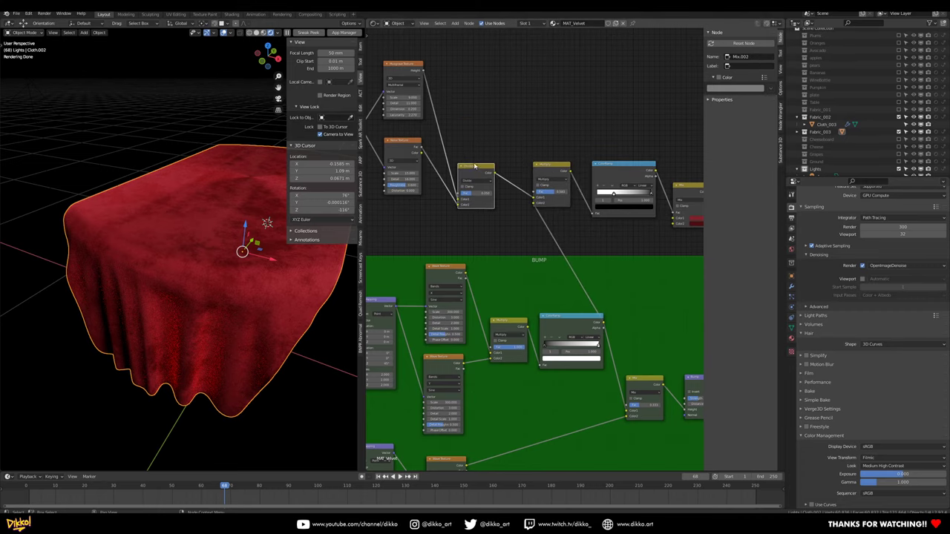
pyautogui.moveTo(472, 137); pyautogui.dragTo(534, 112, button='middle')
pyautogui.moveTo(471, 115); pyautogui.dragTo(476, 144)
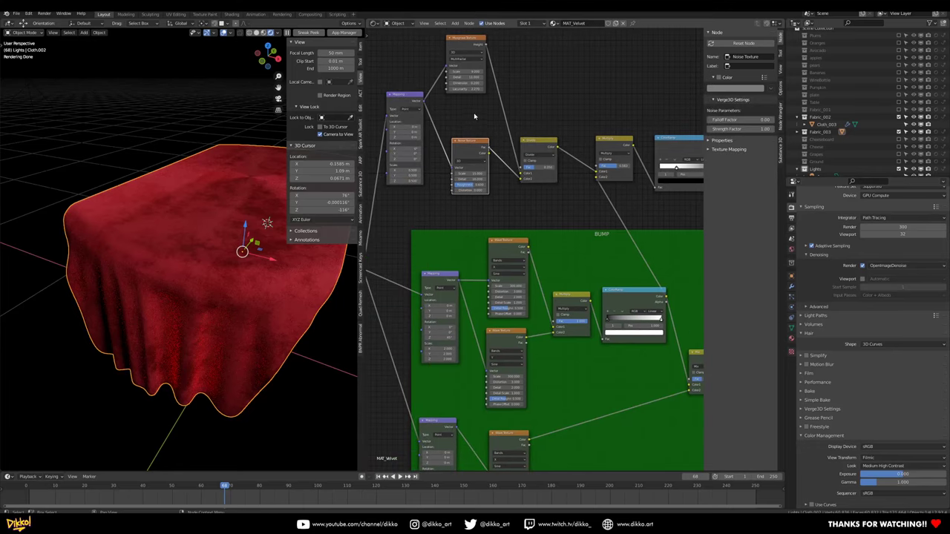
pyautogui.moveTo(457, 111); pyautogui.dragTo(478, 157, button='middle')
pyautogui.scroll(-1, 477, 157)
pyautogui.moveTo(429, 147); pyautogui.dragTo(427, 167)
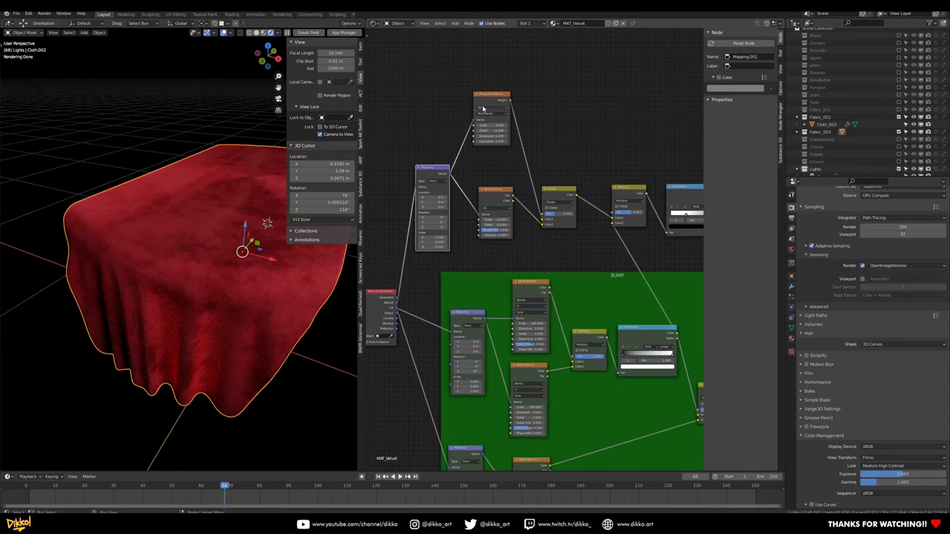
pyautogui.moveTo(486, 101); pyautogui.dragTo(489, 124)
pyautogui.moveTo(215, 280); pyautogui.dragTo(177, 238, button='middle')
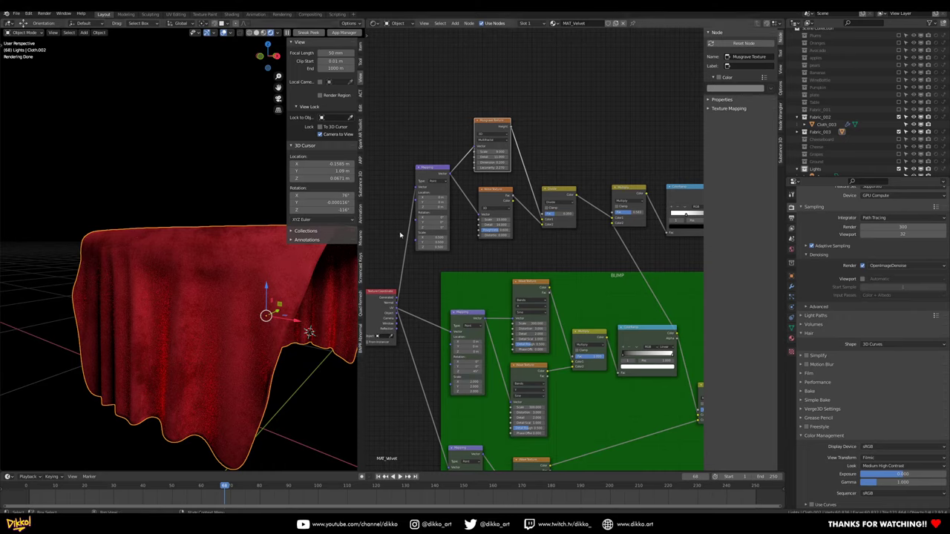
pyautogui.moveTo(597, 146); pyautogui.dragTo(460, 167, button='middle')
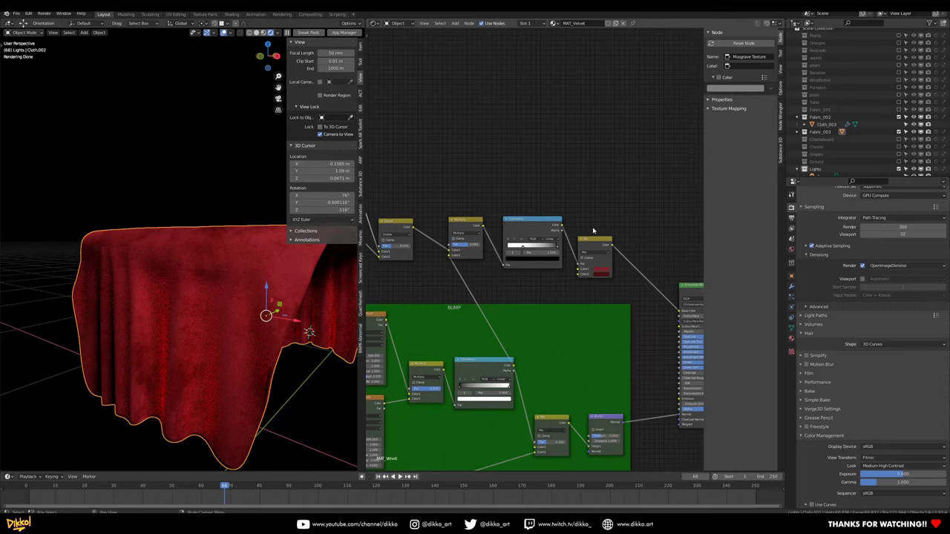
pyautogui.moveTo(591, 245); pyautogui.dragTo(604, 253)
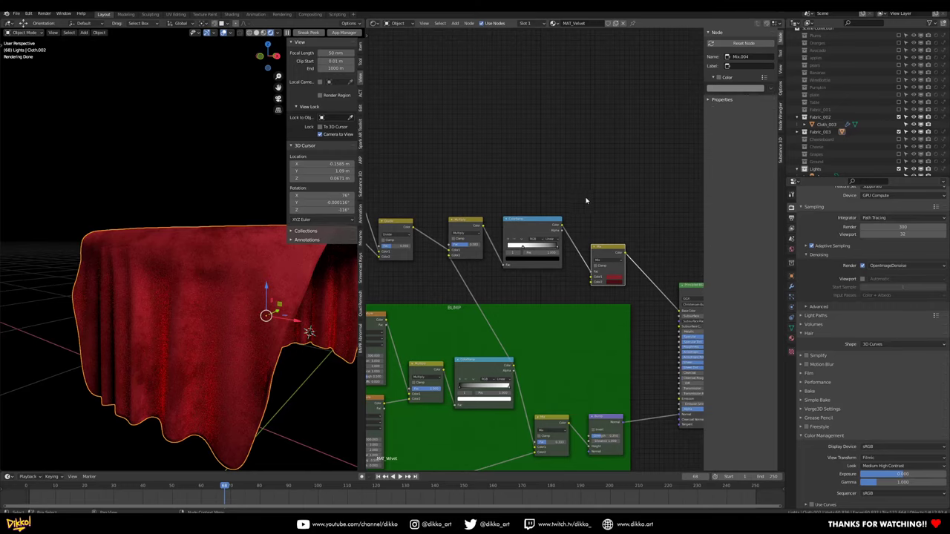
# - Add a Fresnel node in the empty space above the Multiply node
pyautogui.moveTo(585, 200); pyautogui.dragTo(590, 204, button='middle')
pyautogui.hotkey('shift', 'a')
pyautogui.click(529, 167)
pyautogui.write('fr')
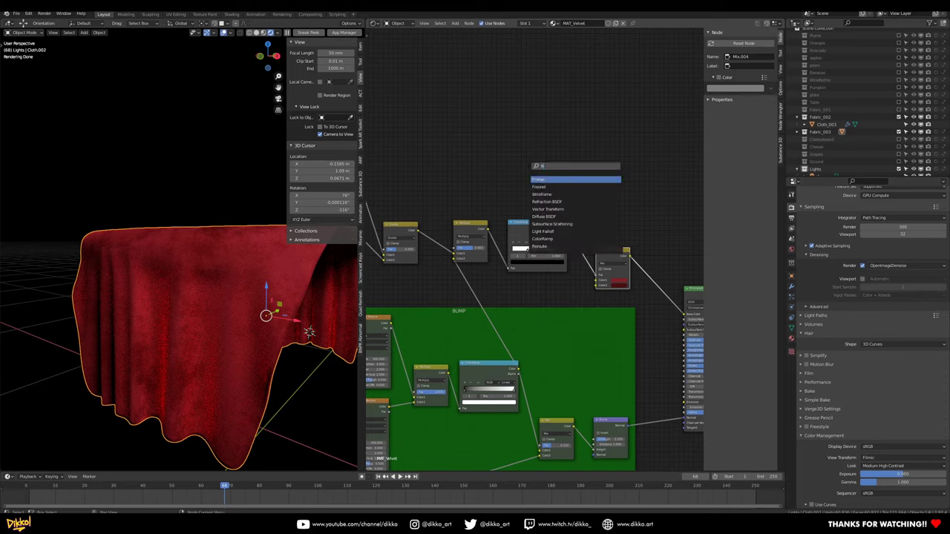
pyautogui.click(561, 187)
pyautogui.click(474, 168)
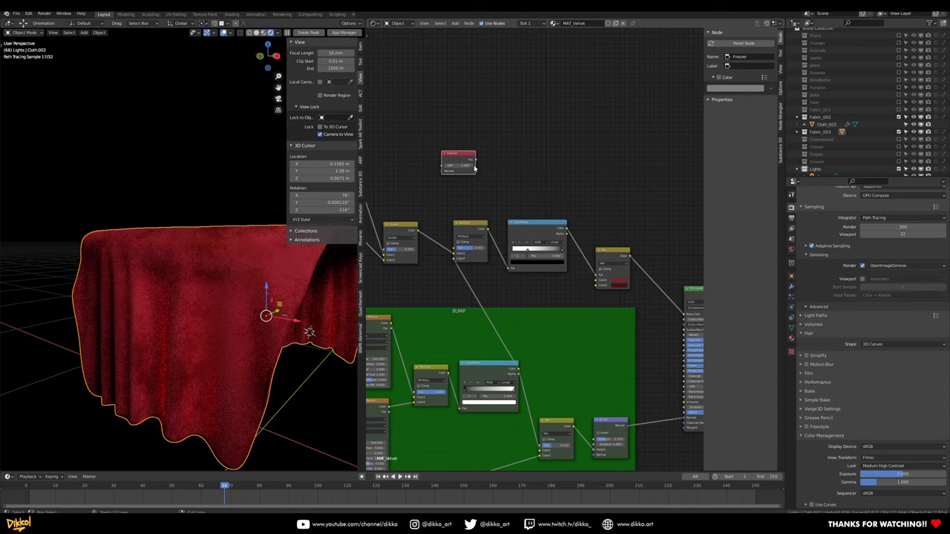
# - Preview the Fresnel output on the cloth and move the node closer to the color branch
pyautogui.keyDown('ctrl'); pyautogui.keyDown('shift'); pyautogui.click(470, 161); pyautogui.keyUp('shift'); pyautogui.keyUp('ctrl')
pyautogui.moveTo(204, 279)
pyautogui.mouseDown(button='middle')
pyautogui.moveTo(201, 298)
pyautogui.moveTo(187, 281)
pyautogui.moveTo(185, 293)
pyautogui.moveTo(151, 251)
pyautogui.moveTo(186, 235)
pyautogui.moveTo(192, 216)
pyautogui.moveTo(194, 253)
pyautogui.moveTo(214, 268)
pyautogui.mouseUp(button='middle')
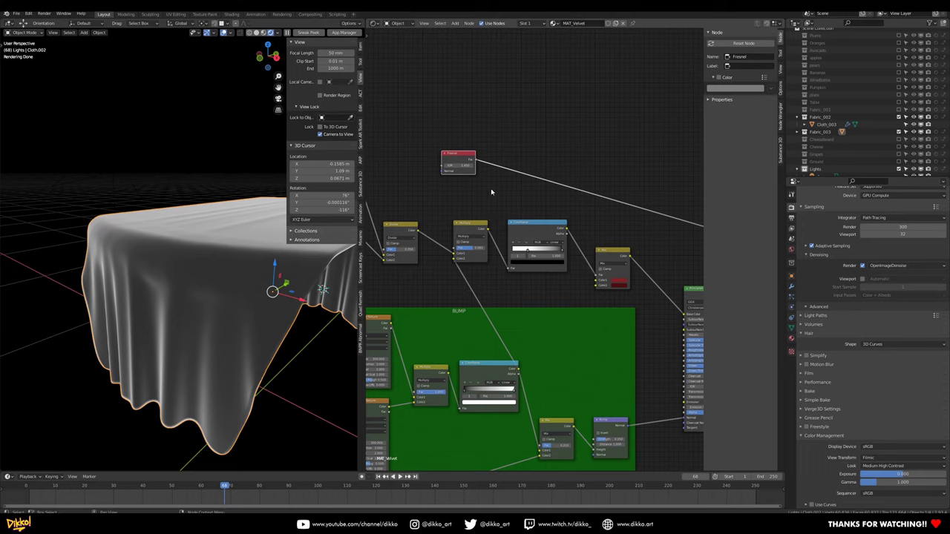
pyautogui.moveTo(462, 161); pyautogui.dragTo(475, 173)
pyautogui.moveTo(208, 305); pyautogui.dragTo(160, 313, button='middle')
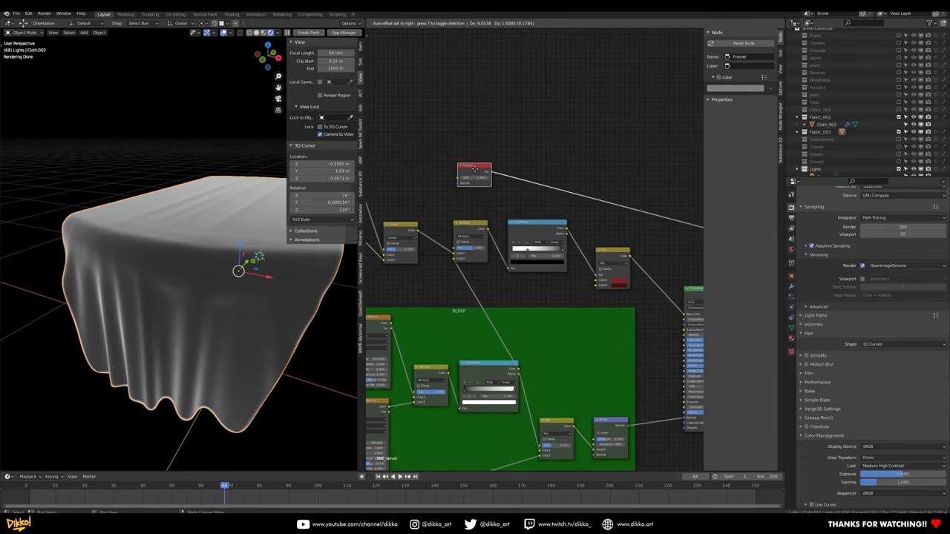
# - Add a MixRGB node above the ColorRamp and connect the Fresnel output to its Color1 input
pyautogui.moveTo(565, 206); pyautogui.dragTo(538, 203, button='middle')
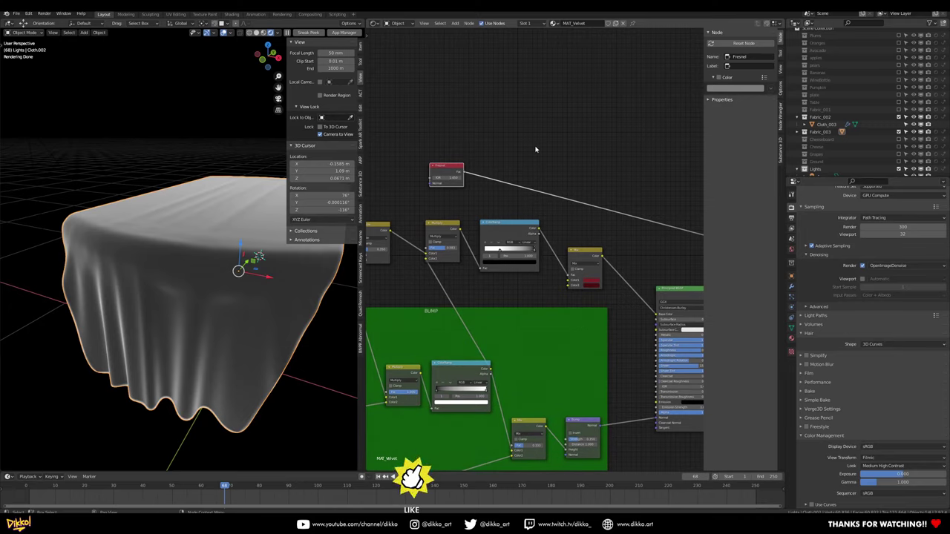
pyautogui.hotkey('shift', 'a')
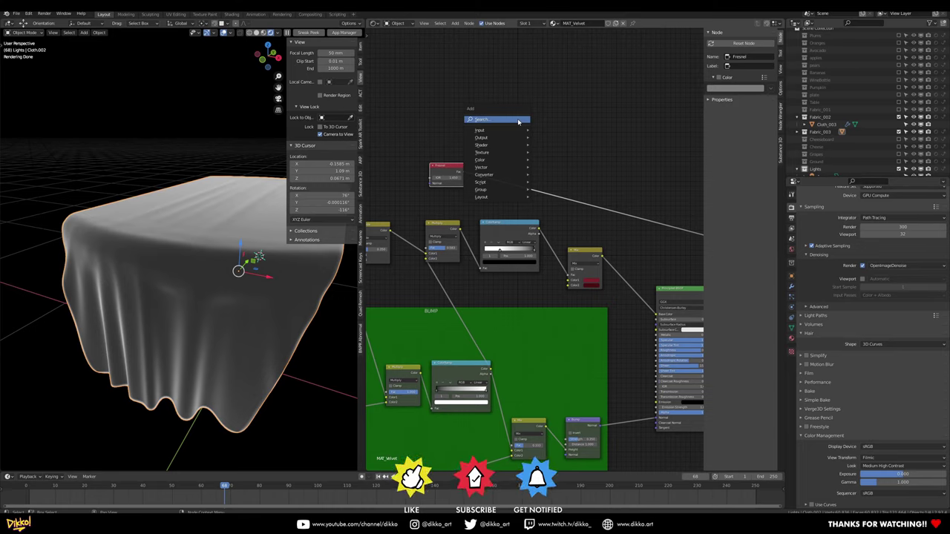
pyautogui.click(518, 121)
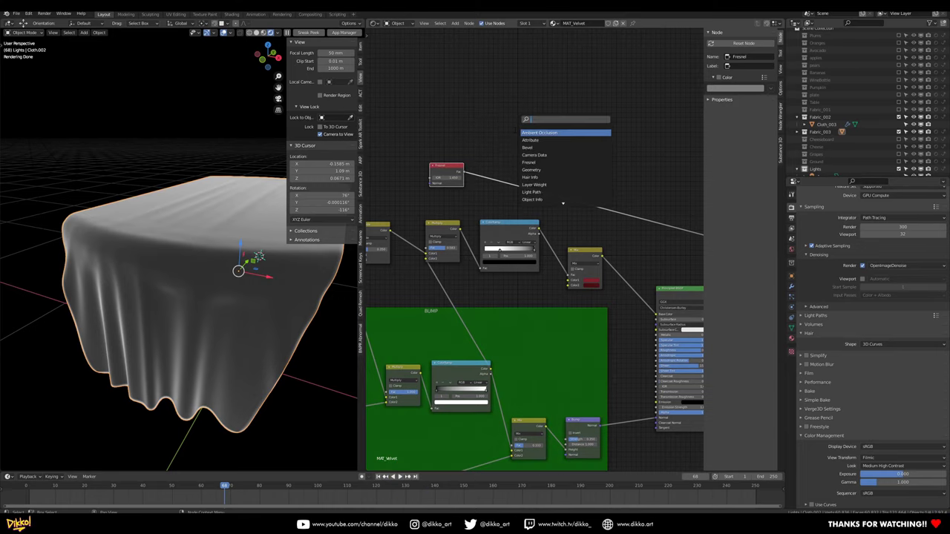
pyautogui.write('mix')
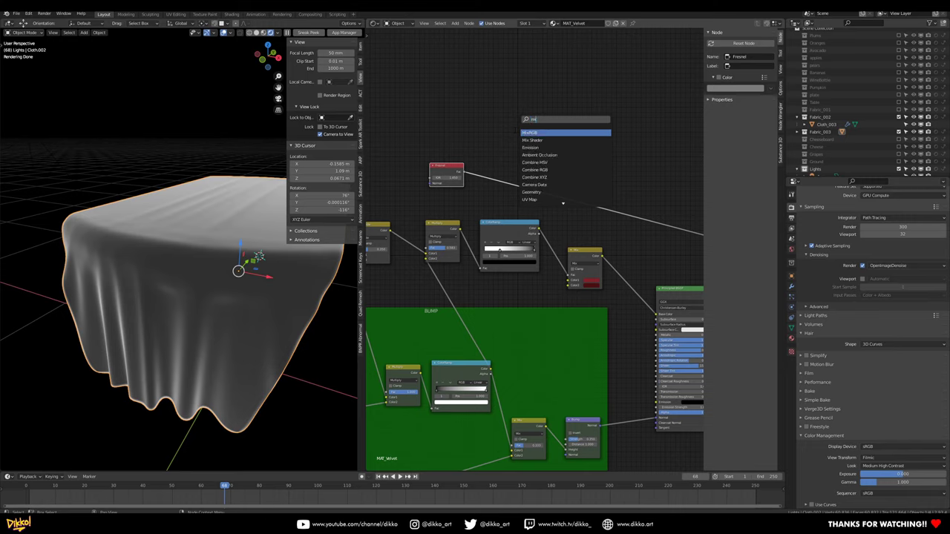
pyautogui.click(553, 132)
pyautogui.click(518, 135)
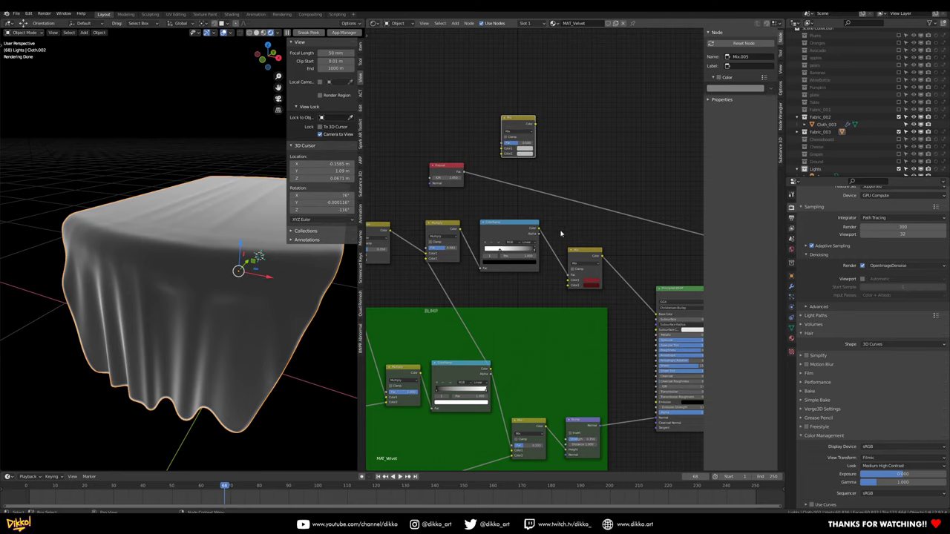
pyautogui.moveTo(464, 172); pyautogui.dragTo(500, 151)
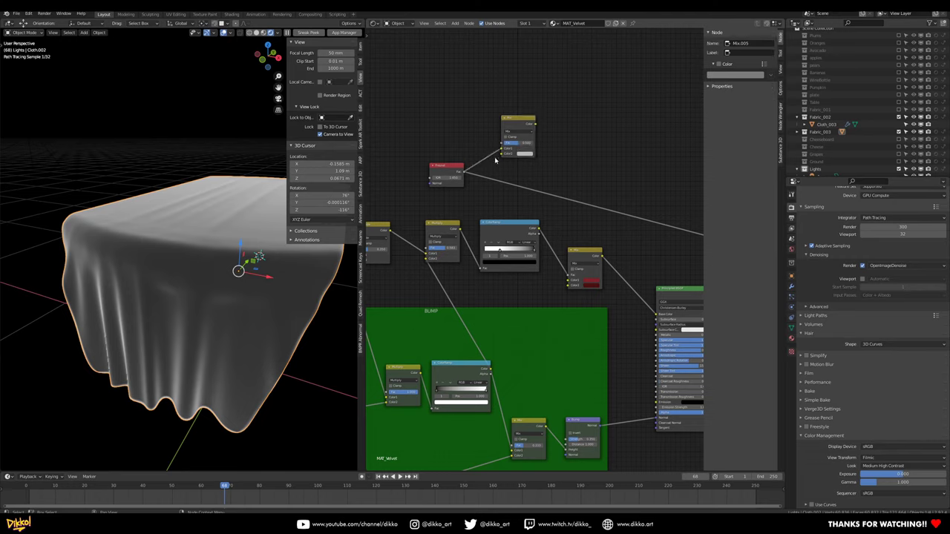
# - Connect the color branch's ColorRamp to the new Mix node's Color2, set its blend mode to Overlay and preview the result
pyautogui.keyDown('ctrl'); pyautogui.keyDown('shift'); pyautogui.click(508, 235); pyautogui.keyUp('shift'); pyautogui.keyUp('ctrl')
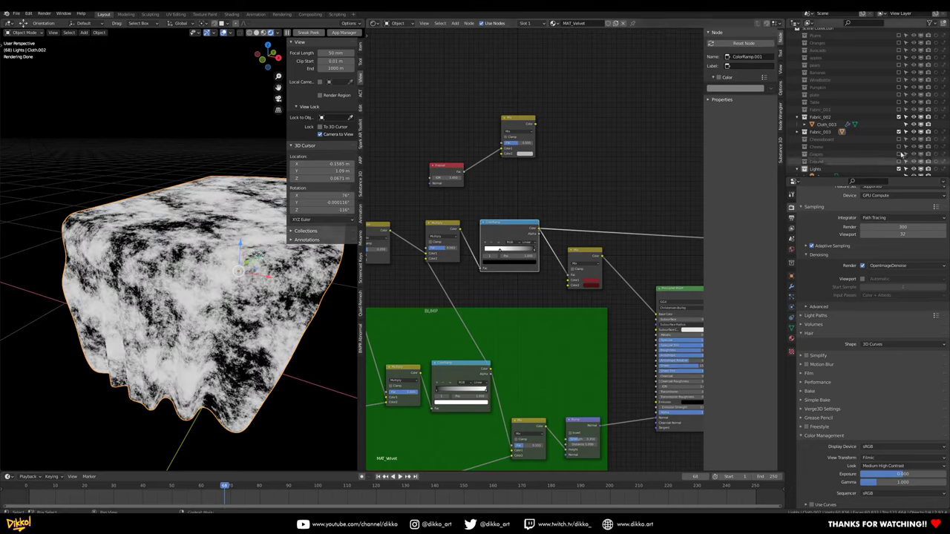
pyautogui.moveTo(539, 231); pyautogui.dragTo(502, 154)
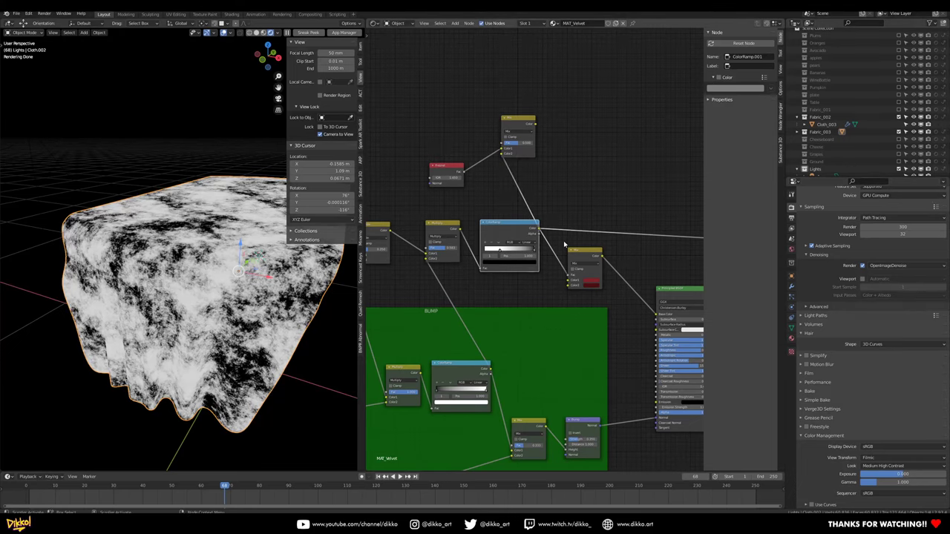
pyautogui.click(518, 135)
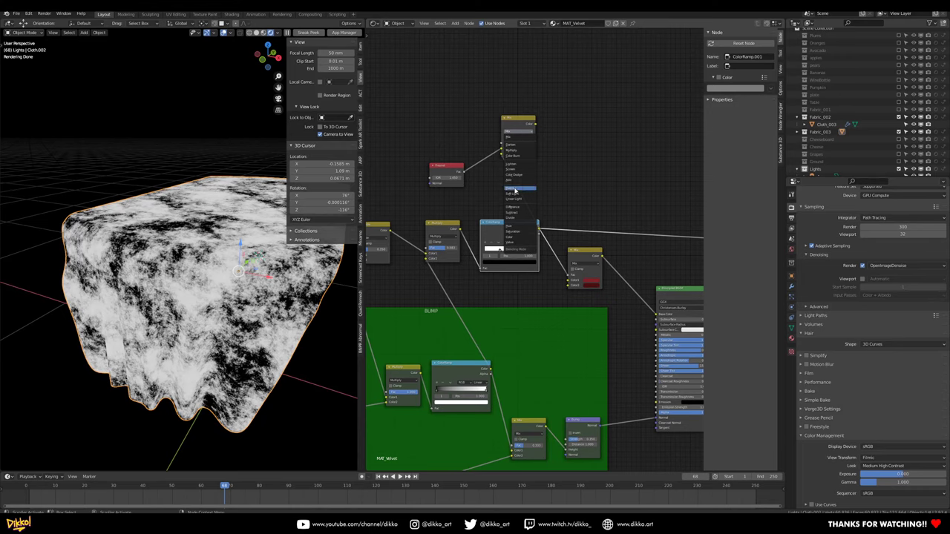
pyautogui.click(518, 190)
pyautogui.keyDown('ctrl'); pyautogui.keyDown('shift'); pyautogui.click(518, 127); pyautogui.keyUp('shift'); pyautogui.keyUp('ctrl')
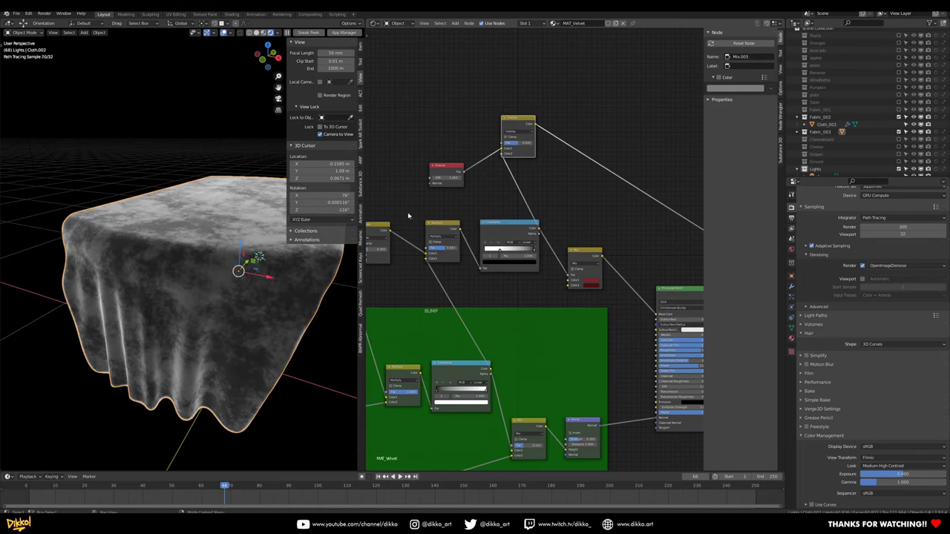
# - Set the Overlay node's Fac to 0.617 and check the mask on the cloth's folds
pyautogui.scroll(1, 205, 258)
pyautogui.moveTo(204, 258); pyautogui.dragTo(180, 252, button='middle')
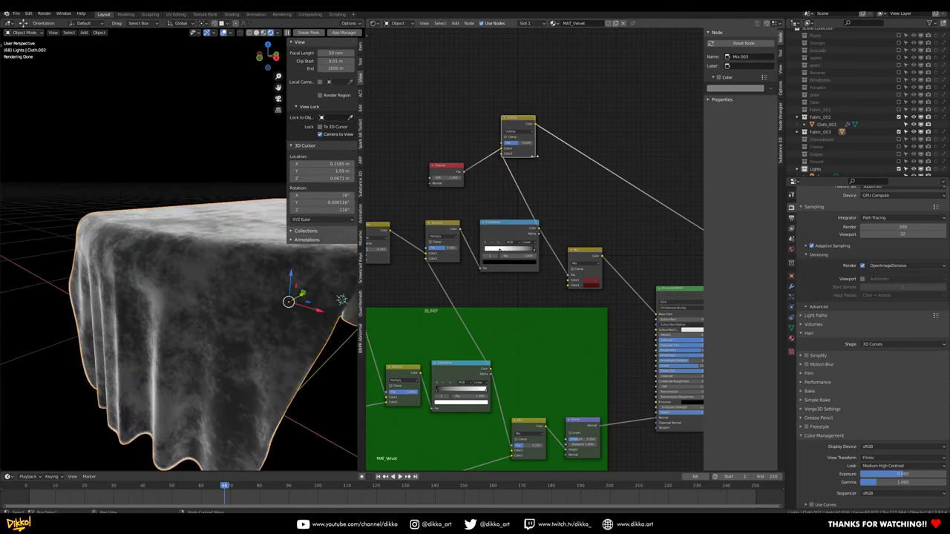
pyautogui.scroll(2, 534, 156)
pyautogui.scroll(1, 534, 155)
pyautogui.moveTo(506, 115); pyautogui.dragTo(518, 115)
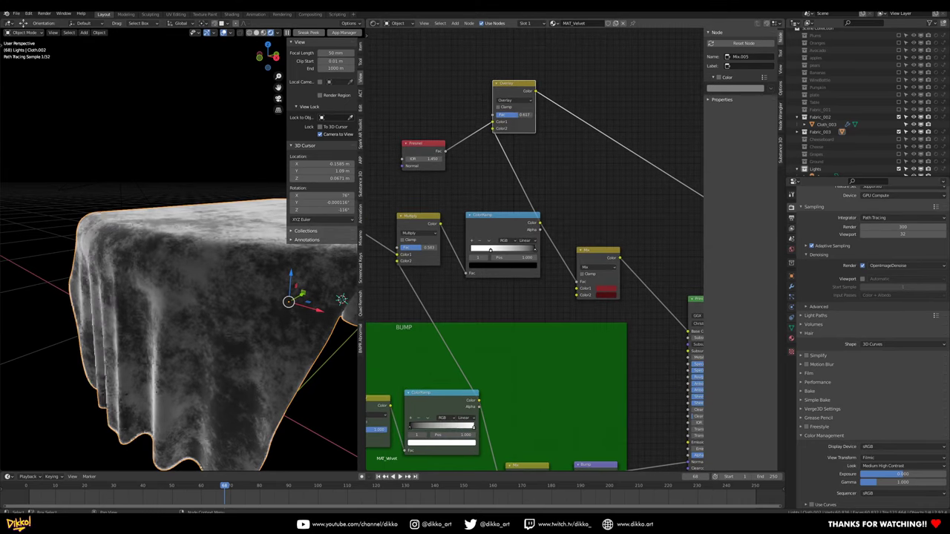
pyautogui.moveTo(206, 290)
pyautogui.mouseDown(button='middle')
pyautogui.moveTo(250, 294)
pyautogui.moveTo(233, 299)
pyautogui.moveTo(196, 276)
pyautogui.moveTo(209, 290)
pyautogui.mouseUp(button='middle')
pyautogui.scroll(-1, 542, 233)
# - Line up the Overlay node above the red Mix node and preview the red Mix output on the cloth
pyautogui.moveTo(542, 233); pyautogui.dragTo(466, 222, button='middle')
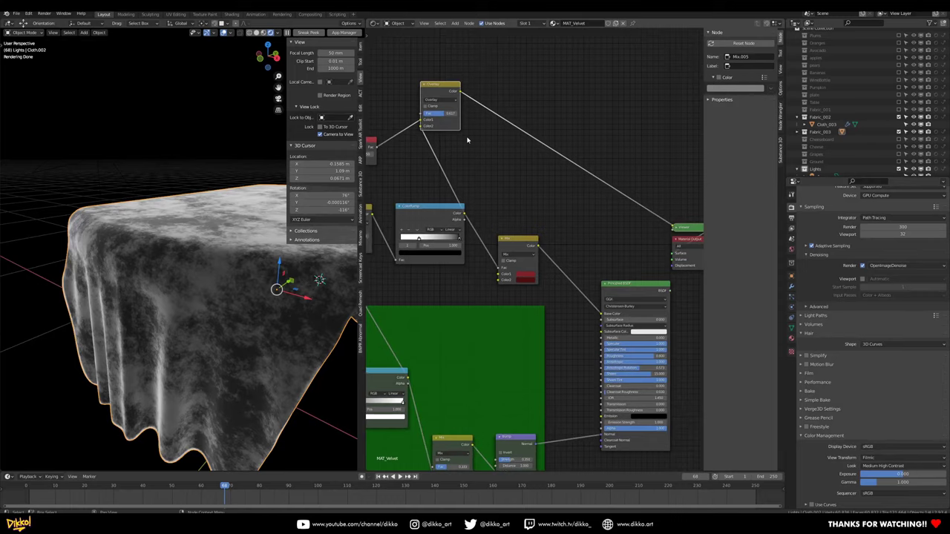
pyautogui.moveTo(445, 88); pyautogui.dragTo(519, 133)
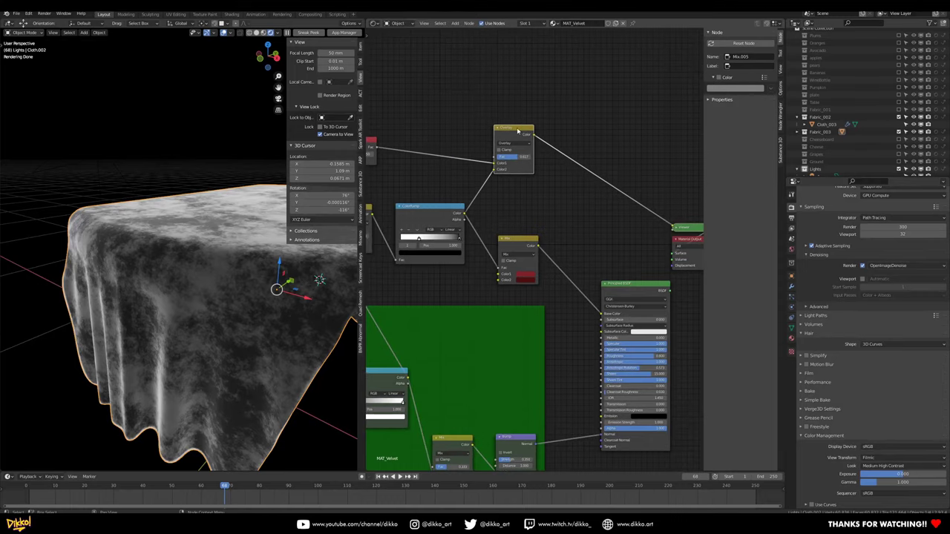
pyautogui.moveTo(568, 233); pyautogui.dragTo(555, 233, button='middle')
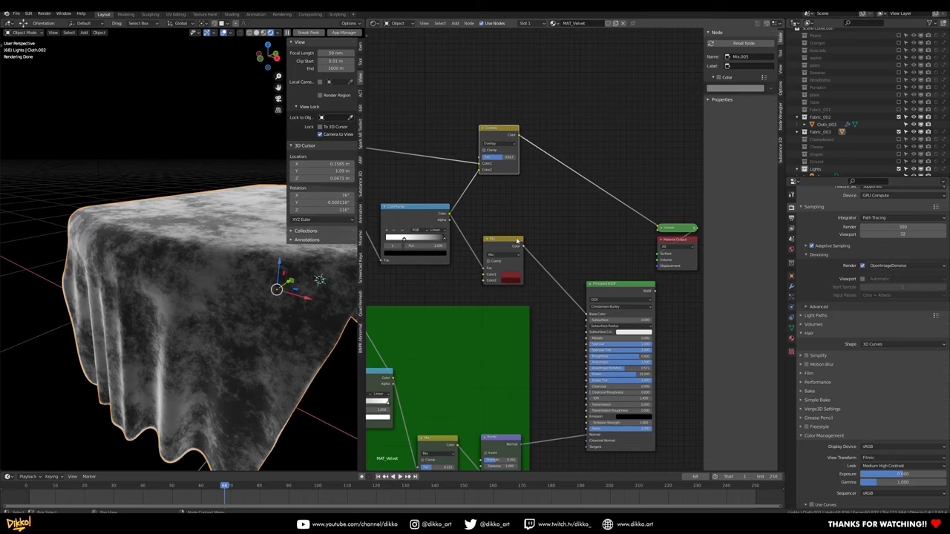
pyautogui.moveTo(504, 250); pyautogui.dragTo(495, 239)
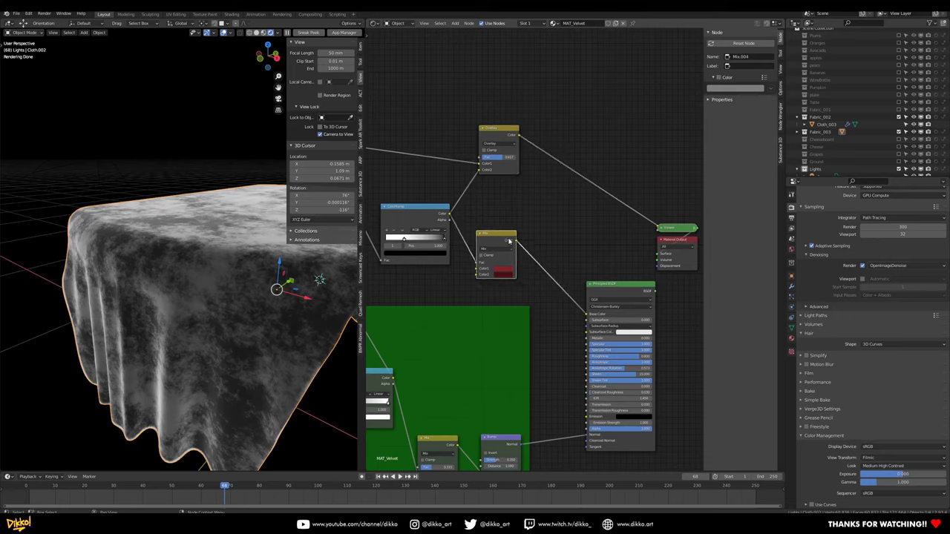
pyautogui.keyDown('ctrl'); pyautogui.keyDown('shift'); pyautogui.click(509, 241); pyautogui.keyUp('shift'); pyautogui.keyUp('ctrl')
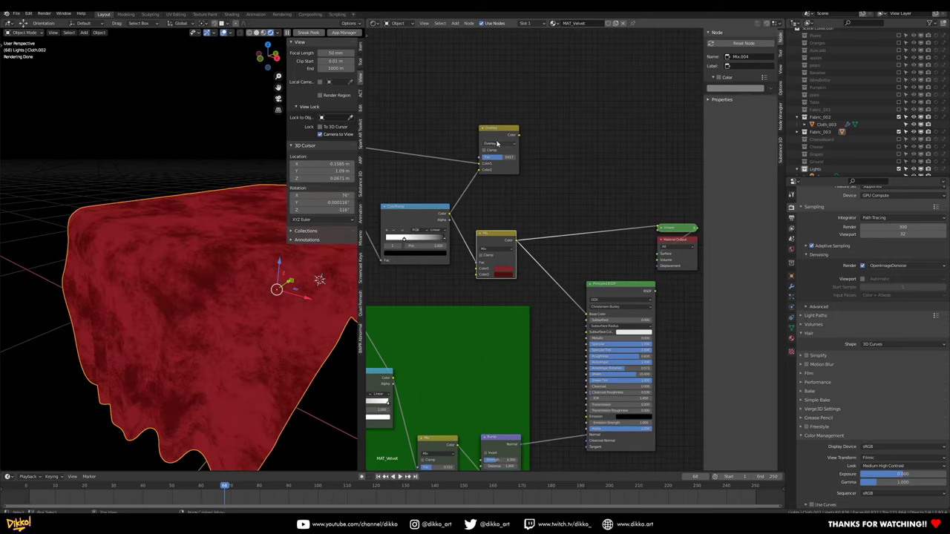
# - Add another MixRGB node beside the Overlay node and connect the red Mix output to its Color1 input
pyautogui.hotkey('shift', 'a')
pyautogui.click(548, 170)
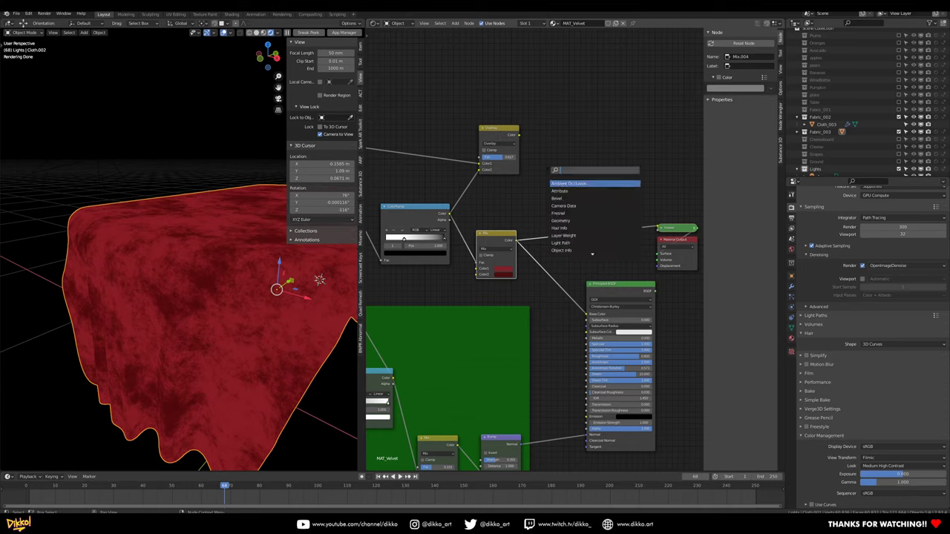
pyautogui.write('rgb')
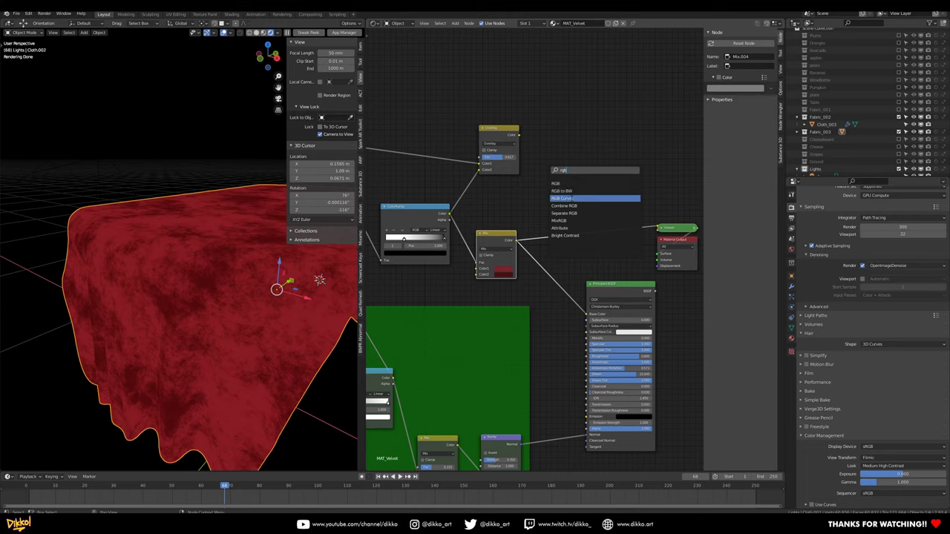
pyautogui.click(567, 221)
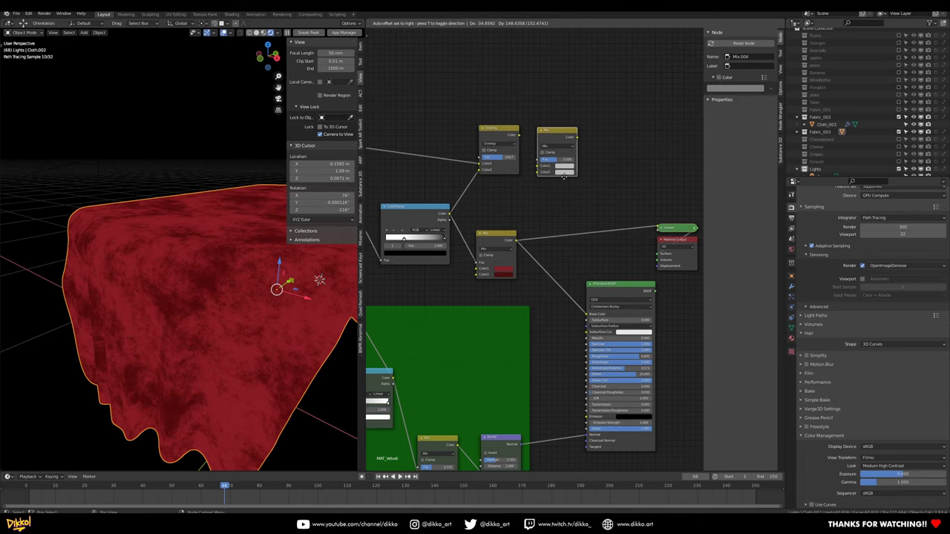
pyautogui.moveTo(517, 241); pyautogui.dragTo(572, 161)
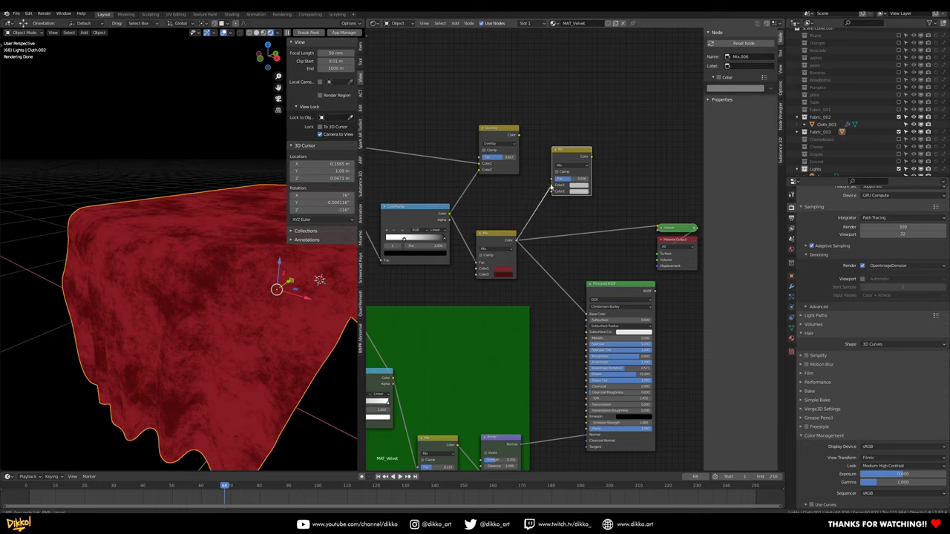
# - Set the new Mix node's Color2 to a light pinkish red
pyautogui.click(578, 193)
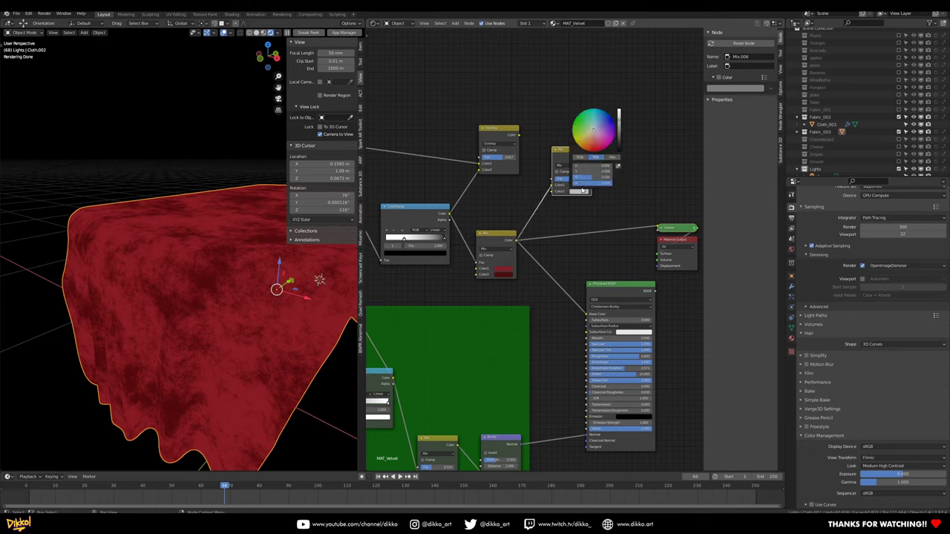
pyautogui.moveTo(620, 126); pyautogui.dragTo(613, 148)
pyautogui.click(596, 138)
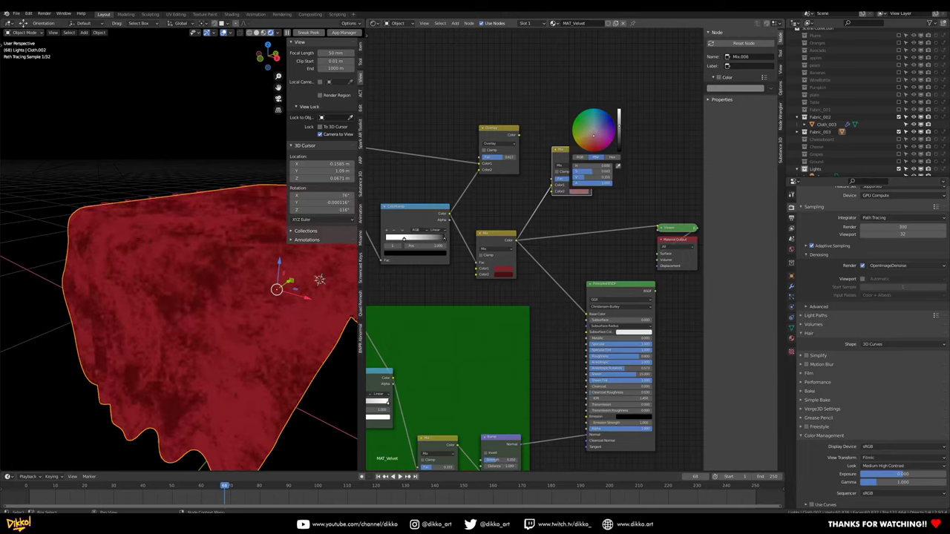
pyautogui.moveTo(592, 138); pyautogui.dragTo(594, 140)
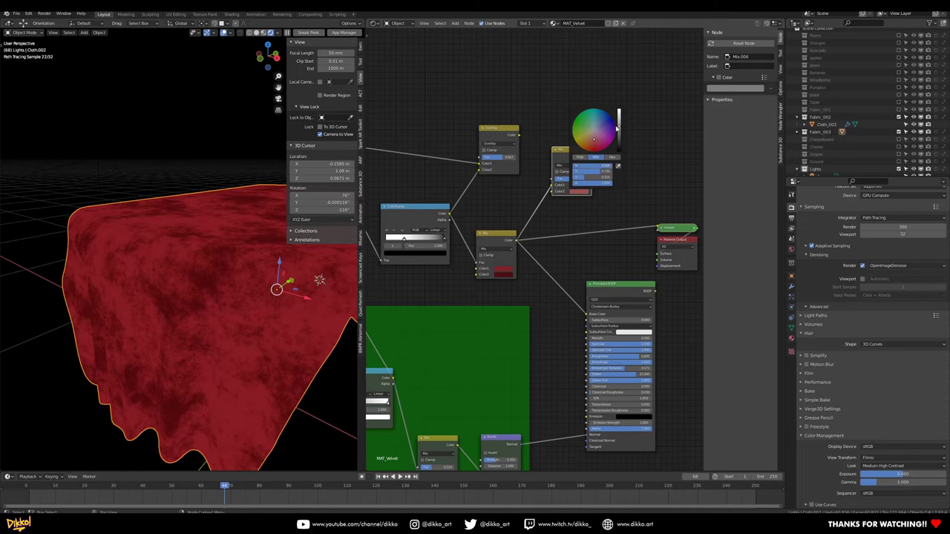
pyautogui.moveTo(618, 123); pyautogui.dragTo(618, 121)
# - Move the Overlay node and the new Mix node farther apart
pyautogui.click(508, 132)
pyautogui.moveTo(508, 132); pyautogui.dragTo(494, 119)
pyautogui.moveTo(567, 163); pyautogui.dragTo(576, 173)
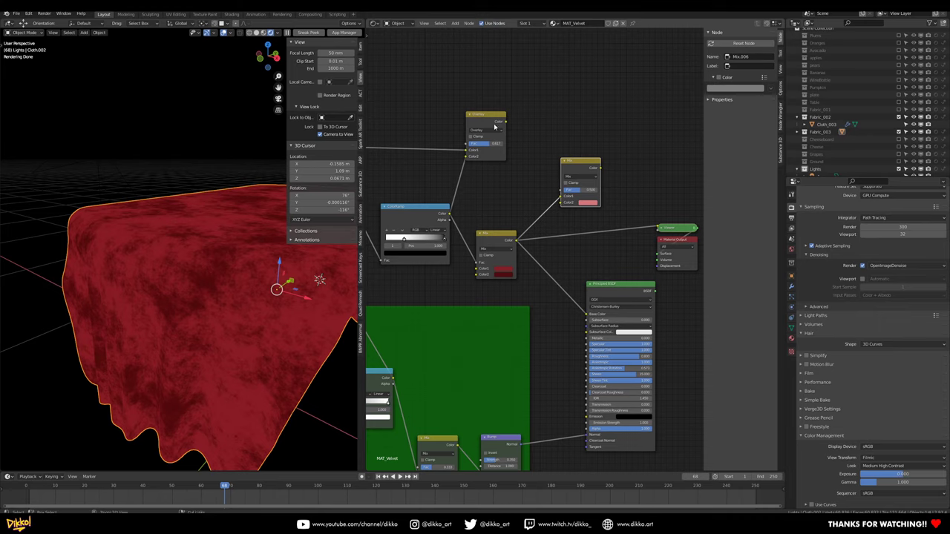
# - Connect the Overlay output to the pink Mix node's Fac input and preview the blended color on the cloth
pyautogui.keyDown('ctrl'); pyautogui.keyDown('shift'); pyautogui.click(494, 126); pyautogui.keyUp('shift'); pyautogui.keyUp('ctrl')
pyautogui.moveTo(586, 166); pyautogui.dragTo(571, 187)
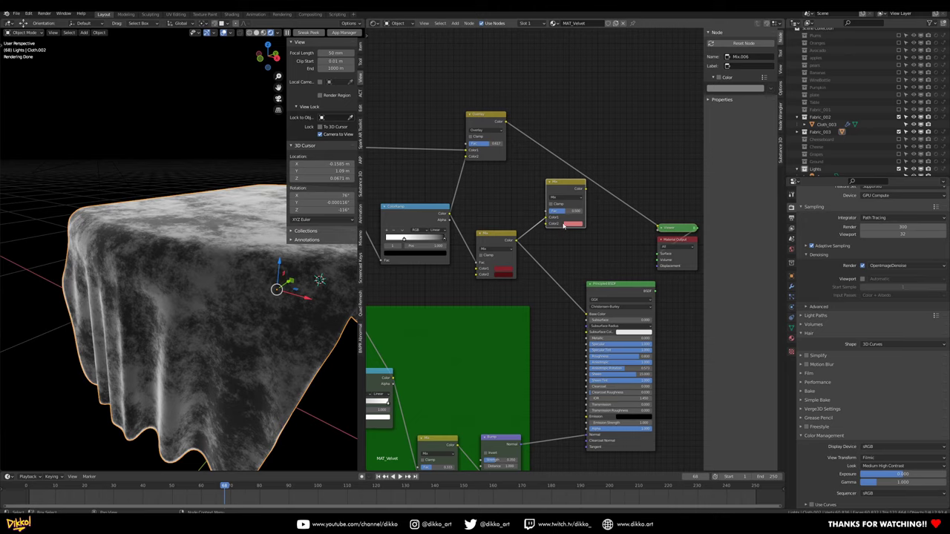
pyautogui.moveTo(507, 123); pyautogui.dragTo(549, 216)
pyautogui.keyDown('ctrl'); pyautogui.keyDown('shift'); pyautogui.click(564, 192); pyautogui.keyUp('shift'); pyautogui.keyUp('ctrl')
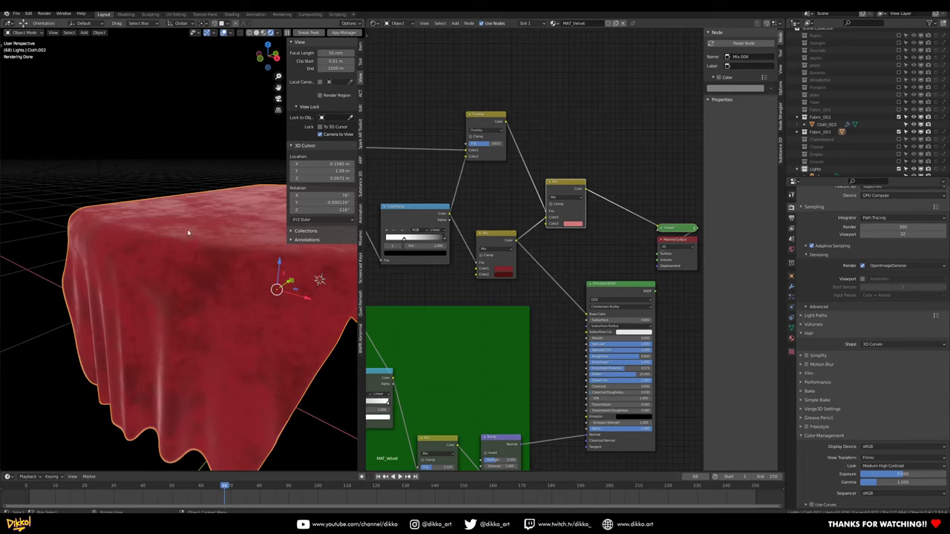
# - Compare the red Mix preview with the pink Mix preview and inspect the cloth's folds from the front
pyautogui.keyDown('ctrl'); pyautogui.keyDown('shift'); pyautogui.click(495, 243); pyautogui.keyUp('shift'); pyautogui.keyUp('ctrl')
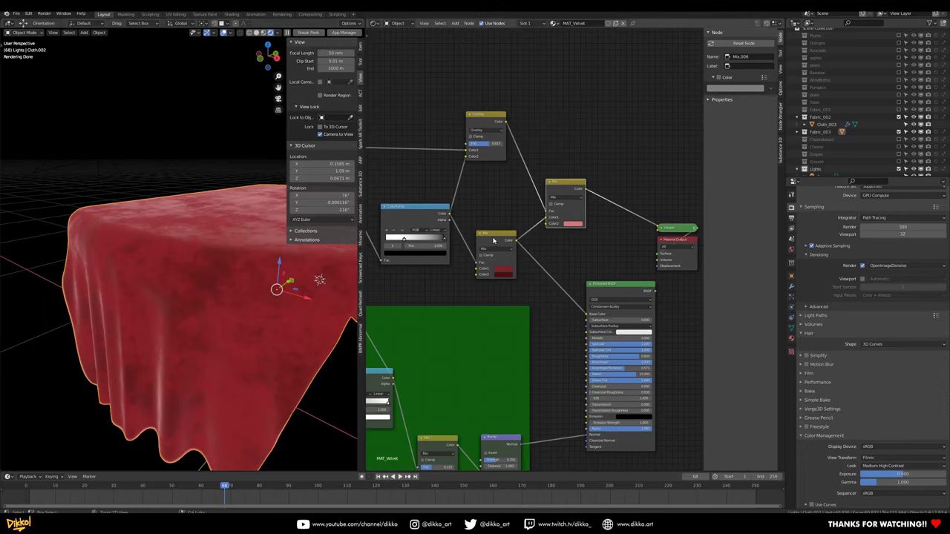
pyautogui.keyDown('ctrl'); pyautogui.keyDown('shift'); pyautogui.click(565, 191); pyautogui.keyUp('shift'); pyautogui.keyUp('ctrl')
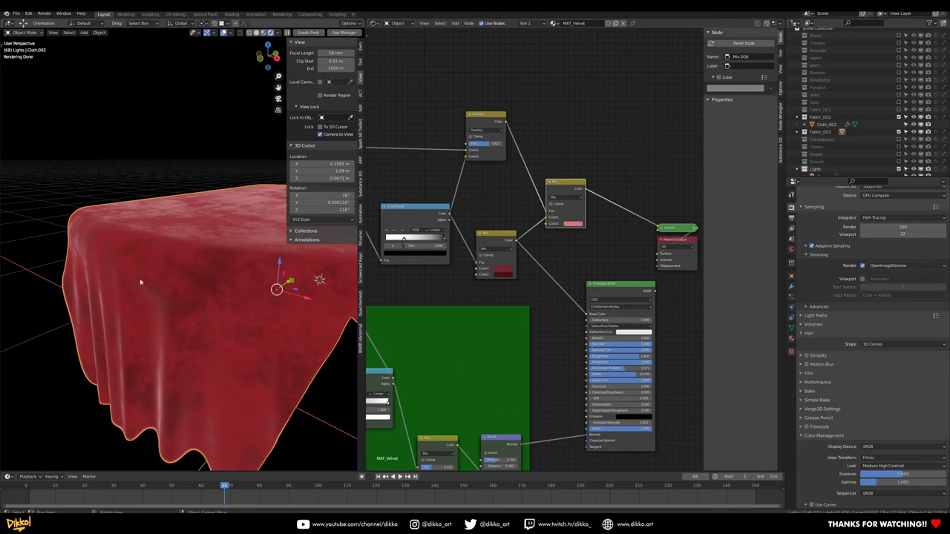
pyautogui.moveTo(128, 272)
pyautogui.mouseDown(button='middle')
pyautogui.moveTo(161, 302)
pyautogui.moveTo(227, 266)
pyautogui.mouseUp(button='middle')
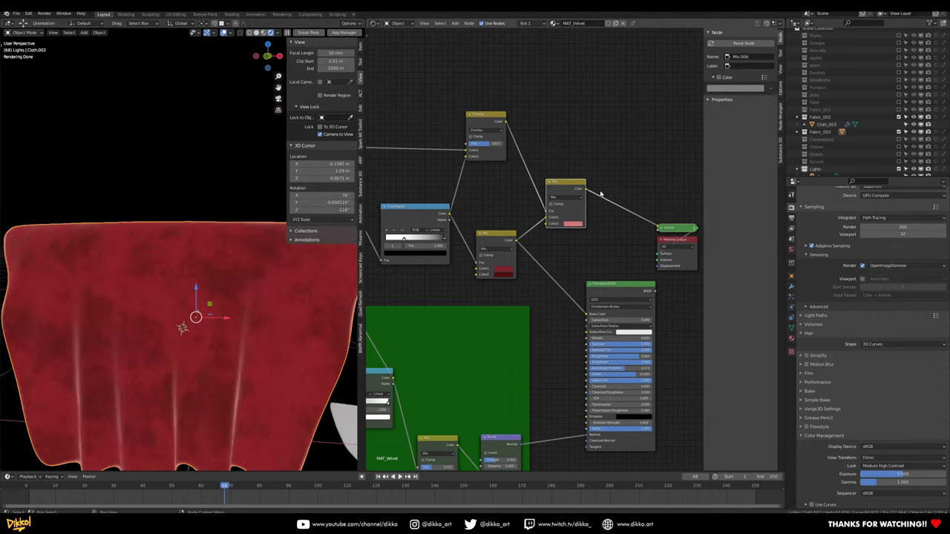
# - Connect the pink Mix output to the Principled BSDF's Base Color and preview the full velvet shader from several angles
pyautogui.moveTo(585, 189); pyautogui.dragTo(586, 315)
pyautogui.keyDown('ctrl'); pyautogui.keyDown('shift'); pyautogui.click(611, 289); pyautogui.keyUp('shift'); pyautogui.keyUp('ctrl')
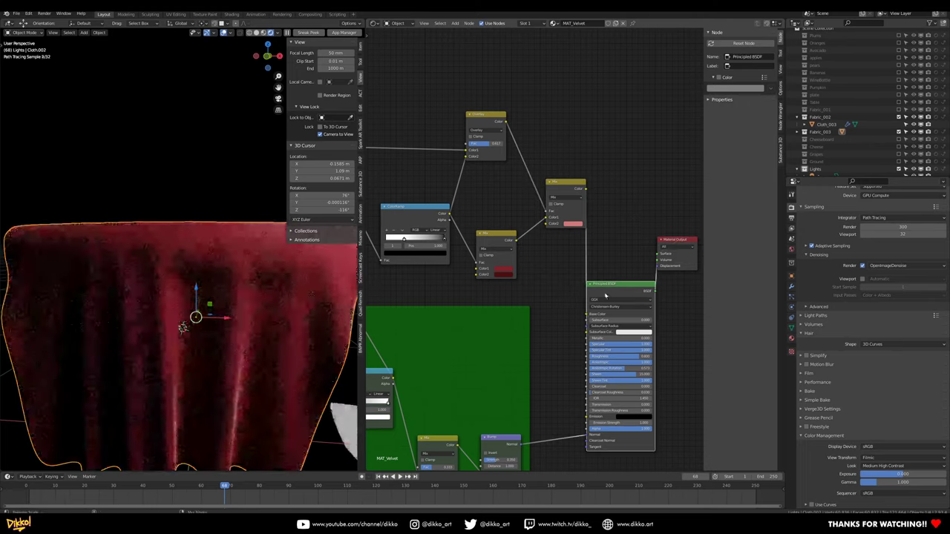
pyautogui.moveTo(212, 337); pyautogui.dragTo(242, 299, button='middle')
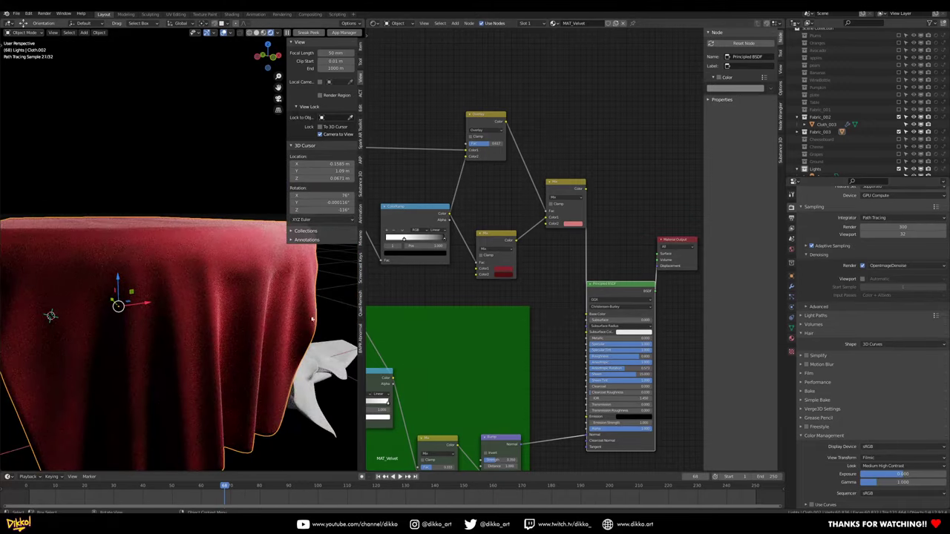
pyautogui.moveTo(286, 252); pyautogui.dragTo(212, 318, button='middle')
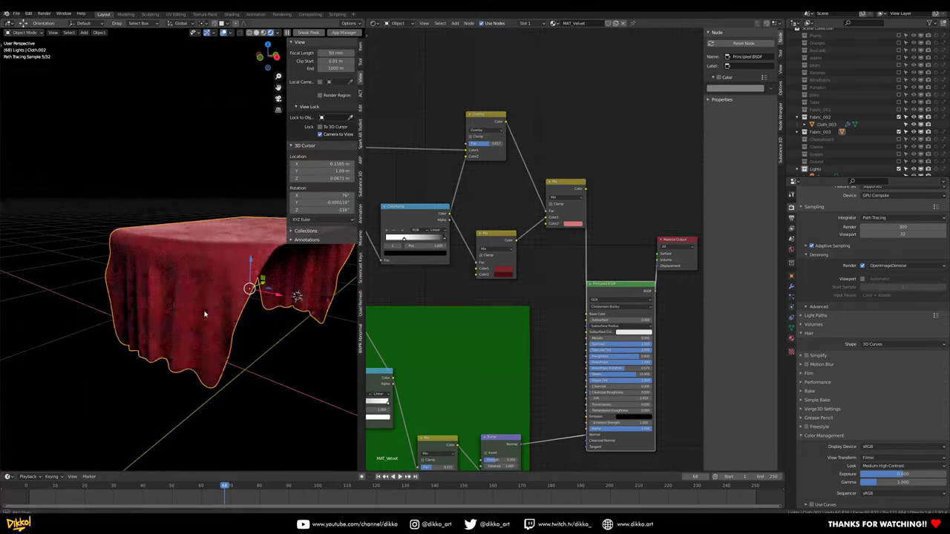
pyautogui.moveTo(181, 210); pyautogui.dragTo(226, 236, button='middle')
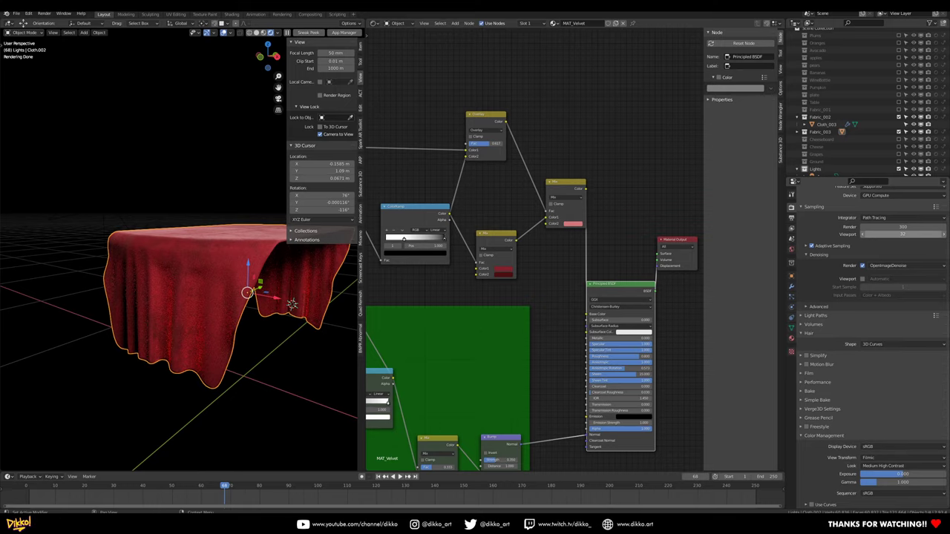
pyautogui.moveTo(175, 291); pyautogui.dragTo(178, 331, button='middle')
# - Spread out the Material Output and Principled BSDF nodes and lower the BUMP frame to make room for new nodes
pyautogui.scroll(-3, 659, 302)
pyautogui.moveTo(666, 307); pyautogui.dragTo(551, 283, button='middle')
pyautogui.moveTo(539, 220); pyautogui.dragTo(643, 250)
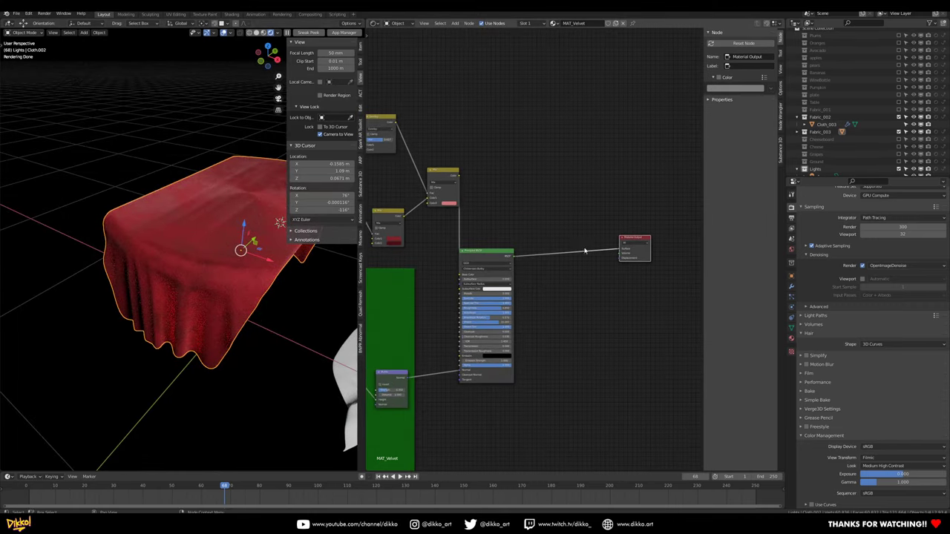
pyautogui.moveTo(490, 255); pyautogui.dragTo(567, 248)
pyautogui.moveTo(186, 297); pyautogui.dragTo(132, 294, button='middle')
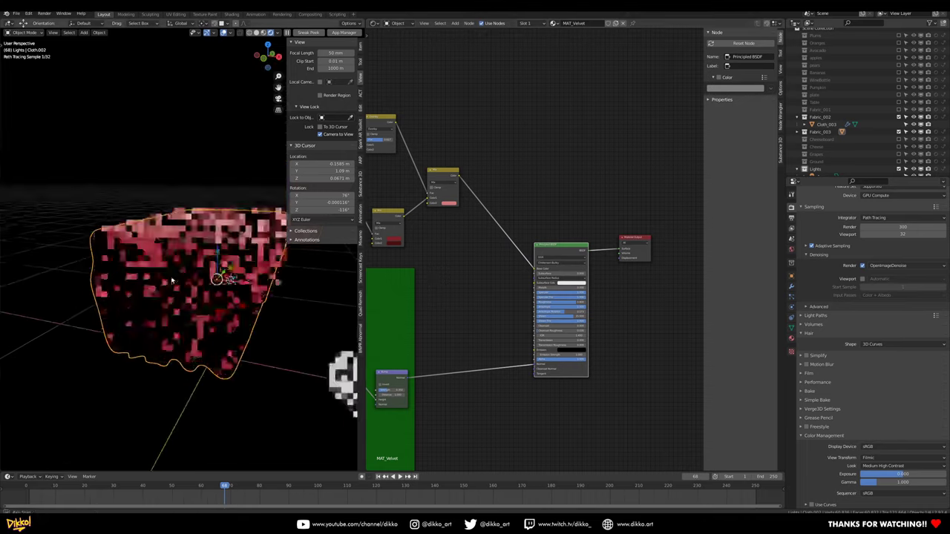
pyautogui.moveTo(403, 290); pyautogui.dragTo(551, 285, button='middle')
pyautogui.moveTo(516, 273); pyautogui.dragTo(504, 331)
pyautogui.moveTo(493, 285); pyautogui.dragTo(472, 323, button='middle')
# - Add an Ambient Occlusion node below the red Mix node and preview its output on the cloth
pyautogui.hotkey('shift', 'a')
pyautogui.click(508, 287)
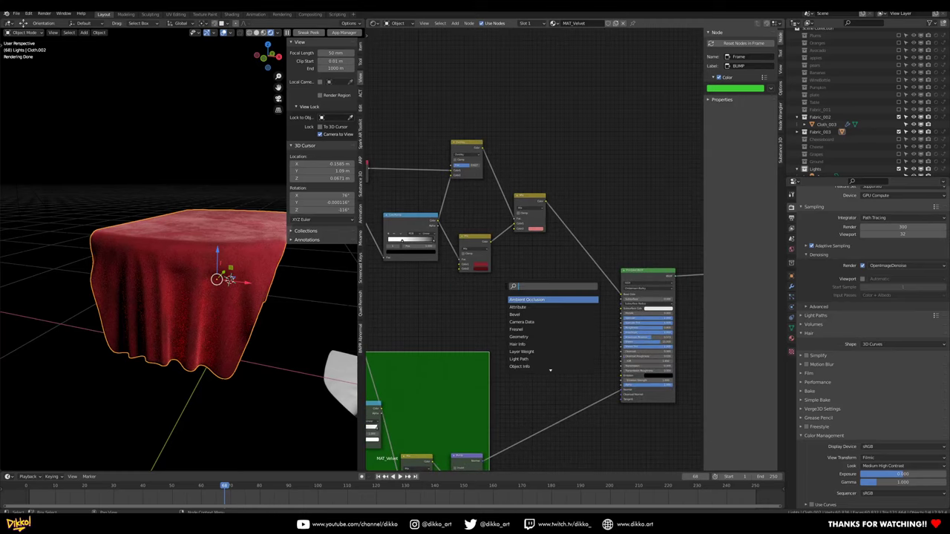
pyautogui.click(522, 300)
pyautogui.click(487, 299)
pyautogui.keyDown('ctrl'); pyautogui.keyDown('shift'); pyautogui.click(489, 299); pyautogui.keyUp('shift'); pyautogui.keyUp('ctrl')
pyautogui.moveTo(311, 347); pyautogui.dragTo(179, 371, button='middle')
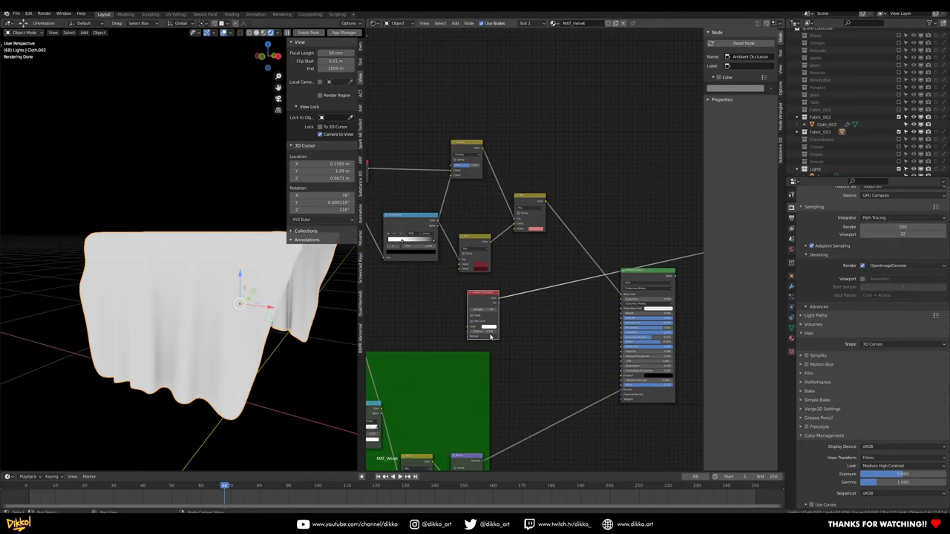
# - Insert a ColorRamp node after the Ambient Occlusion node
pyautogui.scroll(4, 487, 336)
pyautogui.hotkey('shift', 'a')
pyautogui.click(513, 341)
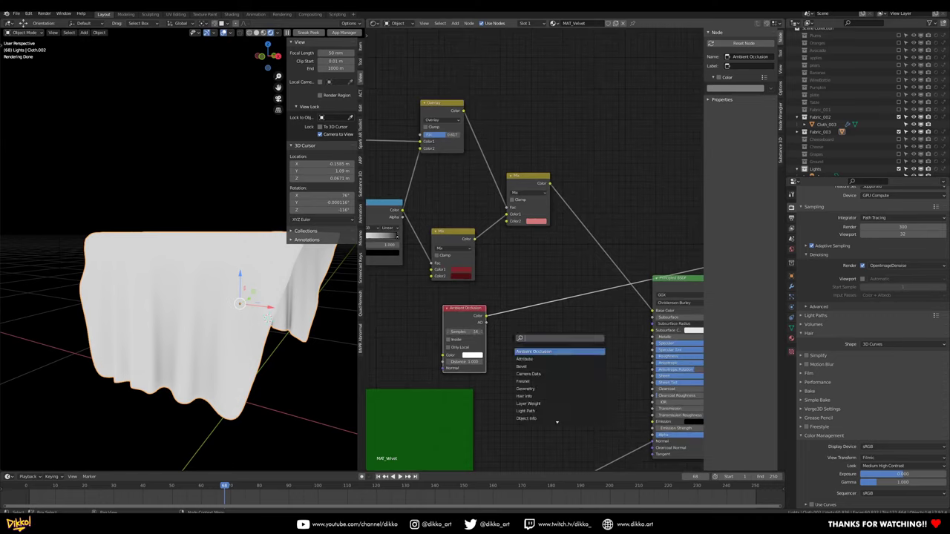
pyautogui.write('ramp')
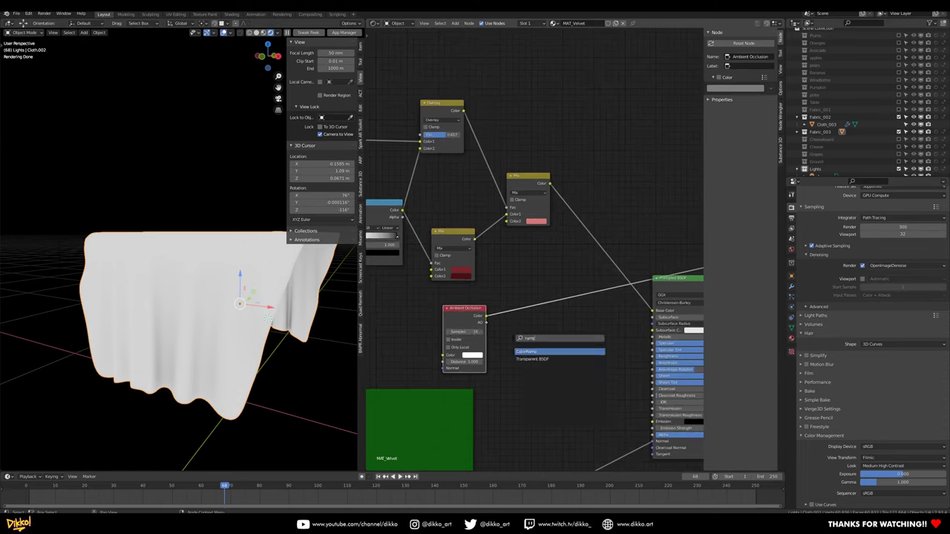
pyautogui.press('Return')
pyautogui.click(517, 327)
# - Set the new ColorRamp's black stop to position 0.414, shift its white stop inward, and lighten the black stop to dark gray
pyautogui.moveTo(518, 327); pyautogui.dragTo(535, 333)
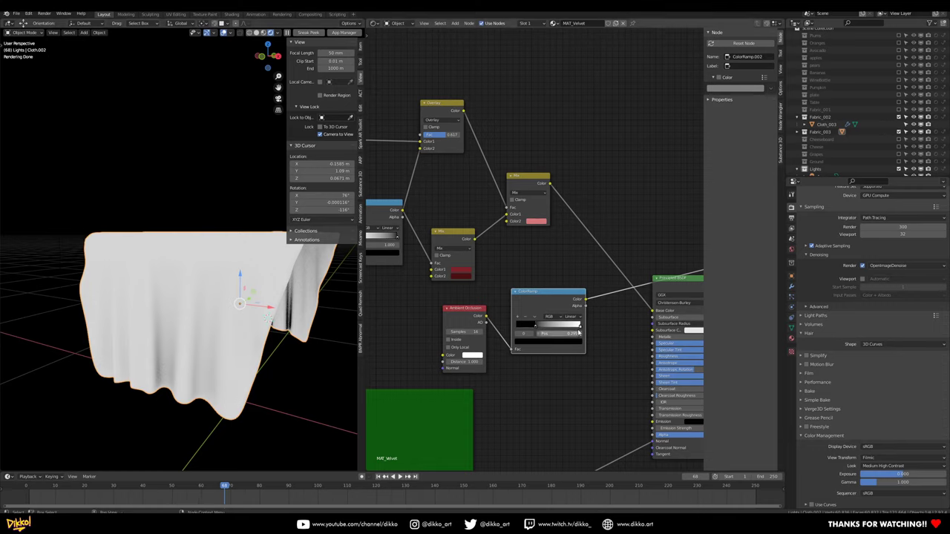
pyautogui.moveTo(580, 327); pyautogui.dragTo(543, 324)
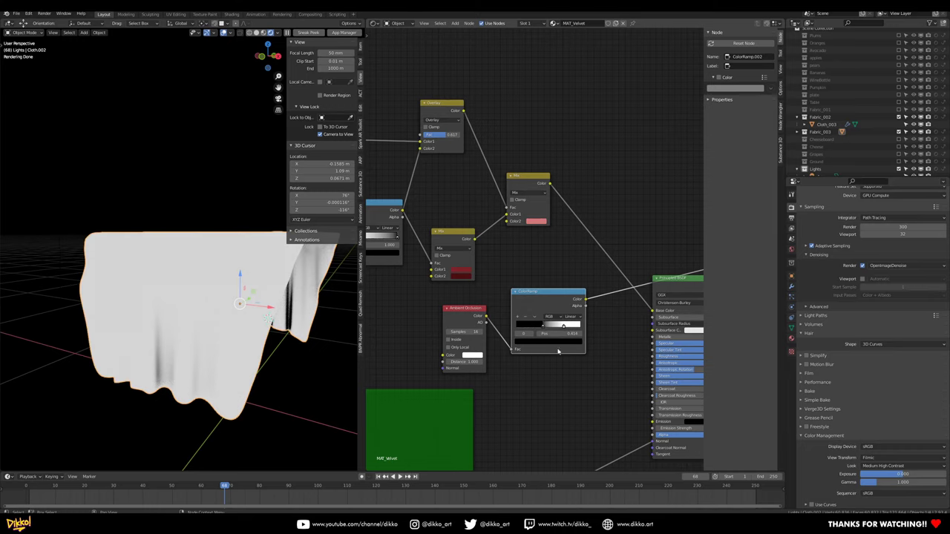
pyautogui.click(543, 342)
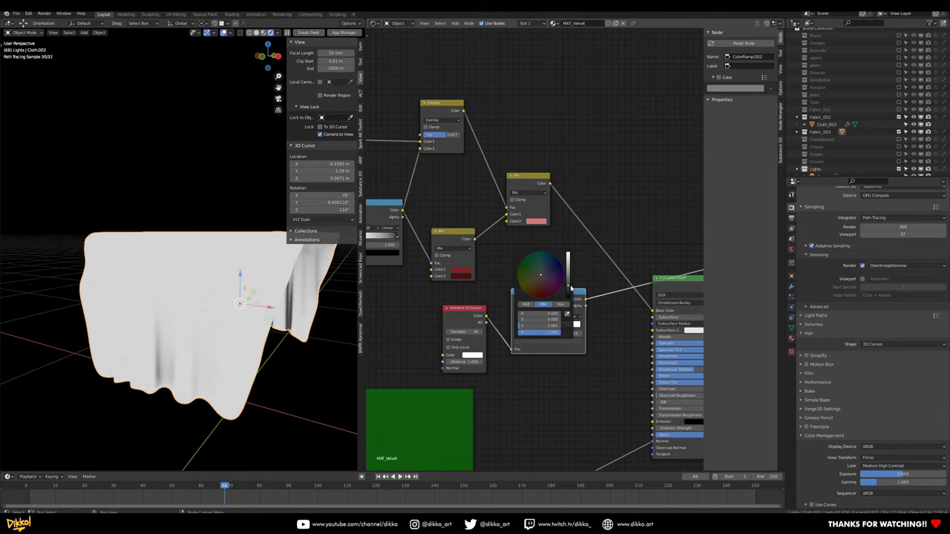
pyautogui.moveTo(570, 286); pyautogui.dragTo(570, 287)
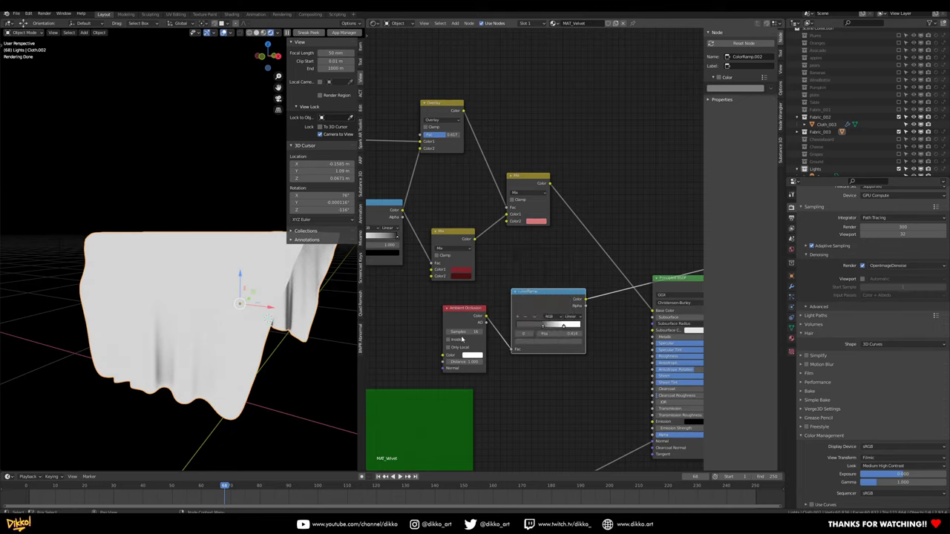
# - Shift the Ambient Occlusion and ColorRamp nodes back toward the noise nodes and place a duplicate of the pink Mix node beside the original
pyautogui.moveTo(469, 314); pyautogui.dragTo(426, 314)
pyautogui.moveTo(557, 306); pyautogui.dragTo(512, 308)
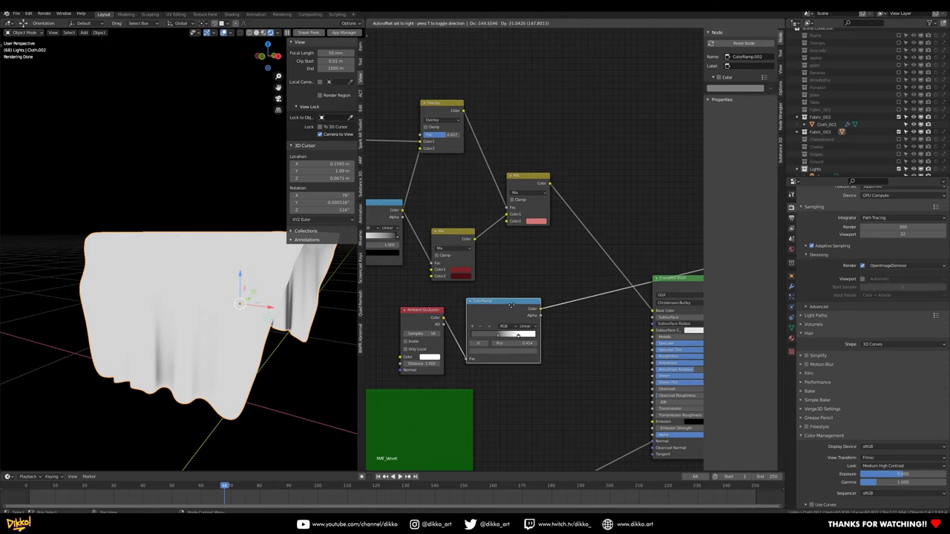
pyautogui.click(528, 183)
pyautogui.hotkey('shift', 'd')
pyautogui.click(628, 165)
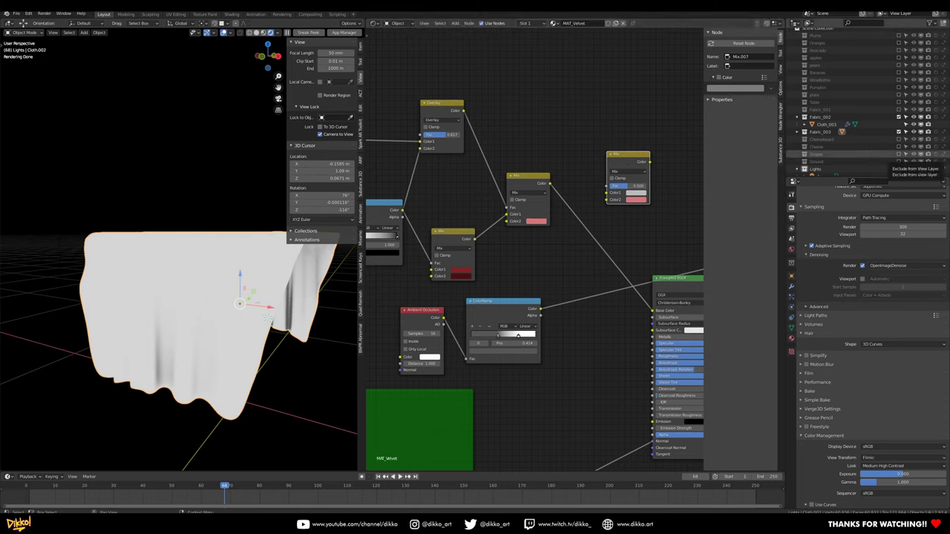
# - Set the duplicated Mix node's Color1 to a very dark purplish red
pyautogui.click(636, 193)
pyautogui.click(657, 143)
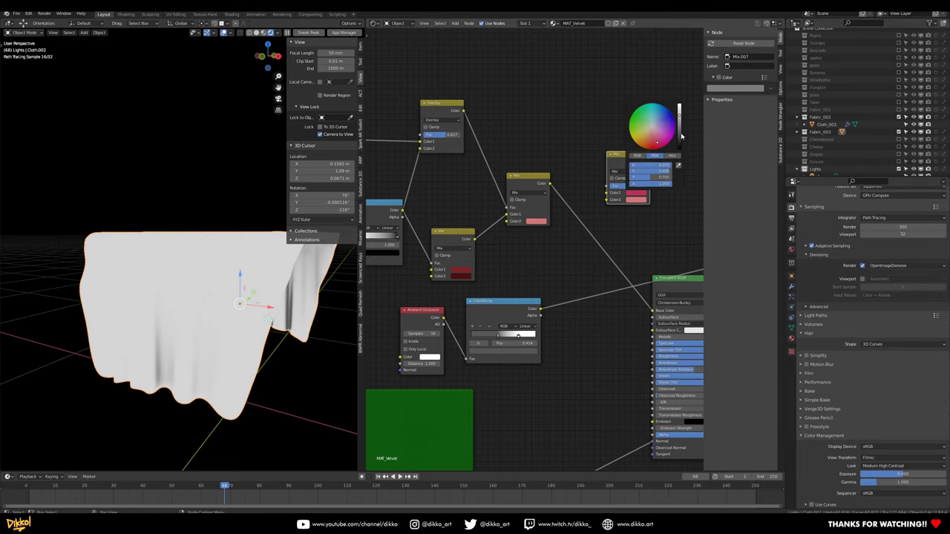
pyautogui.moveTo(680, 135); pyautogui.dragTo(679, 142)
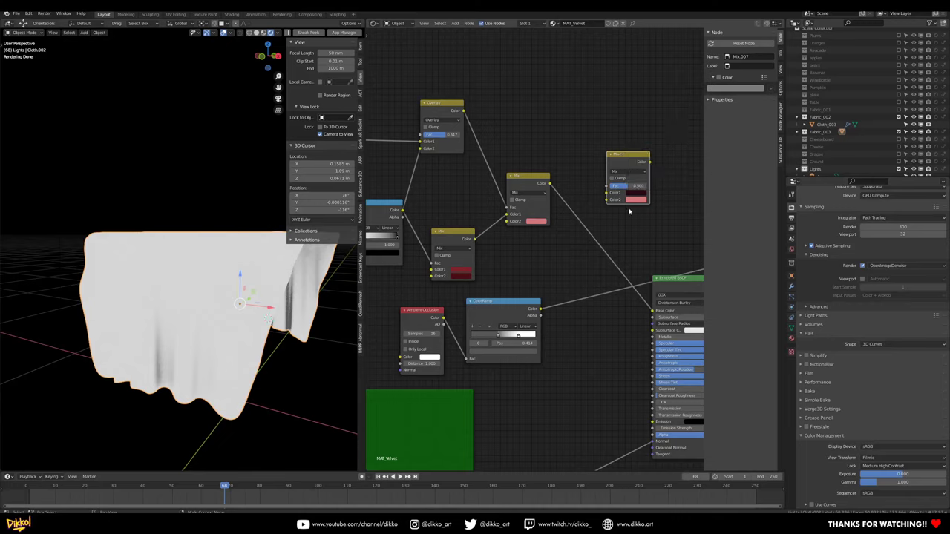
# - Connect the occlusion ColorRamp to the dark Mix node's Fac and the pink Mix output to its Color2, comparing previews with and without it
pyautogui.moveTo(630, 161); pyautogui.dragTo(628, 164)
pyautogui.moveTo(540, 308); pyautogui.dragTo(609, 207)
pyautogui.moveTo(626, 167); pyautogui.dragTo(654, 310)
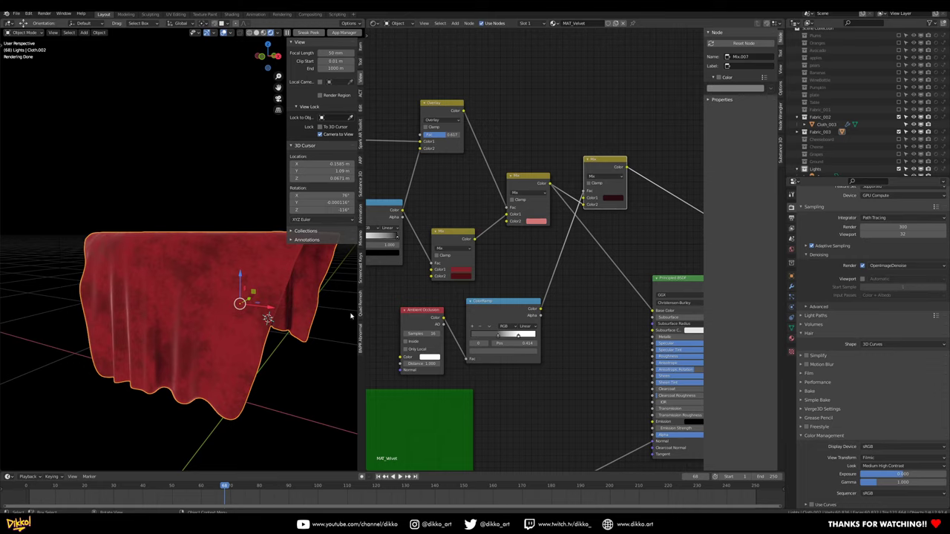
pyautogui.keyDown('ctrl'); pyautogui.keyDown('shift'); pyautogui.click(520, 186); pyautogui.keyUp('shift'); pyautogui.keyUp('ctrl')
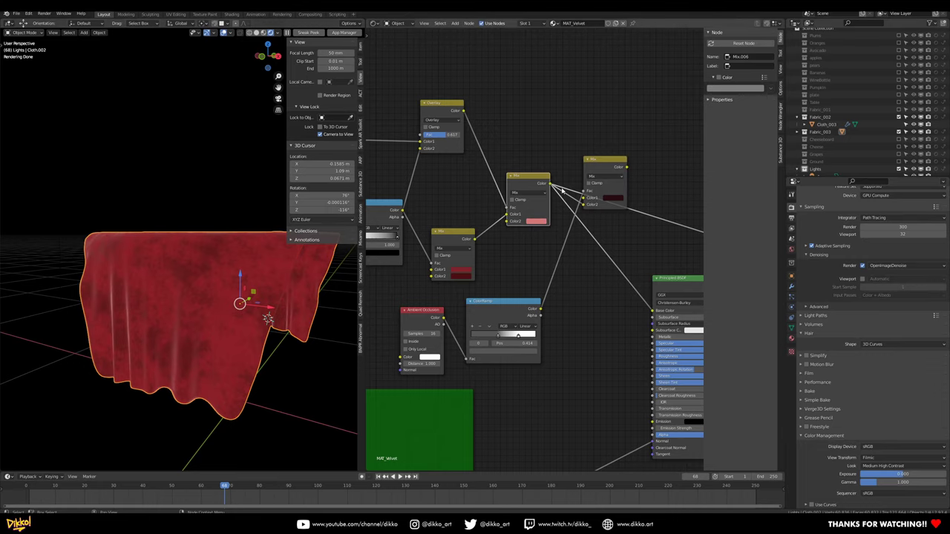
pyautogui.hotkey('ctrl', 'z')
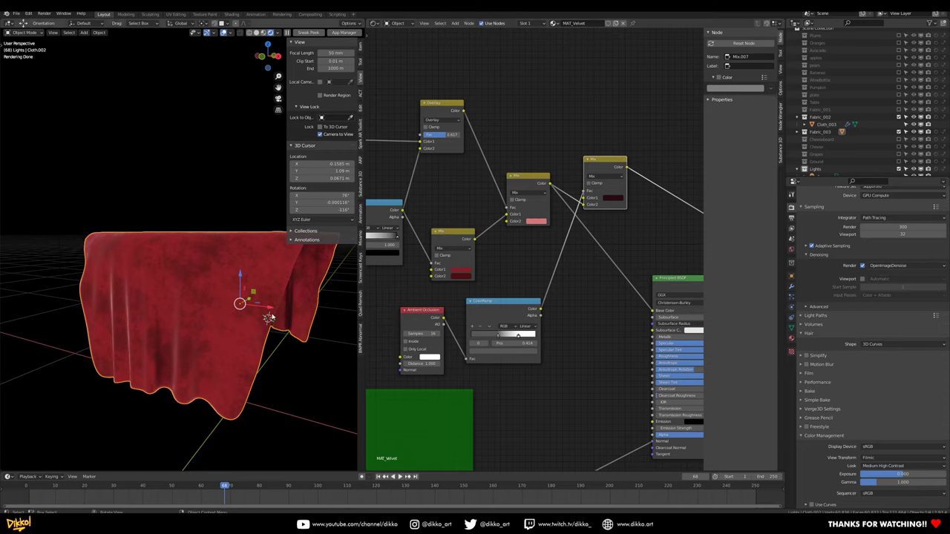
# - Lower the dark Mix node beside the occlusion ColorRamp and set the ramp's white stop to about 0.69
pyautogui.moveTo(602, 166); pyautogui.dragTo(584, 259)
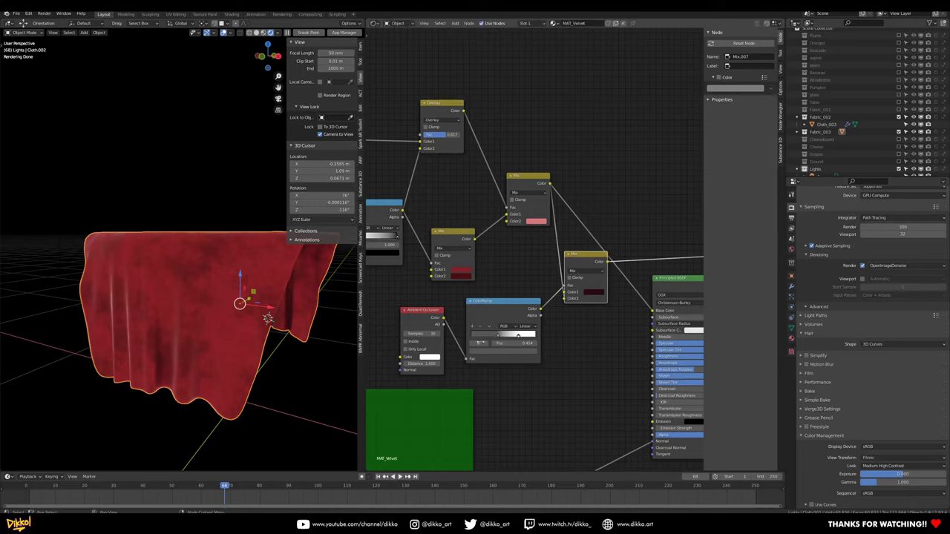
pyautogui.moveTo(494, 338)
pyautogui.mouseDown()
pyautogui.moveTo(508, 339)
pyautogui.moveTo(476, 339)
pyautogui.moveTo(516, 336)
pyautogui.mouseUp()
# - Connect the dark Mix output to the Principled BSDF's Base Color and preview the full shader on the cloth
pyautogui.moveTo(607, 262); pyautogui.dragTo(653, 312)
pyautogui.moveTo(598, 262); pyautogui.dragTo(608, 271)
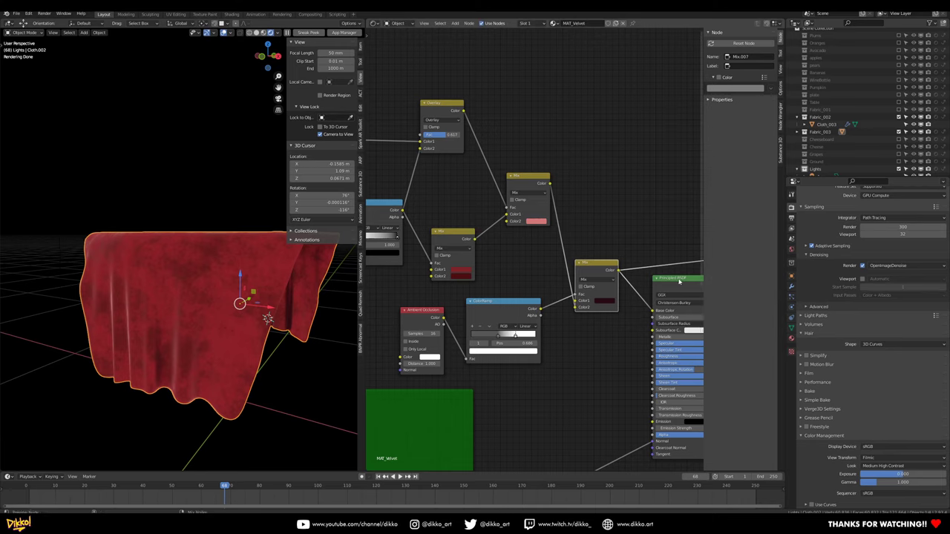
pyautogui.click(678, 281)
pyautogui.moveTo(184, 353)
pyautogui.mouseDown(button='middle')
pyautogui.moveTo(166, 351)
pyautogui.moveTo(186, 363)
pyautogui.mouseUp(button='middle')
# - Line up the Ambient Occlusion node and its ColorRamp closer to the dark Mix node
pyautogui.moveTo(503, 295); pyautogui.dragTo(538, 295, button='middle')
pyautogui.moveTo(539, 300); pyautogui.dragTo(545, 294)
pyautogui.moveTo(459, 309); pyautogui.dragTo(473, 306)
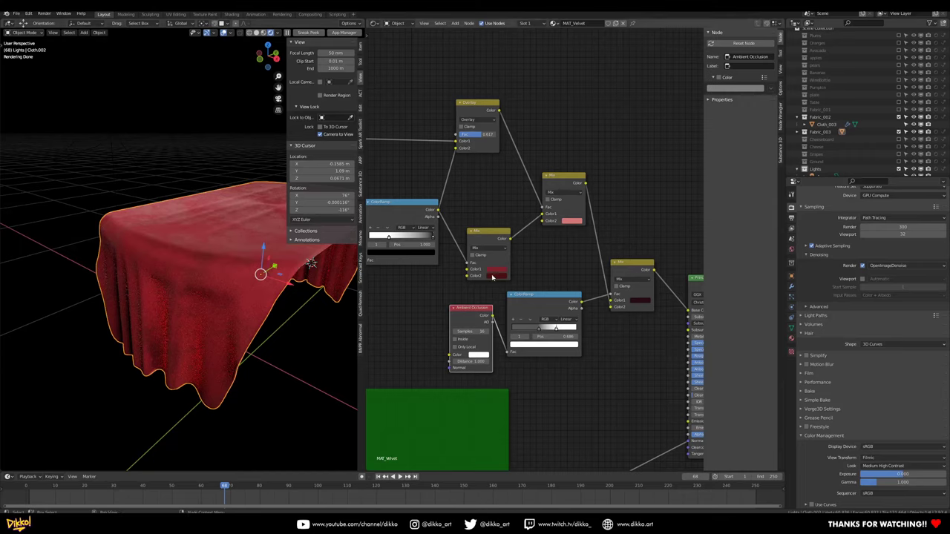
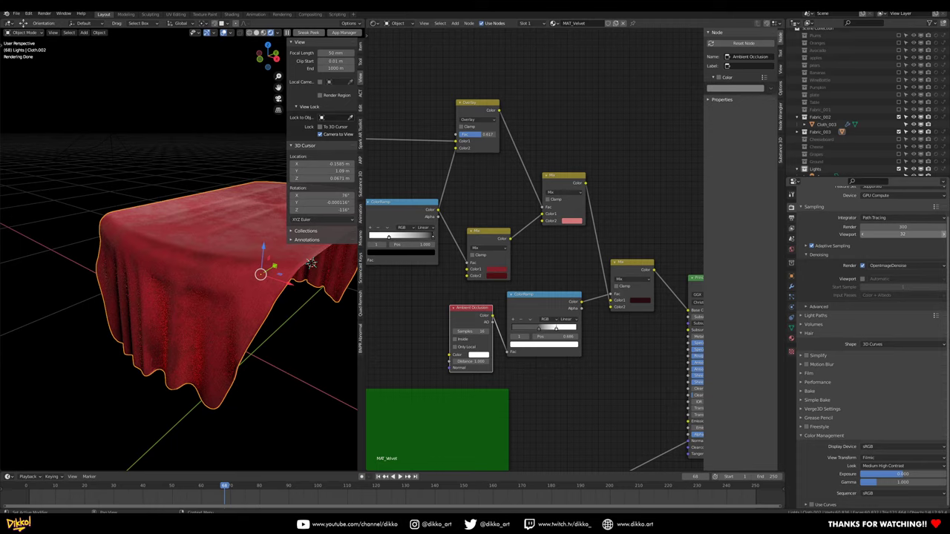
# - Preview the Multiply node's noise pattern on the cloth, and return to the Principled BSDF preview
pyautogui.scroll(-2, 468, 328)
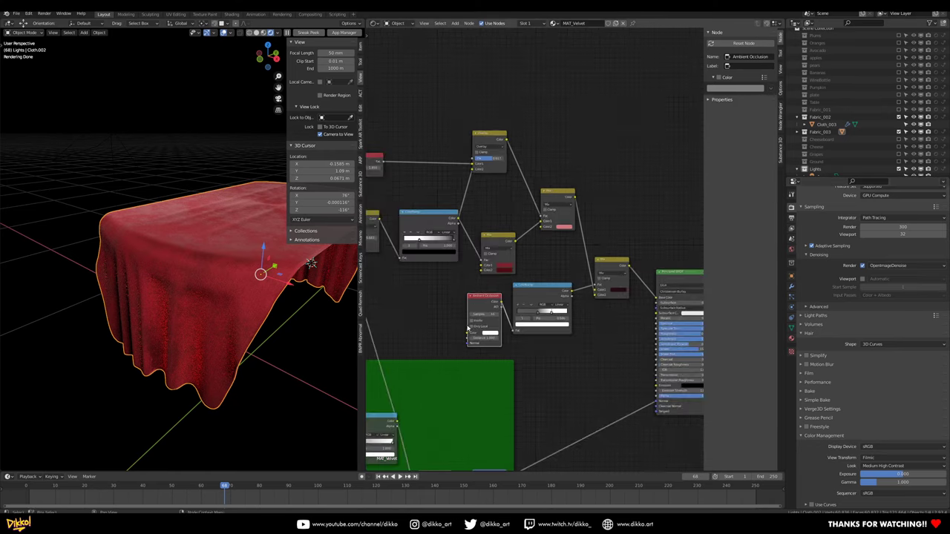
pyautogui.moveTo(403, 291); pyautogui.dragTo(536, 262, button='middle')
pyautogui.keyDown('ctrl'); pyautogui.keyDown('shift'); pyautogui.click(487, 187); pyautogui.keyUp('shift'); pyautogui.keyUp('ctrl')
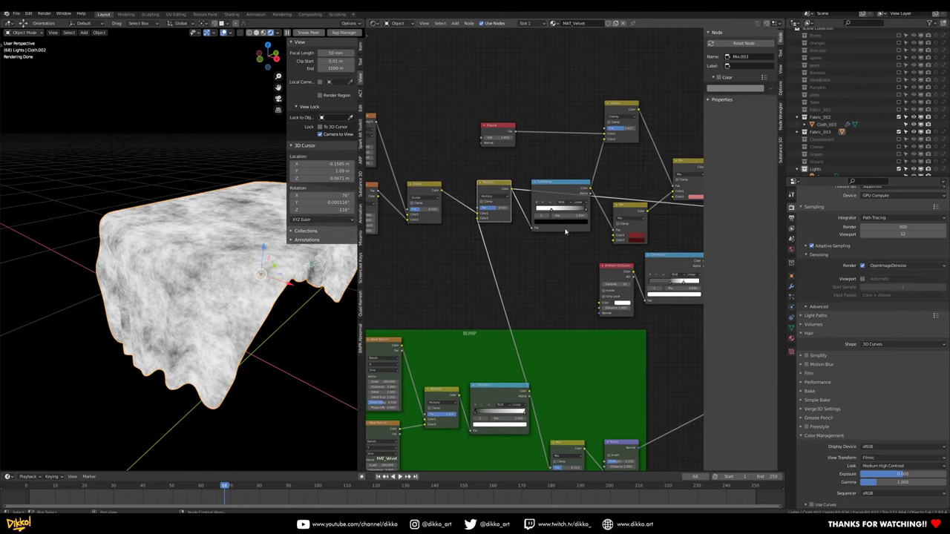
pyautogui.moveTo(564, 232); pyautogui.dragTo(473, 277, button='middle')
pyautogui.keyDown('ctrl'); pyautogui.keyDown('shift'); pyautogui.click(690, 249); pyautogui.keyUp('shift'); pyautogui.keyUp('ctrl')
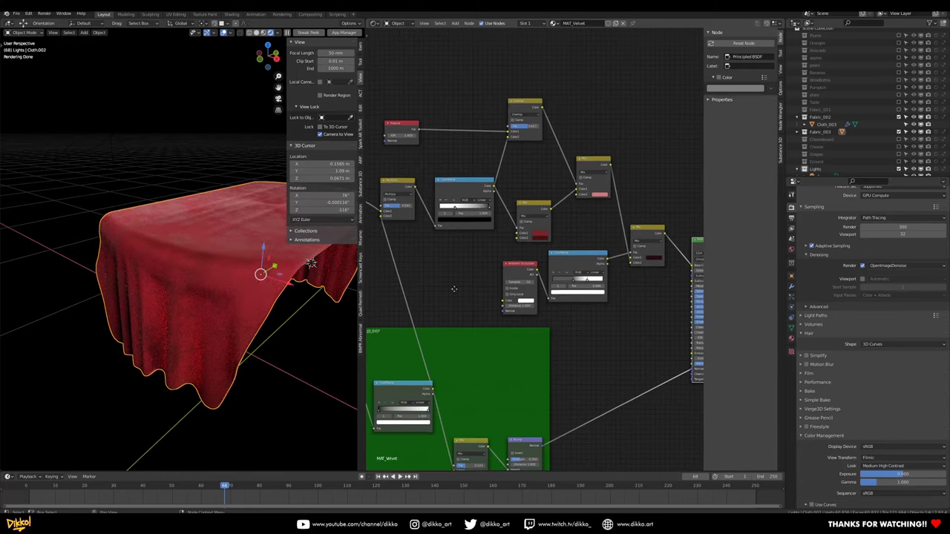
# - Move the pink Mix node up above the level of the Overlay node to space out the color nodes
pyautogui.moveTo(434, 268); pyautogui.dragTo(524, 250, button='middle')
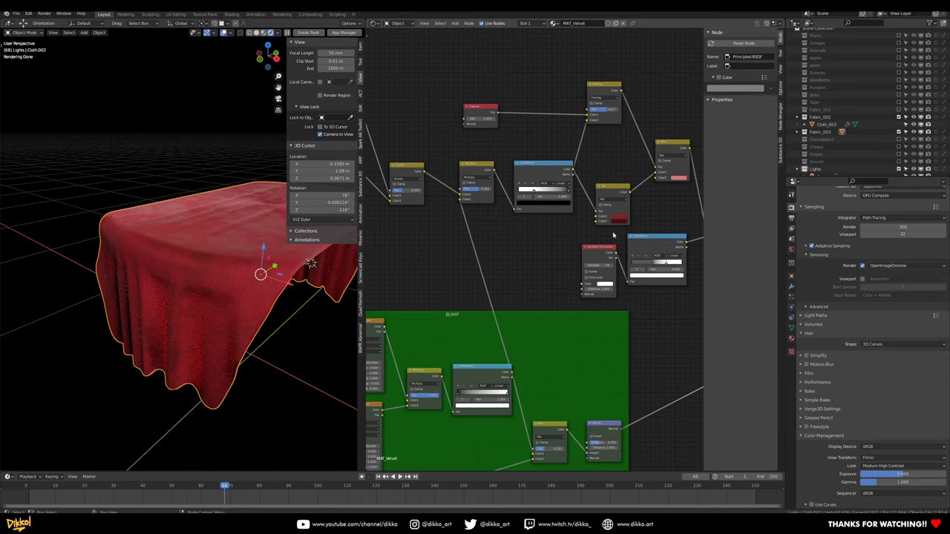
pyautogui.moveTo(613, 235); pyautogui.dragTo(495, 295, button='middle')
pyautogui.moveTo(554, 199); pyautogui.dragTo(584, 106)
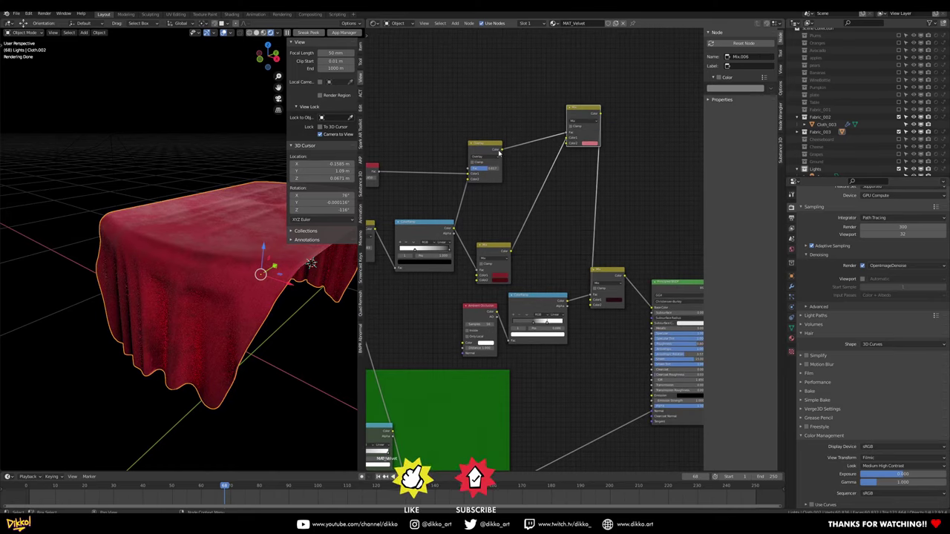
# - Move the color, ColorRamp and Ambient Occlusion nodes higher and shift the noise Multiply node closer to them
pyautogui.moveTo(492, 145); pyautogui.dragTo(495, 97)
pyautogui.moveTo(492, 248); pyautogui.dragTo(522, 175)
pyautogui.moveTo(440, 221); pyautogui.dragTo(446, 164)
pyautogui.moveTo(598, 273); pyautogui.dragTo(623, 187)
pyautogui.moveTo(550, 296); pyautogui.dragTo(573, 224)
pyautogui.moveTo(478, 307); pyautogui.dragTo(484, 229)
pyautogui.moveTo(462, 310); pyautogui.dragTo(562, 245, button='middle')
pyautogui.moveTo(463, 158); pyautogui.dragTo(483, 219)
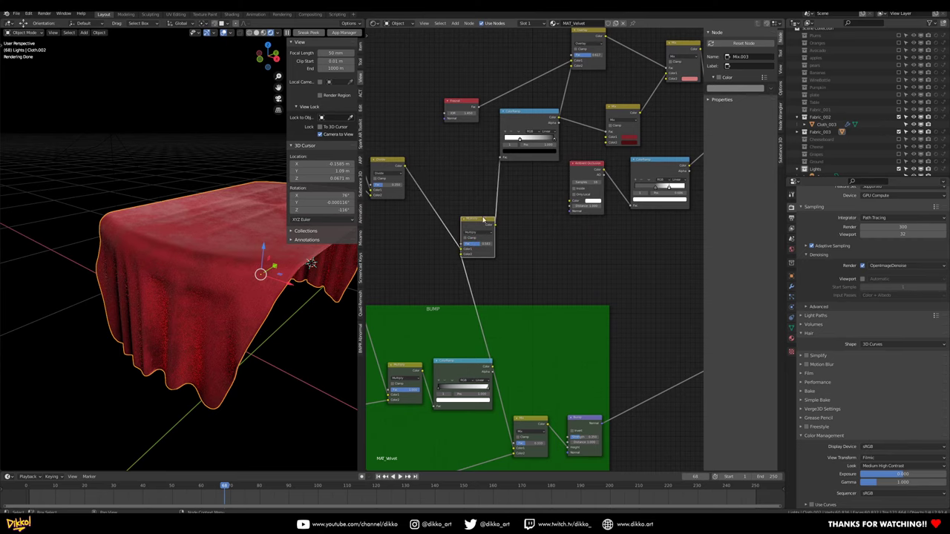
# - Check the noise Multiply output on the cloth, then switch the preview back to the Principled BSDF
pyautogui.keyDown('ctrl'); pyautogui.keyDown('shift'); pyautogui.click(489, 230); pyautogui.keyUp('shift'); pyautogui.keyUp('ctrl')
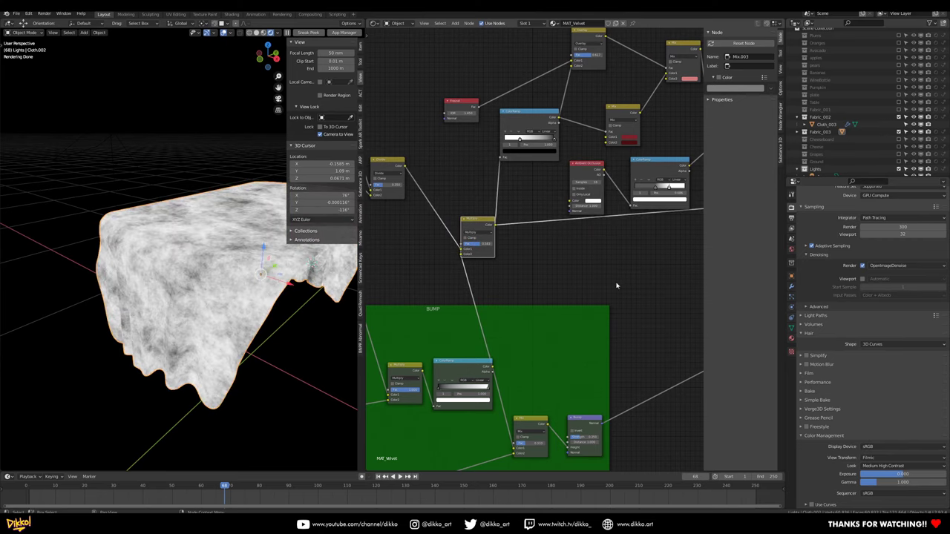
pyautogui.moveTo(617, 286); pyautogui.dragTo(461, 286, button='middle')
pyautogui.keyDown('ctrl'); pyautogui.keyDown('shift'); pyautogui.click(608, 221); pyautogui.keyUp('shift'); pyautogui.keyUp('ctrl')
pyautogui.moveTo(451, 245); pyautogui.dragTo(557, 228, button='middle')
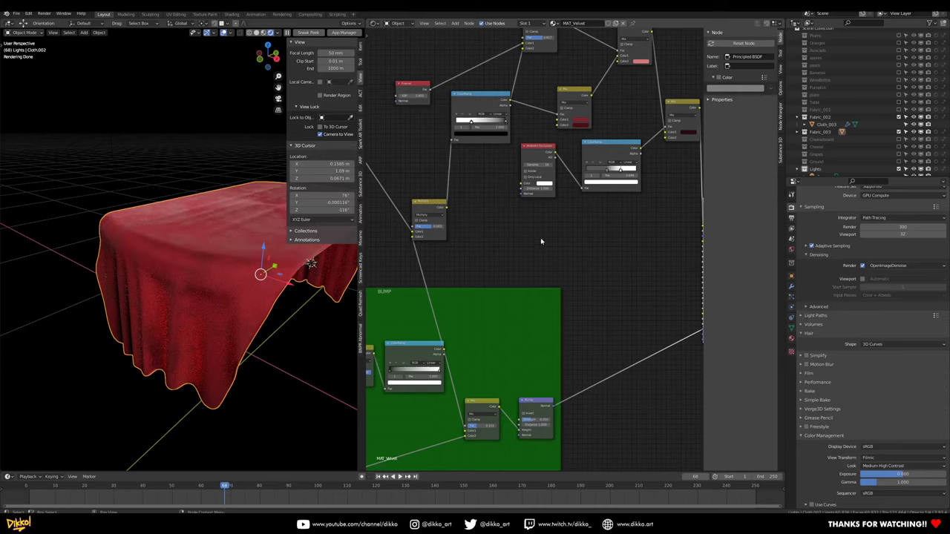
# - Duplicate the Ambient Occlusion's ColorRamp and place the copy beside the noise Multiply node
pyautogui.click(613, 151)
pyautogui.hotkey('shift', 'd')
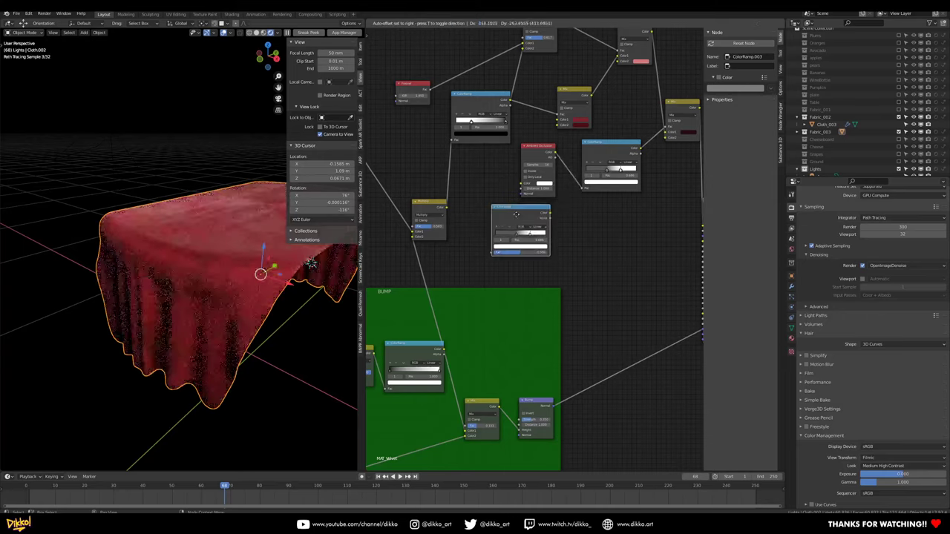
pyautogui.click(495, 226)
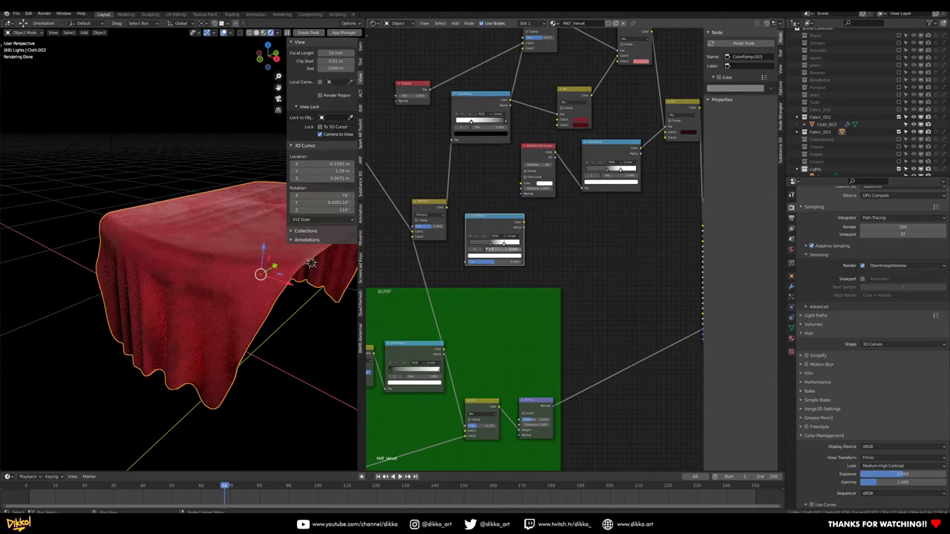
# - Feed the noise Multiply color into the duplicated ColorRamp, preview it on the cloth and spread its stops apart
pyautogui.moveTo(492, 244)
pyautogui.mouseDown()
pyautogui.moveTo(481, 245)
pyautogui.moveTo(495, 244)
pyautogui.mouseUp()
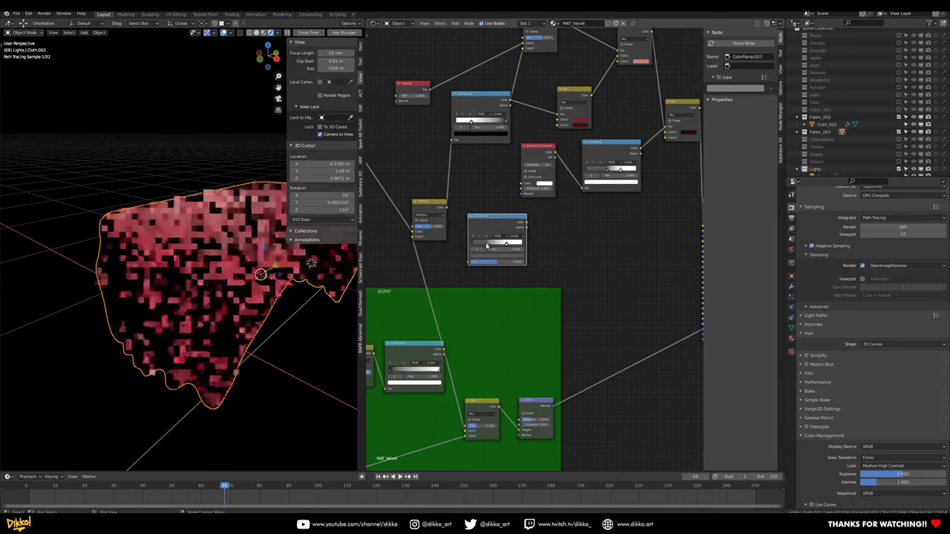
pyautogui.click(445, 209)
pyautogui.moveTo(445, 209); pyautogui.dragTo(468, 261)
pyautogui.keyDown('ctrl'); pyautogui.keyDown('shift'); pyautogui.click(494, 217); pyautogui.keyUp('shift'); pyautogui.keyUp('ctrl')
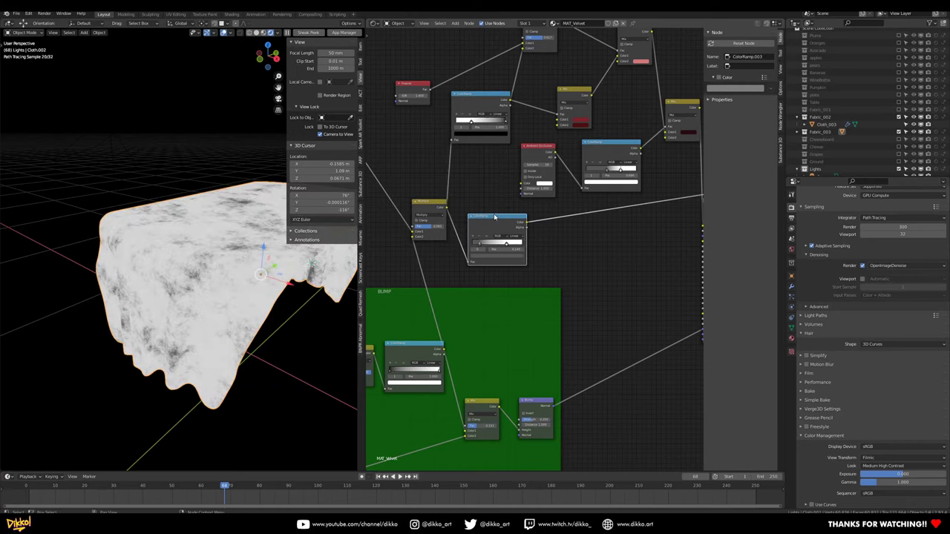
pyautogui.moveTo(490, 249)
pyautogui.mouseDown()
pyautogui.moveTo(502, 248)
pyautogui.moveTo(489, 249)
pyautogui.mouseUp()
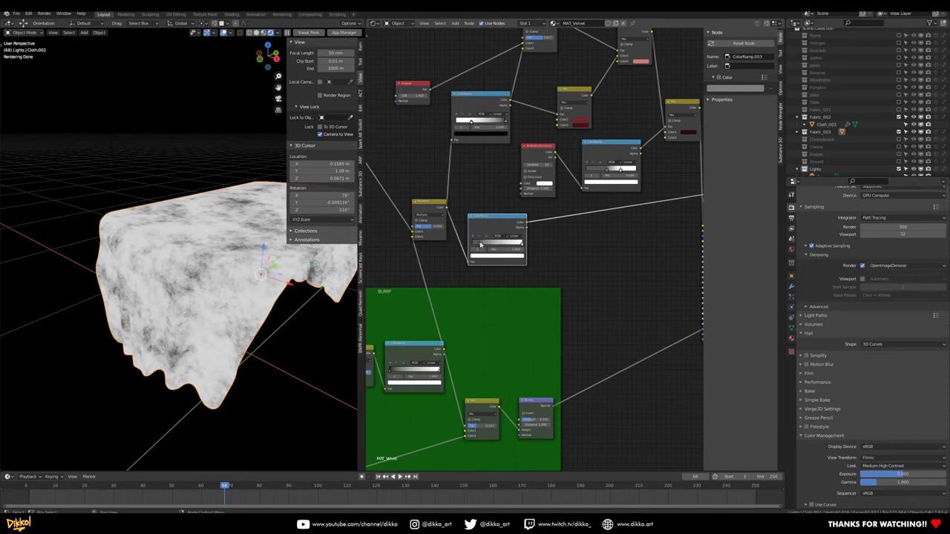
# - Restore the Principled BSDF preview and connect the duplicated ColorRamp's color to its Sheen input
pyautogui.moveTo(587, 270); pyautogui.dragTo(504, 262, button='middle')
pyautogui.scroll(-2, 541, 248)
pyautogui.moveTo(599, 218); pyautogui.dragTo(589, 216, button='middle')
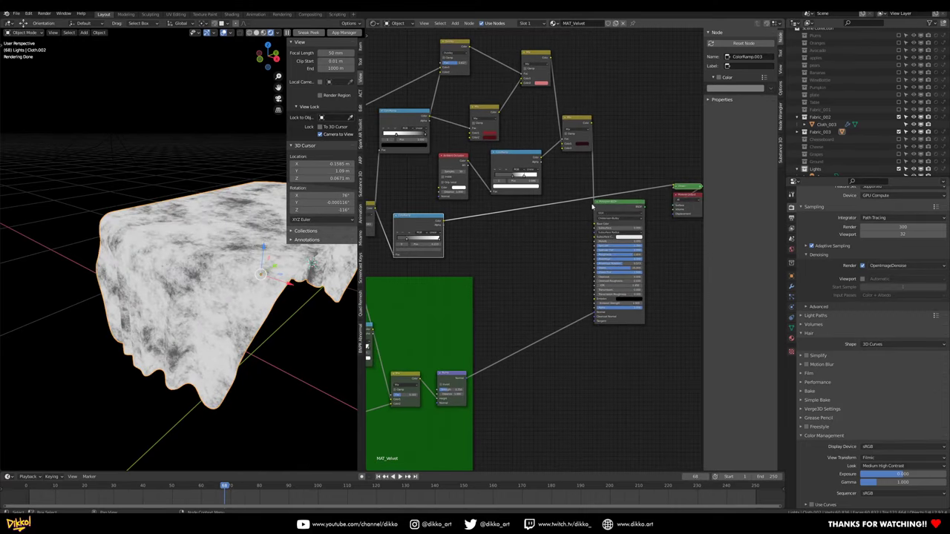
pyautogui.keyDown('ctrl'); pyautogui.keyDown('shift'); pyautogui.click(594, 207); pyautogui.keyUp('shift'); pyautogui.keyUp('ctrl')
pyautogui.scroll(1, 444, 258)
pyautogui.moveTo(418, 210); pyautogui.dragTo(610, 274)
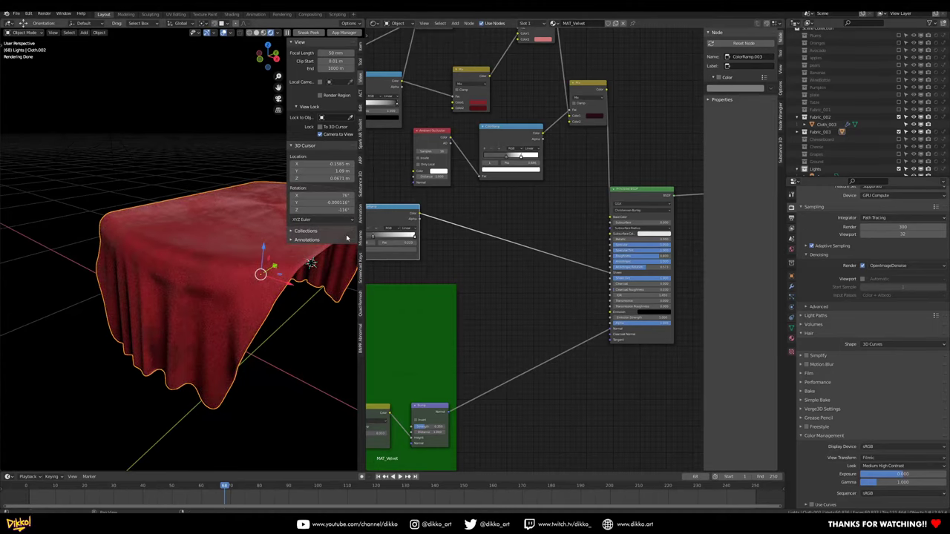
pyautogui.moveTo(441, 243); pyautogui.dragTo(483, 235, button='middle')
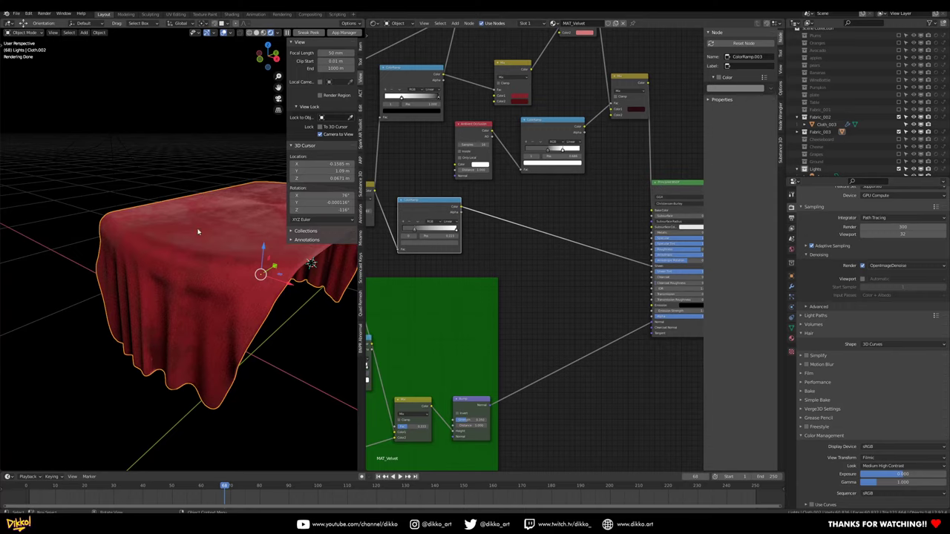
pyautogui.moveTo(425, 209)
pyautogui.mouseDown()
pyautogui.moveTo(436, 198)
pyautogui.moveTo(417, 224)
pyautogui.mouseUp()
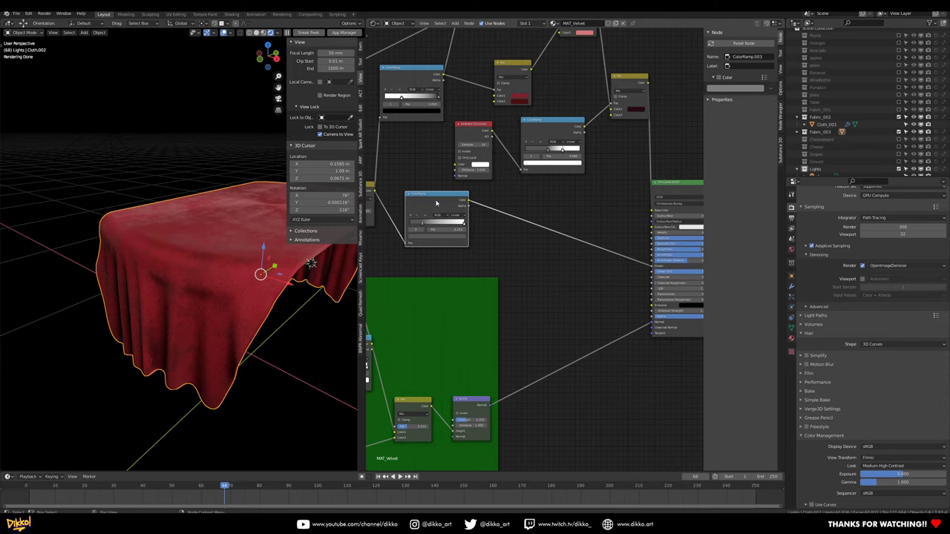
pyautogui.hotkey('ctrl', 'z')
pyautogui.hotkey('ctrl', 'z')
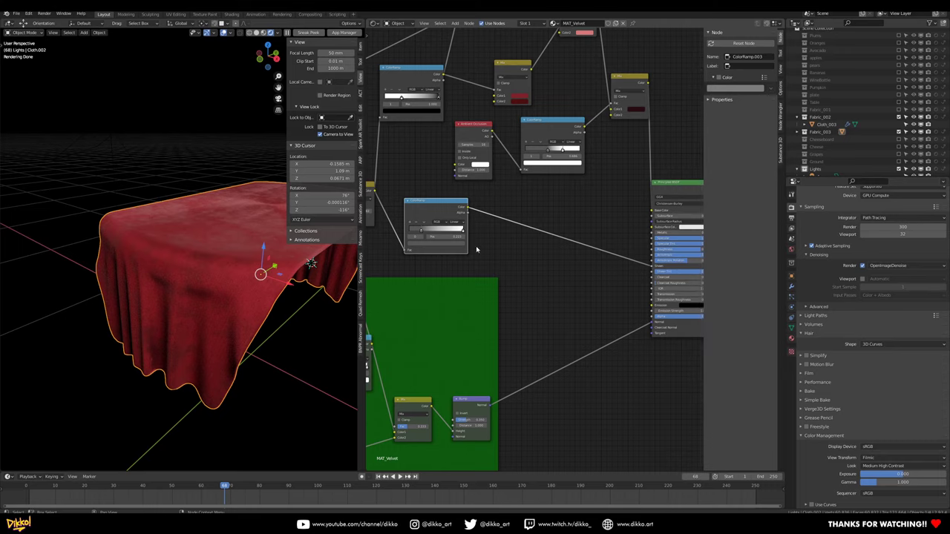
# - Insert a Math node set to Multiply between the duplicated ColorRamp and the Sheen input, and raise its multiplier value
pyautogui.hotkey('shift', 'a')
pyautogui.click(509, 257)
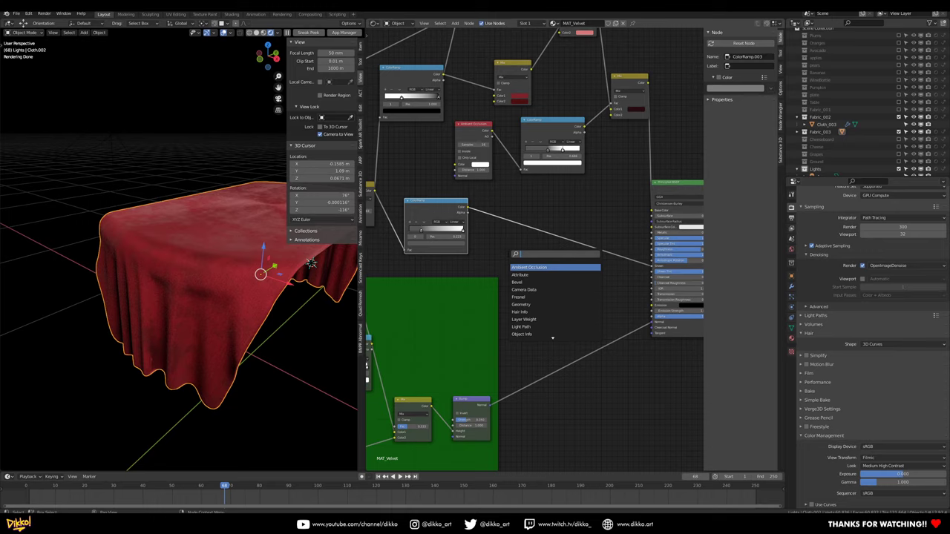
pyautogui.write('math')
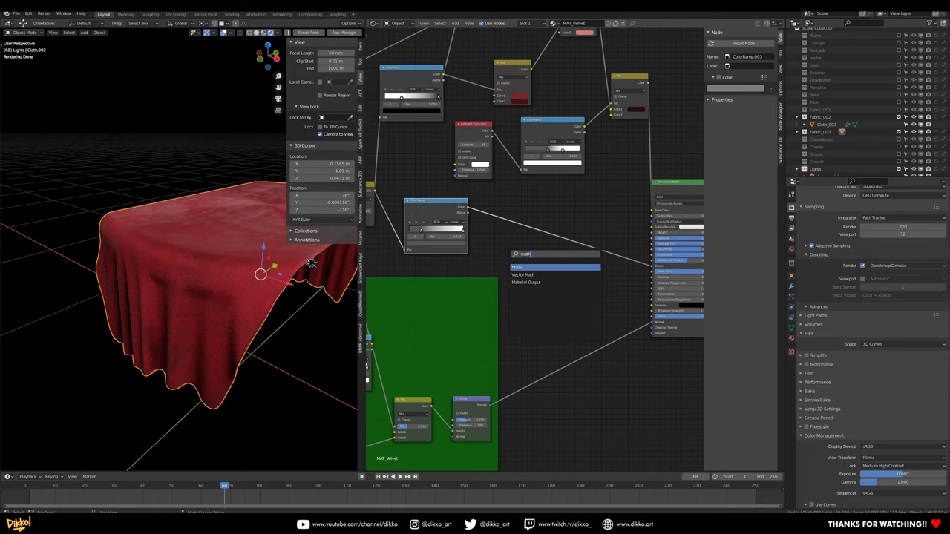
pyautogui.press('Return')
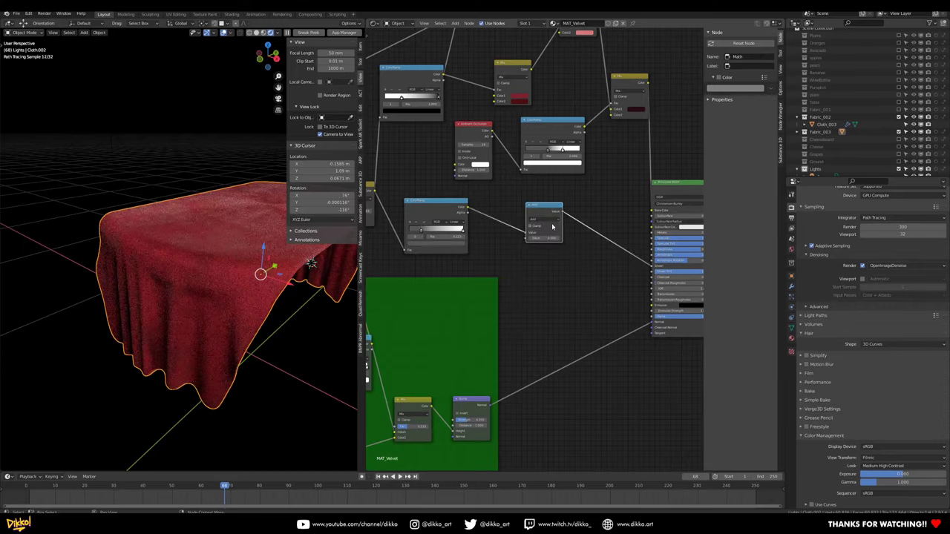
pyautogui.click(554, 226)
pyautogui.click(544, 236)
pyautogui.click(537, 258)
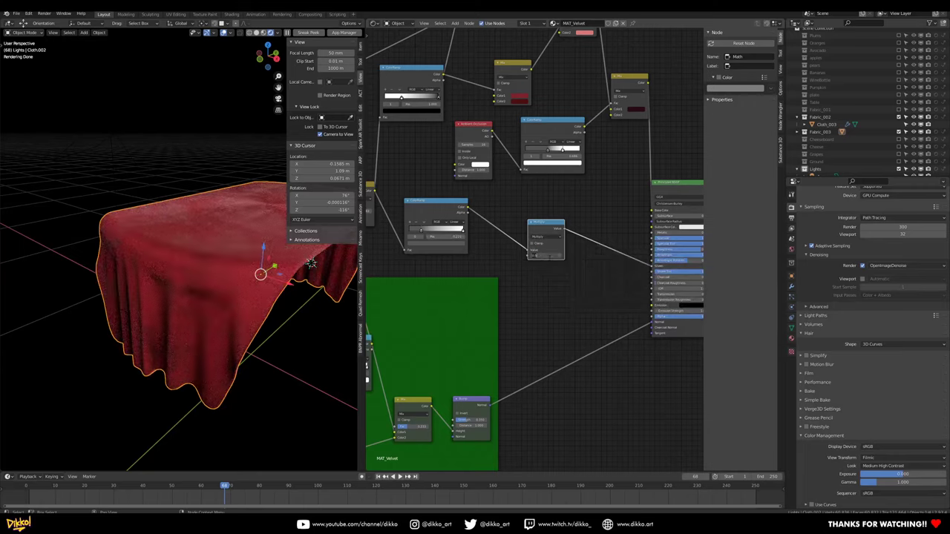
pyautogui.press('Return')
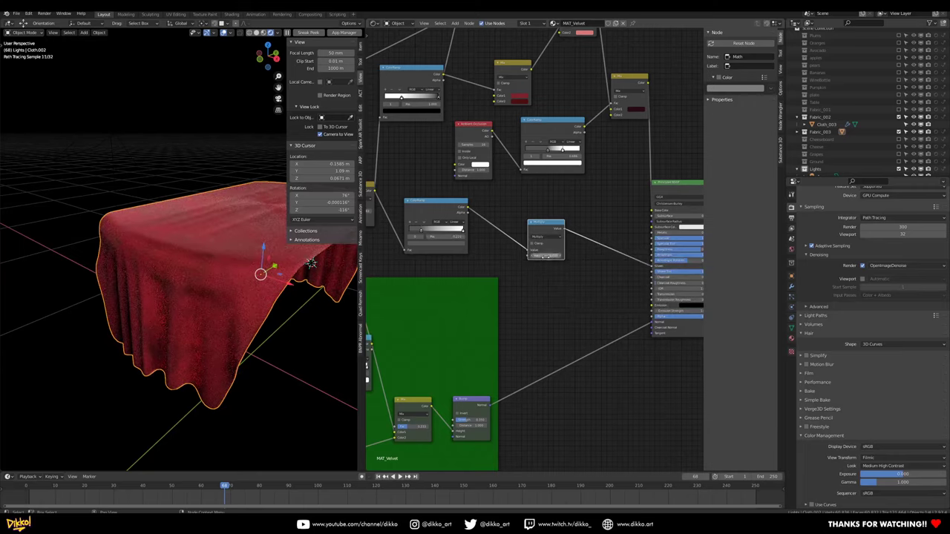
# - Change the dark stop of the sheen ColorRamp to a lighter neutral grey
pyautogui.moveTo(195, 256)
pyautogui.mouseDown(button='middle')
pyautogui.moveTo(211, 261)
pyautogui.moveTo(203, 275)
pyautogui.moveTo(247, 279)
pyautogui.mouseUp(button='middle')
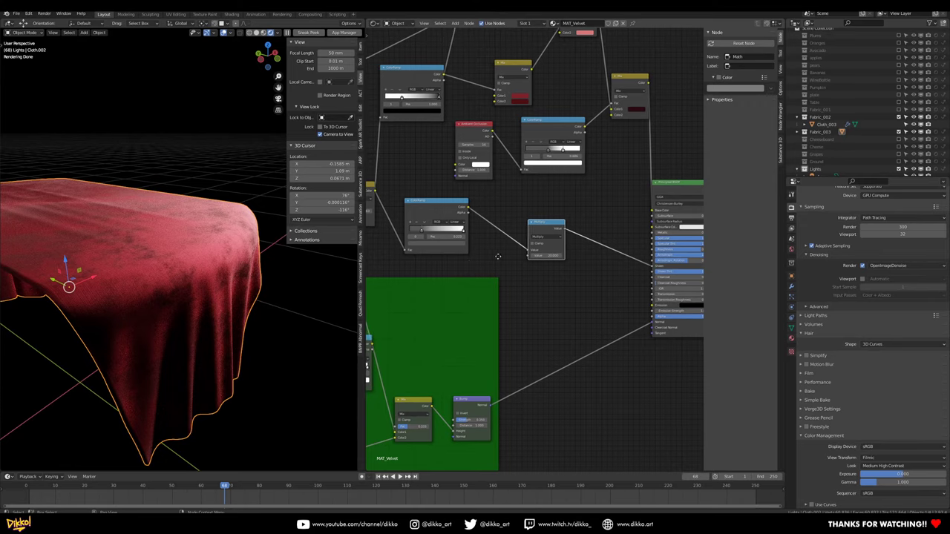
pyautogui.moveTo(498, 263); pyautogui.dragTo(528, 264, button='middle')
pyautogui.click(452, 233)
pyautogui.click(456, 246)
pyautogui.click(480, 195)
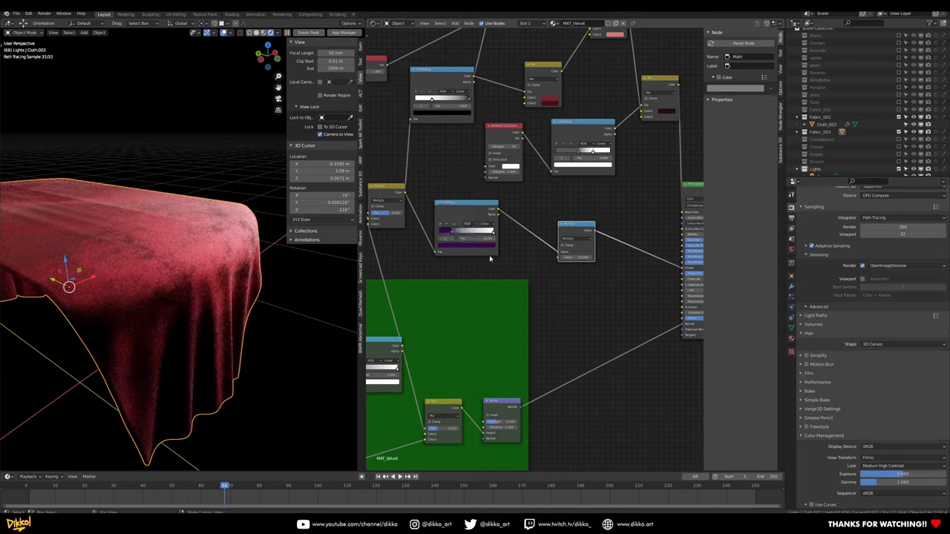
pyautogui.click(451, 246)
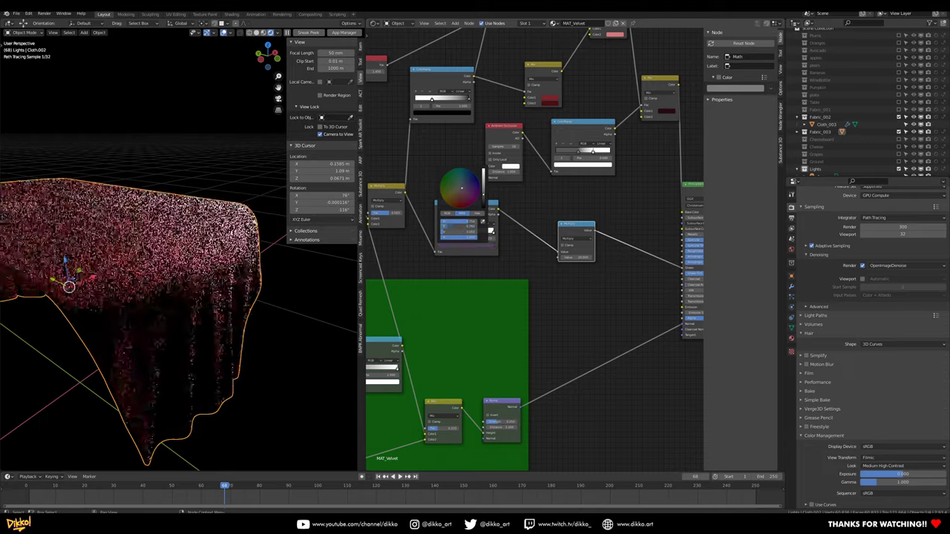
pyautogui.moveTo(481, 191); pyautogui.dragTo(482, 178)
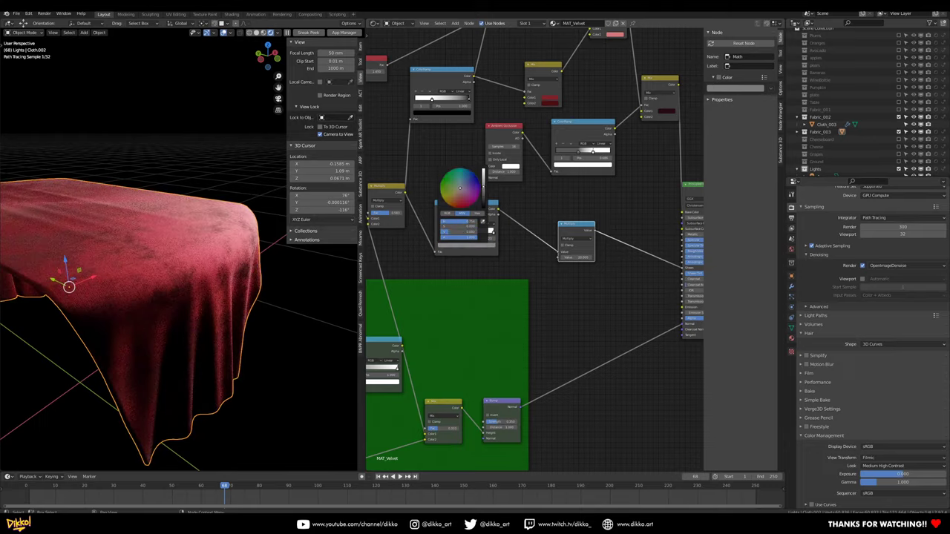
# - Inspect the cloth from other angles and move the sheen Multiply and ColorRamp nodes closer to the Principled BSDF
pyautogui.moveTo(296, 273)
pyautogui.mouseDown(button='middle')
pyautogui.moveTo(237, 285)
pyautogui.moveTo(186, 270)
pyautogui.moveTo(196, 297)
pyautogui.moveTo(187, 333)
pyautogui.moveTo(290, 286)
pyautogui.moveTo(162, 319)
pyautogui.mouseUp(button='middle')
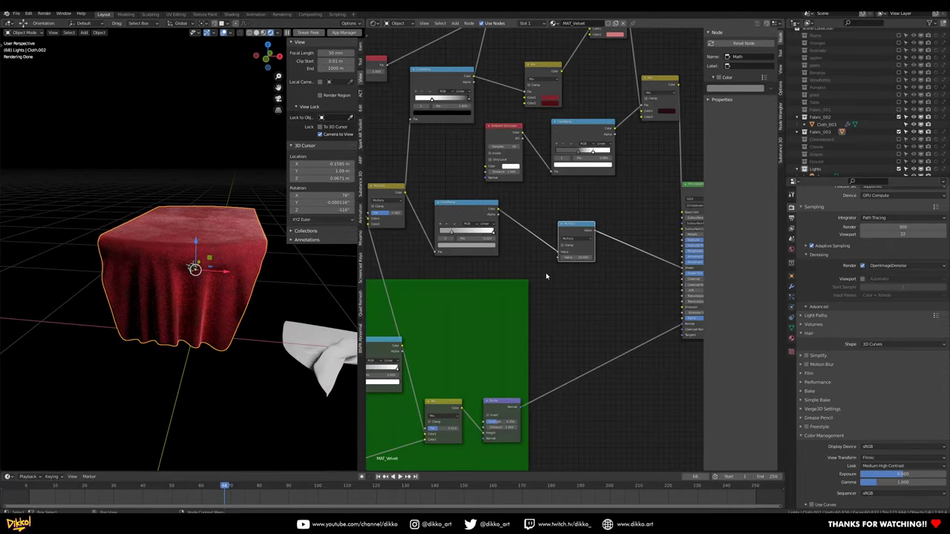
pyautogui.moveTo(178, 312); pyautogui.dragTo(134, 337, button='middle')
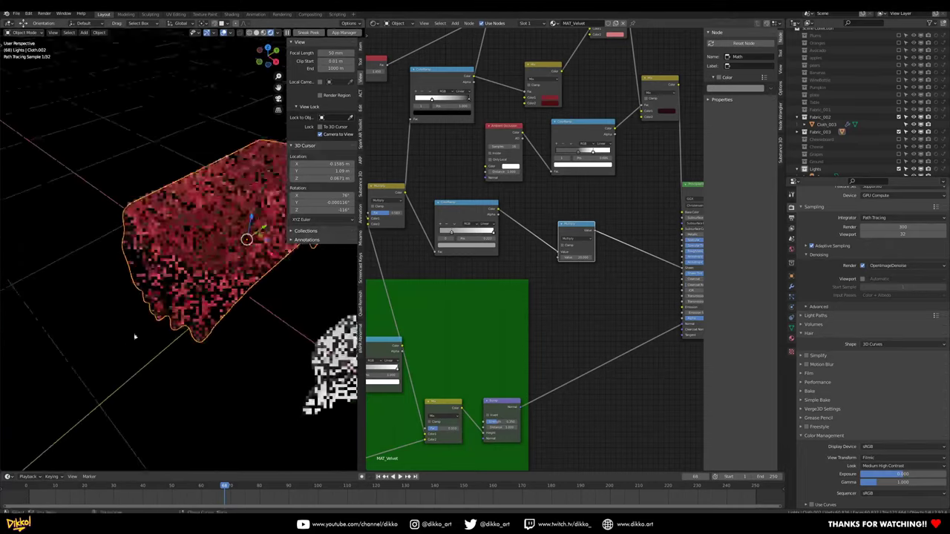
pyautogui.scroll(-2, 549, 245)
pyautogui.moveTo(564, 234); pyautogui.dragTo(586, 234)
pyautogui.moveTo(478, 216); pyautogui.dragTo(515, 217)
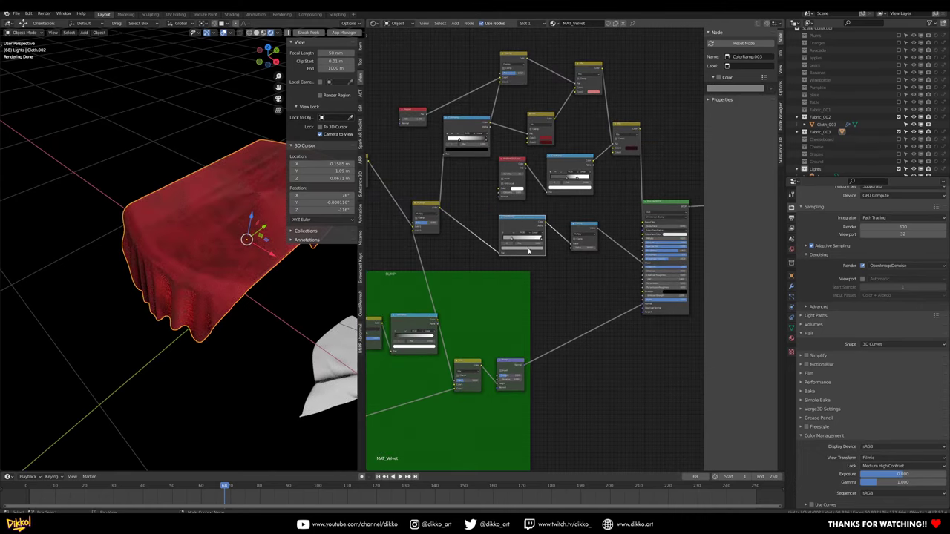
# - Spread out the Texture Coordinate, Mapping, Musgrave Texture and texture mix nodes to tidy the noise branch
pyautogui.moveTo(406, 243); pyautogui.dragTo(511, 271, button='middle')
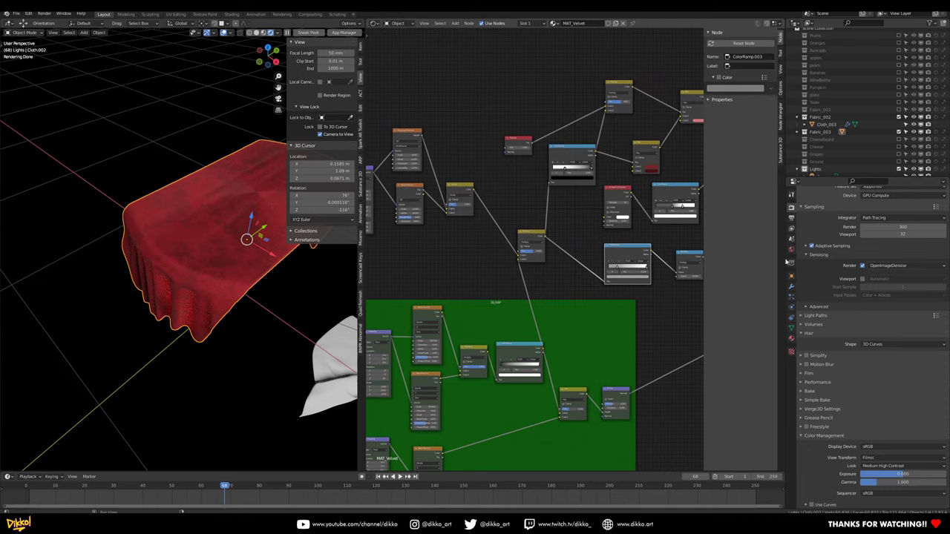
pyautogui.moveTo(447, 254); pyautogui.dragTo(584, 286, button='middle')
pyautogui.moveTo(456, 297); pyautogui.dragTo(382, 293)
pyautogui.moveTo(500, 194); pyautogui.dragTo(485, 224)
pyautogui.moveTo(560, 210); pyautogui.dragTo(614, 241)
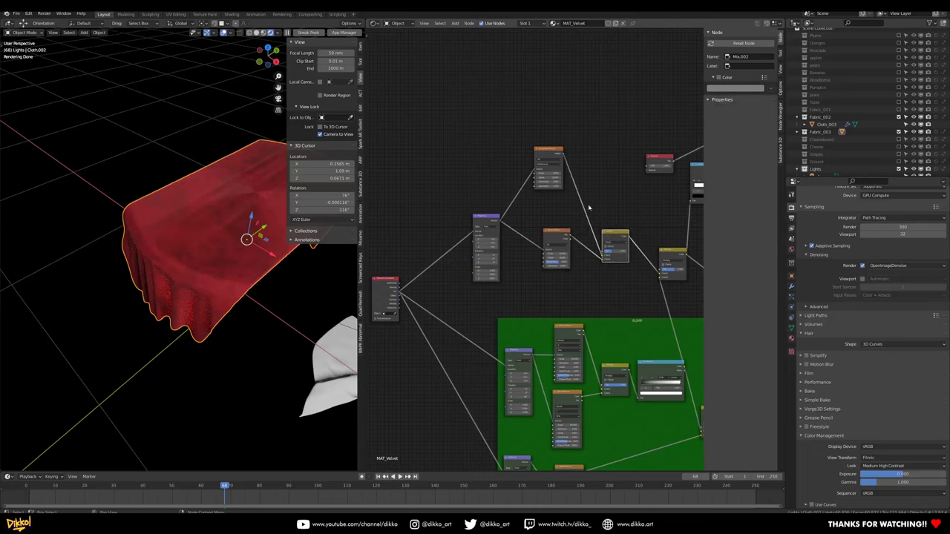
pyautogui.moveTo(555, 156); pyautogui.dragTo(568, 160)
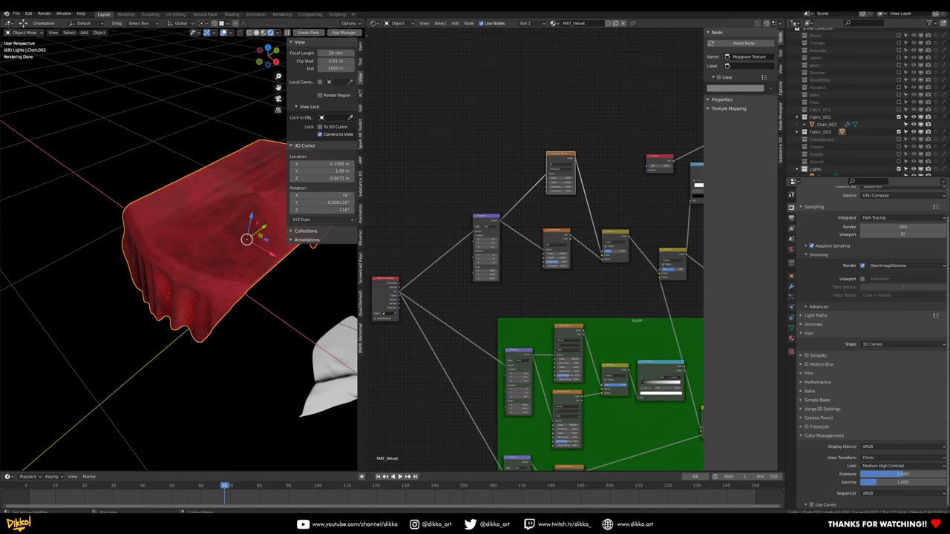
# - Preview the mix of the Musgrave and Noise textures on the cloth, followed by the noise Multiply node's output
pyautogui.scroll(2, 576, 337)
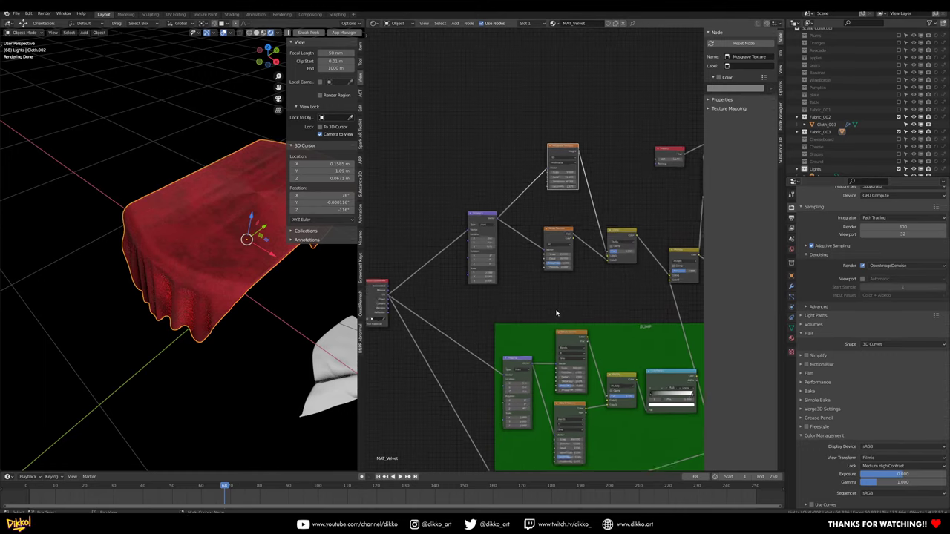
pyautogui.click(575, 342)
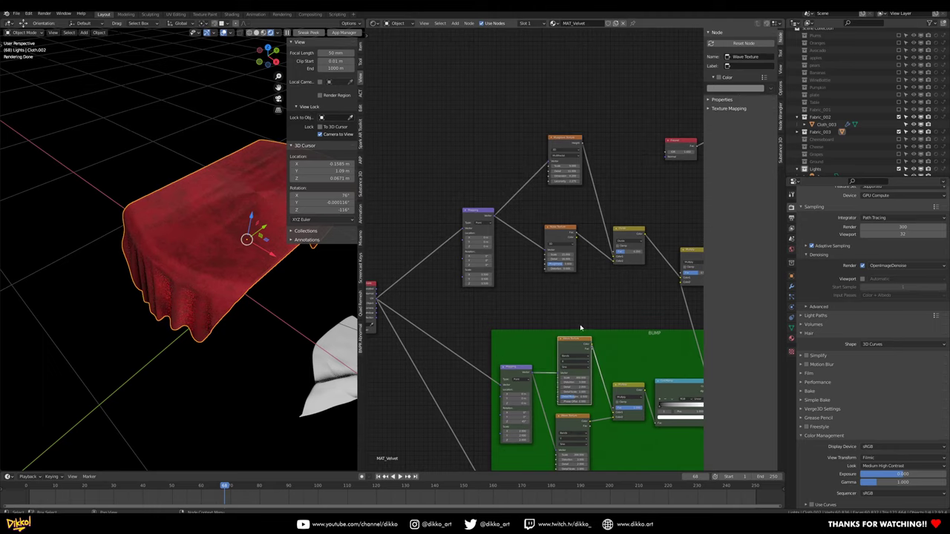
pyautogui.keyDown('ctrl'); pyautogui.keyDown('shift'); pyautogui.click(622, 226); pyautogui.keyUp('shift'); pyautogui.keyUp('ctrl')
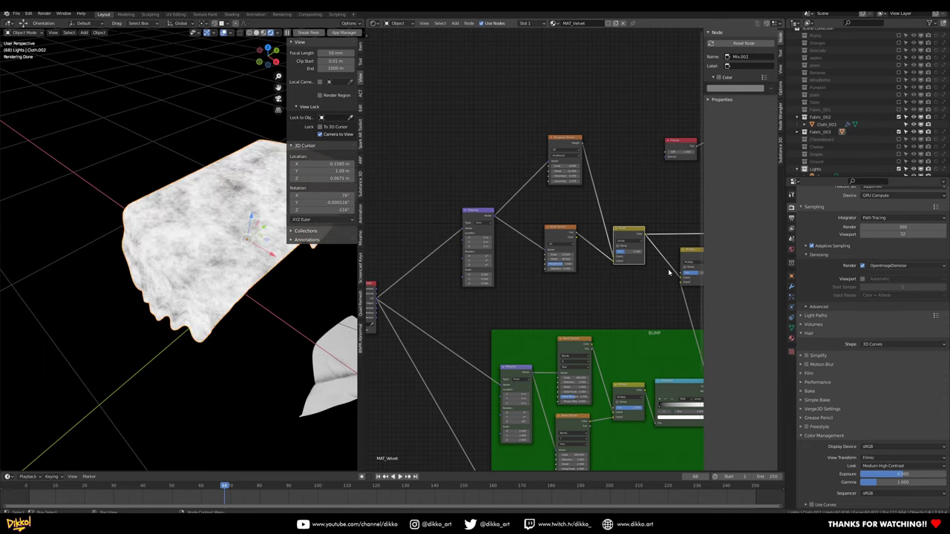
pyautogui.moveTo(668, 272); pyautogui.dragTo(591, 273, button='middle')
pyautogui.keyDown('ctrl'); pyautogui.keyDown('shift'); pyautogui.click(623, 250); pyautogui.keyUp('shift'); pyautogui.keyUp('ctrl')
pyautogui.moveTo(509, 312); pyautogui.dragTo(591, 295, button='middle')
pyautogui.click(585, 324)
pyautogui.click(577, 406)
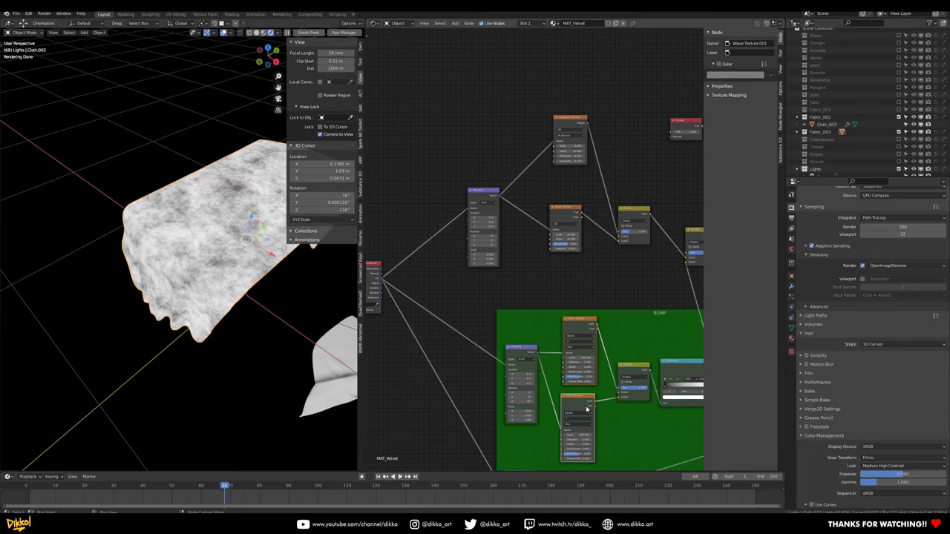
pyautogui.hotkey('shift', 'd')
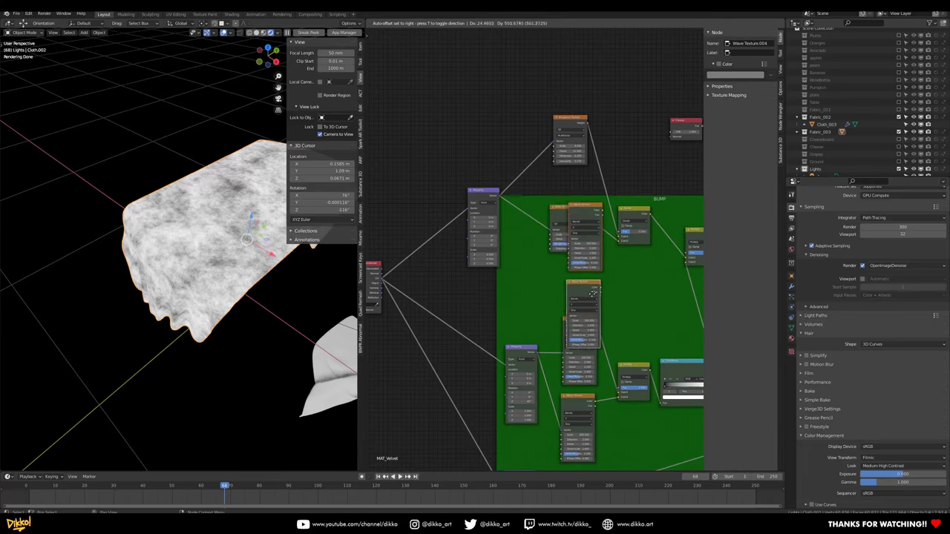
pyautogui.click(598, 302)
pyautogui.hotkey('ctrl', 'z')
# - Add a Wave Texture node in the empty area above the noise branch
pyautogui.moveTo(440, 104); pyautogui.dragTo(486, 157, button='middle')
pyautogui.hotkey('shift', 'a')
pyautogui.click(486, 155)
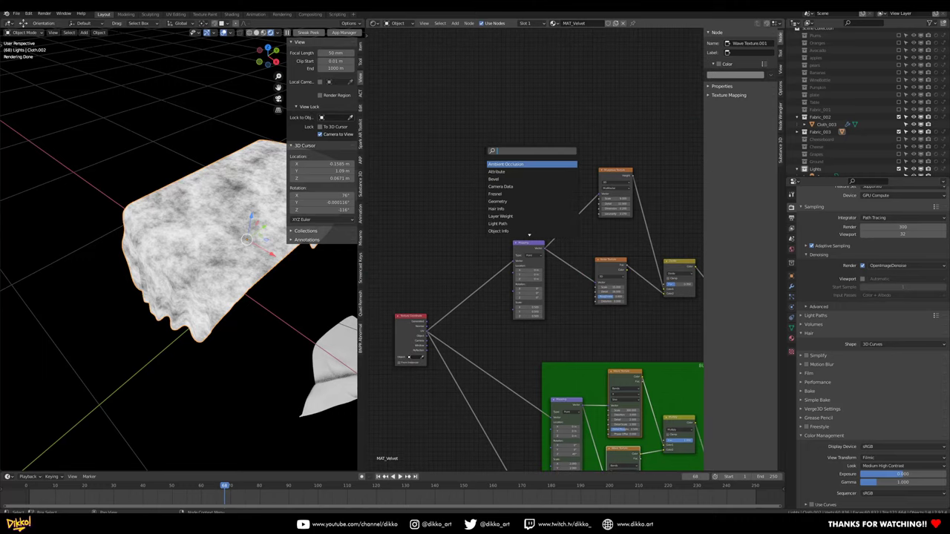
pyautogui.write('wave')
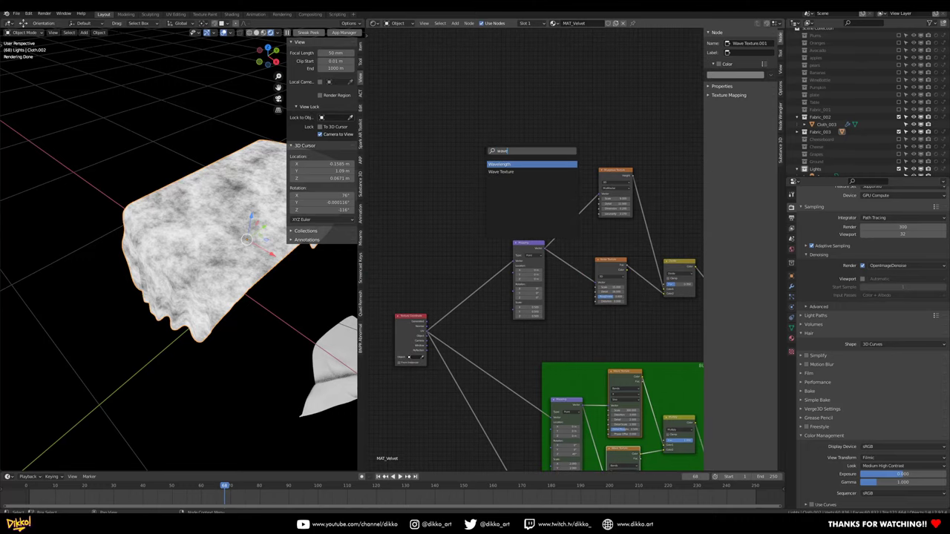
pyautogui.click(501, 172)
pyautogui.click(503, 169)
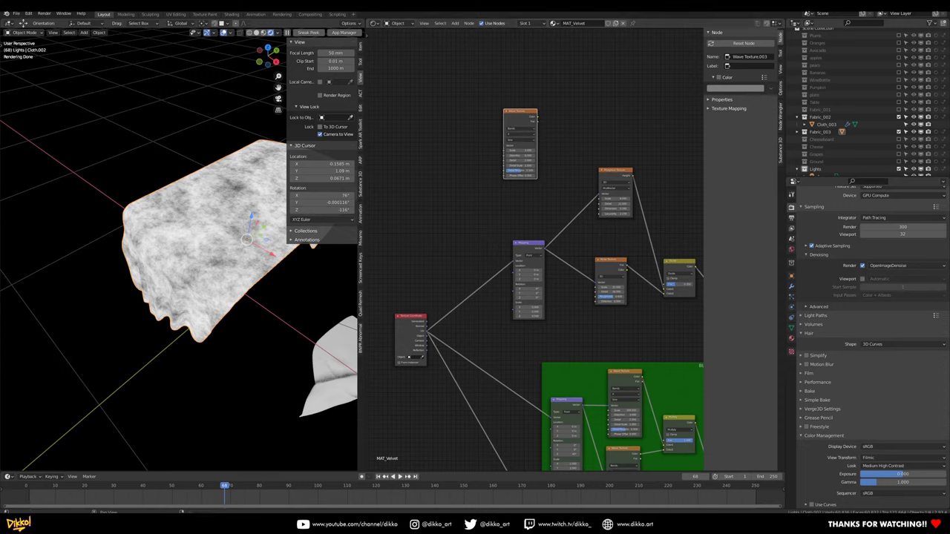
# - Duplicate the noise Mapping node, feed it with UV coordinates into the new Wave Texture, and preview the waves on the cloth
pyautogui.click(533, 253)
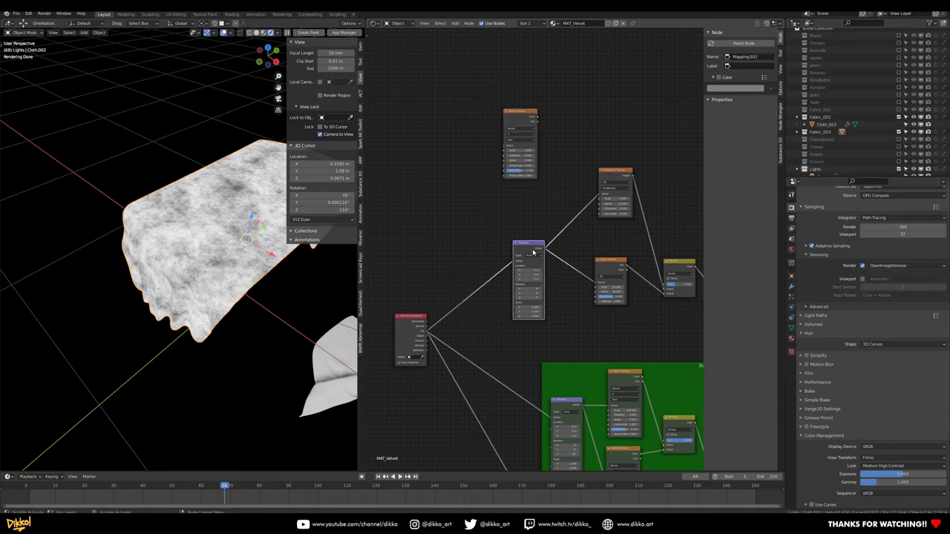
pyautogui.hotkey('shift', 'd')
pyautogui.click(450, 177)
pyautogui.moveTo(427, 331); pyautogui.dragTo(492, 134)
pyautogui.scroll(2, 482, 185)
pyautogui.keyDown('ctrl'); pyautogui.keyDown('shift'); pyautogui.click(524, 96); pyautogui.keyUp('shift'); pyautogui.keyUp('ctrl')
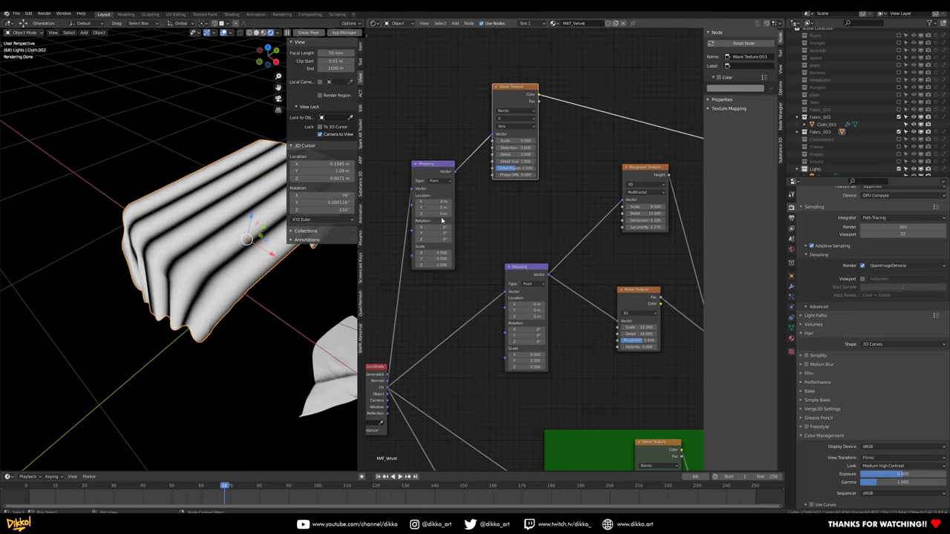
# - Set the Wave Texture's scale to 9.6, distortion to 3 and phase offset to -10.9
pyautogui.moveTo(549, 221); pyautogui.dragTo(573, 301, button='middle')
pyautogui.scroll(3, 527, 260)
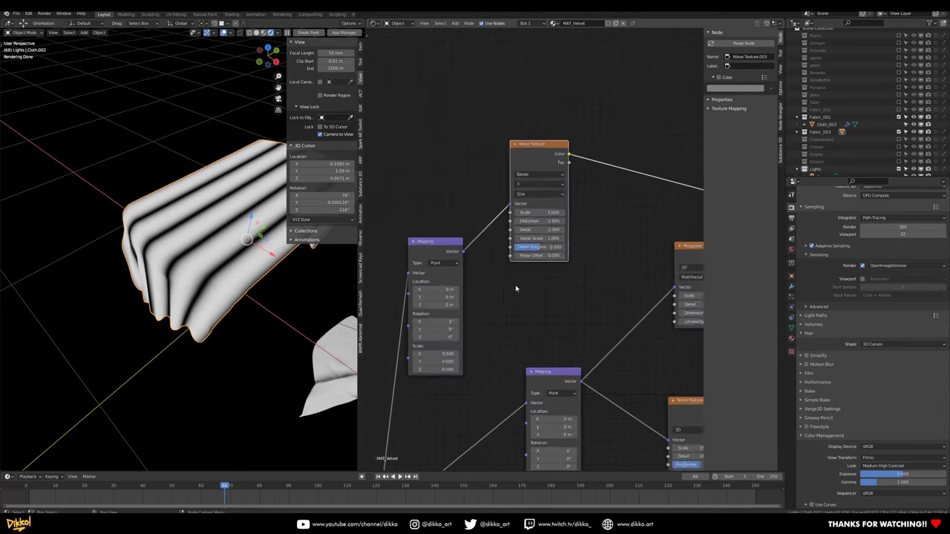
pyautogui.moveTo(541, 194); pyautogui.dragTo(563, 194)
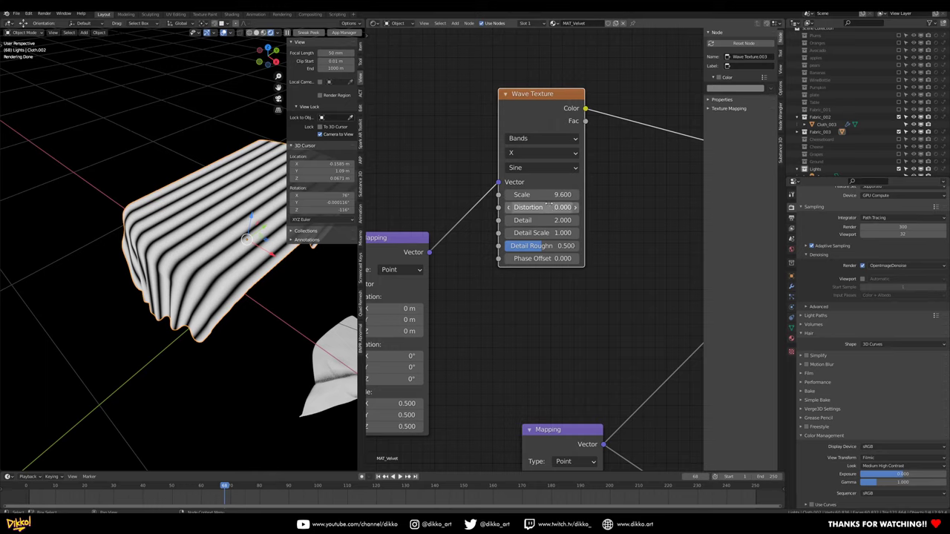
pyautogui.click(547, 207)
pyautogui.write('5')
pyautogui.press('Return')
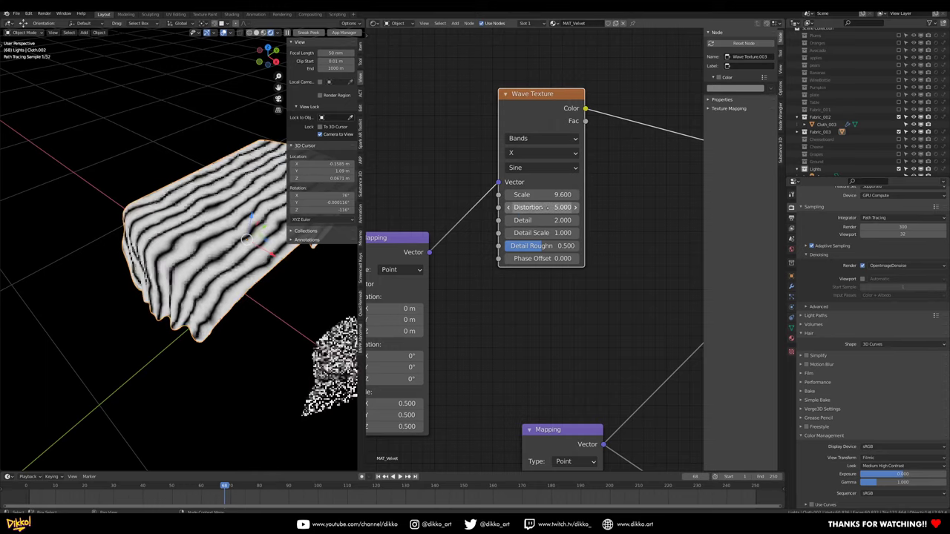
pyautogui.click(557, 208)
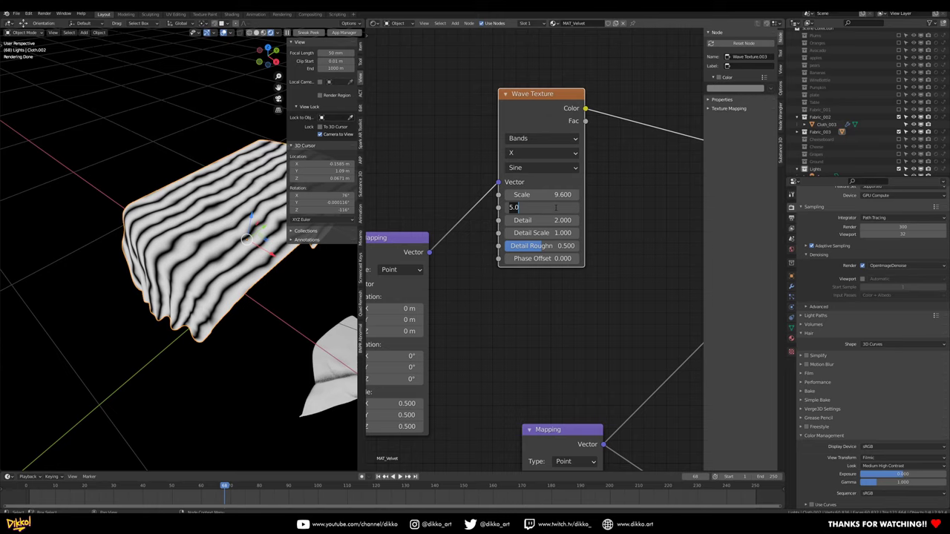
pyautogui.write('3')
pyautogui.press('Return')
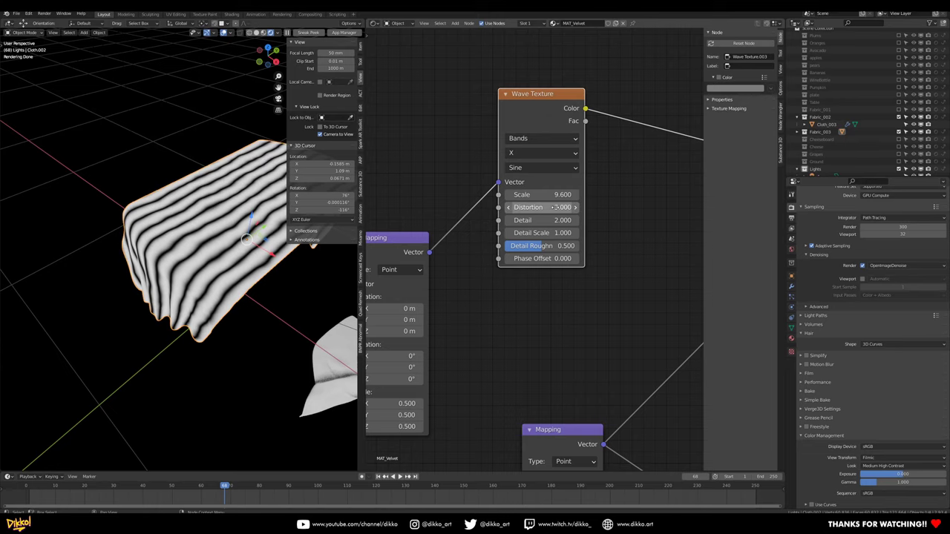
pyautogui.moveTo(547, 258); pyautogui.dragTo(484, 258)
# - Duplicate the Wave Texture below the original, set its direction to Y, link the same Mapping node, and preview it
pyautogui.scroll(-3, 527, 264)
pyautogui.moveTo(551, 98); pyautogui.dragTo(562, 71)
pyautogui.hotkey('shift', 'd')
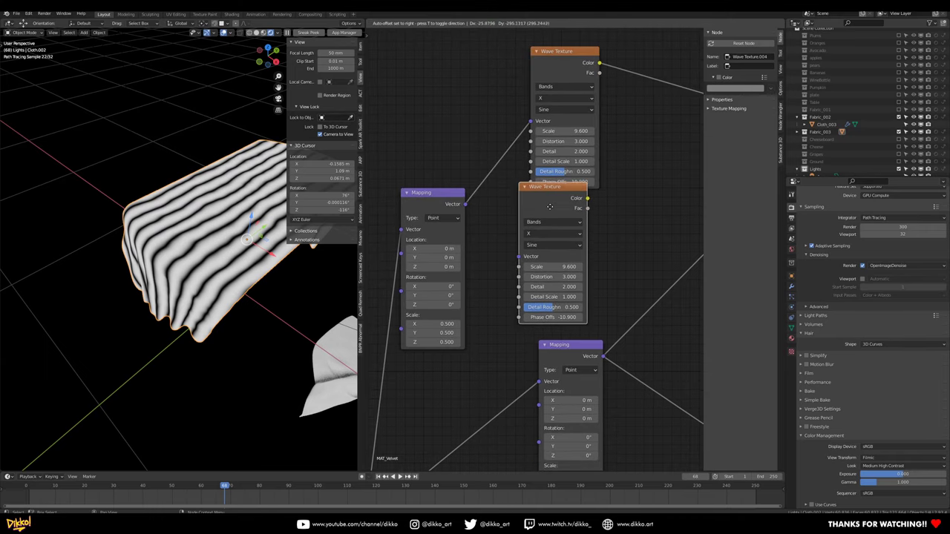
pyautogui.click(561, 217)
pyautogui.click(563, 243)
pyautogui.click(550, 264)
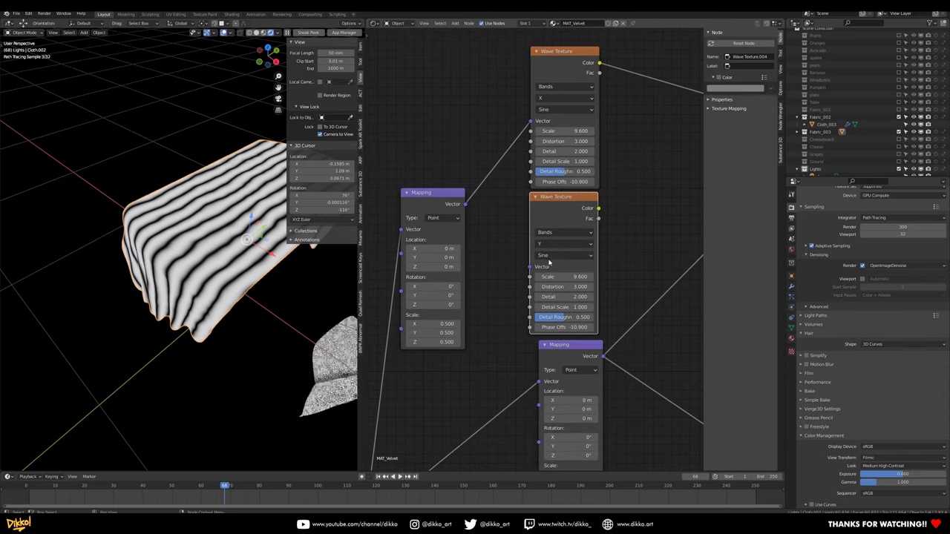
pyautogui.moveTo(464, 204); pyautogui.dragTo(530, 267)
pyautogui.keyDown('ctrl'); pyautogui.keyDown('shift'); pyautogui.click(561, 206); pyautogui.keyUp('shift'); pyautogui.keyUp('ctrl')
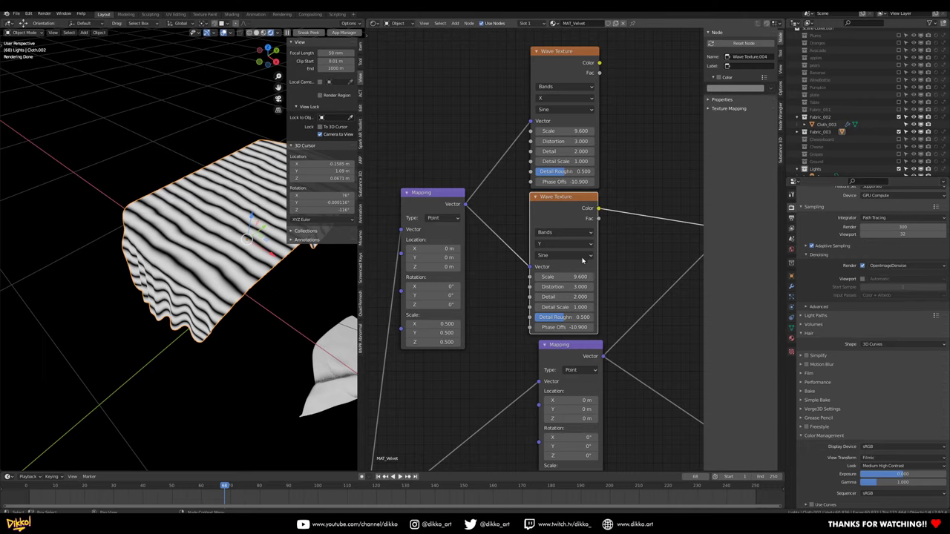
# - Shift the wave Mapping node and both Wave Textures away from the noise branch to make room for a mix node
pyautogui.scroll(-2, 537, 235)
pyautogui.moveTo(433, 202); pyautogui.dragTo(374, 201)
pyautogui.moveTo(556, 217); pyautogui.dragTo(465, 211)
pyautogui.moveTo(556, 97); pyautogui.dragTo(460, 89)
pyautogui.hotkey('shift', 'a')
pyautogui.write('mix')
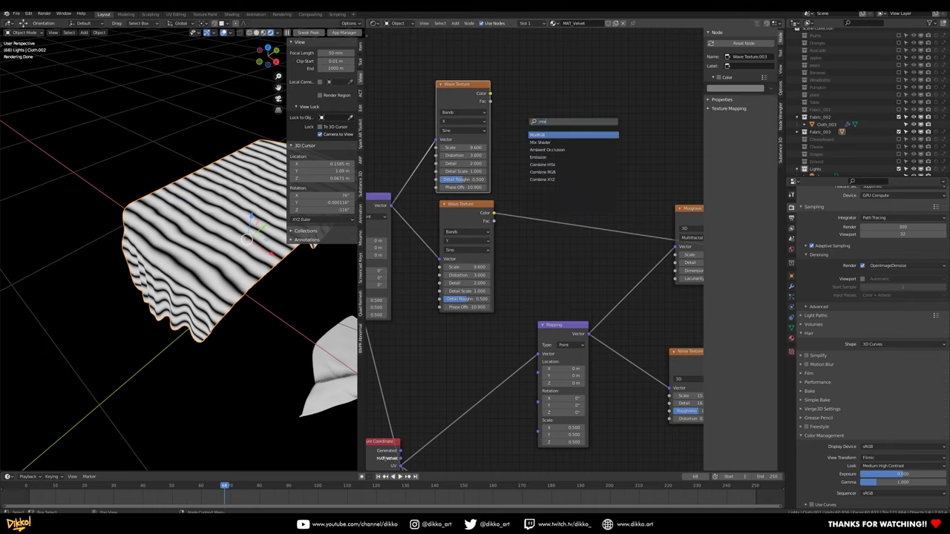
pyautogui.click(540, 143)
pyautogui.click(540, 165)
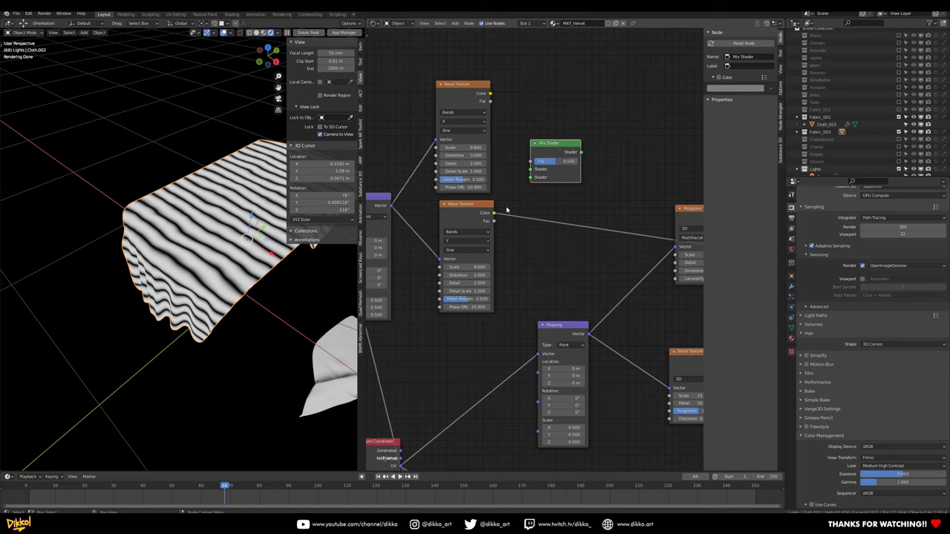
pyautogui.press('x')
# - Add a MixRGB node and connect the X wave's color to Color1 and the Y wave's color to Color2
pyautogui.hotkey('shift', 'a')
pyautogui.write('mix')
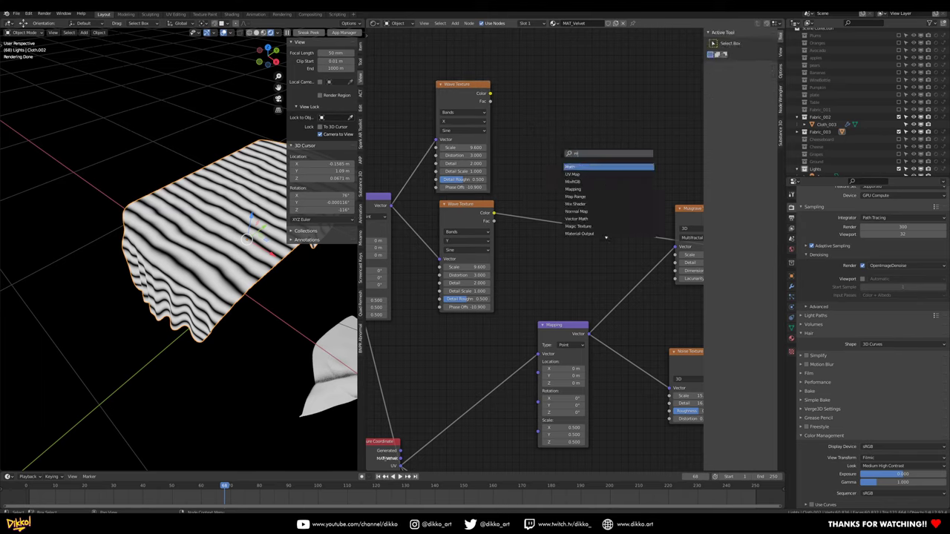
pyautogui.press('Return')
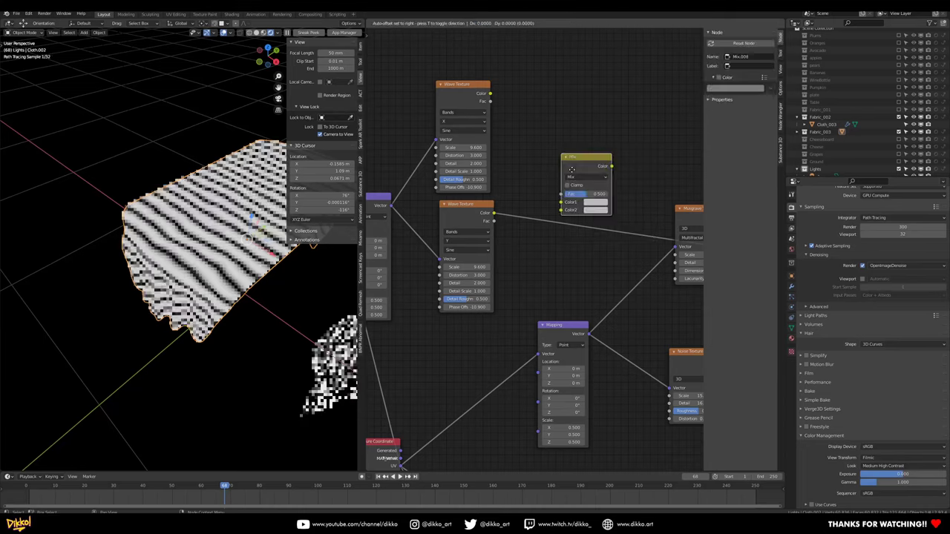
pyautogui.click(564, 166)
pyautogui.moveTo(487, 215); pyautogui.dragTo(552, 202)
pyautogui.moveTo(488, 93); pyautogui.dragTo(554, 194)
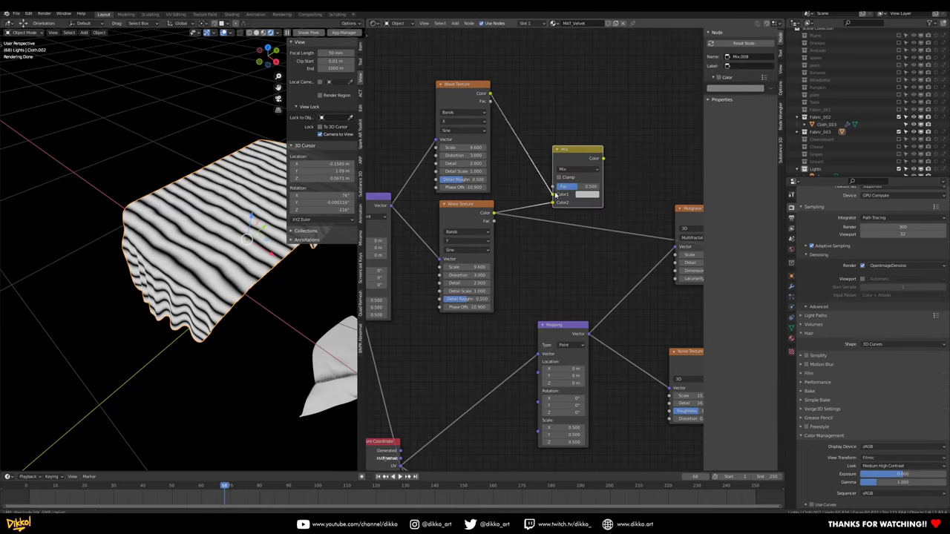
# - Set the wave mix node to Multiply with a factor of about 0.783 and preview it on the cloth
pyautogui.click(578, 170)
pyautogui.click(571, 211)
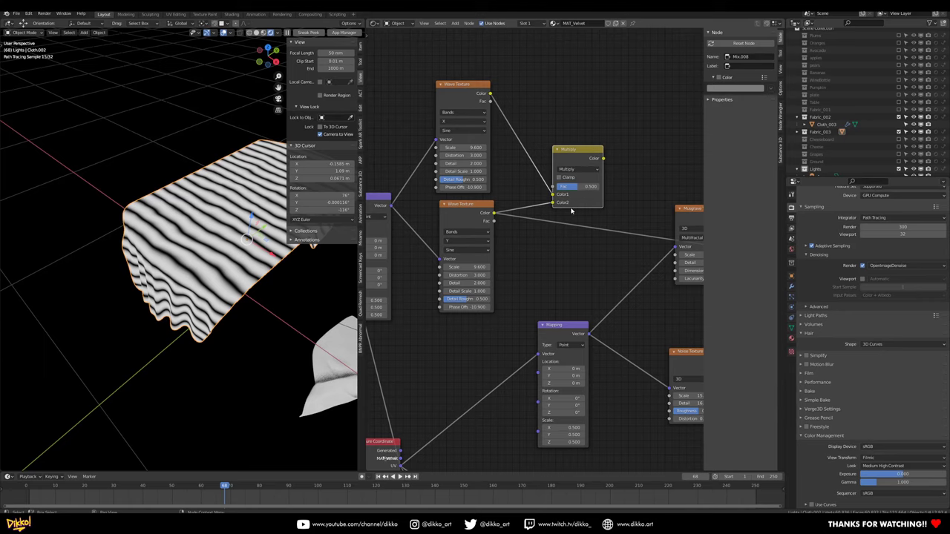
pyautogui.keyDown('ctrl'); pyautogui.keyDown('shift'); pyautogui.click(579, 156); pyautogui.keyUp('shift'); pyautogui.keyUp('ctrl')
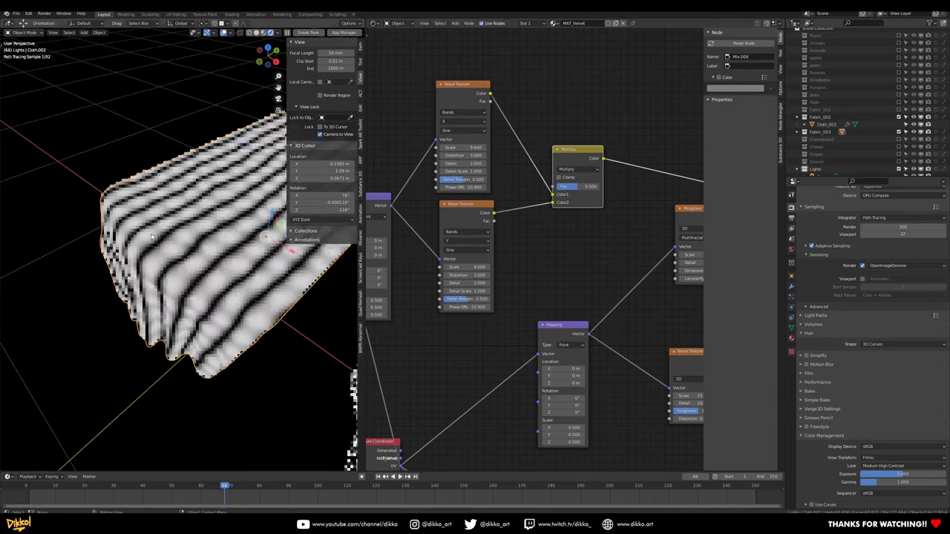
pyautogui.moveTo(585, 192); pyautogui.dragTo(605, 192)
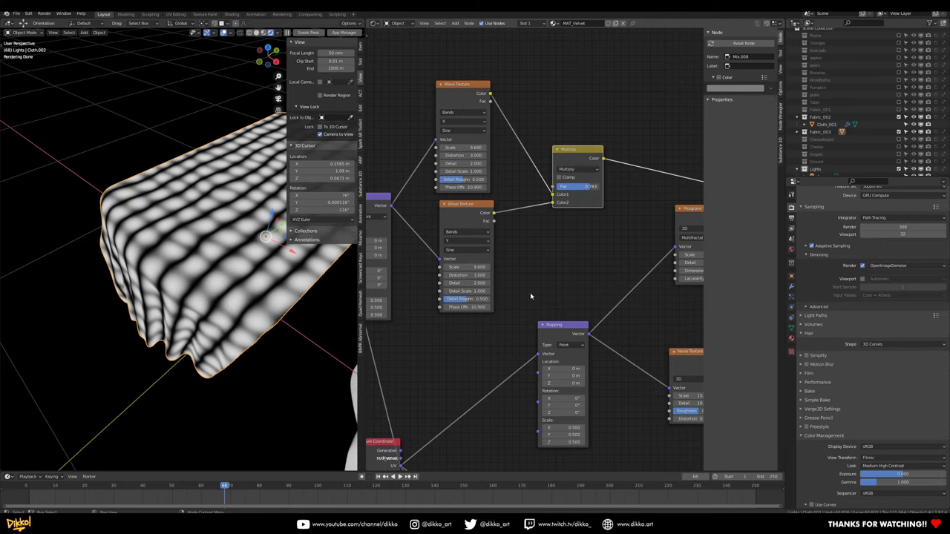
# - Increase the X and Y scale of the wave branch's Mapping node for a finer grid pattern
pyautogui.moveTo(523, 278); pyautogui.dragTo(595, 263, button='middle')
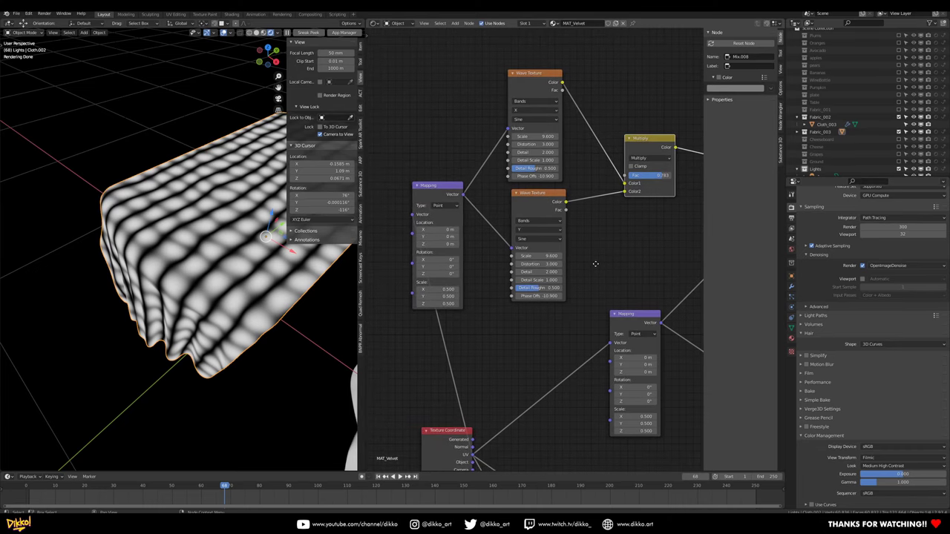
pyautogui.click(430, 289)
pyautogui.write('1.6')
pyautogui.press('Return')
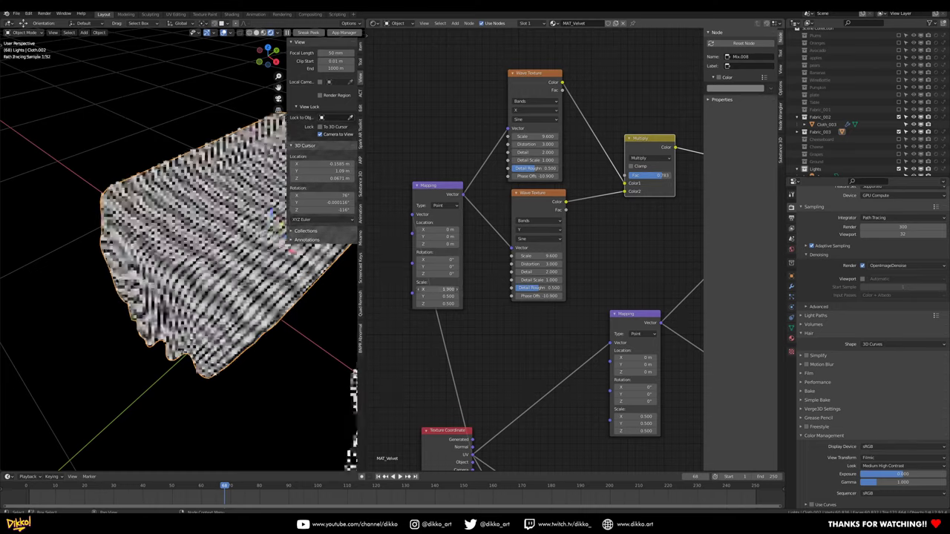
pyautogui.moveTo(438, 290)
pyautogui.mouseDown()
pyautogui.moveTo(416, 290)
pyautogui.moveTo(438, 296)
pyautogui.mouseUp()
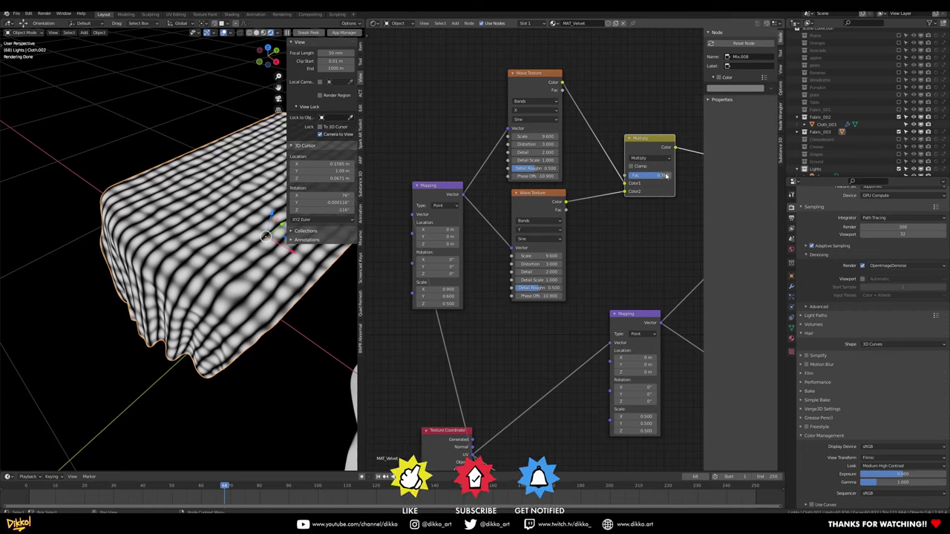
# - Raise the wave Multiply factor to about 0.967 and check the grid pattern across the whole cloth
pyautogui.moveTo(666, 176); pyautogui.dragTo(673, 176)
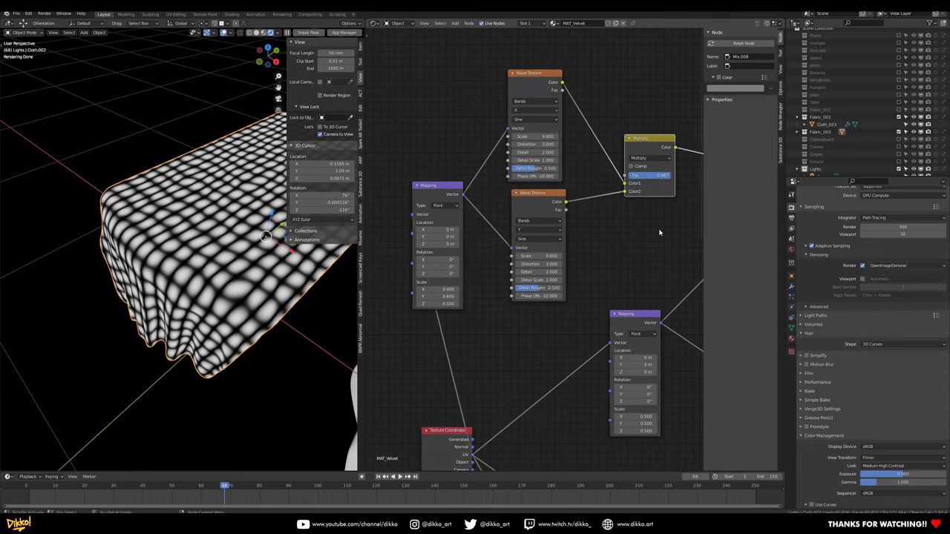
pyautogui.scroll(-3, 223, 238)
pyautogui.moveTo(215, 238)
pyautogui.mouseDown(button='middle')
pyautogui.moveTo(260, 236)
pyautogui.moveTo(230, 237)
pyautogui.mouseUp(button='middle')
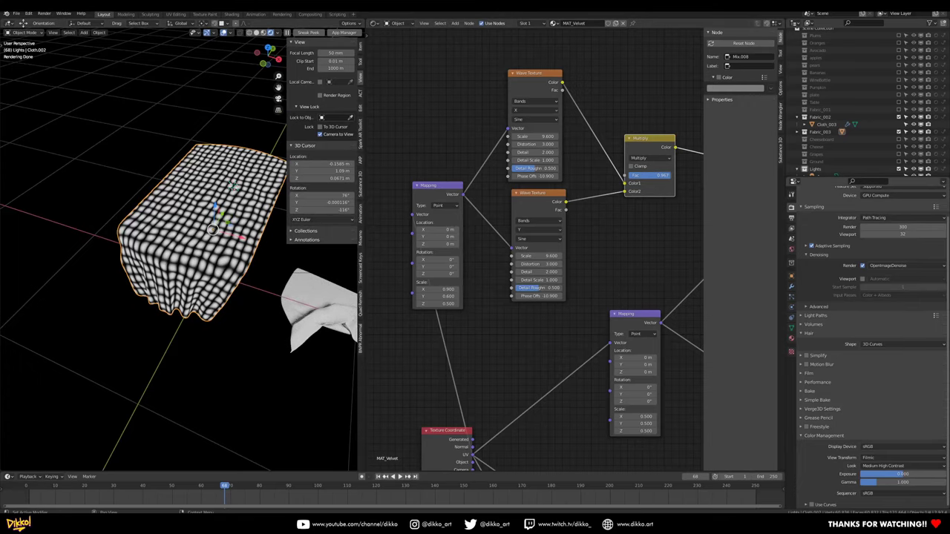
# - Move the Musgrave, Noise and texture mix nodes closer together and compare the noise mix with the wave Multiply output
pyautogui.moveTo(603, 296); pyautogui.dragTo(353, 294, button='middle')
pyautogui.scroll(-2, 534, 330)
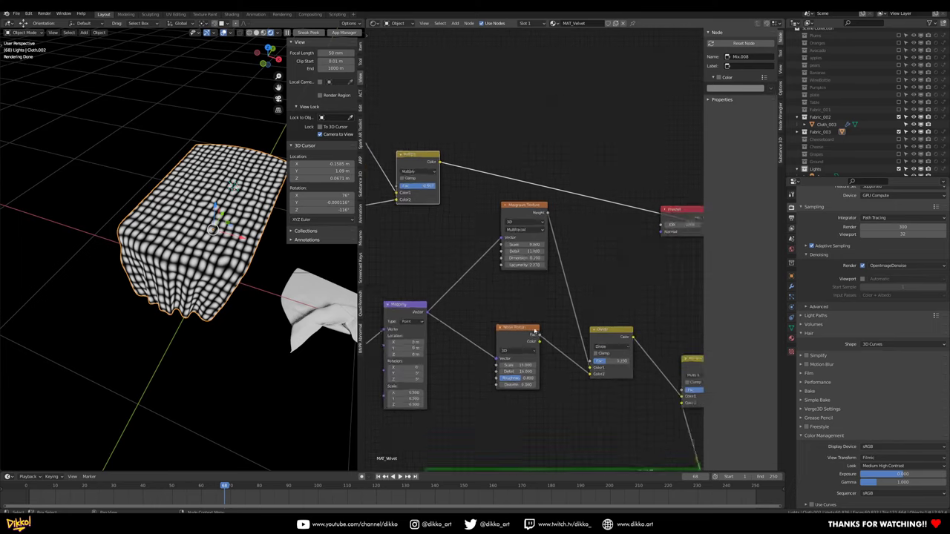
pyautogui.scroll(-3, 534, 331)
pyautogui.moveTo(529, 312); pyautogui.dragTo(509, 330)
pyautogui.moveTo(521, 220); pyautogui.dragTo(499, 269)
pyautogui.keyDown('ctrl'); pyautogui.keyDown('shift'); pyautogui.click(592, 319); pyautogui.keyUp('shift'); pyautogui.keyUp('ctrl')
pyautogui.moveTo(601, 334); pyautogui.dragTo(522, 288, button='middle')
pyautogui.keyDown('ctrl'); pyautogui.keyDown('shift'); pyautogui.click(404, 185); pyautogui.keyUp('shift'); pyautogui.keyUp('ctrl')
pyautogui.moveTo(521, 288); pyautogui.dragTo(486, 293)
pyautogui.scroll(-1, 505, 290)
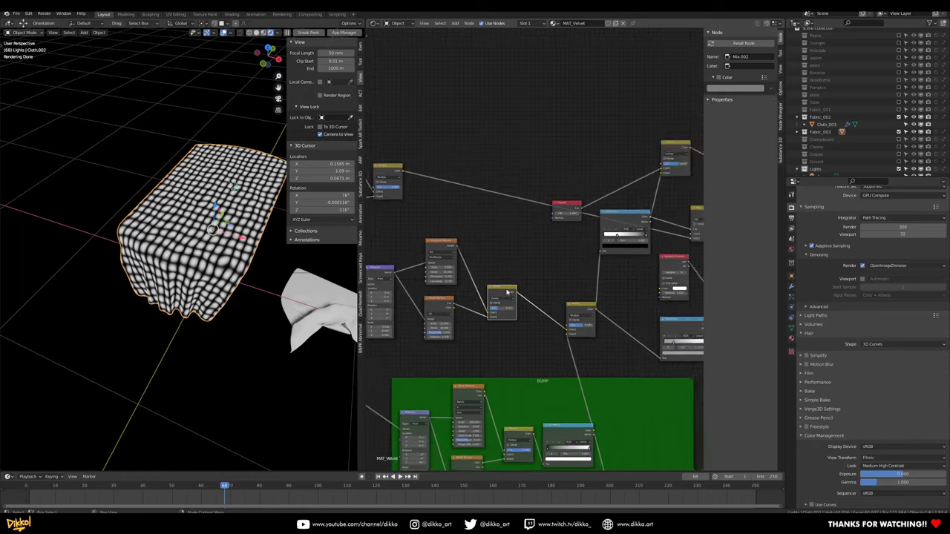
# - Move the wave Multiply node further along, above the noise branch's texture mix node
pyautogui.moveTo(507, 289); pyautogui.dragTo(570, 273, button='middle')
pyautogui.moveTo(458, 158); pyautogui.dragTo(521, 175)
pyautogui.moveTo(622, 228); pyautogui.dragTo(603, 214, button='middle')
pyautogui.moveTo(510, 255); pyautogui.dragTo(564, 243, button='middle')
# - Compact the noise branch by pulling its Mapping, Musgrave, Noise, texture mix and Multiply nodes closer together
pyautogui.moveTo(482, 232); pyautogui.dragTo(458, 244)
pyautogui.moveTo(537, 202); pyautogui.dragTo(507, 206)
pyautogui.moveTo(537, 256); pyautogui.dragTo(501, 259)
pyautogui.moveTo(503, 202); pyautogui.dragTo(499, 204)
pyautogui.moveTo(592, 247); pyautogui.dragTo(553, 244)
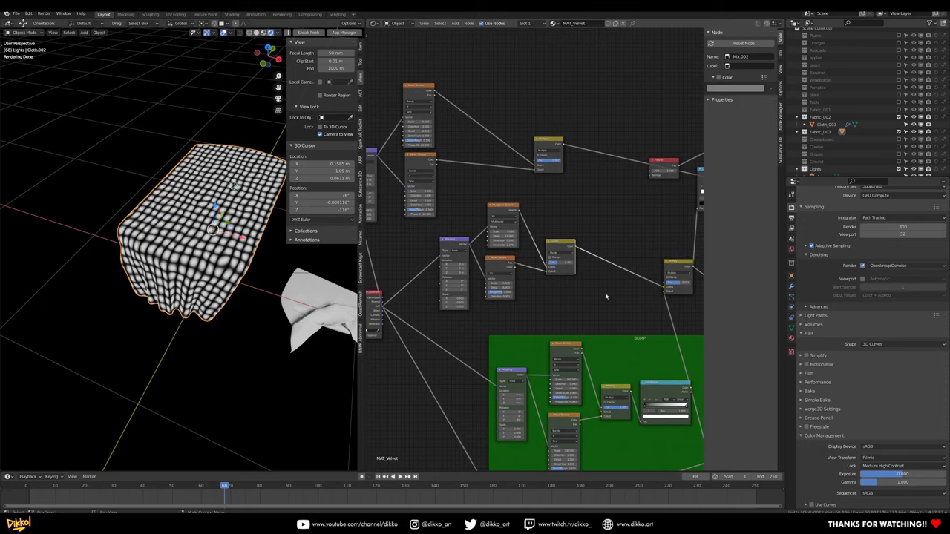
pyautogui.moveTo(676, 263); pyautogui.dragTo(604, 253)
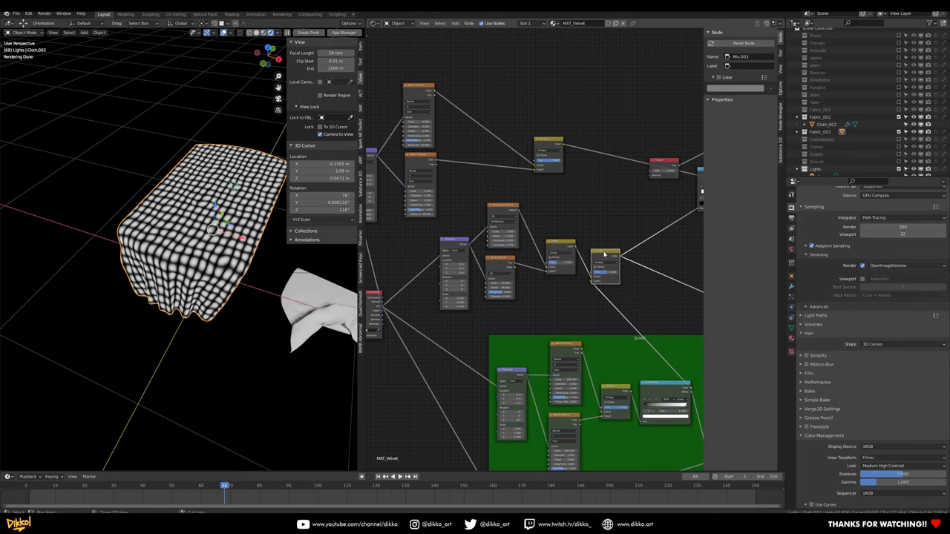
# - Preview the noise Multiply and wave Multiply outputs, and add a MixRGB node between the two branches
pyautogui.keyDown('ctrl'); pyautogui.keyDown('shift'); pyautogui.click(604, 253); pyautogui.keyUp('shift'); pyautogui.keyUp('ctrl')
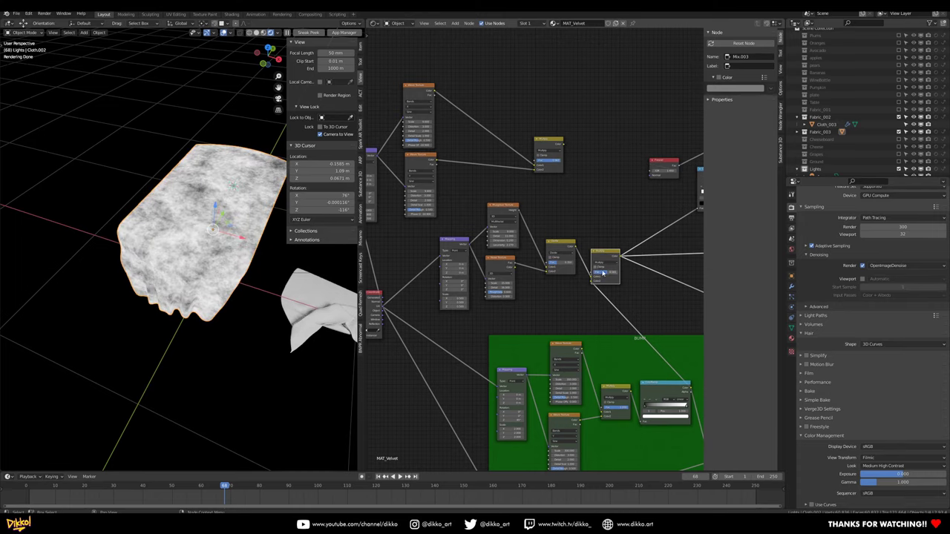
pyautogui.keyDown('ctrl'); pyautogui.keyDown('shift'); pyautogui.click(547, 146); pyautogui.keyUp('shift'); pyautogui.keyUp('ctrl')
pyautogui.moveTo(615, 216); pyautogui.dragTo(491, 215, button='middle')
pyautogui.hotkey('shift', 'a')
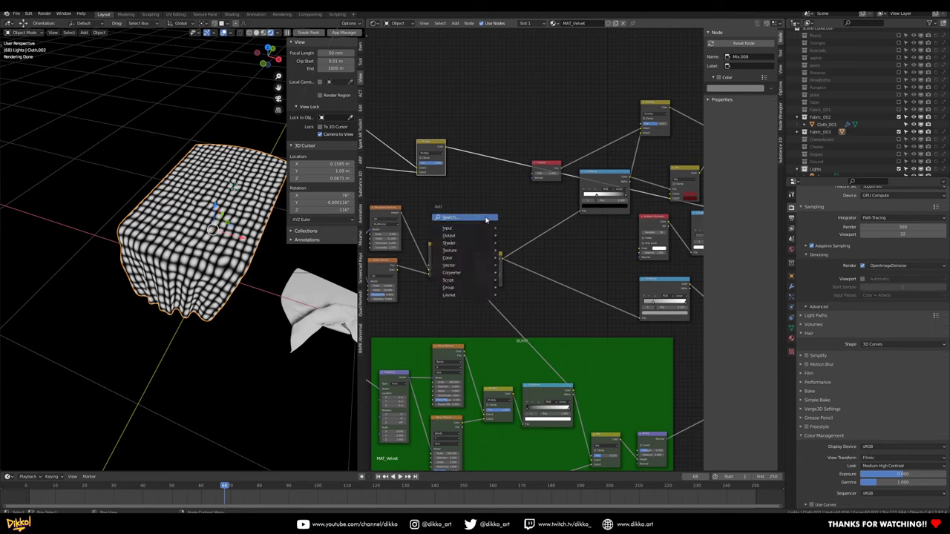
pyautogui.write('mix')
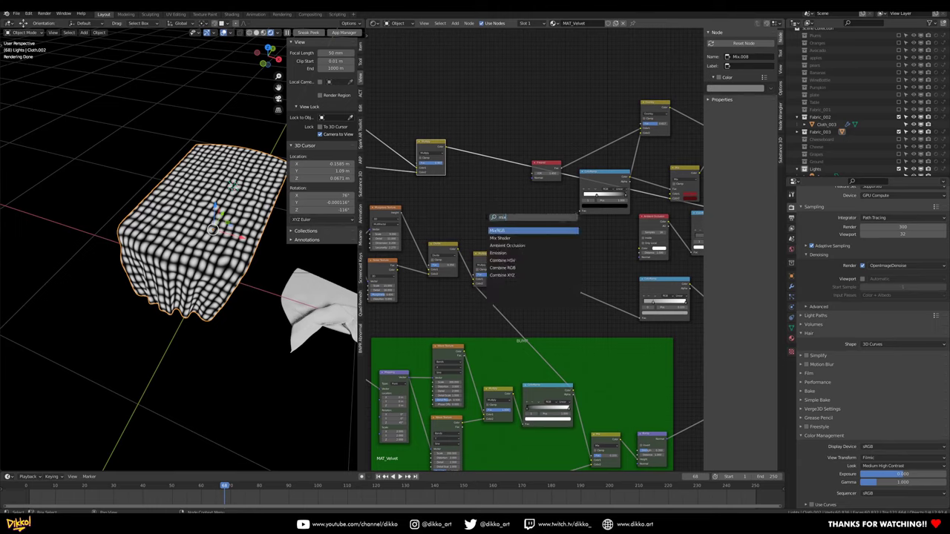
pyautogui.click(505, 230)
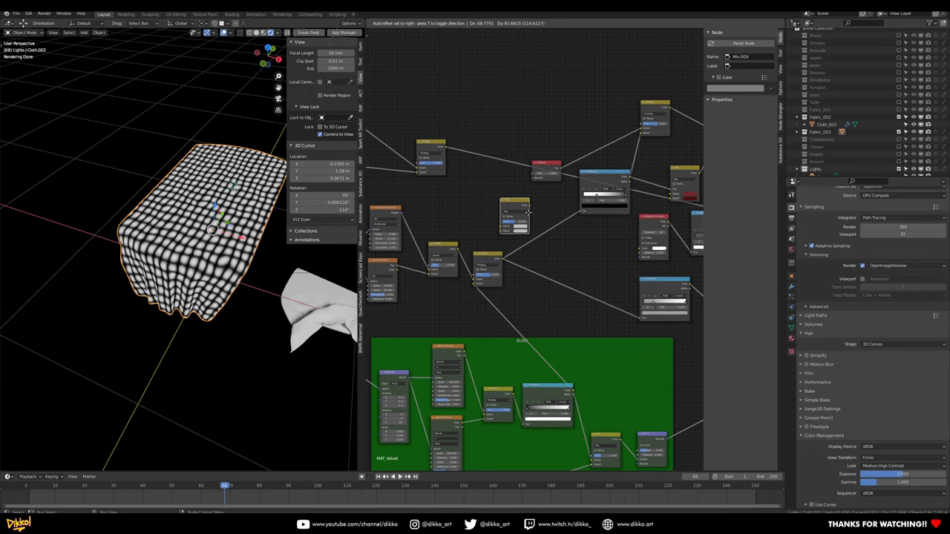
pyautogui.click(527, 213)
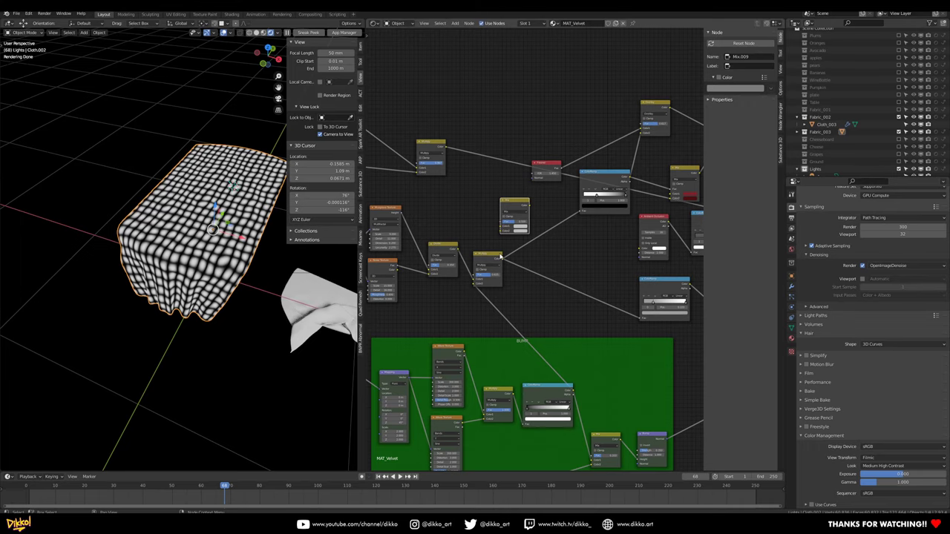
# - Connect the wave Multiply to Color1 and the noise Multiply to Color2 of the new mix node, and preview its output
pyautogui.scroll(2, 488, 253)
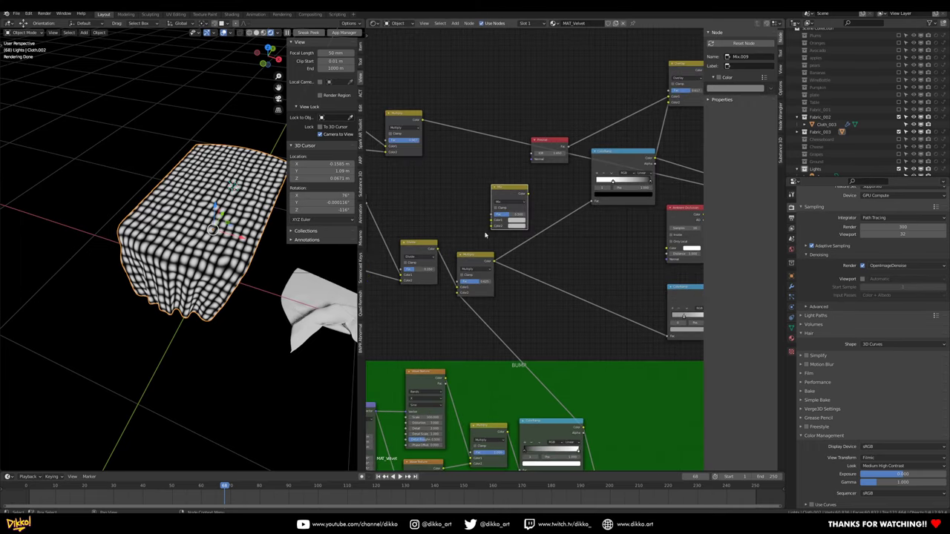
pyautogui.moveTo(420, 120); pyautogui.dragTo(439, 151)
pyautogui.moveTo(459, 199); pyautogui.dragTo(492, 220)
pyautogui.moveTo(478, 261); pyautogui.dragTo(474, 264)
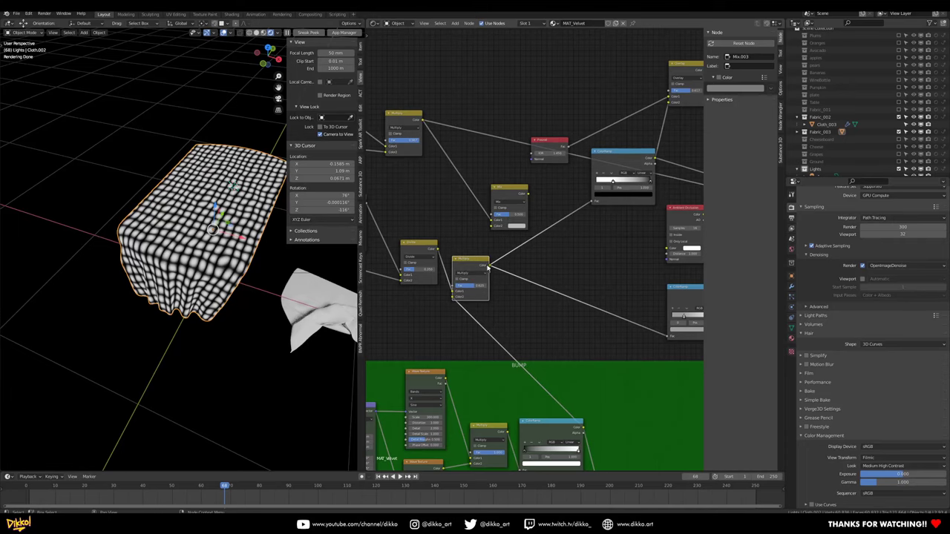
pyautogui.keyDown('ctrl'); pyautogui.keyDown('shift'); pyautogui.click(510, 192); pyautogui.keyUp('shift'); pyautogui.keyUp('ctrl')
pyautogui.scroll(2, 176, 257)
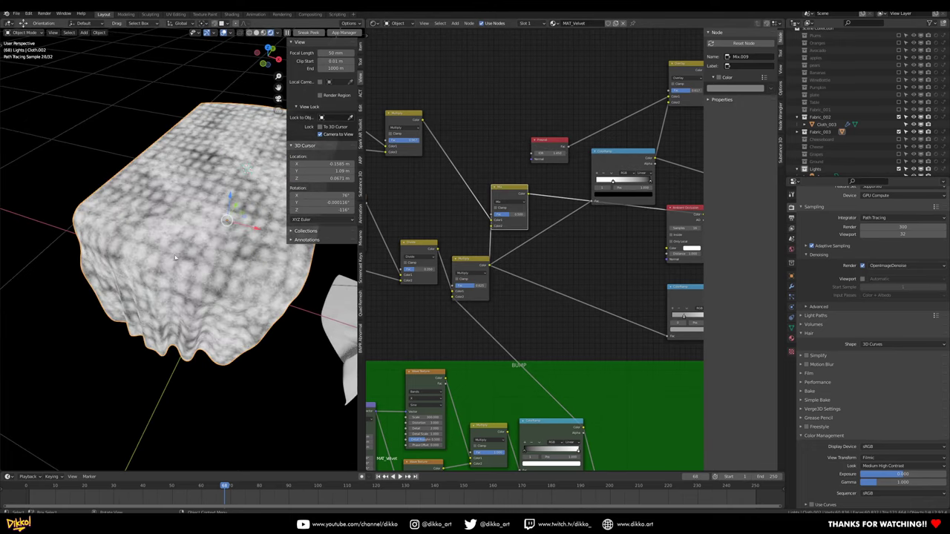
# - Try Multiply and Darken blending on the new wave-and-noise mix node
pyautogui.click(512, 202)
pyautogui.click(511, 221)
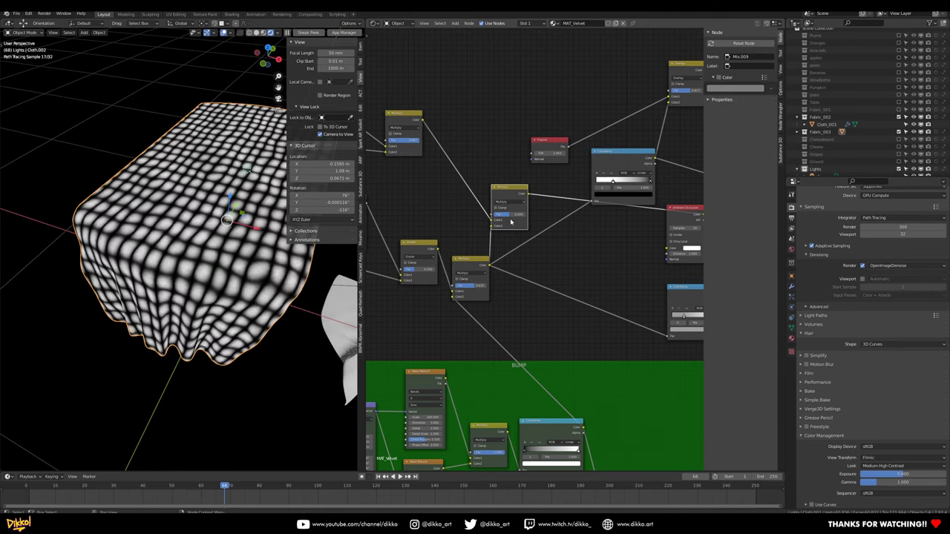
pyautogui.moveTo(512, 215)
pyautogui.mouseDown()
pyautogui.moveTo(522, 216)
pyautogui.moveTo(509, 214)
pyautogui.mouseUp()
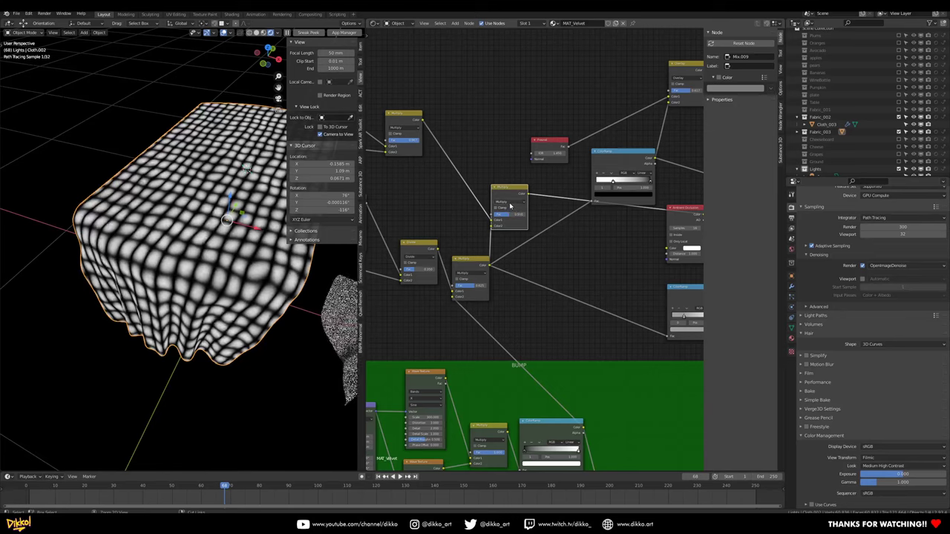
pyautogui.click(510, 204)
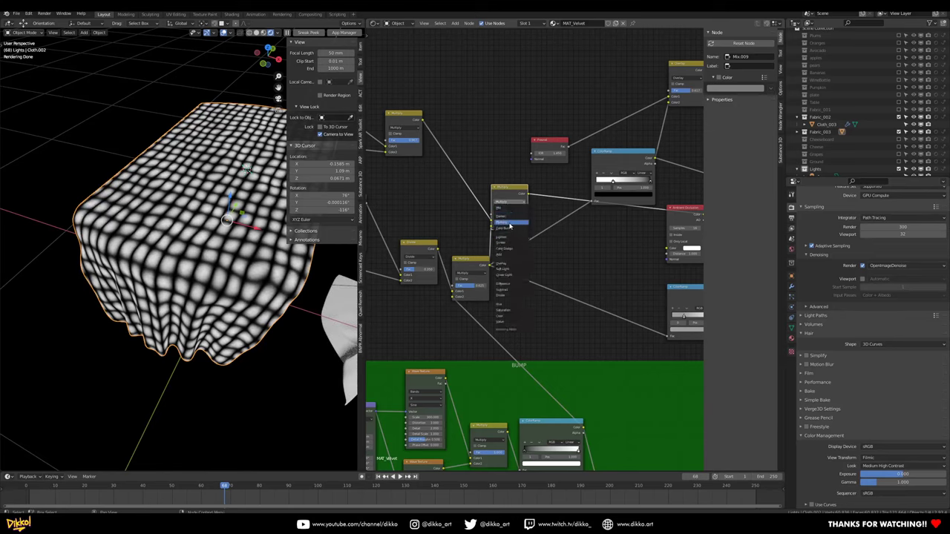
pyautogui.click(510, 217)
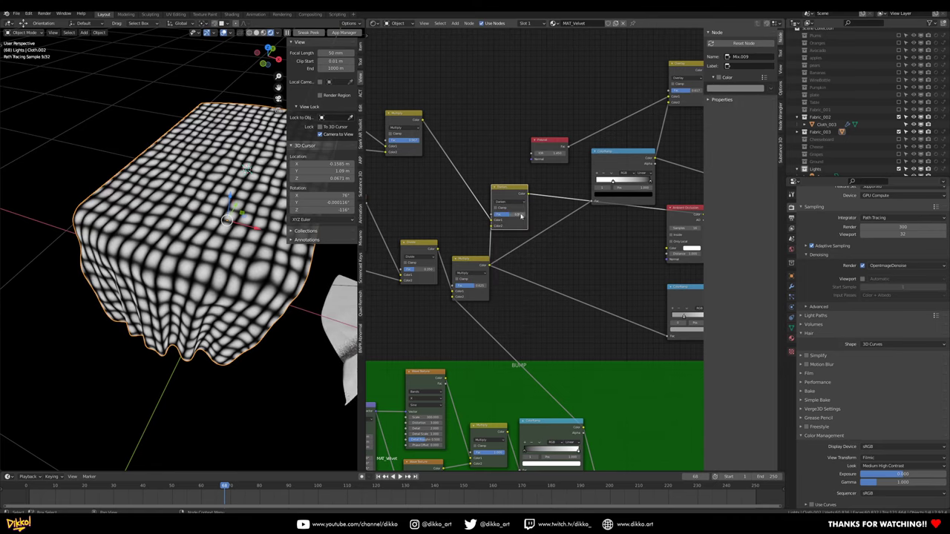
# - Switch the wave-and-noise mix node back to Mix blending and raise its factor towards the noise
pyautogui.click(502, 205)
pyautogui.click(518, 226)
pyautogui.moveTo(513, 216)
pyautogui.mouseDown()
pyautogui.moveTo(505, 216)
pyautogui.moveTo(520, 216)
pyautogui.mouseUp()
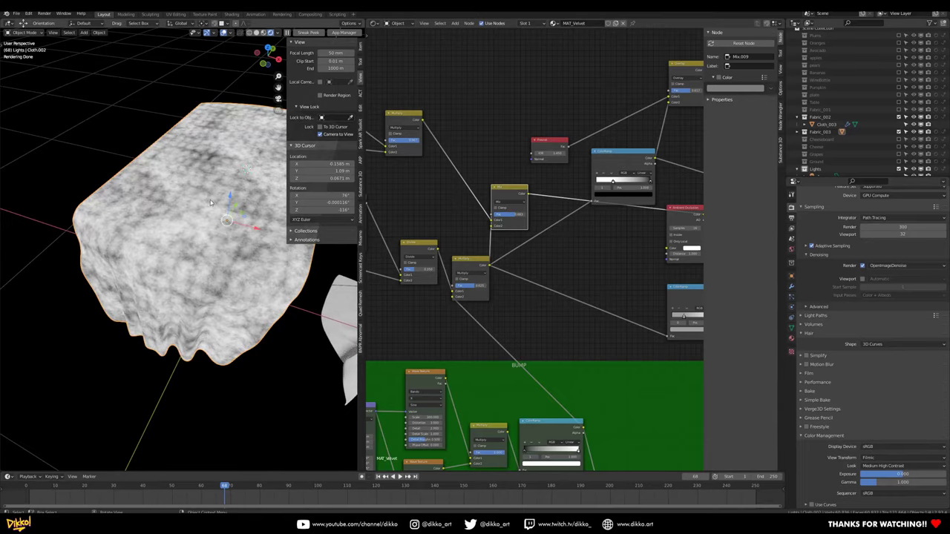
# - Move the mix node after the noise Multiply and connect its output to the Fac of the color-blending ColorRamp
pyautogui.scroll(-1, 529, 246)
pyautogui.moveTo(579, 239); pyautogui.dragTo(482, 256, button='middle')
pyautogui.moveTo(427, 228); pyautogui.dragTo(477, 265)
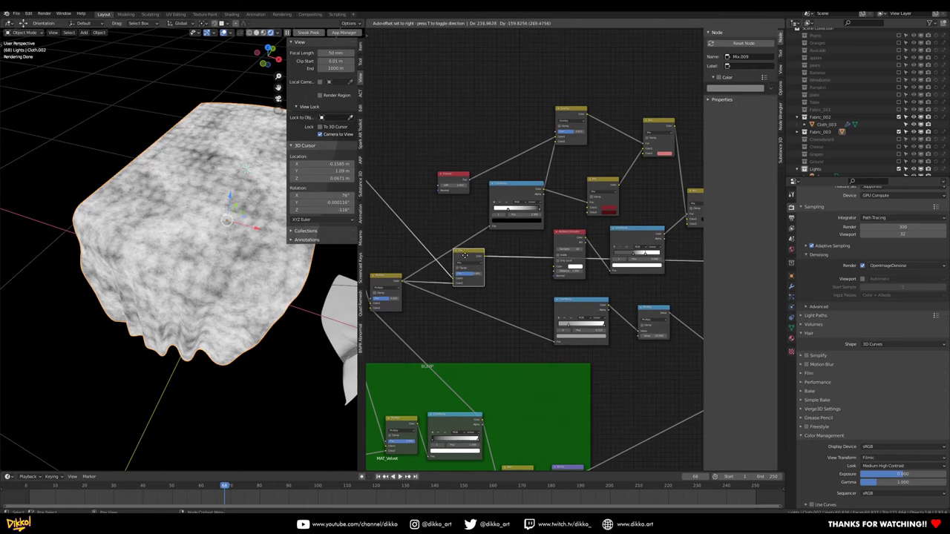
pyautogui.moveTo(491, 229); pyautogui.dragTo(496, 271)
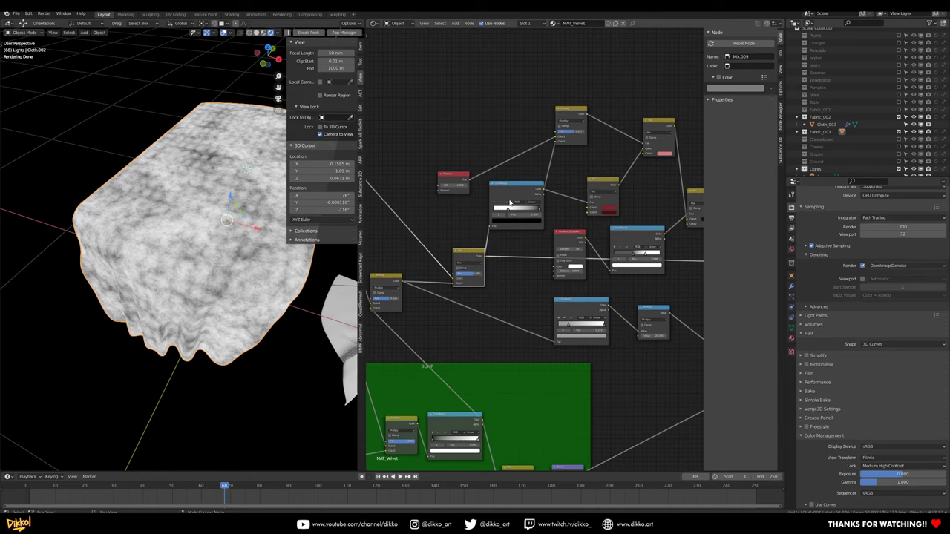
# - Preview the ColorRamp output, switch the preview to the Principled BSDF, and examine the red velvet up close
pyautogui.moveTo(527, 232); pyautogui.dragTo(478, 241, button='middle')
pyautogui.keyDown('ctrl'); pyautogui.keyDown('shift'); pyautogui.click(466, 198); pyautogui.keyUp('shift'); pyautogui.keyUp('ctrl')
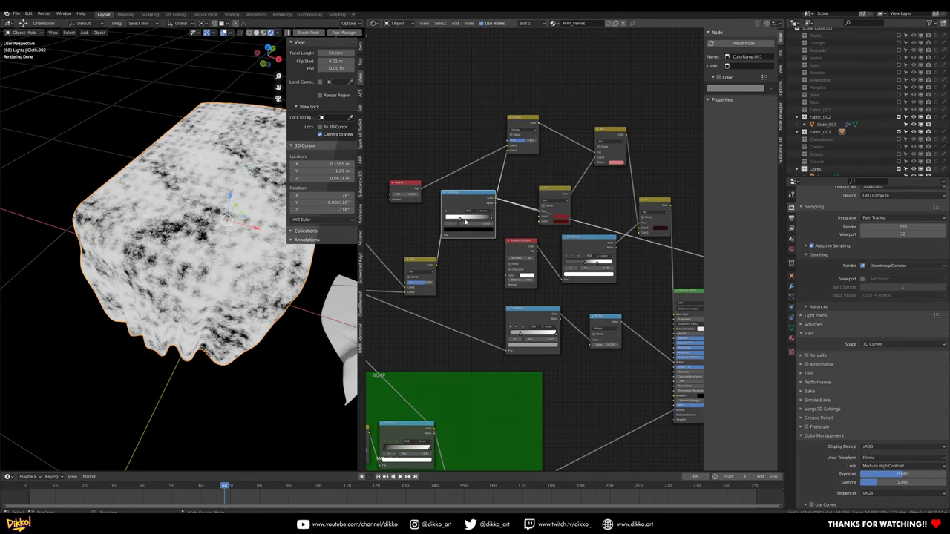
pyautogui.moveTo(624, 296); pyautogui.dragTo(578, 283, button='middle')
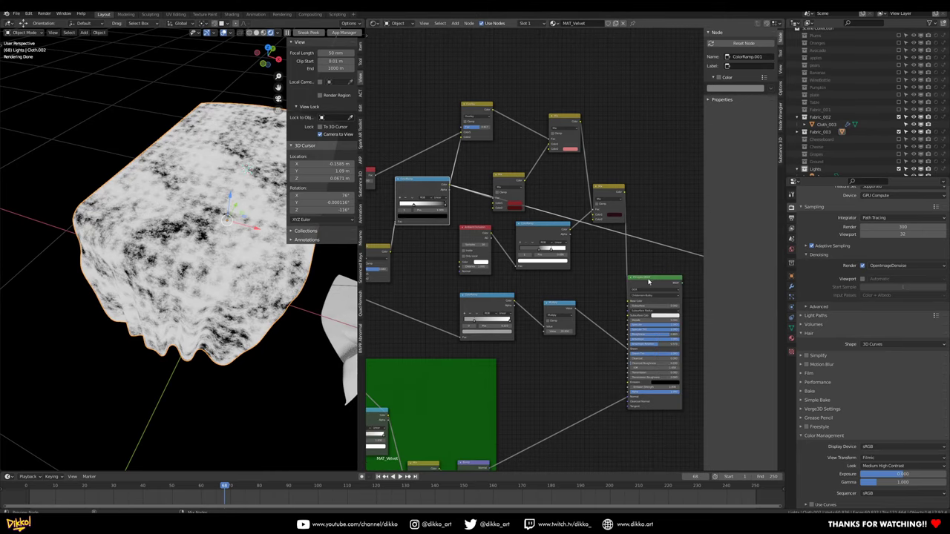
pyautogui.keyDown('ctrl'); pyautogui.keyDown('shift'); pyautogui.click(648, 279); pyautogui.keyUp('shift'); pyautogui.keyUp('ctrl')
pyautogui.moveTo(245, 274); pyautogui.dragTo(206, 280, button='middle')
pyautogui.scroll(3, 206, 280)
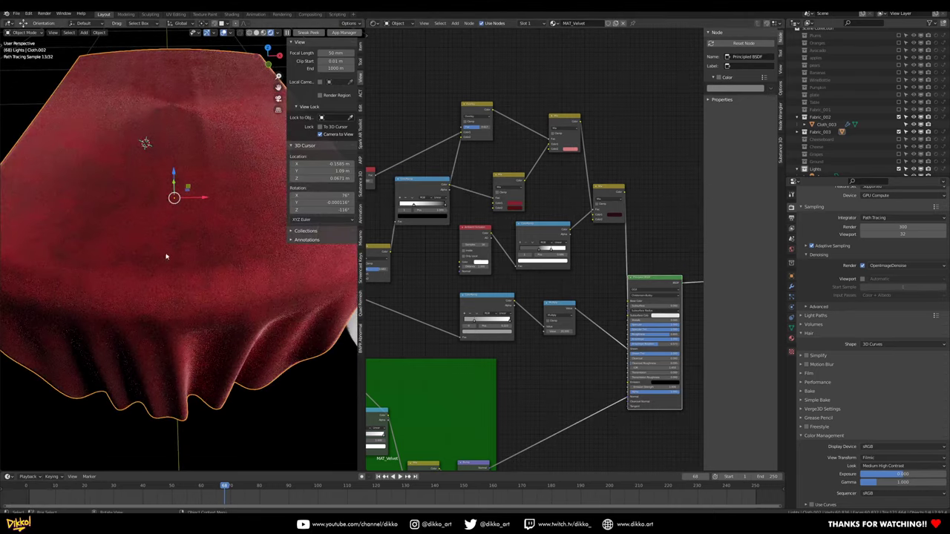
pyautogui.moveTo(226, 321); pyautogui.dragTo(190, 306, button='middle')
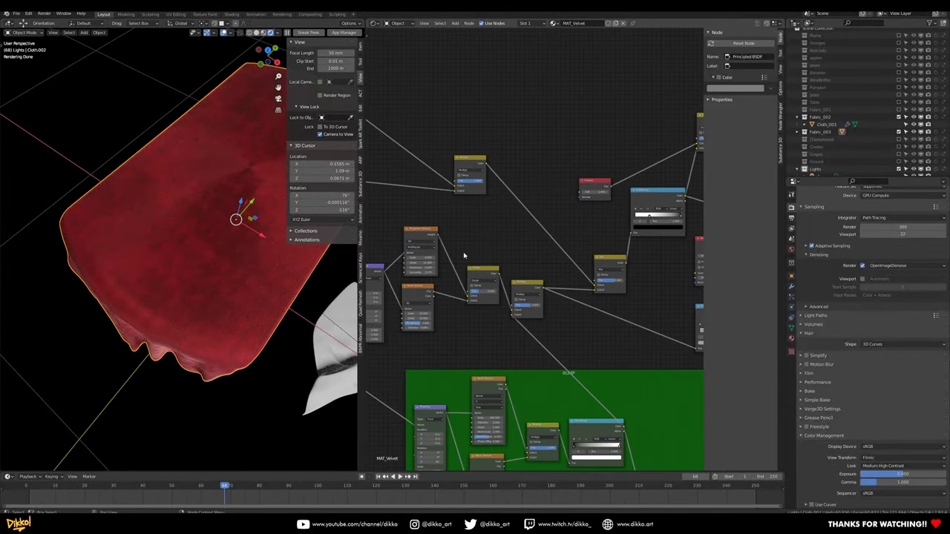
# - Preview each Wave Texture of the crossed pattern and lower both scales, setting the Y-direction one to 6.5
pyautogui.scroll(3, 484, 227)
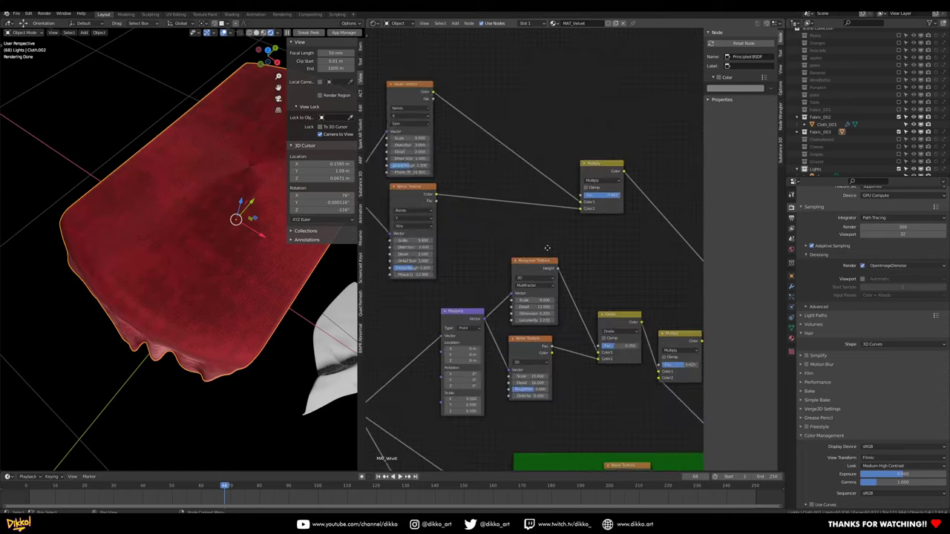
pyautogui.moveTo(530, 239); pyautogui.dragTo(527, 241, button='middle')
pyautogui.moveTo(595, 250); pyautogui.dragTo(558, 261, button='middle')
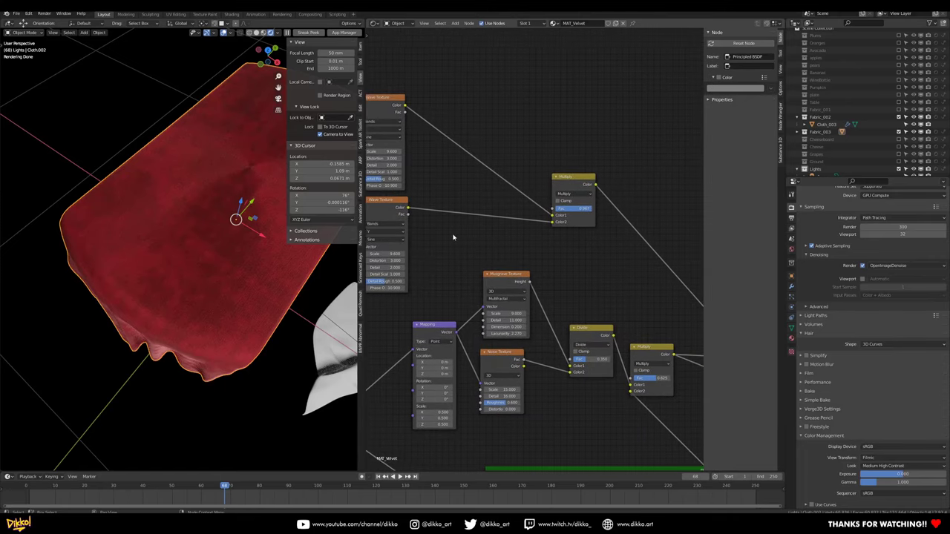
pyautogui.moveTo(451, 244); pyautogui.dragTo(529, 237, button='middle')
pyautogui.moveTo(464, 246); pyautogui.dragTo(460, 246)
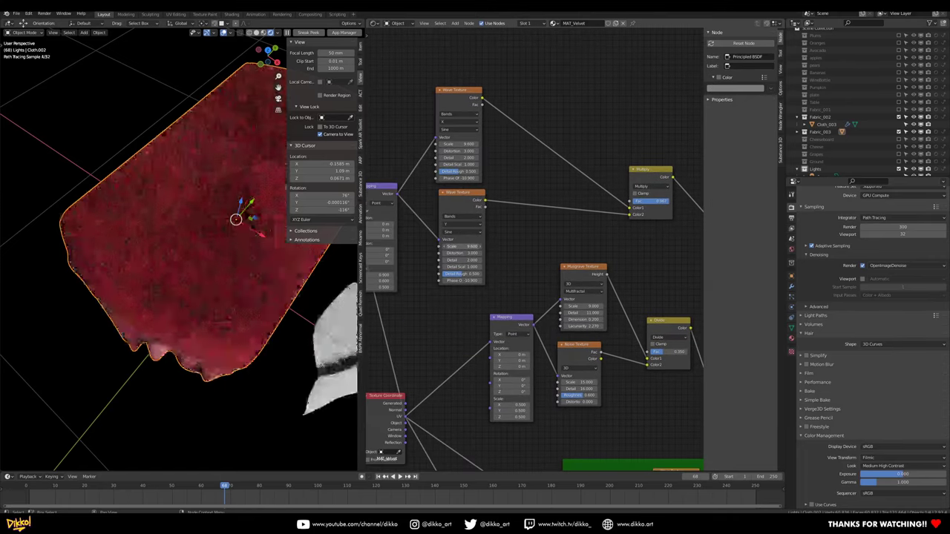
pyautogui.keyDown('ctrl'); pyautogui.keyDown('shift'); pyautogui.click(462, 203); pyautogui.keyUp('shift'); pyautogui.keyUp('ctrl')
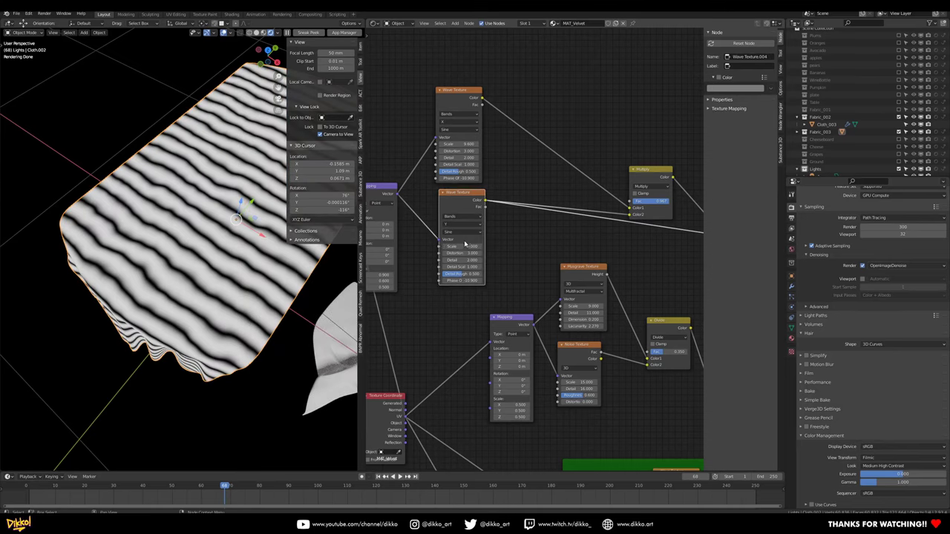
pyautogui.moveTo(465, 247); pyautogui.dragTo(453, 247)
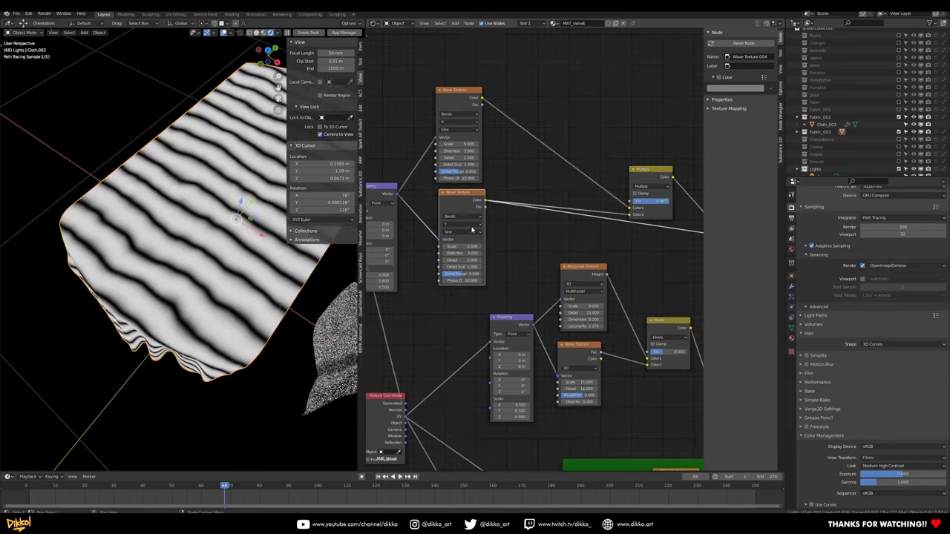
pyautogui.keyDown('ctrl'); pyautogui.keyDown('shift'); pyautogui.click(448, 90); pyautogui.keyUp('shift'); pyautogui.keyUp('ctrl')
pyautogui.moveTo(455, 144); pyautogui.dragTo(426, 144)
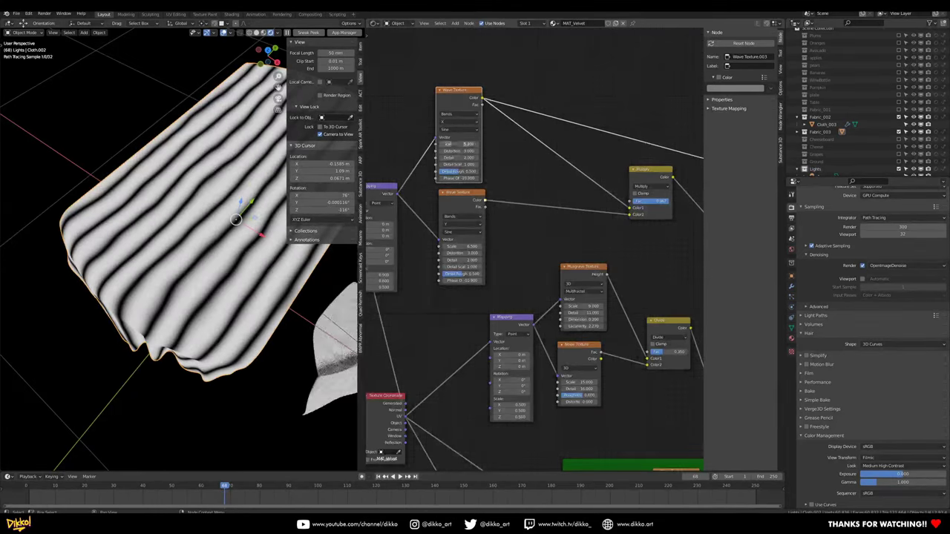
# - Try Multiply blending with an adjusted factor on the wave-and-noise mix node, previewing it directly and through the ColorRamp
pyautogui.scroll(-3, 519, 208)
pyautogui.keyDown('ctrl'); pyautogui.keyDown('shift'); pyautogui.click(615, 263); pyautogui.keyUp('shift'); pyautogui.keyUp('ctrl')
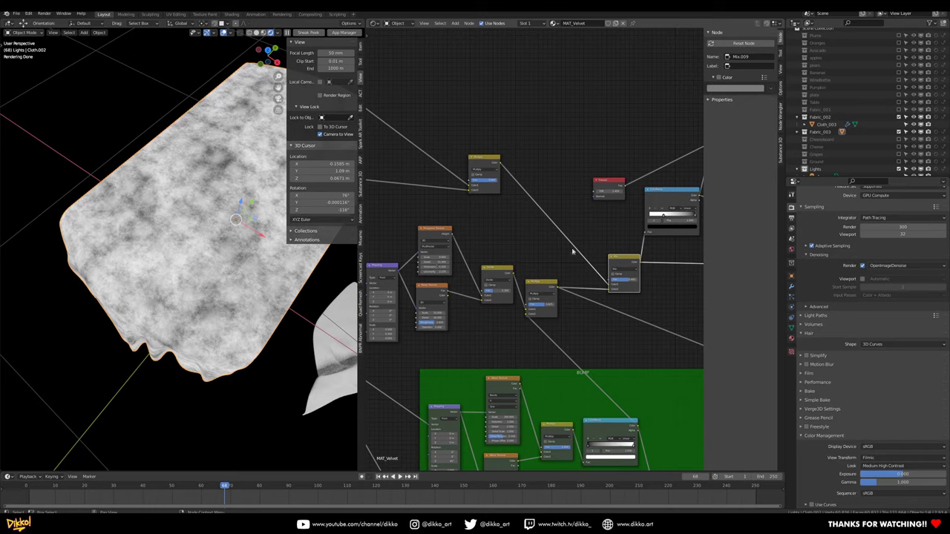
pyautogui.click(630, 271)
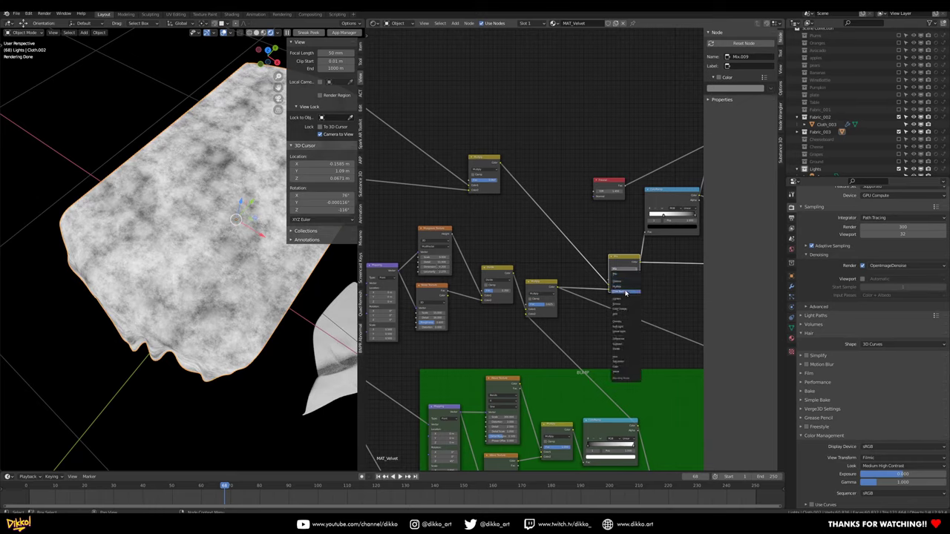
pyautogui.click(624, 293)
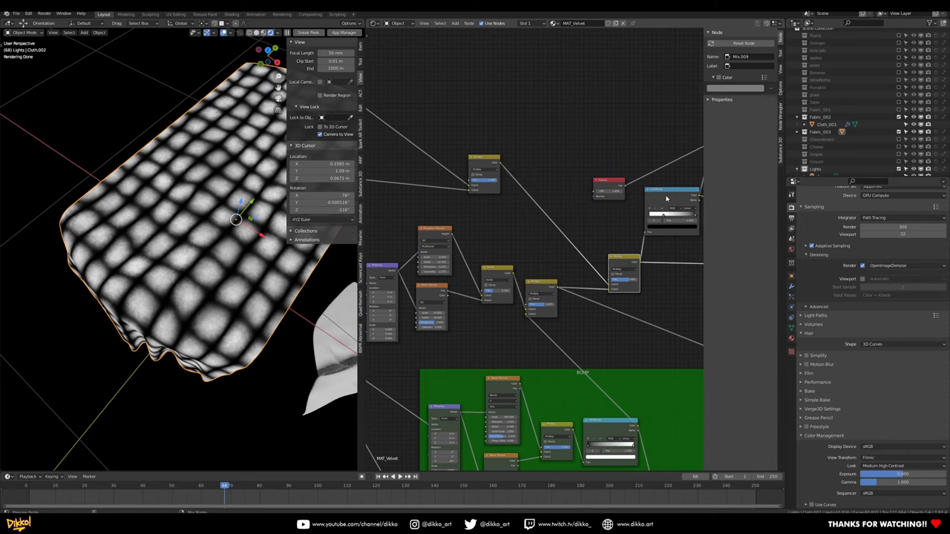
pyautogui.keyDown('ctrl'); pyautogui.keyDown('shift'); pyautogui.click(666, 198); pyautogui.keyUp('shift'); pyautogui.keyUp('ctrl')
pyautogui.moveTo(627, 281); pyautogui.dragTo(629, 281)
pyautogui.keyDown('ctrl'); pyautogui.keyDown('shift'); pyautogui.click(667, 197); pyautogui.keyUp('shift'); pyautogui.keyUp('ctrl')
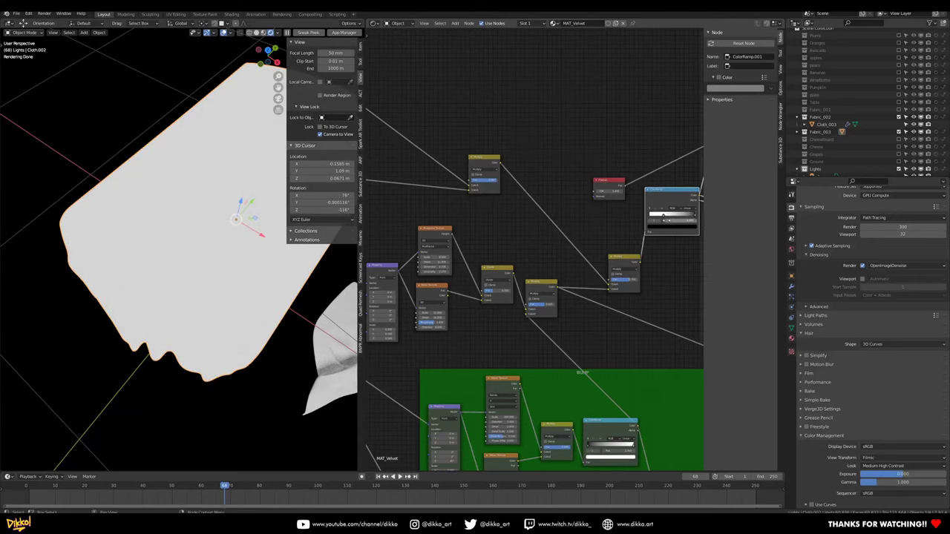
pyautogui.moveTo(663, 227); pyautogui.dragTo(547, 269, button='middle')
pyautogui.keyDown('ctrl'); pyautogui.keyDown('shift'); pyautogui.click(554, 239); pyautogui.keyUp('shift'); pyautogui.keyUp('ctrl')
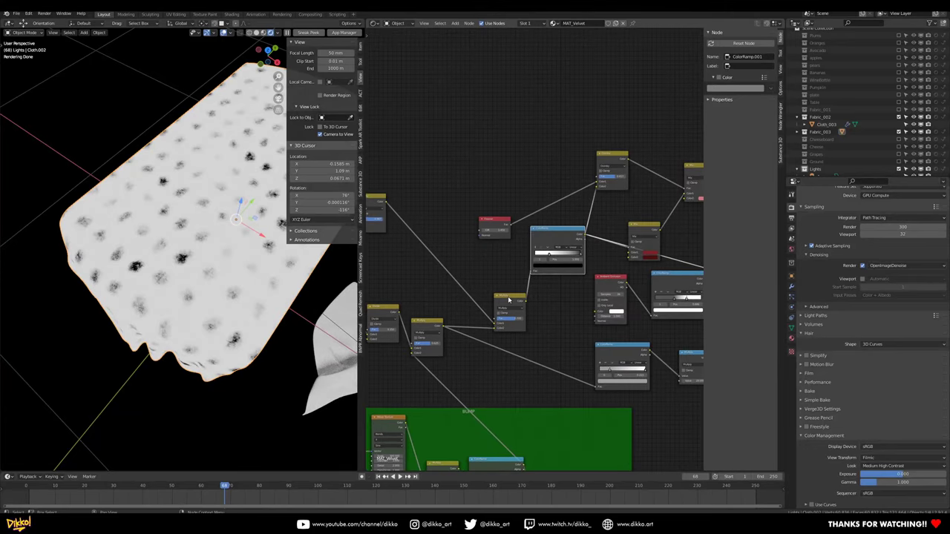
# - Set the wave-and-noise mix node to Mix blending with a factor of 0.592
pyautogui.click(508, 308)
pyautogui.click(505, 310)
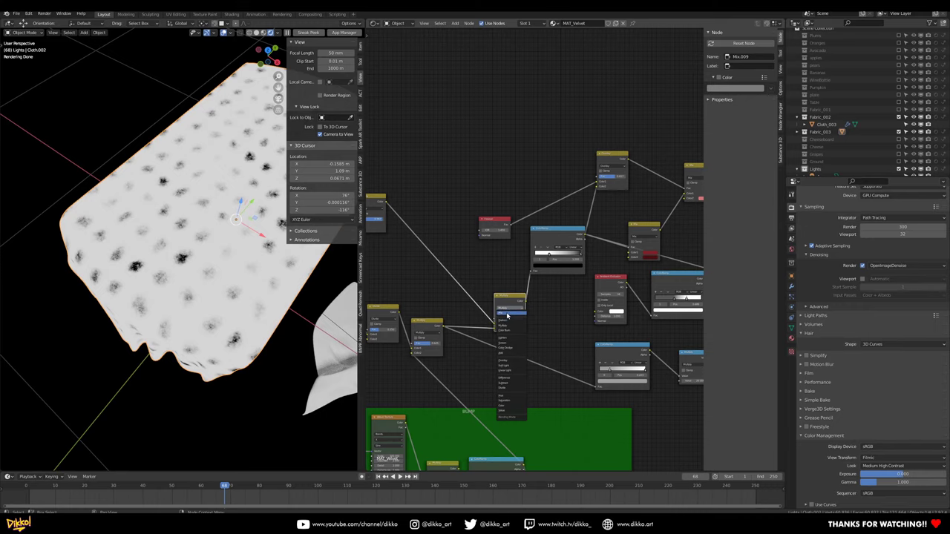
pyautogui.click(508, 311)
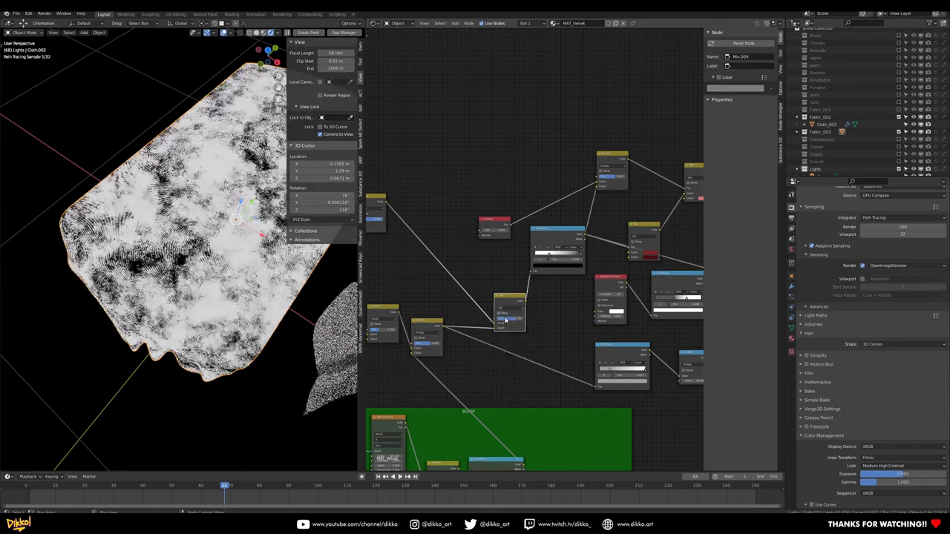
pyautogui.scroll(4, 513, 338)
pyautogui.moveTo(487, 379); pyautogui.dragTo(480, 380)
# - Test blend modes from Add through Soft Light on the wave-and-noise mix node, comparing the ColorRamp preview
pyautogui.click(489, 358)
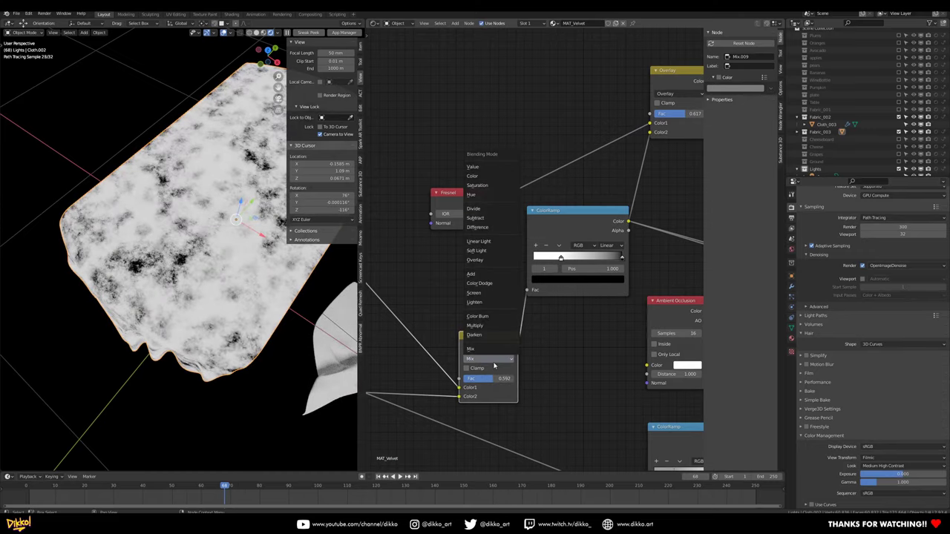
pyautogui.click(489, 276)
pyautogui.click(494, 362)
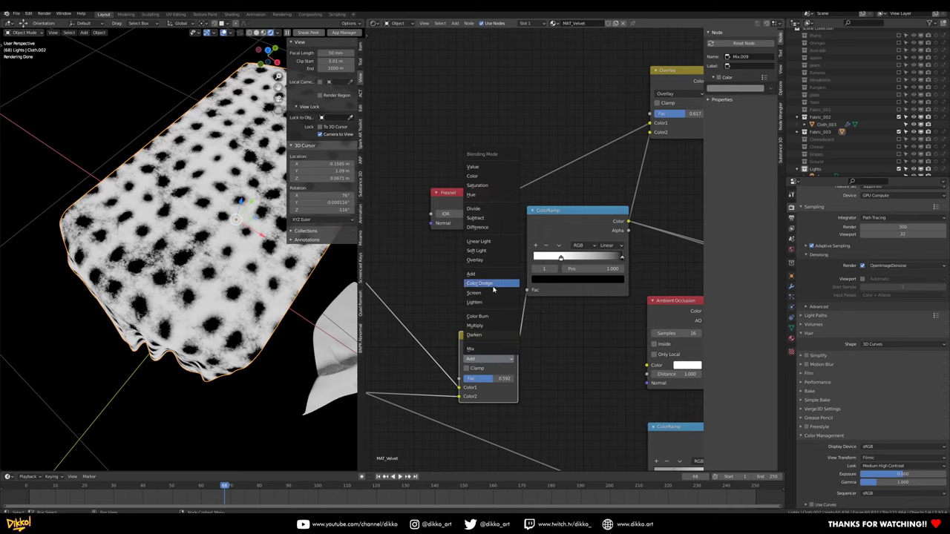
pyautogui.click(489, 298)
pyautogui.click(491, 360)
pyautogui.click(479, 251)
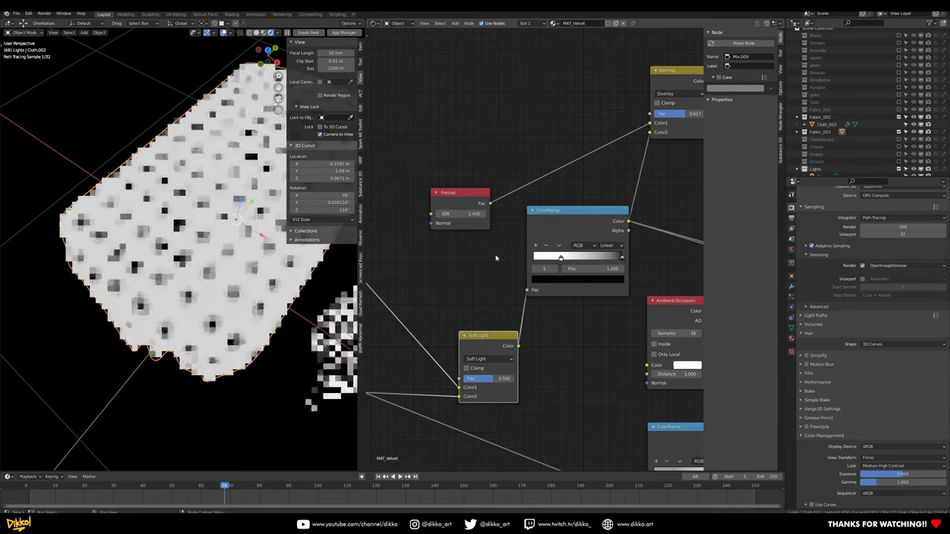
# - Test the Difference, Subtract and Divide blend modes on the wave-and-noise mix node
pyautogui.click(489, 359)
pyautogui.click(491, 227)
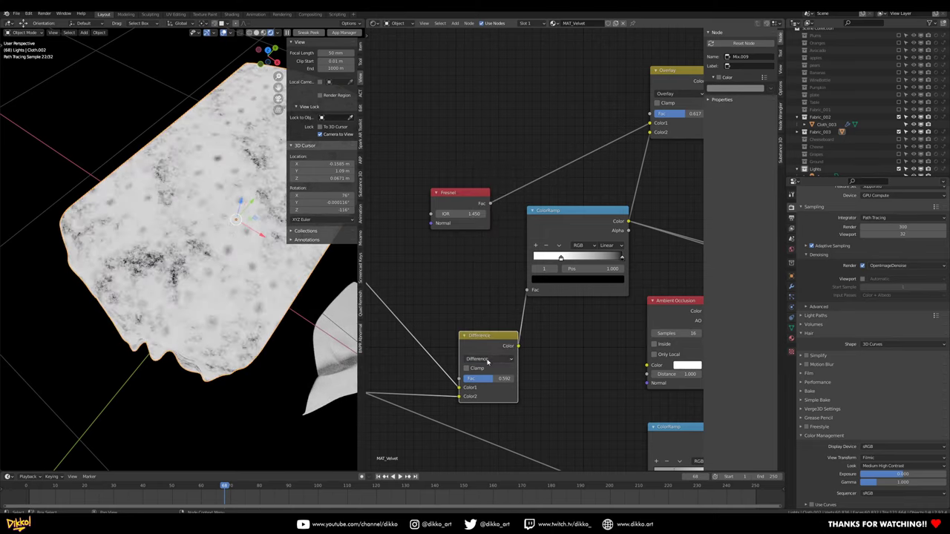
pyautogui.click(490, 359)
pyautogui.click(477, 218)
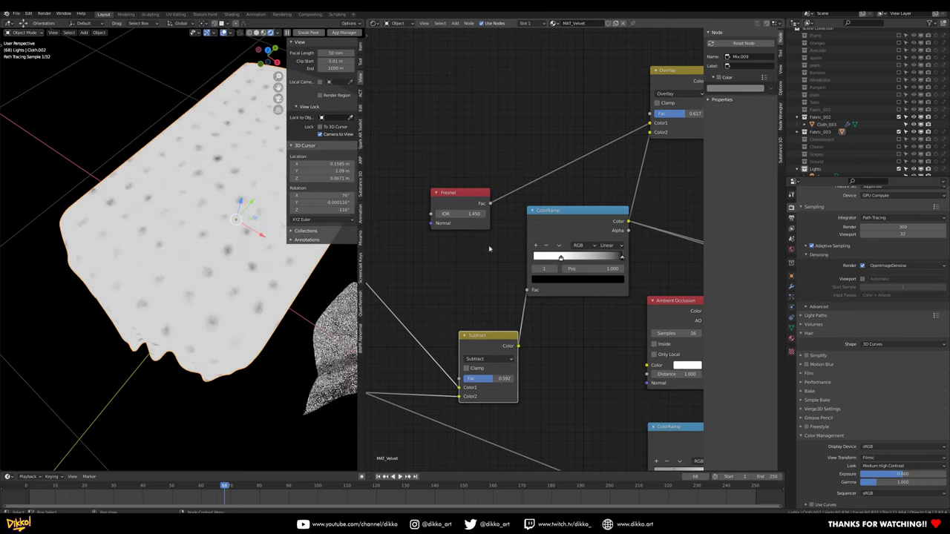
pyautogui.click(490, 359)
pyautogui.click(475, 208)
# - Test the Saturation, Color and Value blend modes on the wave-and-noise mix node
pyautogui.click(488, 358)
pyautogui.click(477, 185)
pyautogui.click(488, 358)
pyautogui.click(479, 176)
pyautogui.click(488, 359)
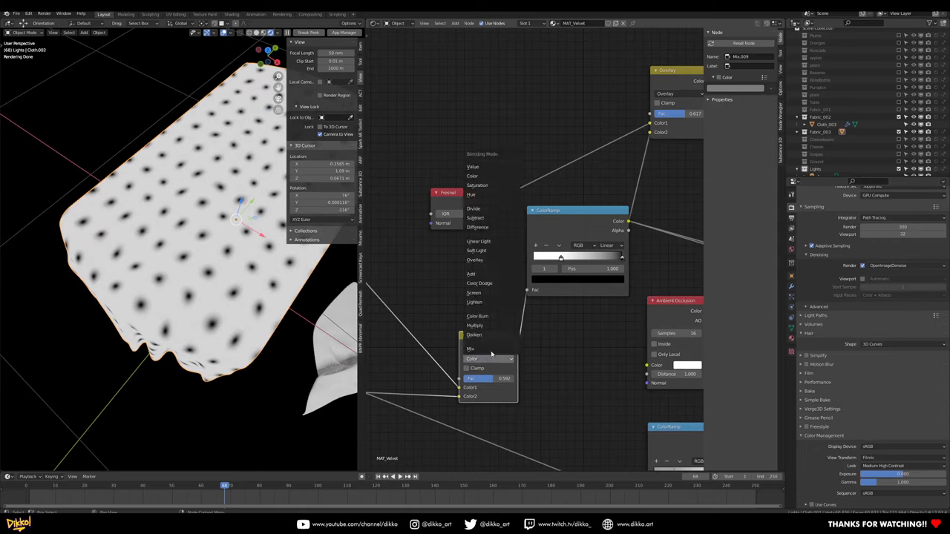
pyautogui.click(491, 167)
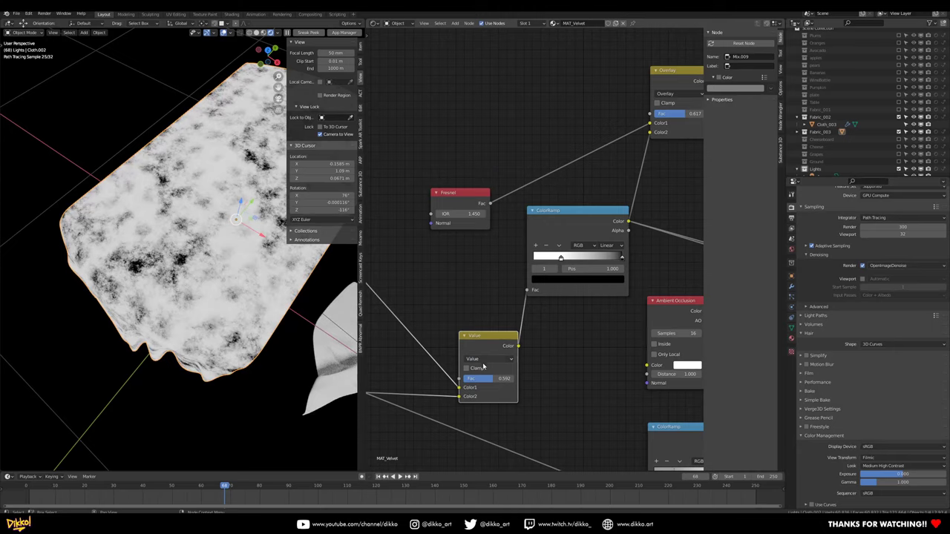
# - Return the wave-and-noise mix node to Mix blending and fine-tune its factor
pyautogui.click(488, 362)
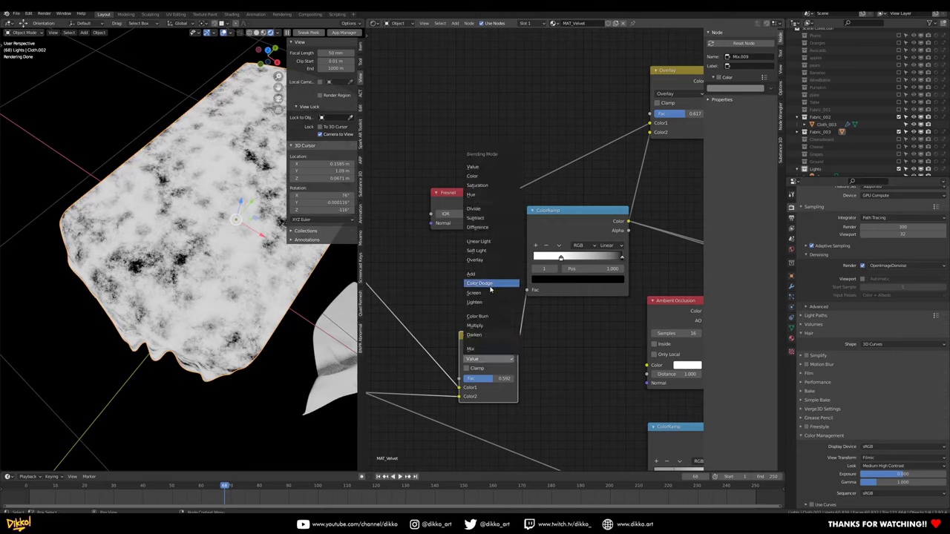
pyautogui.click(485, 349)
pyautogui.moveTo(491, 378)
pyautogui.mouseDown()
pyautogui.moveTo(471, 379)
pyautogui.moveTo(492, 378)
pyautogui.mouseUp()
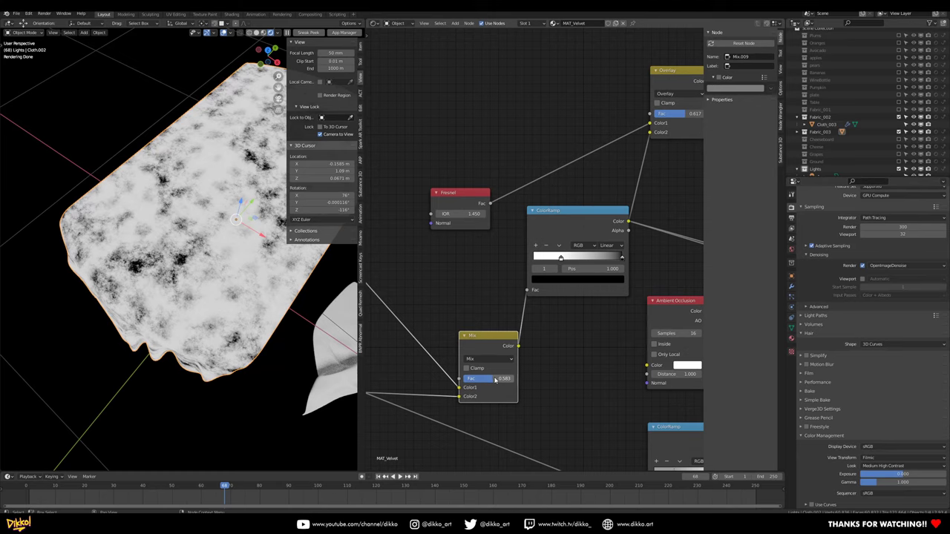
# - Preview the complete Principled BSDF shader on the whole draped cloth
pyautogui.scroll(-4, 474, 341)
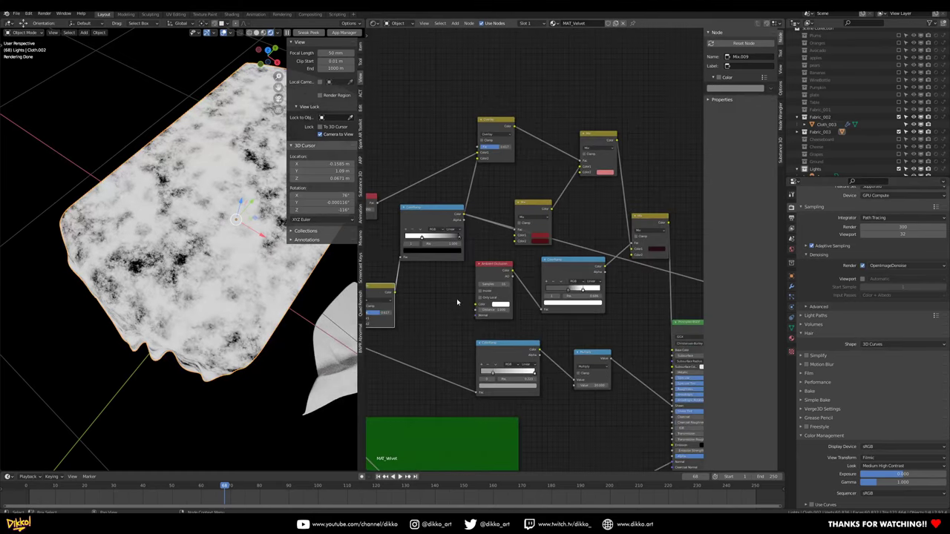
pyautogui.moveTo(525, 320); pyautogui.dragTo(483, 306, button='middle')
pyautogui.keyDown('ctrl'); pyautogui.keyDown('shift'); pyautogui.click(658, 311); pyautogui.keyUp('shift'); pyautogui.keyUp('ctrl')
pyautogui.moveTo(254, 322); pyautogui.dragTo(206, 299, button='middle')
pyautogui.scroll(-4, 219, 297)
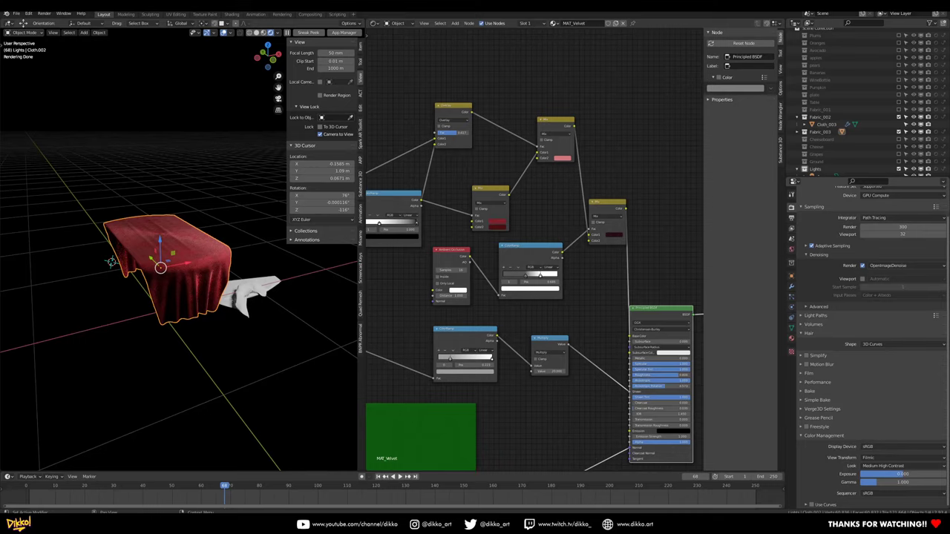
# - Tidy the node layout by moving the wave-and-noise mix node and the ColorRamps closer to the nodes they connect to
pyautogui.moveTo(473, 391); pyautogui.dragTo(518, 392, button='middle')
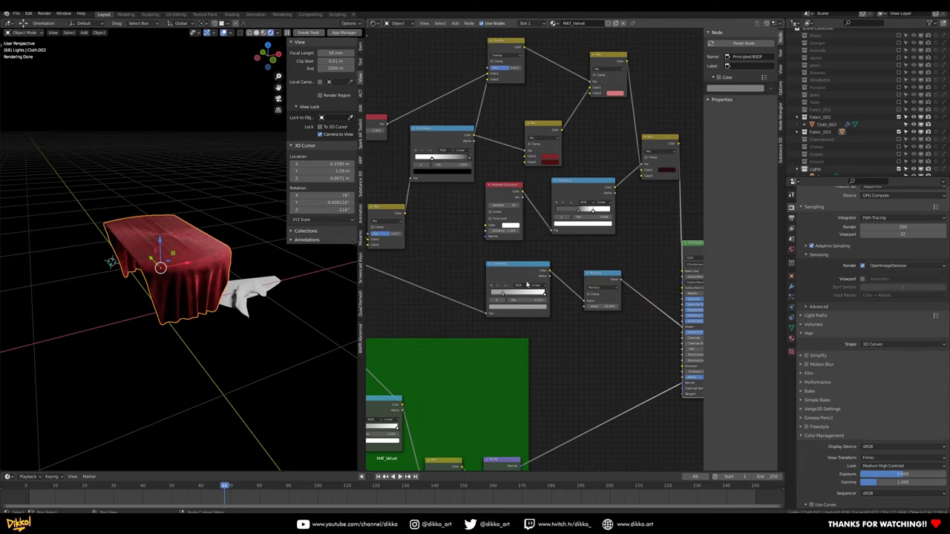
pyautogui.scroll(-3, 537, 242)
pyautogui.moveTo(529, 262); pyautogui.dragTo(553, 268)
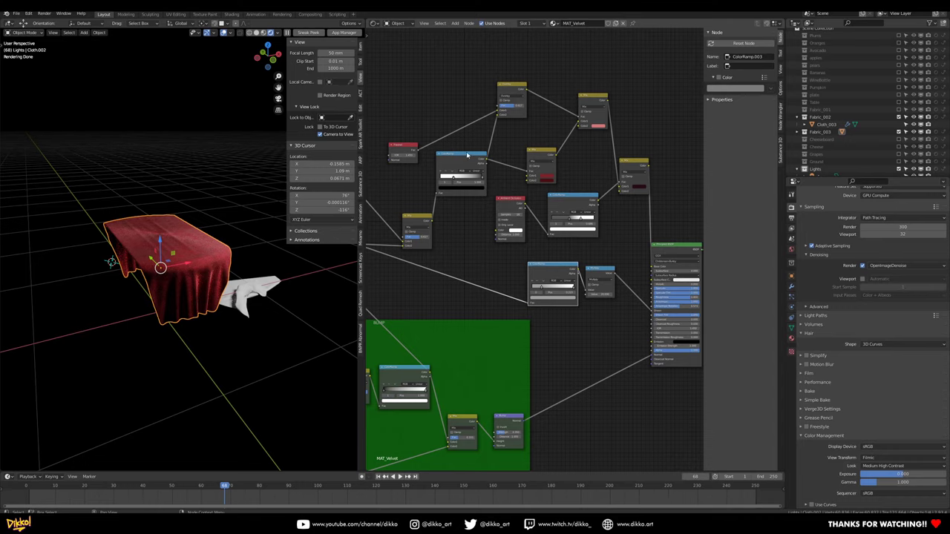
pyautogui.moveTo(419, 227); pyautogui.dragTo(391, 211)
pyautogui.moveTo(466, 161); pyautogui.dragTo(453, 187)
pyautogui.scroll(2, 522, 421)
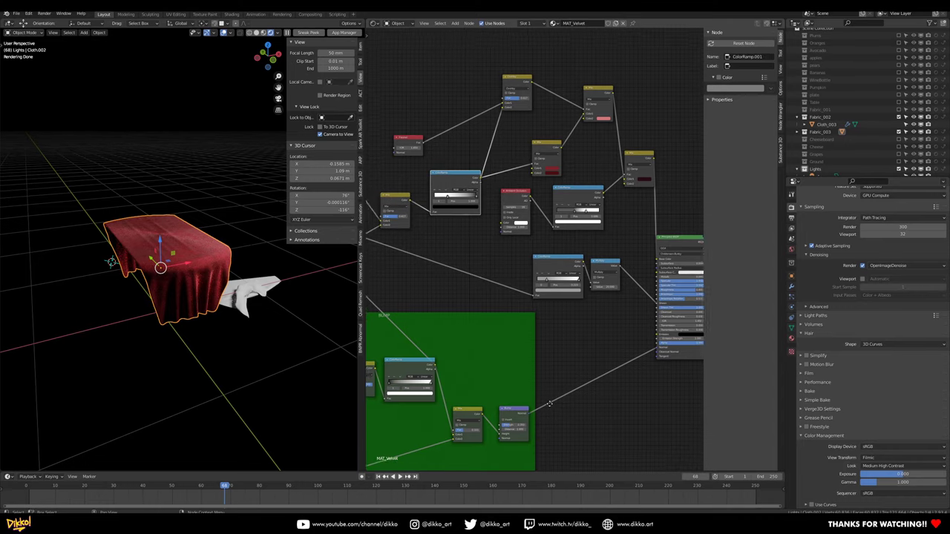
# - Make room beside the Bump node and insert a duplicate of the bump mix node just before it
pyautogui.scroll(5, 184, 323)
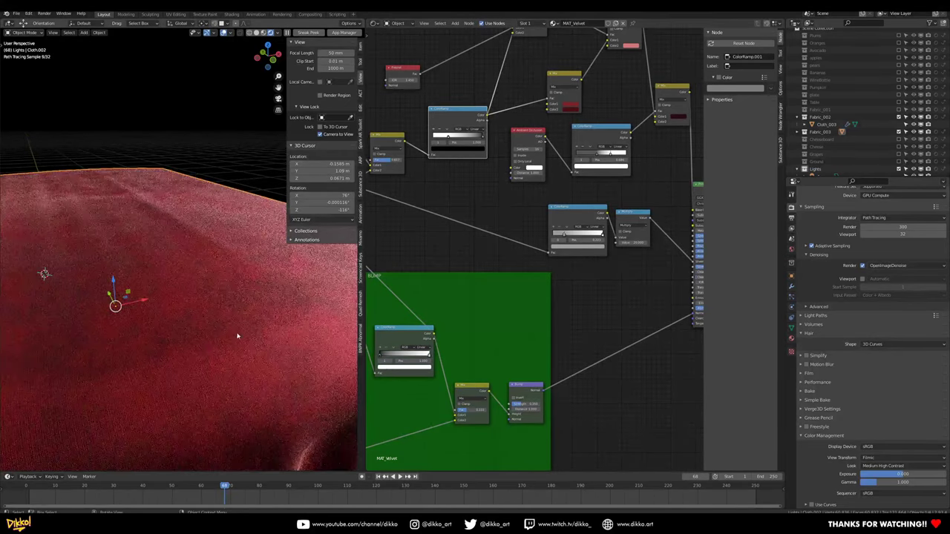
pyautogui.moveTo(532, 388); pyautogui.dragTo(599, 386)
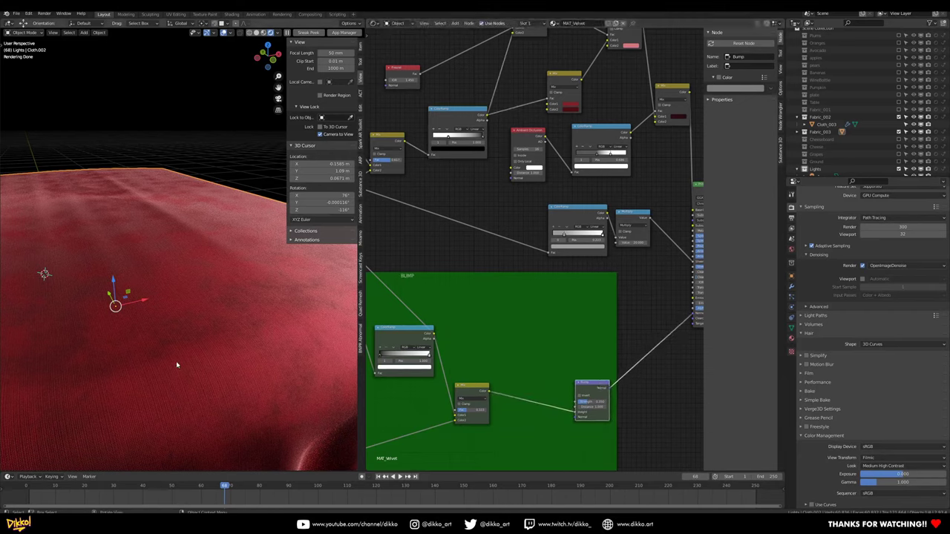
pyautogui.click(472, 393)
pyautogui.hotkey('shift', 'd')
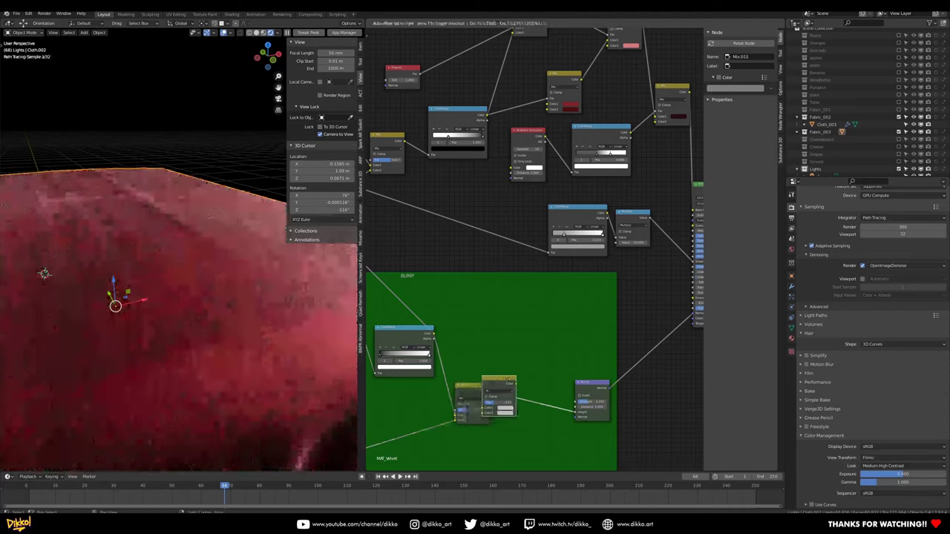
pyautogui.click(543, 377)
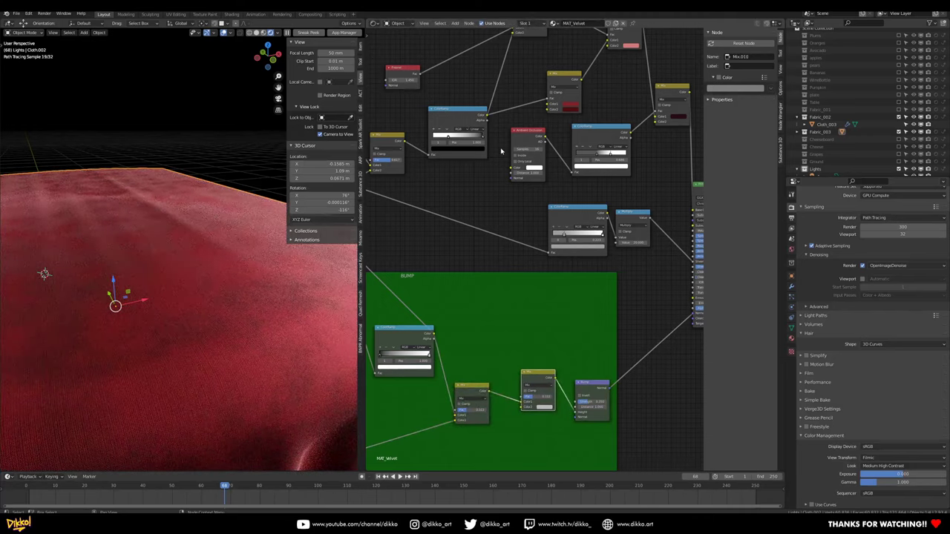
# - Feed the wave-and-noise ColorRamp color into the duplicated bump mix node's second color input and set its blending to Multiply
pyautogui.moveTo(498, 333); pyautogui.dragTo(520, 411)
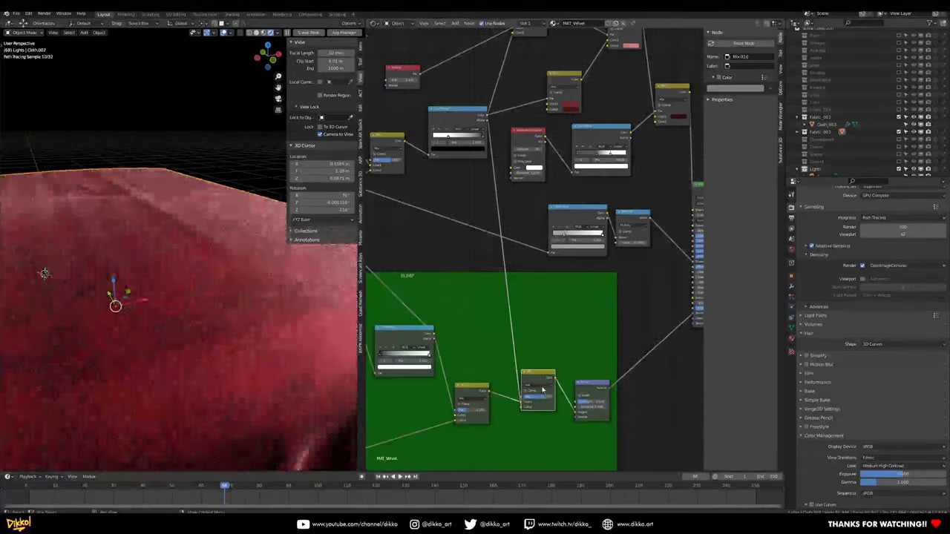
pyautogui.click(538, 385)
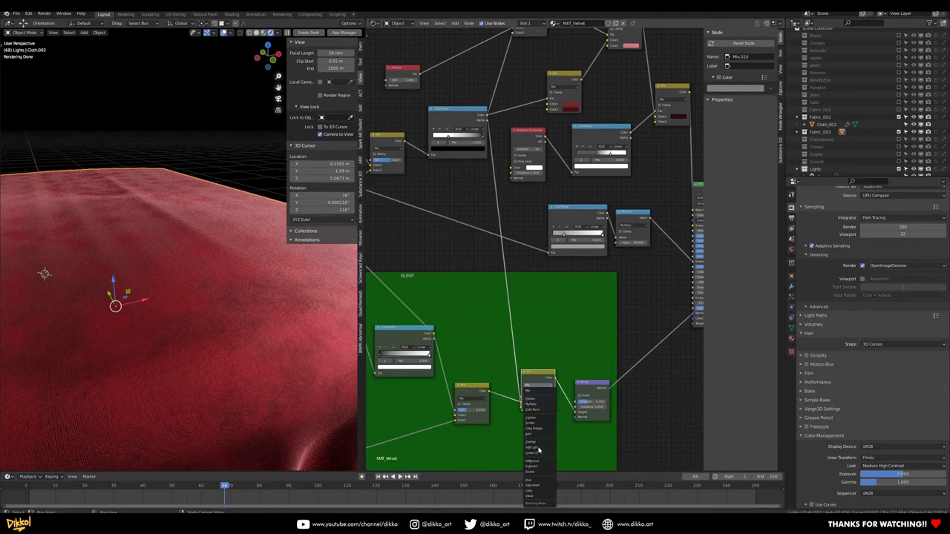
pyautogui.click(543, 404)
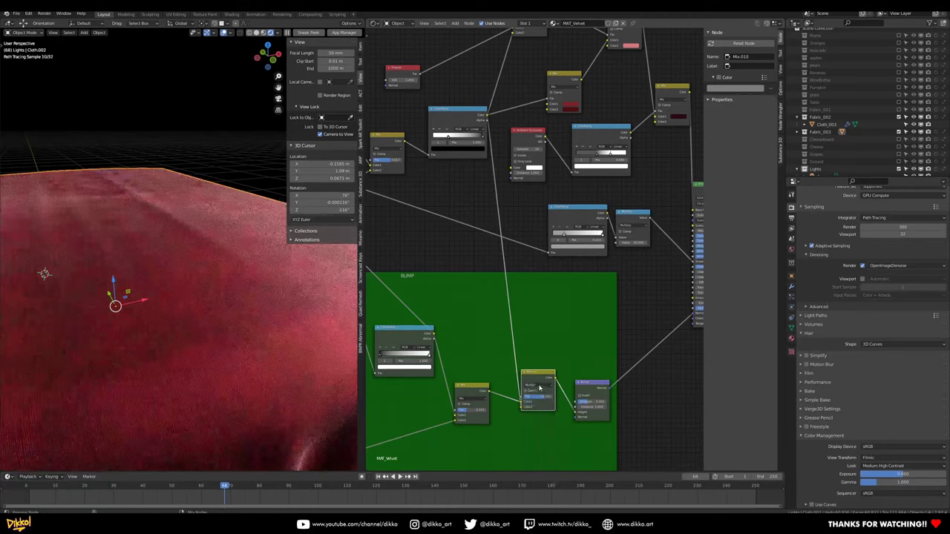
# - Preview the Multiply node in the bump group on the cloth and adjust its factor
pyautogui.keyDown('ctrl'); pyautogui.keyDown('shift'); pyautogui.click(540, 379); pyautogui.keyUp('shift'); pyautogui.keyUp('ctrl')
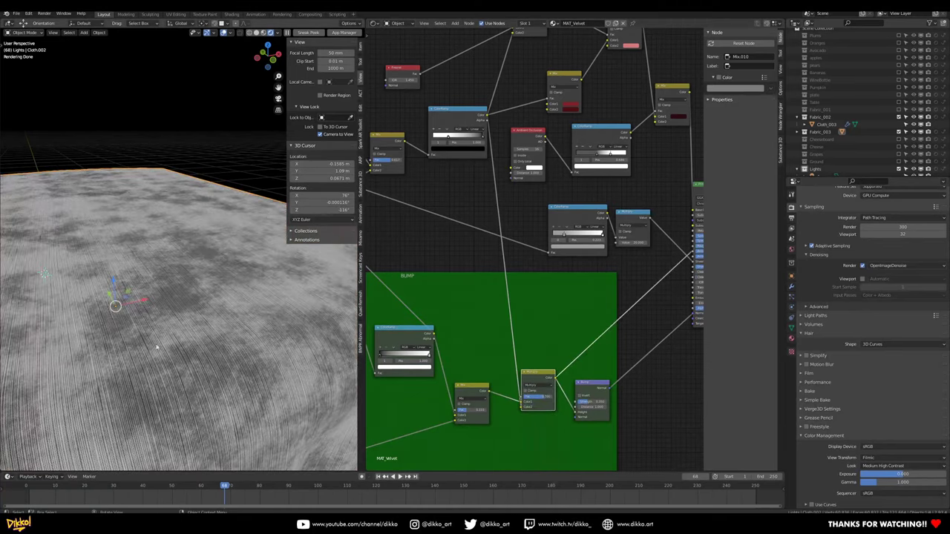
pyautogui.scroll(3, 106, 345)
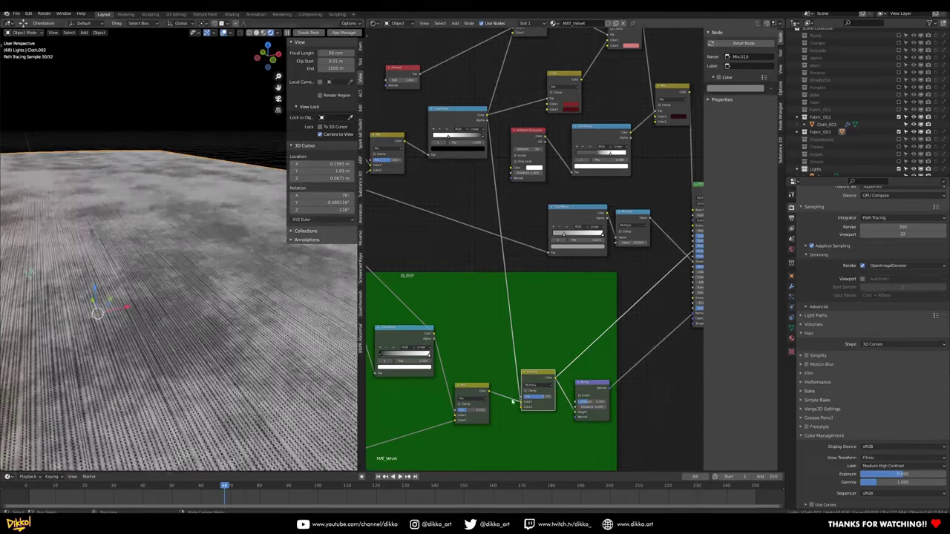
pyautogui.moveTo(538, 396)
pyautogui.mouseDown()
pyautogui.moveTo(525, 396)
pyautogui.moveTo(552, 396)
pyautogui.moveTo(542, 396)
pyautogui.mouseUp()
# - Inspect the Bump node output and the full Principled BSDF velvet on the cloth, both close up and from a distance
pyautogui.keyDown('ctrl'); pyautogui.keyDown('shift'); pyautogui.click(595, 385); pyautogui.keyUp('shift'); pyautogui.keyUp('ctrl')
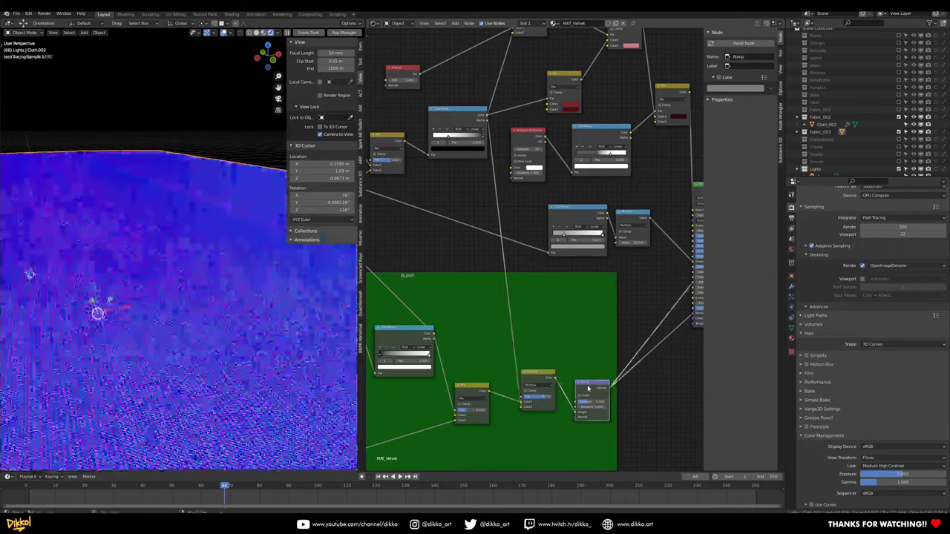
pyautogui.scroll(-3, 612, 333)
pyautogui.keyDown('ctrl'); pyautogui.keyDown('shift'); pyautogui.click(690, 210); pyautogui.keyUp('shift'); pyautogui.keyUp('ctrl')
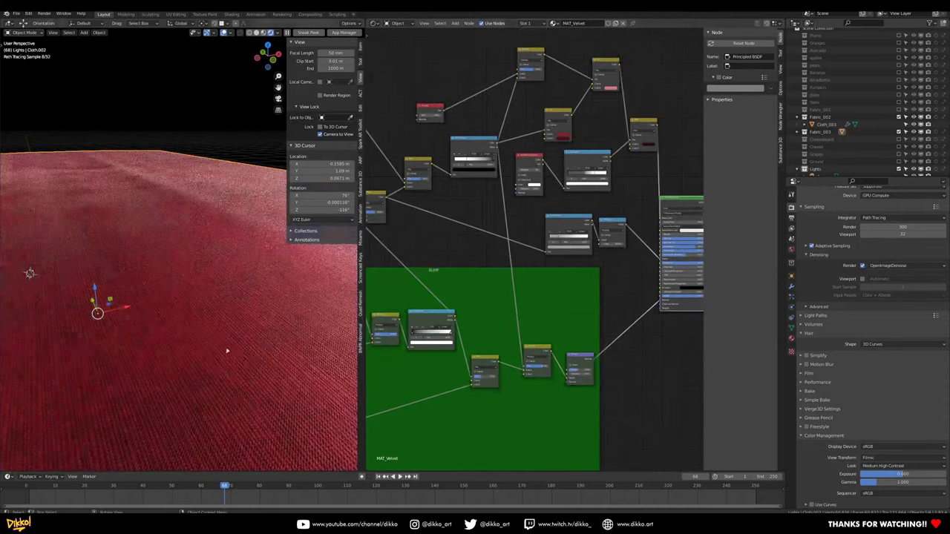
pyautogui.scroll(-2, 181, 344)
pyautogui.scroll(-2, 183, 345)
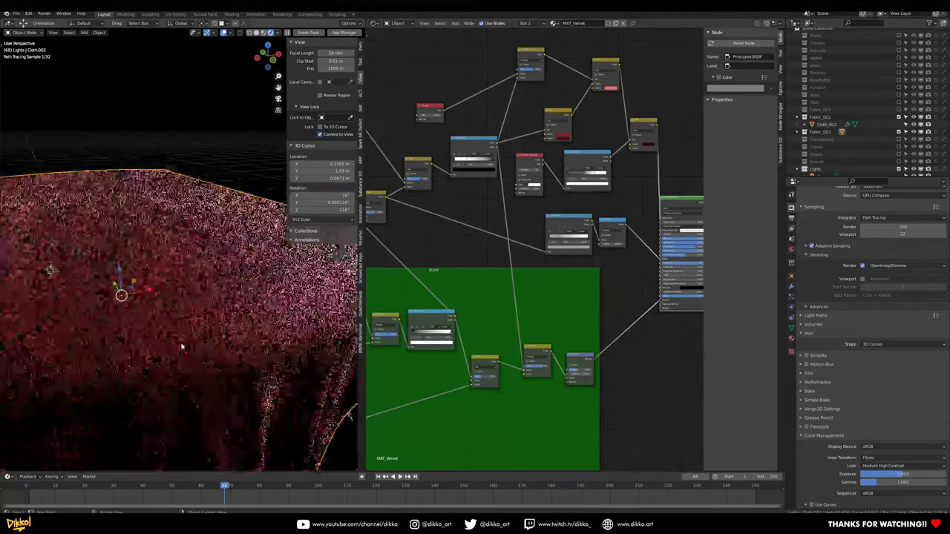
pyautogui.scroll(-3, 185, 344)
pyautogui.scroll(-1, 592, 290)
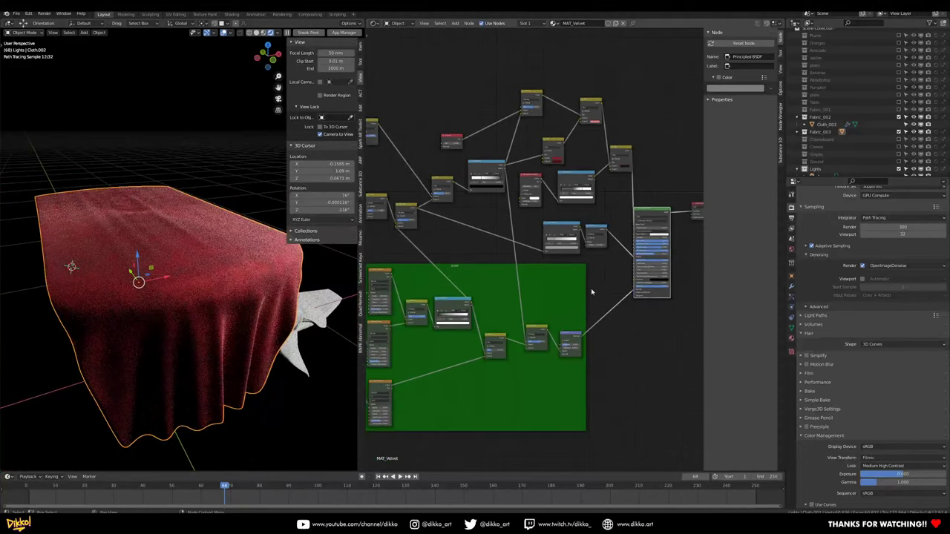
pyautogui.moveTo(649, 247); pyautogui.dragTo(512, 270, button='middle')
pyautogui.moveTo(248, 333); pyautogui.dragTo(206, 294, button='middle')
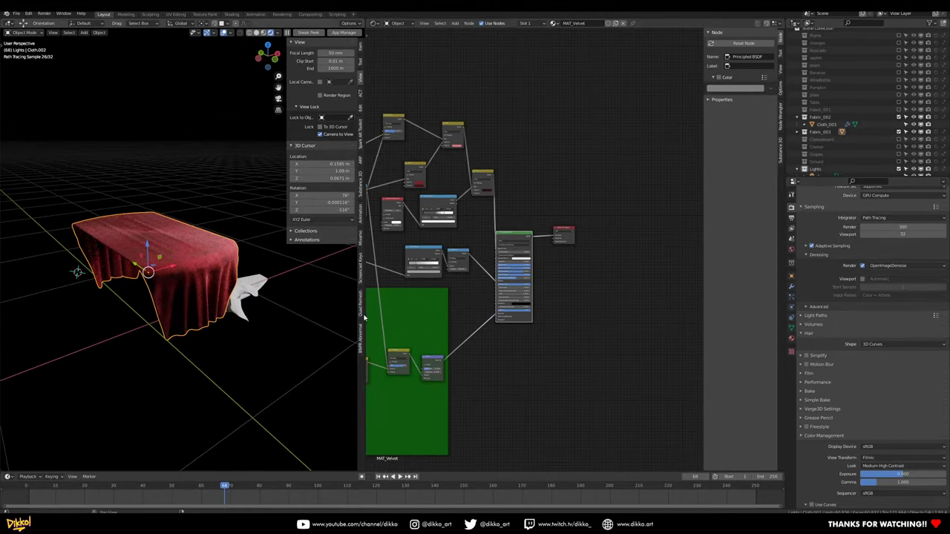
# - Widen the 3D viewport, space out the crossed-wave Mapping and Wave Texture nodes, and preview their mix node
pyautogui.moveTo(363, 318); pyautogui.dragTo(386, 316)
pyautogui.scroll(-1, 463, 315)
pyautogui.moveTo(465, 319); pyautogui.dragTo(590, 308, button='middle')
pyautogui.scroll(1, 528, 296)
pyautogui.moveTo(443, 298); pyautogui.dragTo(358, 326)
pyautogui.scroll(2, 470, 254)
pyautogui.moveTo(427, 189); pyautogui.dragTo(424, 179)
pyautogui.moveTo(477, 132); pyautogui.dragTo(487, 119)
pyautogui.moveTo(473, 191); pyautogui.dragTo(483, 189)
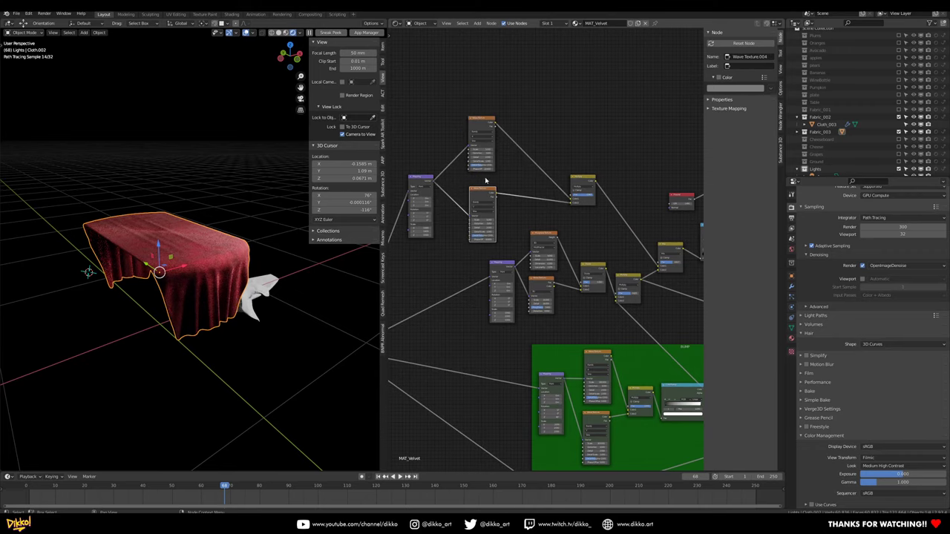
pyautogui.keyDown('ctrl'); pyautogui.keyDown('shift'); pyautogui.click(583, 180); pyautogui.keyUp('shift'); pyautogui.keyUp('ctrl')
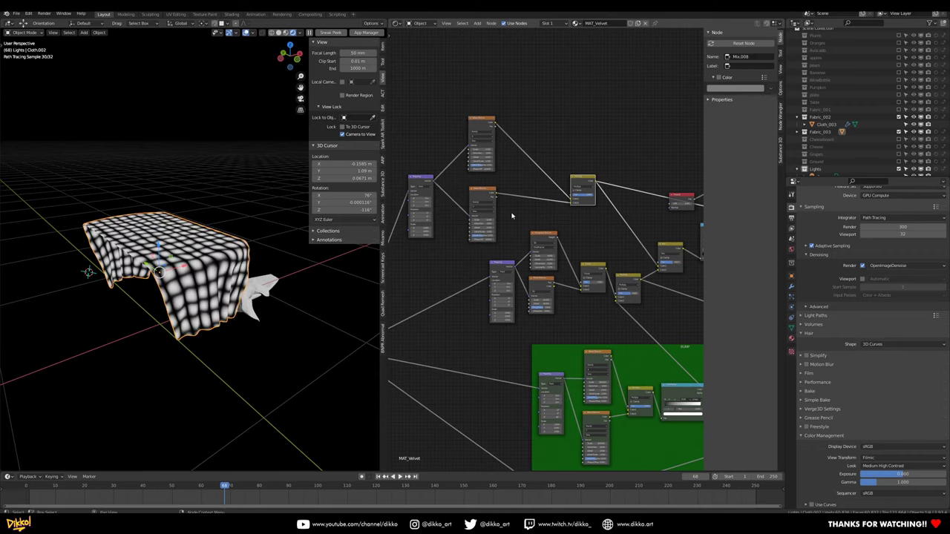
# - Add a Frame node and enclose the crossed-wave Mapping, Wave Texture and mix nodes in it
pyautogui.moveTo(535, 125); pyautogui.dragTo(594, 205, button='middle')
pyautogui.hotkey('shift', 'a')
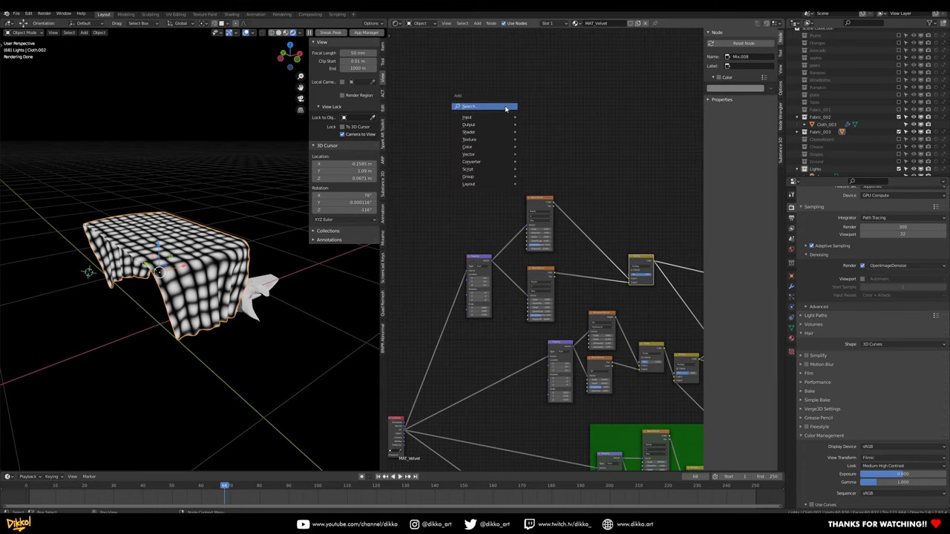
pyautogui.click(509, 106)
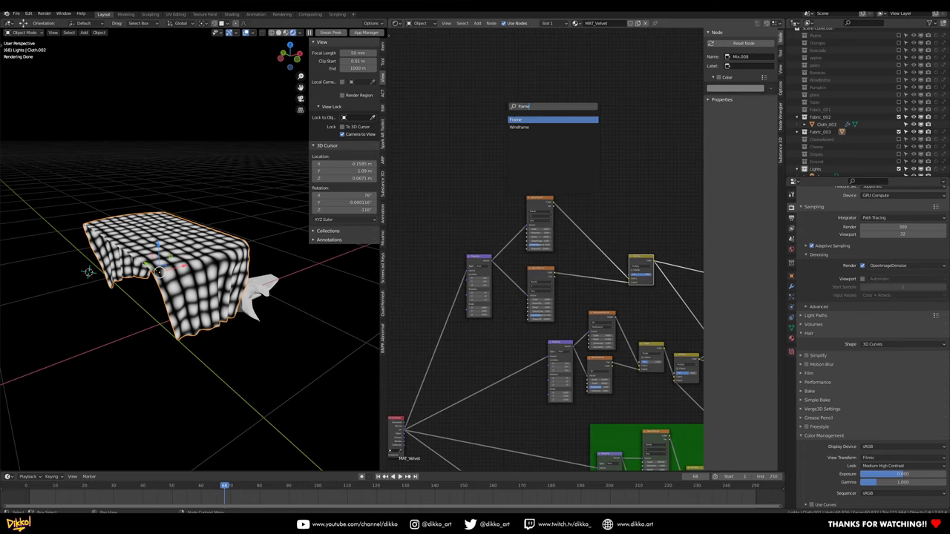
pyautogui.press('Return')
pyautogui.click(496, 112)
pyautogui.moveTo(429, 176); pyautogui.dragTo(640, 292)
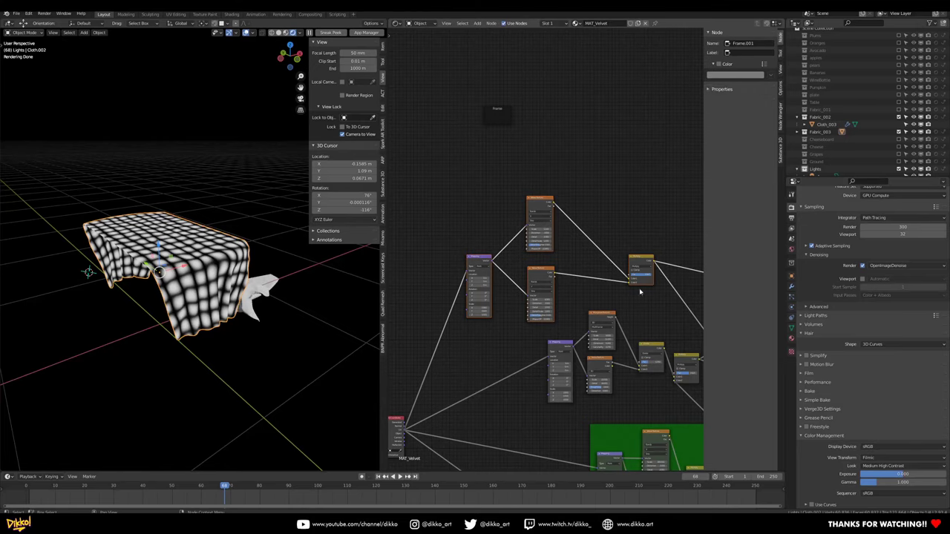
pyautogui.moveTo(544, 204); pyautogui.dragTo(544, 160)
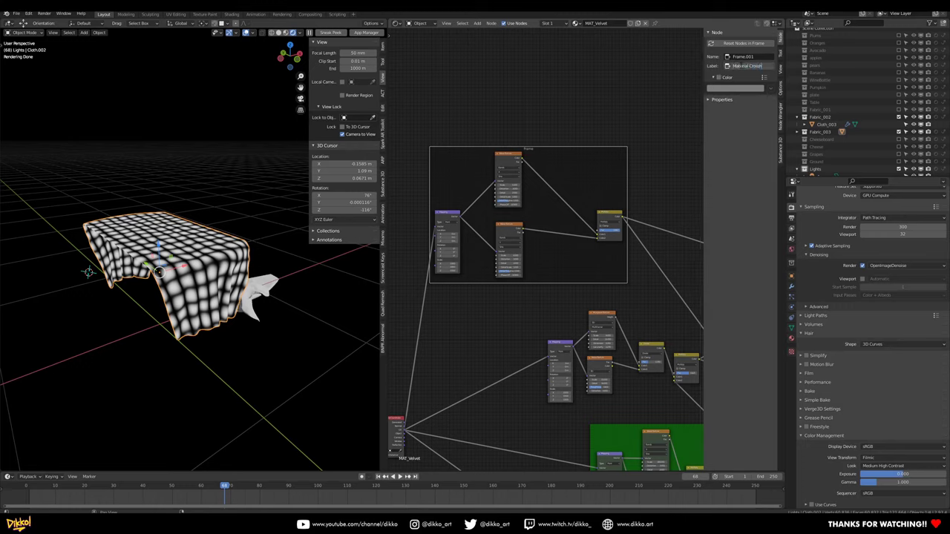
# - Label the crossed-wave frame "Material Crosshatch" and give it a custom red color
pyautogui.press('Return')
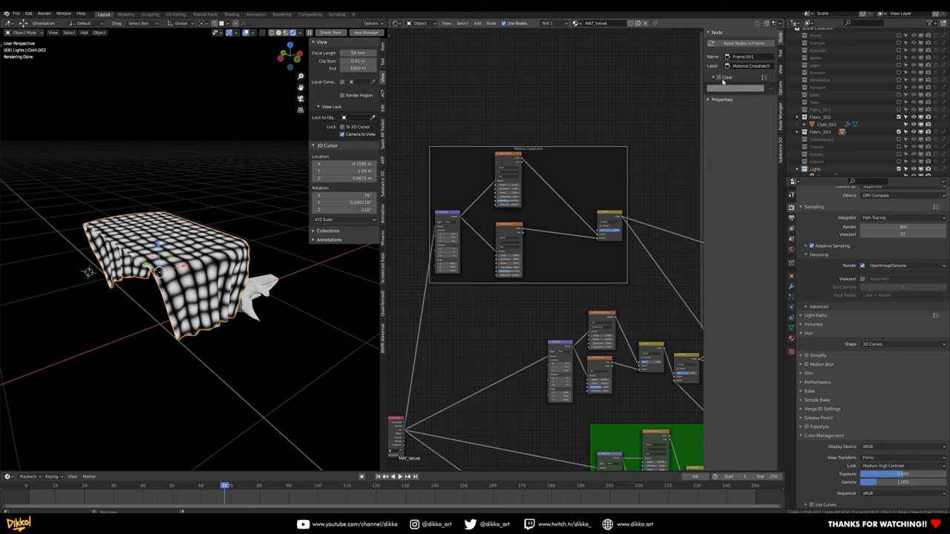
pyautogui.click(718, 77)
pyautogui.click(731, 89)
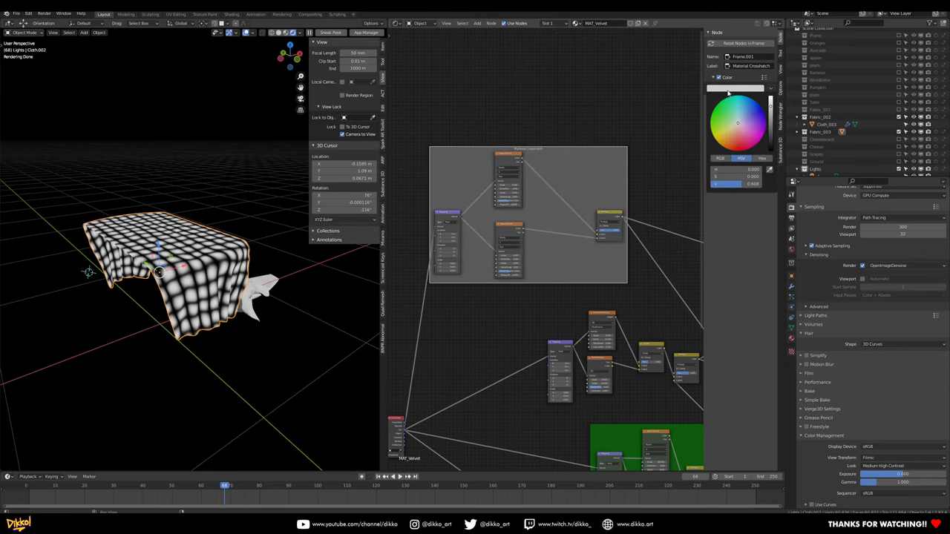
pyautogui.moveTo(726, 124); pyautogui.dragTo(737, 137)
pyautogui.moveTo(542, 327); pyautogui.dragTo(428, 268, button='middle')
pyautogui.click(432, 277)
pyautogui.keyDown('shift'); pyautogui.click(467, 248); pyautogui.keyUp('shift')
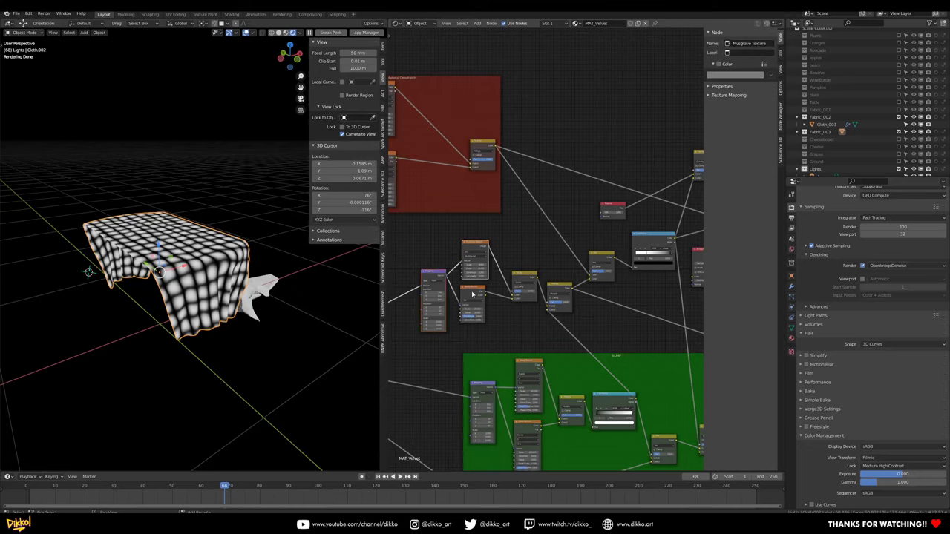
pyautogui.keyDown('shift'); pyautogui.click(472, 294); pyautogui.keyUp('shift')
pyautogui.scroll(-3, 562, 297)
pyautogui.moveTo(561, 278); pyautogui.dragTo(564, 245, button='middle')
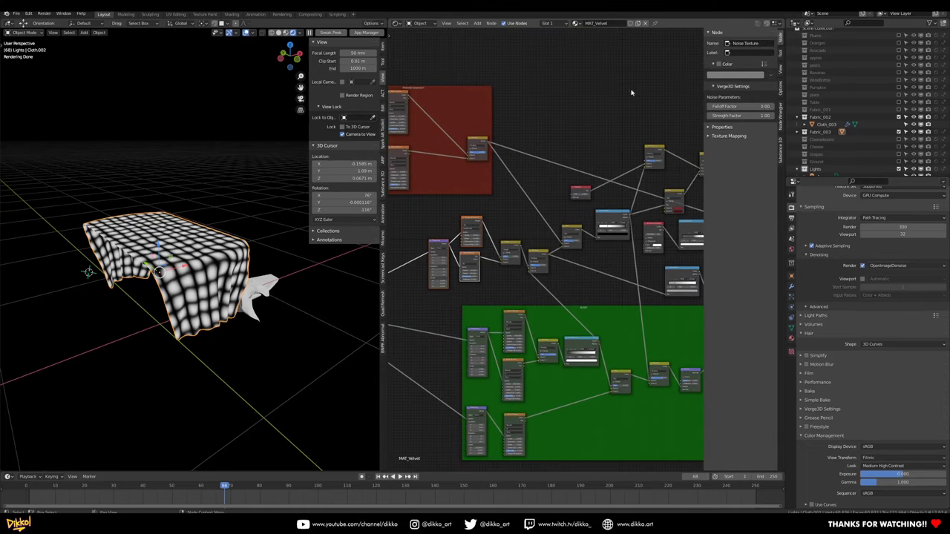
# - Move the Material Crosshatch frame up and add a new Frame node named "Velvet Colour Mix"
pyautogui.moveTo(513, 118); pyautogui.dragTo(633, 182, button='middle')
pyautogui.moveTo(596, 175); pyautogui.dragTo(586, 93)
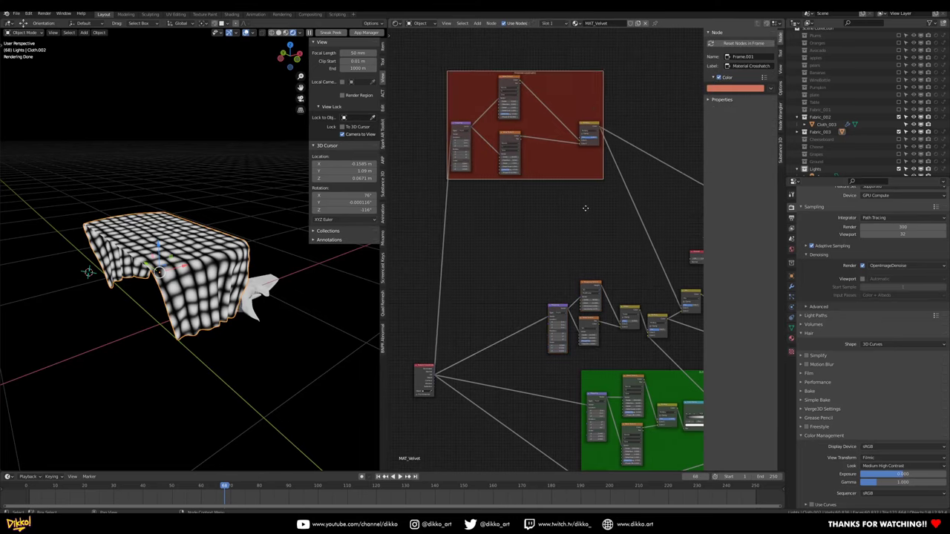
pyautogui.moveTo(526, 250); pyautogui.dragTo(480, 193, button='middle')
pyautogui.hotkey('shift', 'a')
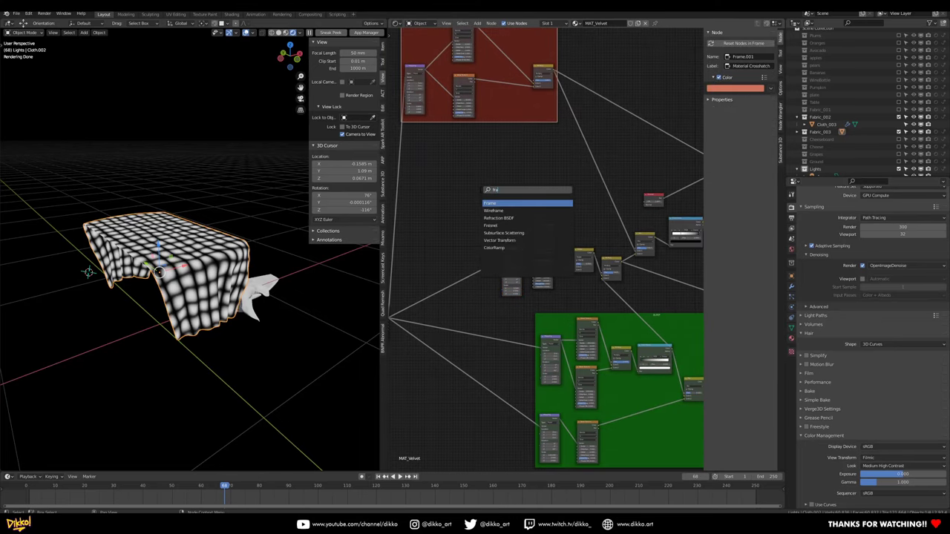
pyautogui.write('fram')
pyautogui.press('Return')
pyautogui.click(491, 187)
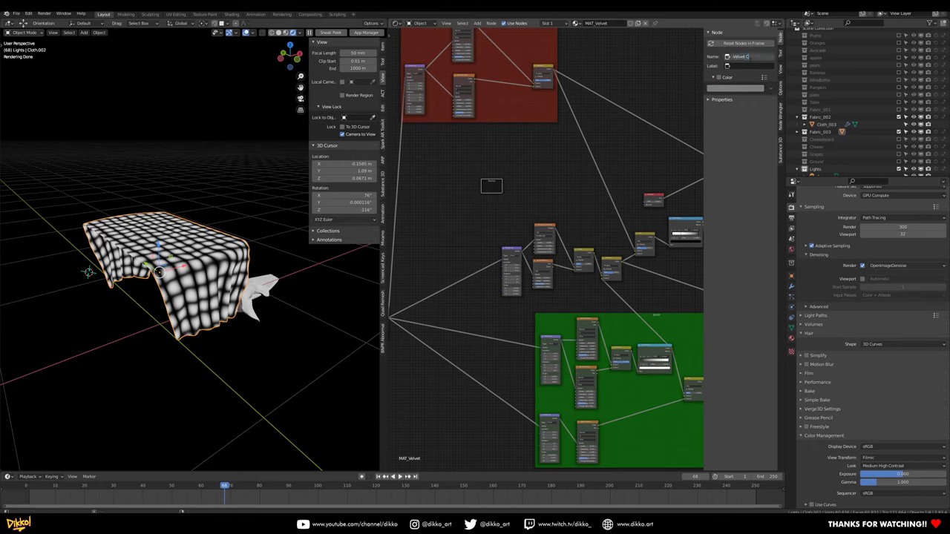
pyautogui.write('ix')
pyautogui.press('Return')
# - Place the noise, ColorRamp, Ambient Occlusion and color Mix nodes inside the Velvet Colour Mix frame and reposition it between the other frames
pyautogui.moveTo(605, 215); pyautogui.dragTo(497, 236, button='middle')
pyautogui.scroll(-2, 480, 245)
pyautogui.moveTo(431, 236); pyautogui.dragTo(534, 306)
pyautogui.moveTo(543, 191); pyautogui.dragTo(594, 285)
pyautogui.keyDown('shift'); pyautogui.moveTo(597, 156); pyautogui.dragTo(670, 265); pyautogui.keyUp('shift')
pyautogui.moveTo(692, 209); pyautogui.dragTo(674, 205, button='middle')
pyautogui.press('g')
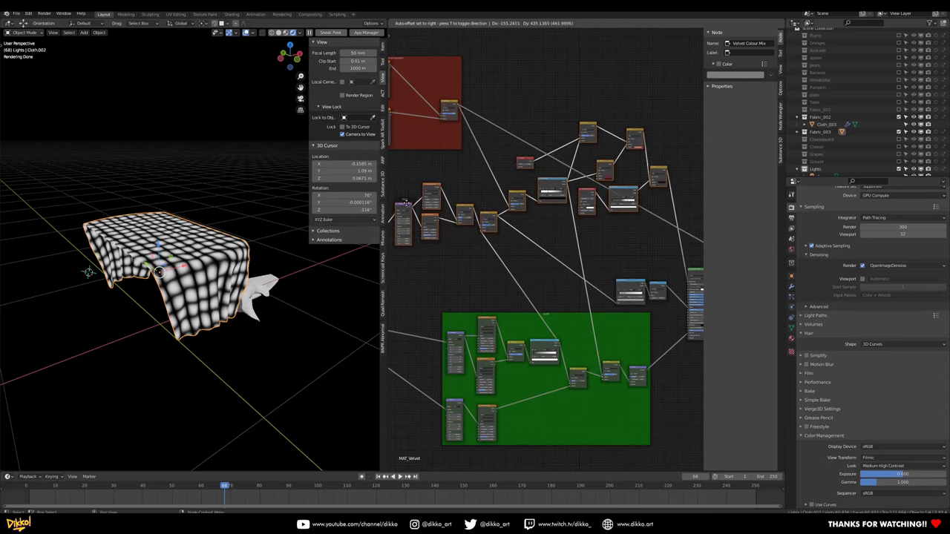
pyautogui.click(405, 203)
pyautogui.moveTo(533, 121); pyautogui.dragTo(536, 145)
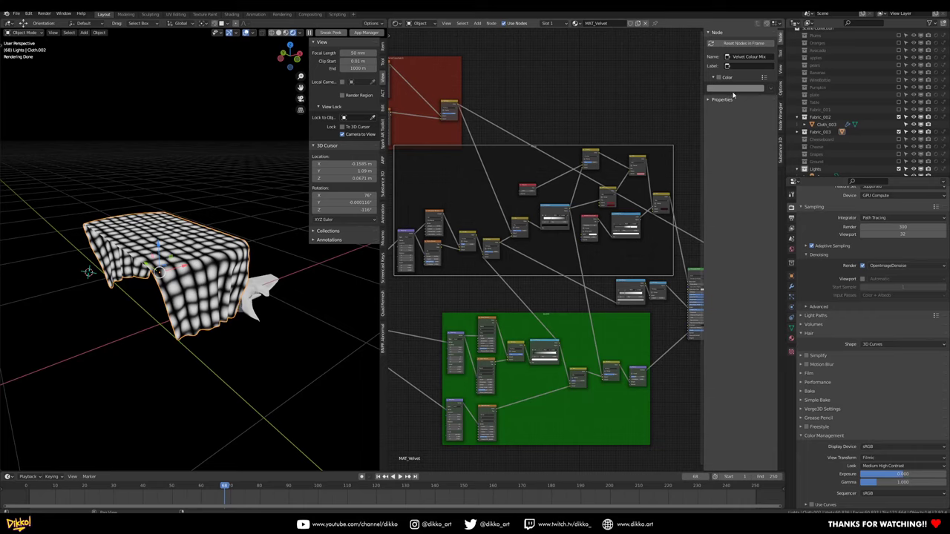
# - Give the color-mixing frame a custom magenta color and label it "Velvet Colour Mix"
pyautogui.click(717, 77)
pyautogui.click(713, 77)
pyautogui.click(727, 89)
pyautogui.moveTo(734, 133)
pyautogui.mouseDown()
pyautogui.moveTo(749, 119)
pyautogui.moveTo(751, 135)
pyautogui.mouseUp()
pyautogui.moveTo(517, 174); pyautogui.dragTo(517, 179)
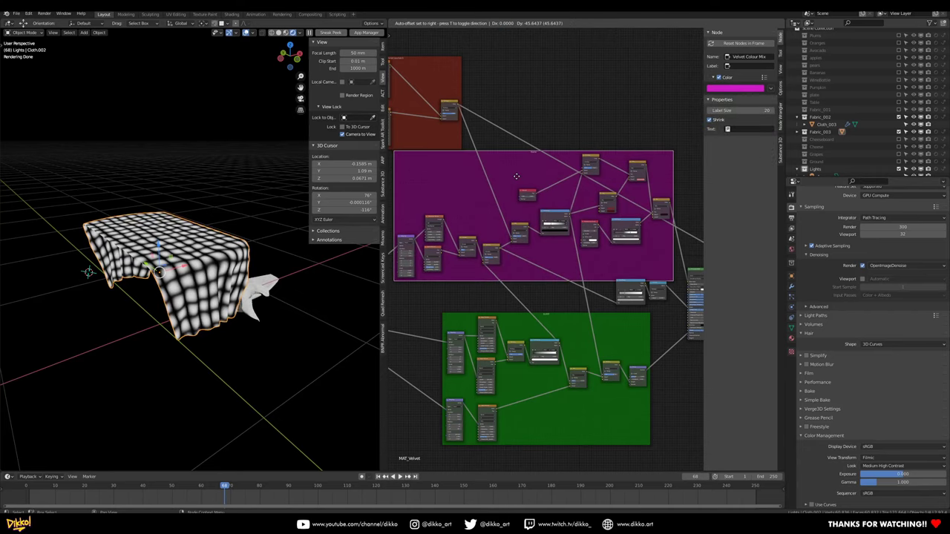
pyautogui.press('Return')
pyautogui.click(752, 66)
pyautogui.press('Return')
pyautogui.click(438, 79)
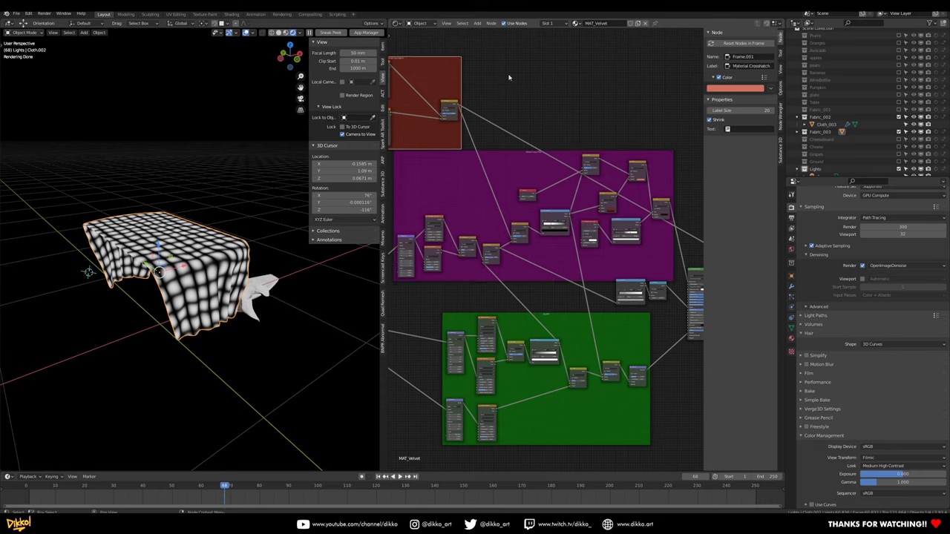
pyautogui.click(748, 80)
# - Tidy the ColorRamp and Math Multiply nodes between the frames and connect the Principled BSDF to the Material Output's Surface
pyautogui.moveTo(561, 282); pyautogui.dragTo(479, 241, button='middle')
pyautogui.scroll(6, 538, 245)
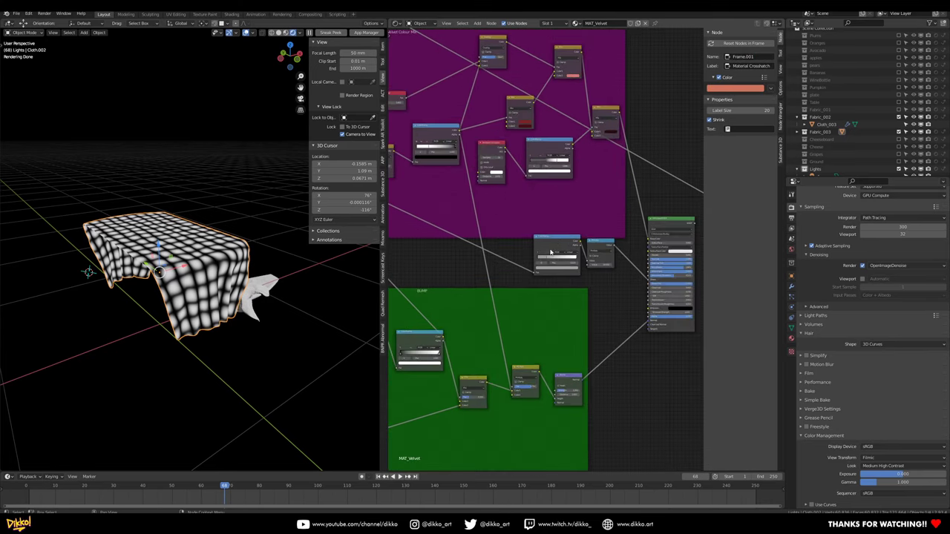
pyautogui.moveTo(556, 240); pyautogui.dragTo(549, 243)
pyautogui.moveTo(608, 241); pyautogui.dragTo(603, 246)
pyautogui.moveTo(630, 276); pyautogui.dragTo(561, 296, button='middle')
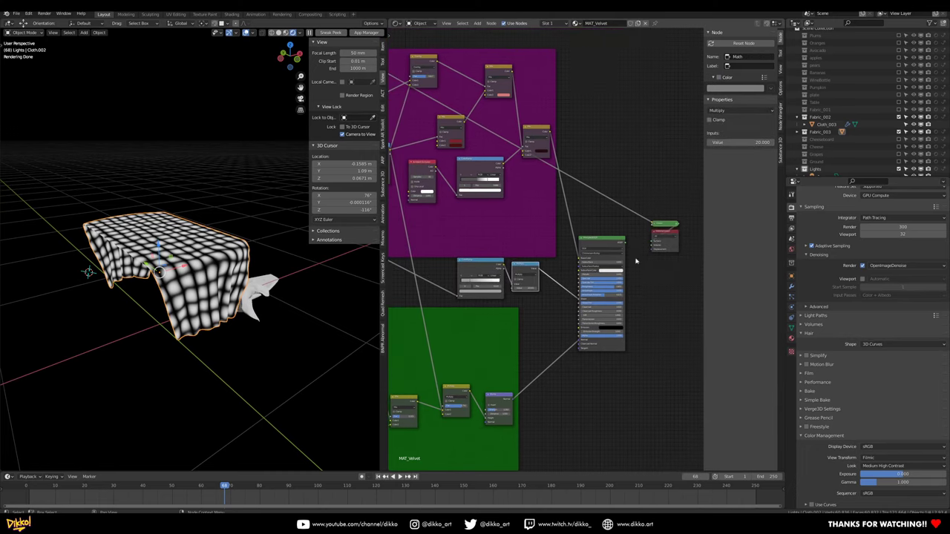
pyautogui.moveTo(649, 242); pyautogui.dragTo(653, 241)
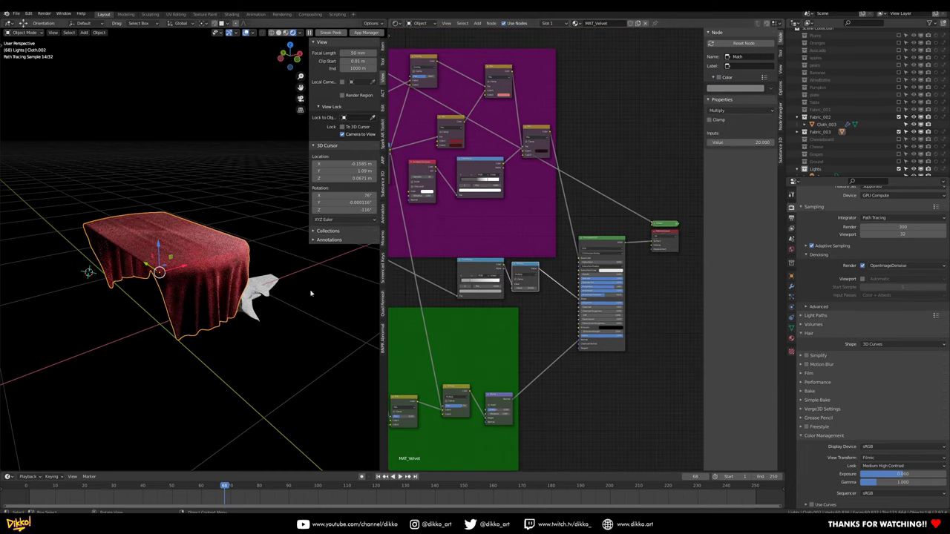
# - Check the weave close up and lower the Bump node's Strength to 0.133
pyautogui.scroll(4, 223, 305)
pyautogui.scroll(5, 251, 306)
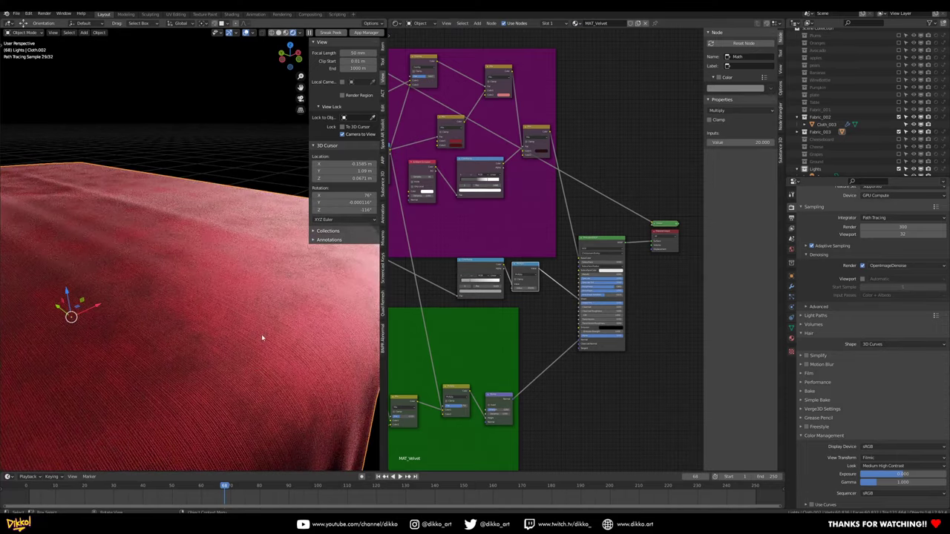
pyautogui.moveTo(496, 409); pyautogui.dragTo(512, 388, button='middle')
pyautogui.moveTo(509, 387); pyautogui.dragTo(501, 390)
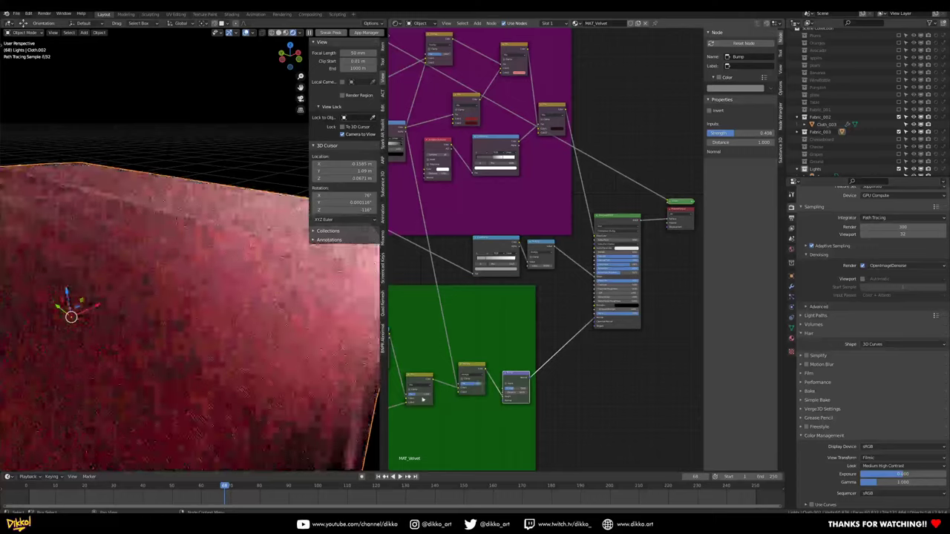
pyautogui.moveTo(512, 393); pyautogui.dragTo(502, 393)
pyautogui.scroll(-4, 292, 409)
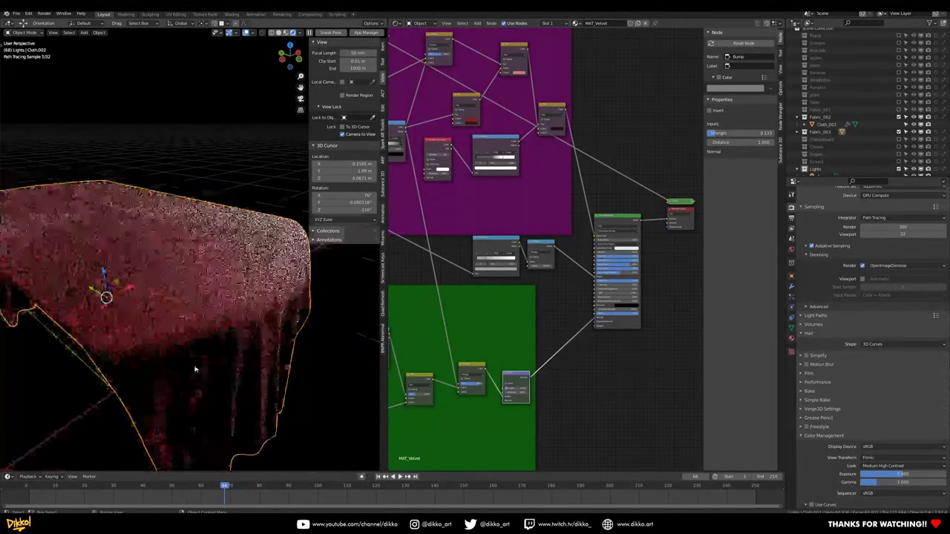
# - Examine the red velvet with the softened bump on the whole cloth and close up
pyautogui.scroll(-1, 521, 290)
pyautogui.moveTo(522, 290); pyautogui.dragTo(675, 312, button='middle')
pyautogui.moveTo(253, 308); pyautogui.dragTo(171, 297, button='middle')
pyautogui.moveTo(621, 356); pyautogui.dragTo(415, 343, button='middle')
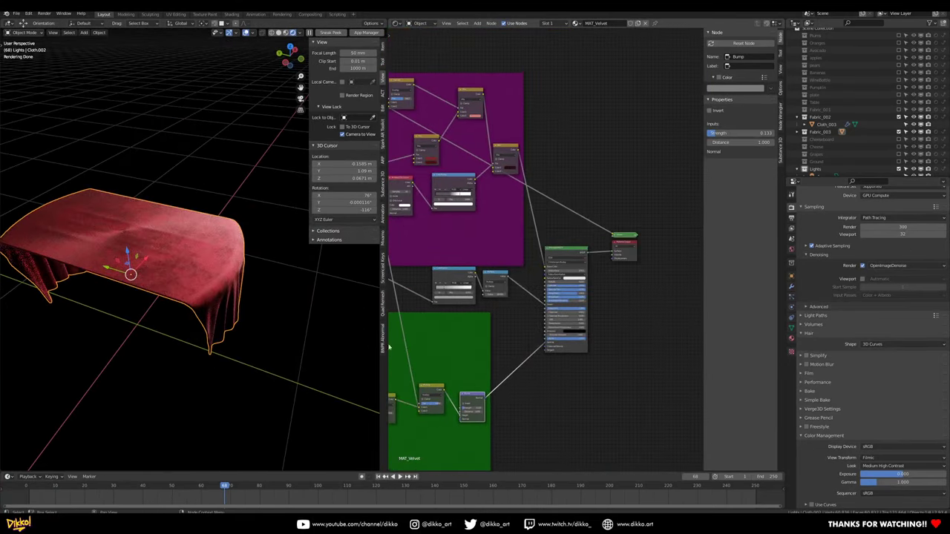
pyautogui.scroll(3, 357, 347)
pyautogui.scroll(1, 505, 350)
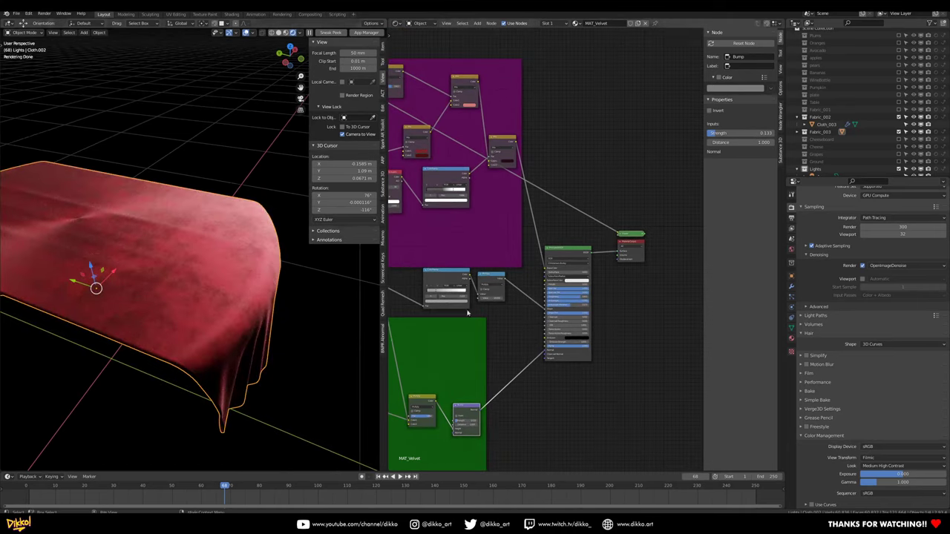
pyautogui.scroll(2, 247, 336)
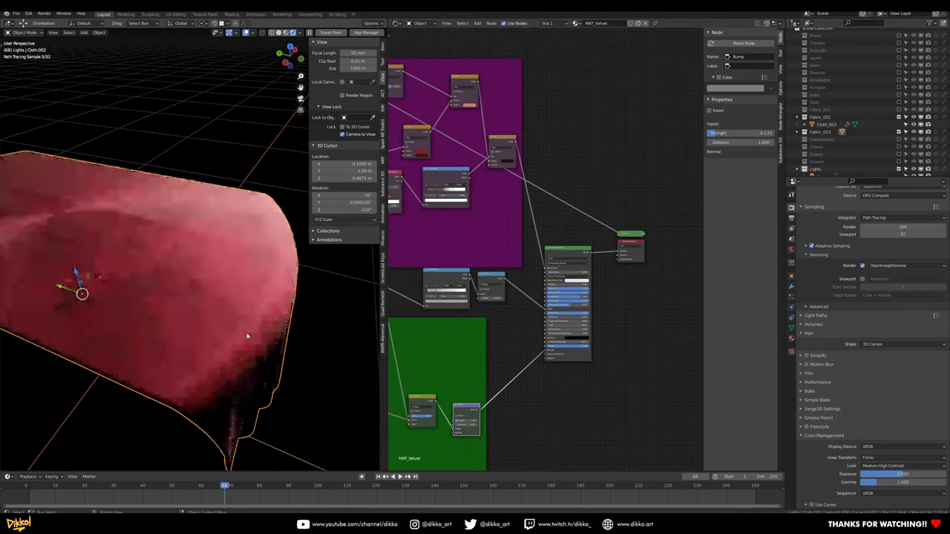
# - Recolor the Mix node above the Ambient Occlusion node with a muted purple Color1 and a dark purple Color2
pyautogui.scroll(3, 484, 244)
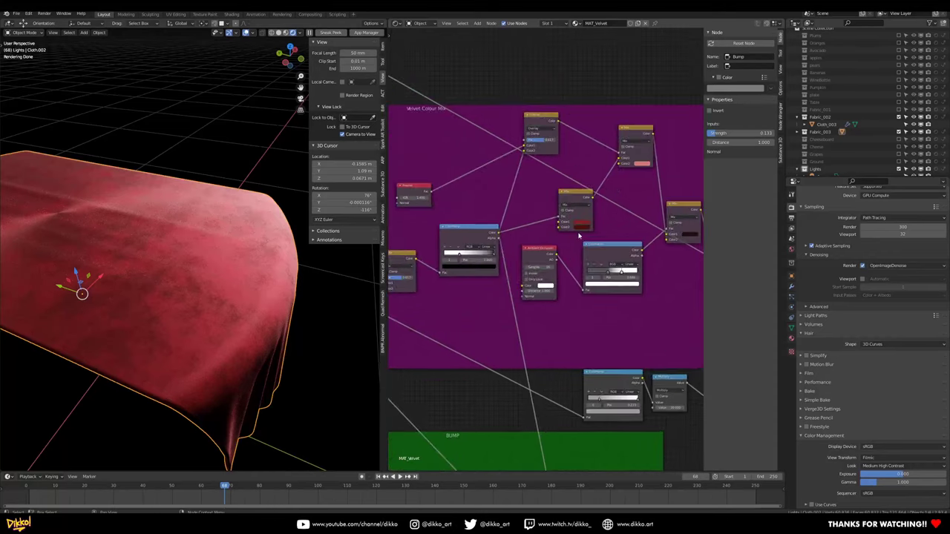
pyautogui.scroll(2, 583, 213)
pyautogui.click(604, 205)
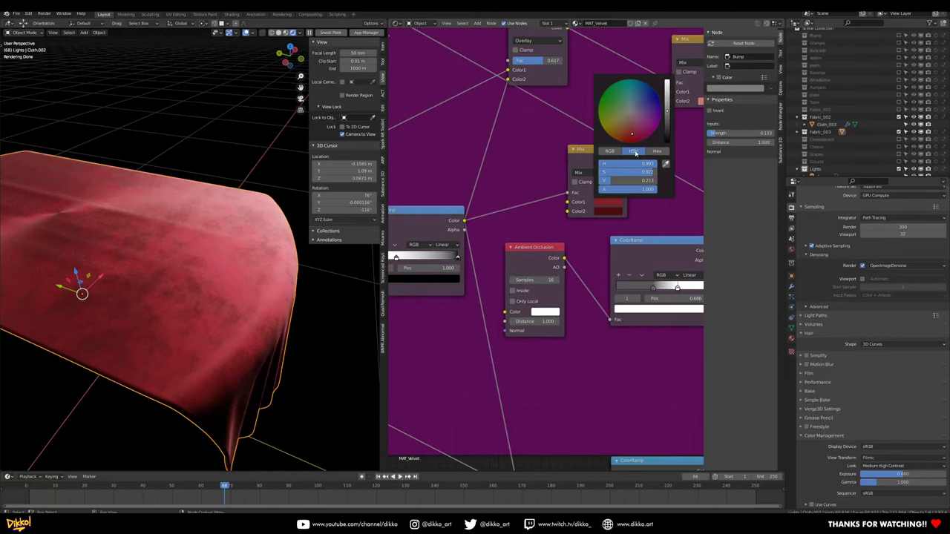
pyautogui.moveTo(632, 135); pyautogui.dragTo(643, 106)
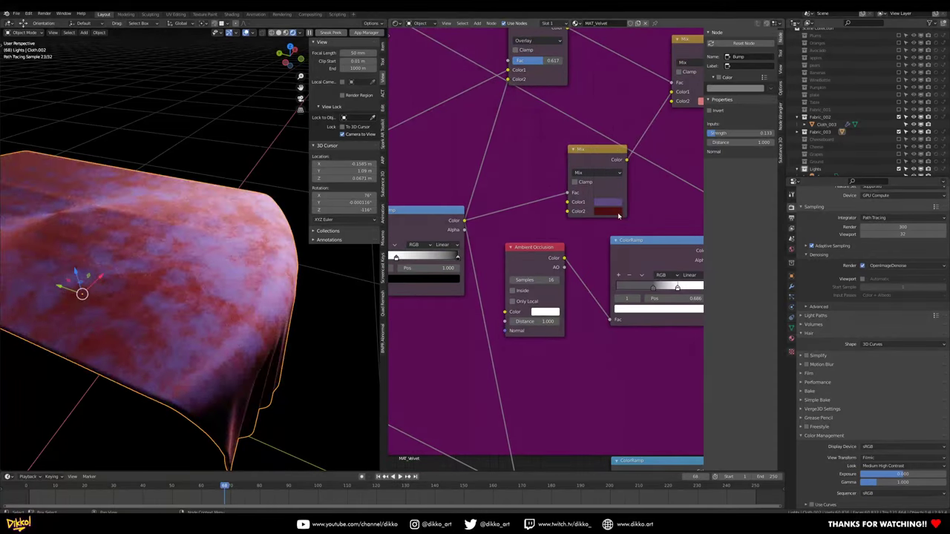
pyautogui.click(609, 212)
pyautogui.moveTo(646, 142); pyautogui.dragTo(666, 132)
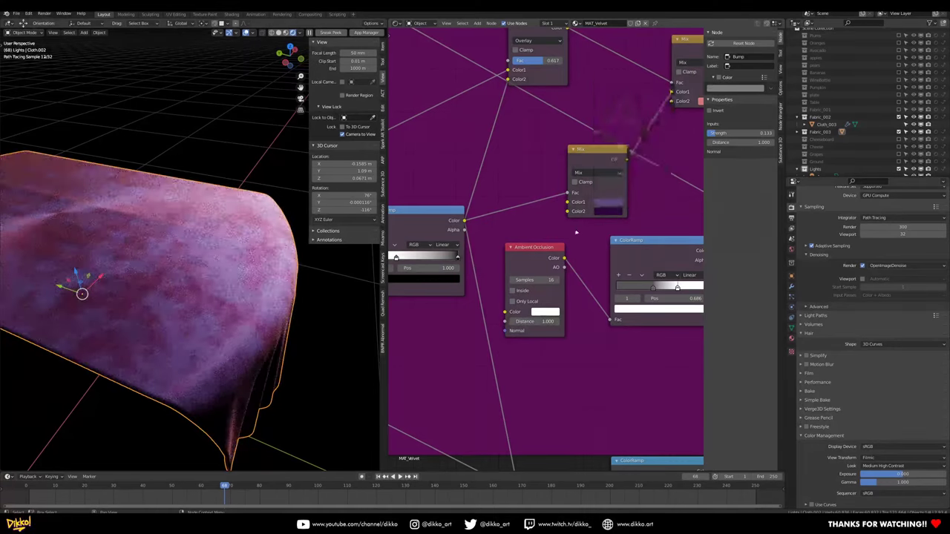
pyautogui.click(609, 202)
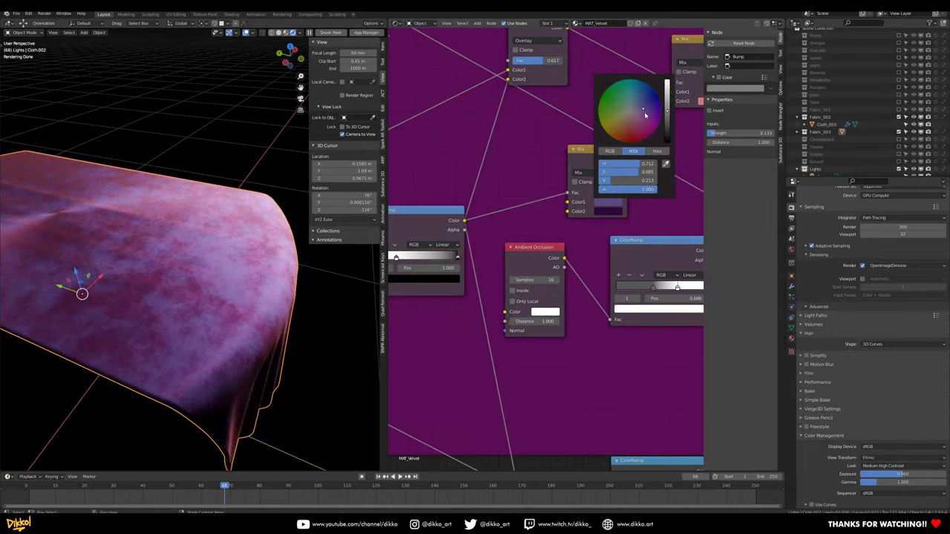
pyautogui.click(644, 115)
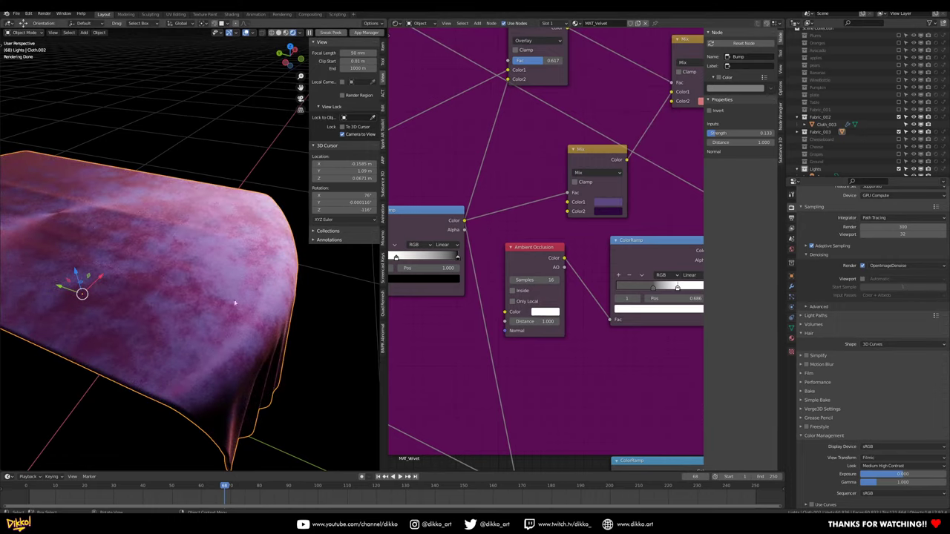
# - Set Color2 of the Mix node fed by the Overlay node to light lilac, with saturation 0.416 and value 0.646
pyautogui.scroll(-2, 235, 303)
pyautogui.moveTo(626, 128); pyautogui.dragTo(528, 147, button='middle')
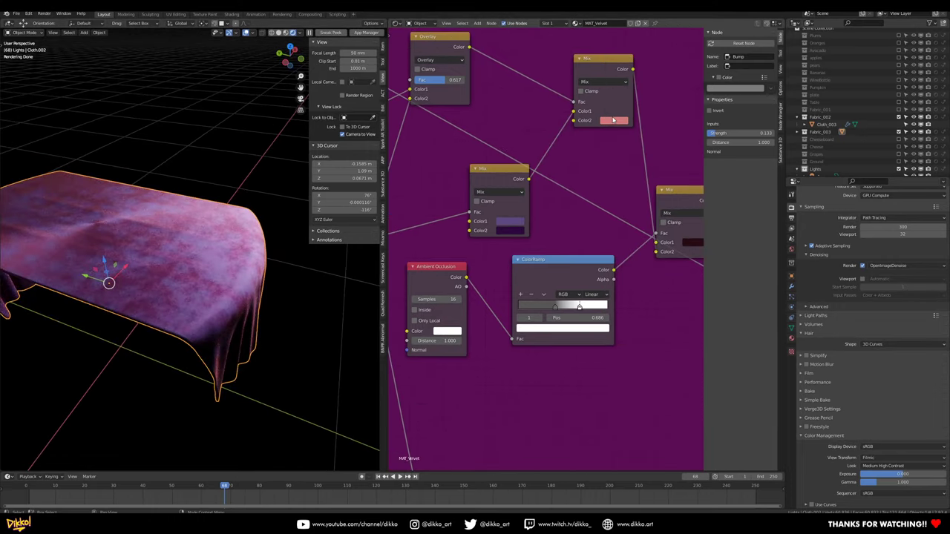
pyautogui.click(613, 120)
pyautogui.moveTo(643, 178); pyautogui.dragTo(642, 161)
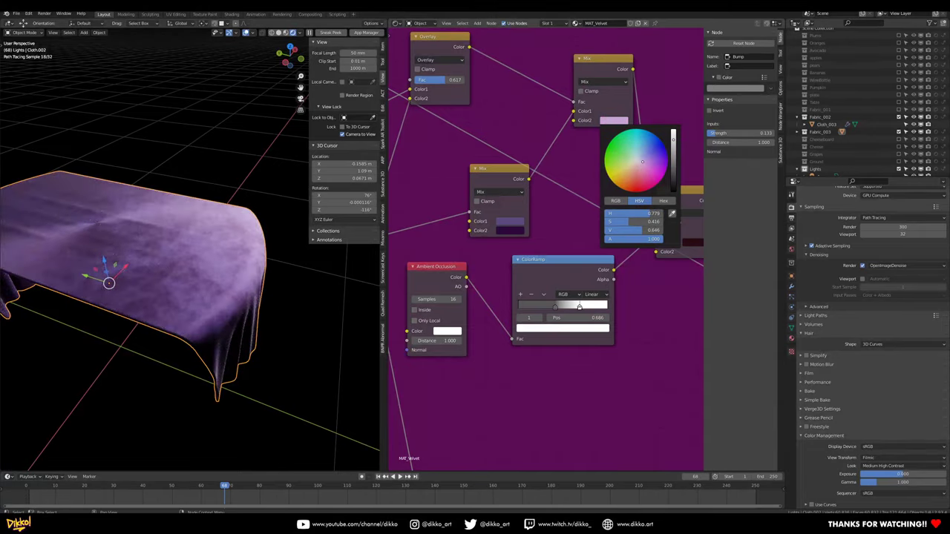
# - Check the purple velvet on the cloth from above and from the side, and save the file
pyautogui.moveTo(238, 317); pyautogui.dragTo(289, 284, button='middle')
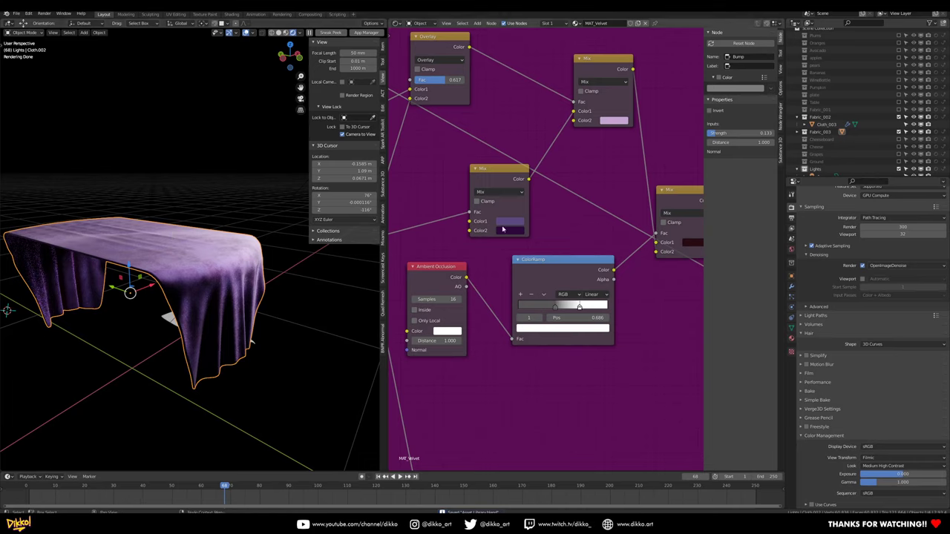
pyautogui.moveTo(172, 235); pyautogui.dragTo(136, 317, button='middle')
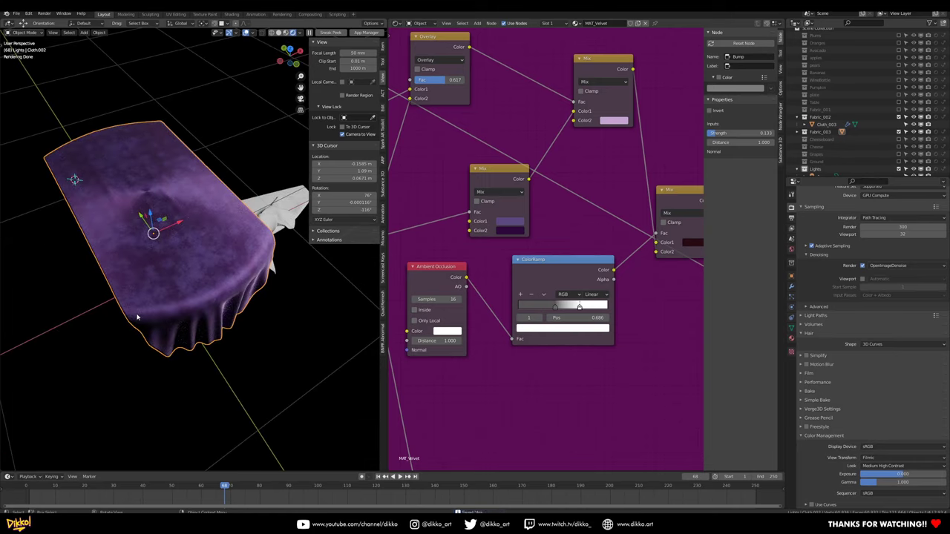
pyautogui.moveTo(197, 339); pyautogui.dragTo(187, 291, button='middle')
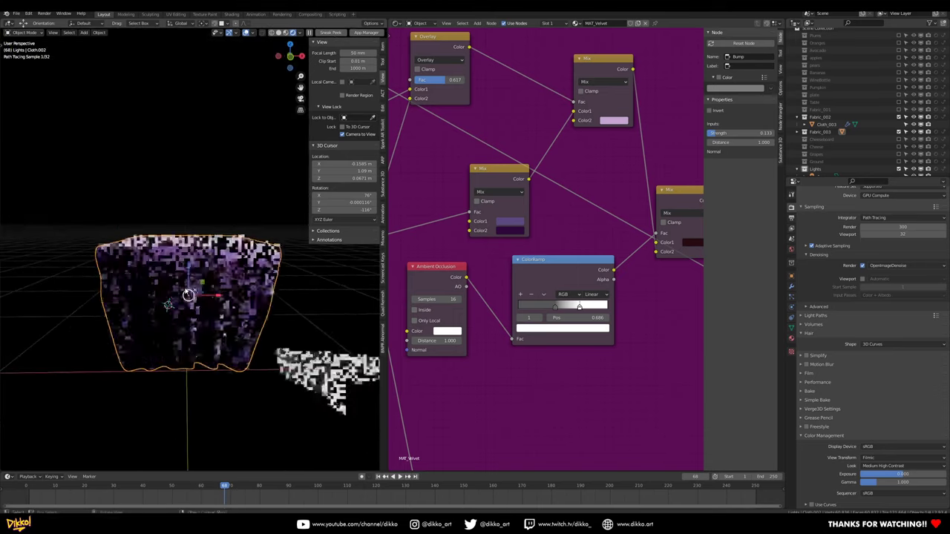
pyautogui.hotkey('ctrl', 's')
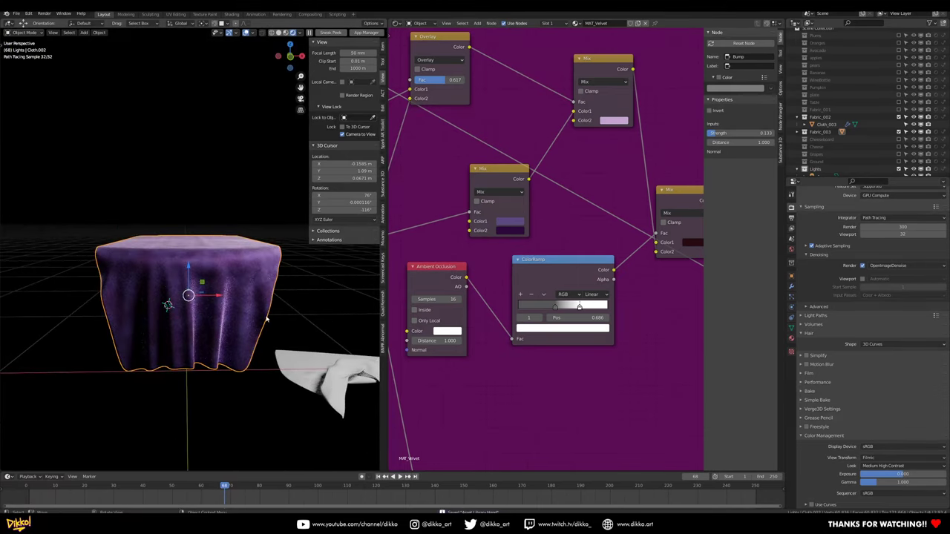
# - Assign the MAT_Velvet material to the crumpled white cloth beside the draped one and view both cloths
pyautogui.click(791, 288)
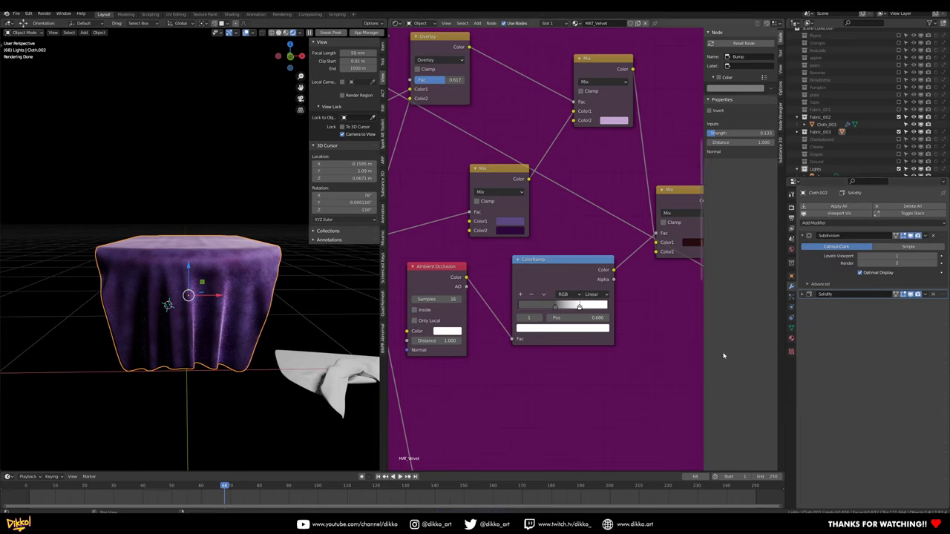
pyautogui.click(792, 341)
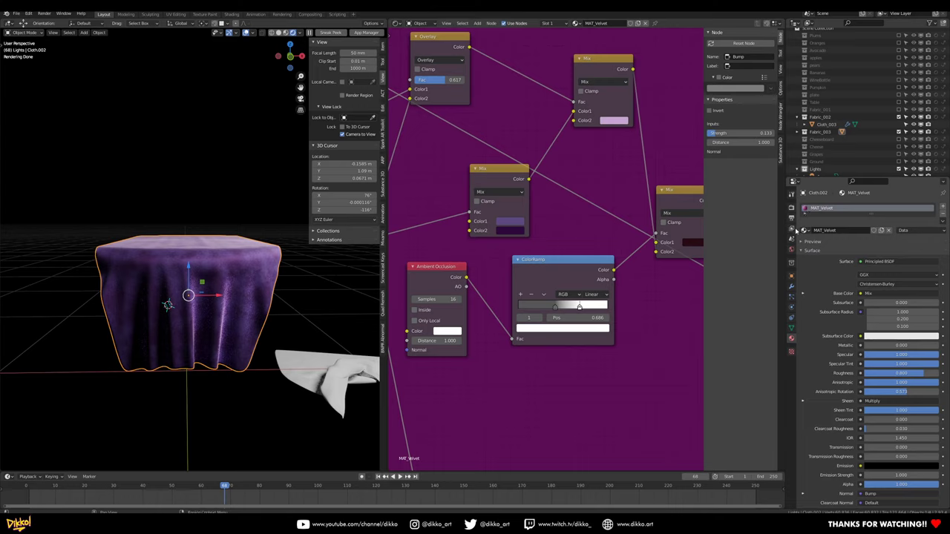
pyautogui.moveTo(802, 231); pyautogui.dragTo(316, 362)
pyautogui.moveTo(348, 359); pyautogui.dragTo(255, 313, button='middle')
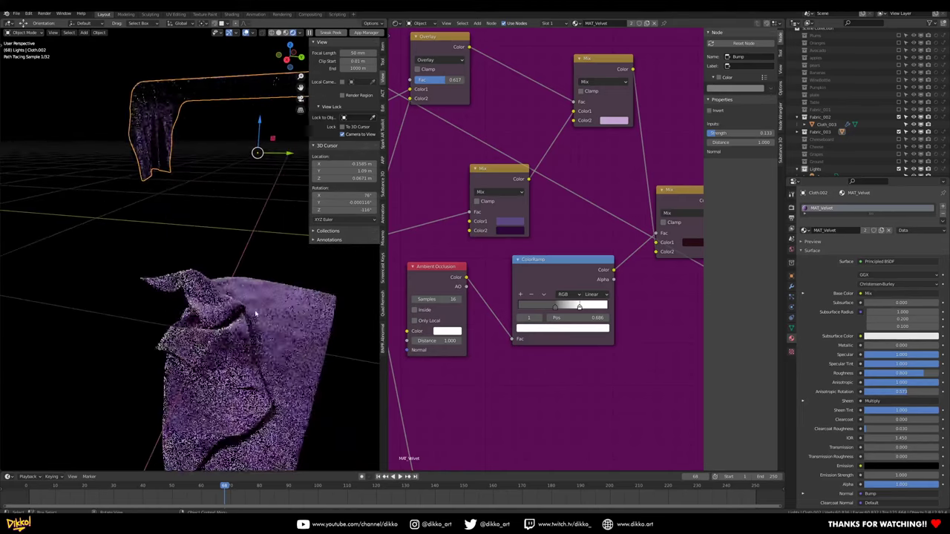
pyautogui.moveTo(166, 339); pyautogui.dragTo(139, 341, button='middle')
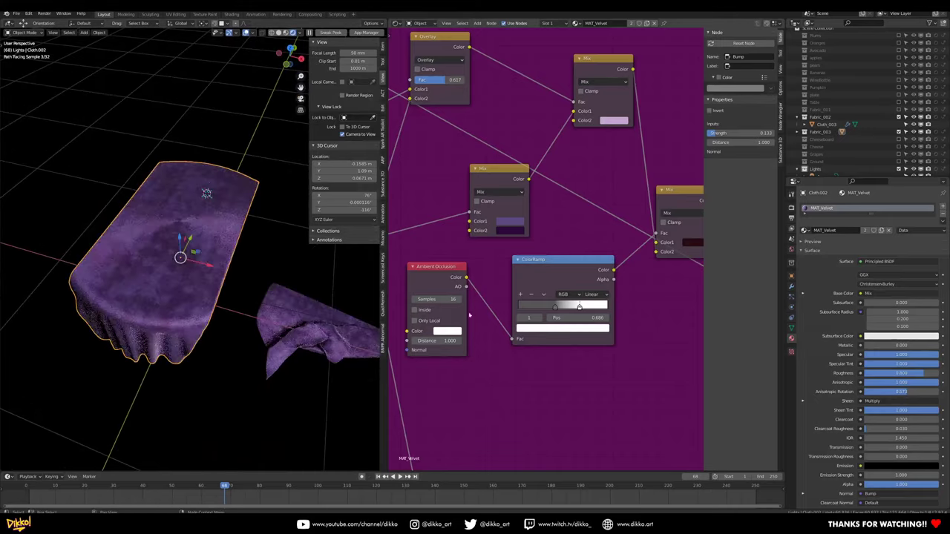
# - Set Color1 of the final Mix node to a very dark purple with value 0.019 and check both cloths
pyautogui.click(691, 242)
pyautogui.moveTo(730, 173); pyautogui.dragTo(740, 159)
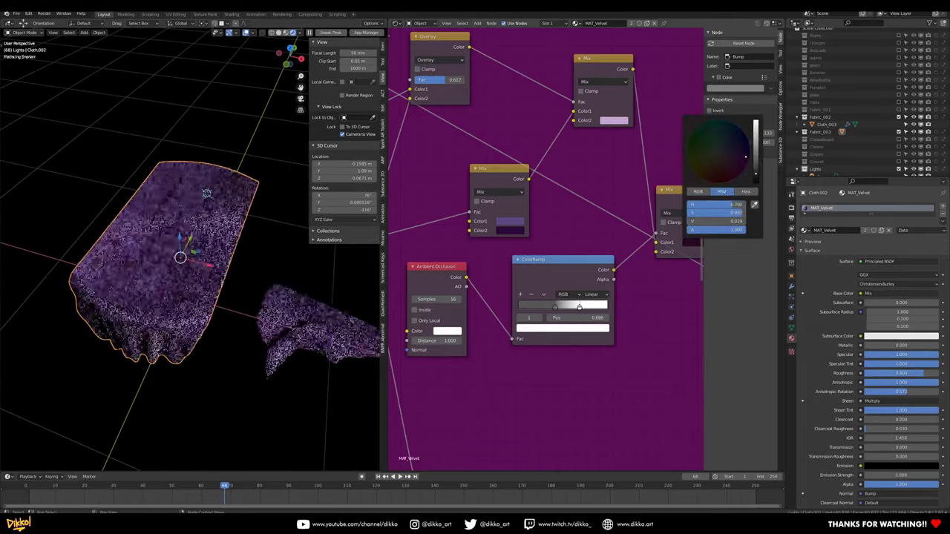
pyautogui.moveTo(172, 346); pyautogui.dragTo(152, 326, button='middle')
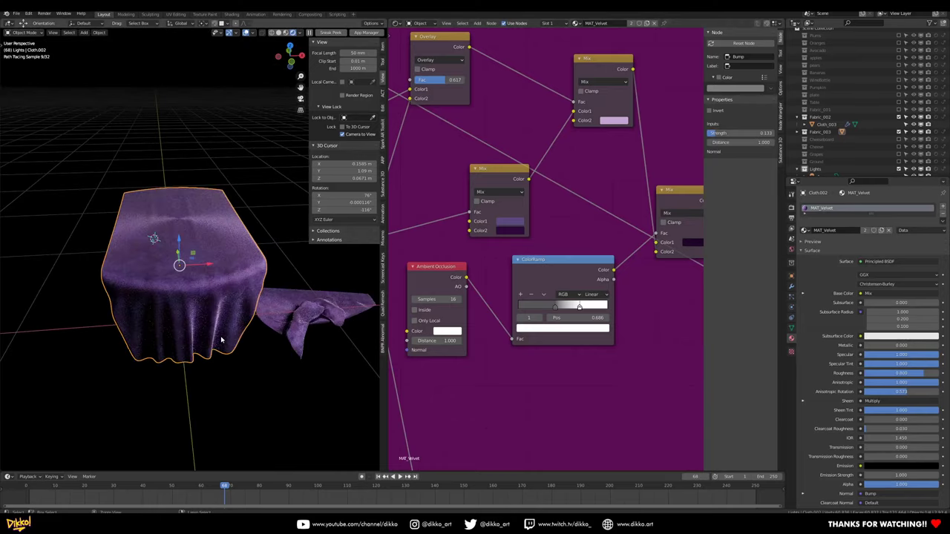
# - Enable the Fabric_001 collection and assign the MAT_Velvet material to its round draped cloth
pyautogui.click(901, 110)
pyautogui.click(825, 117)
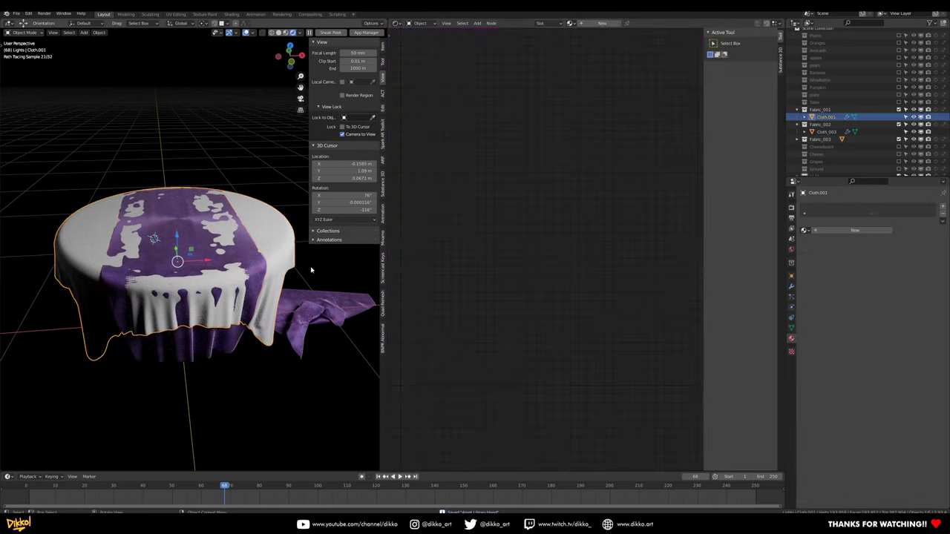
pyautogui.click(805, 230)
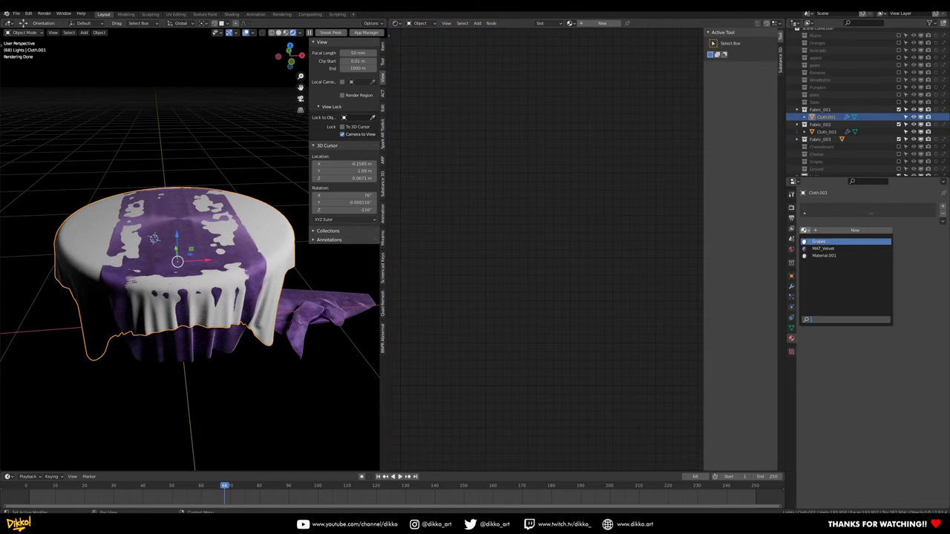
pyautogui.click(822, 249)
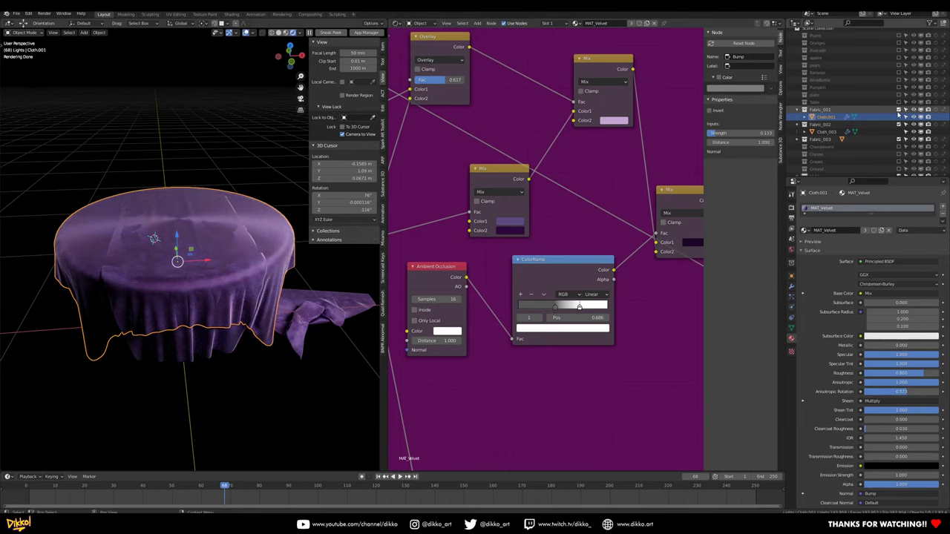
# - Exclude the Fabric_001 collection again, view the remaining velvet cloths from the side and save the file
pyautogui.click(898, 111)
pyautogui.moveTo(257, 345); pyautogui.dragTo(239, 316, button='middle')
pyautogui.hotkey('ctrl', 's')
pyautogui.scroll(1, 271, 344)
# - Open the still-life scene from the recent files and show its camera view in rendered shading
pyautogui.click(15, 13)
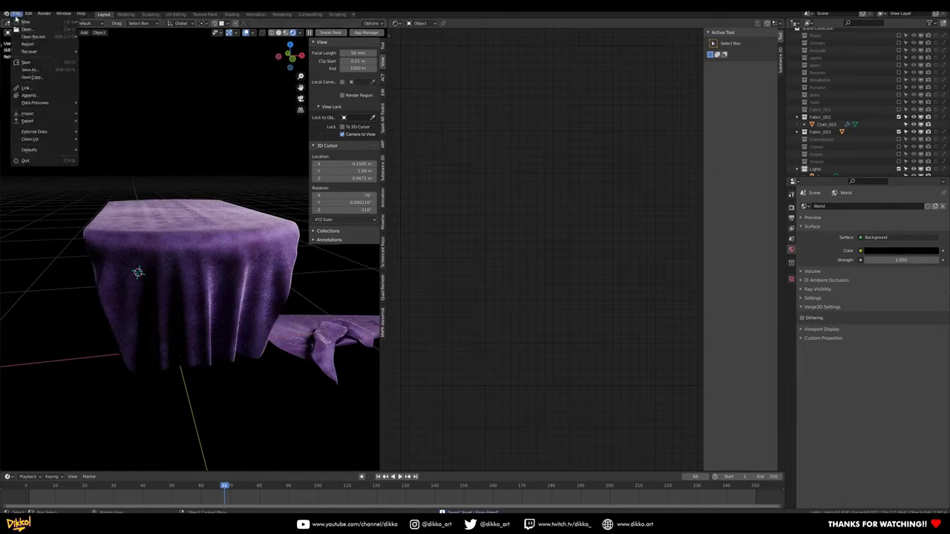
pyautogui.moveTo(27, 38)
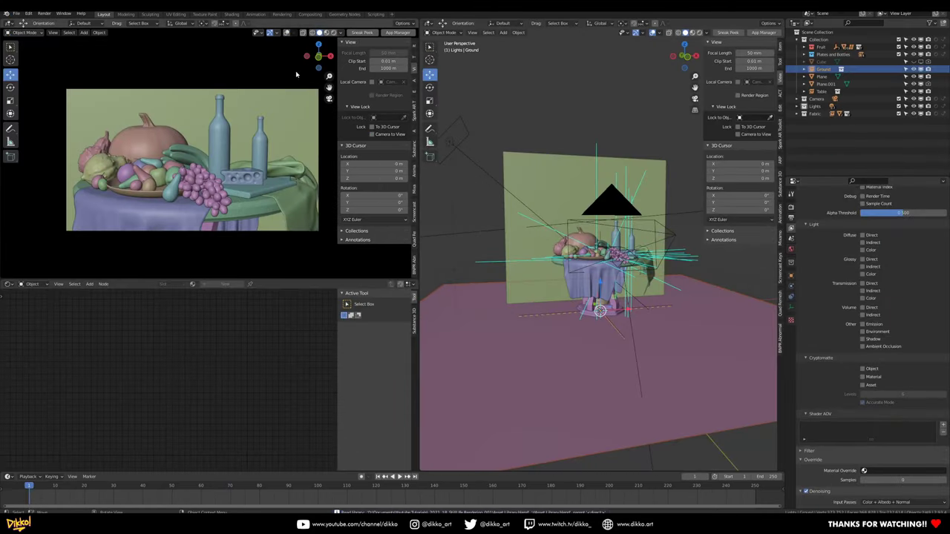
pyautogui.click(334, 33)
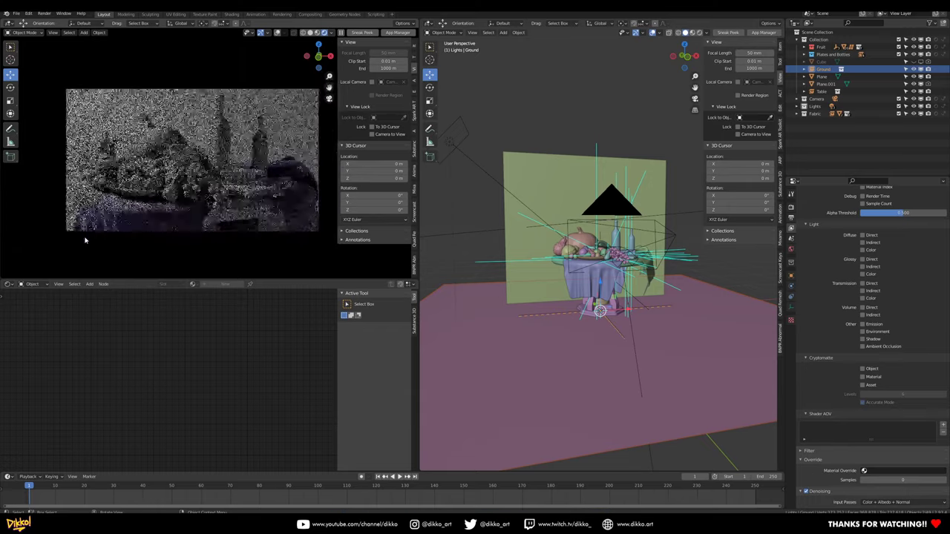
pyautogui.keyDown('shift'); pyautogui.moveTo(145, 227); pyautogui.dragTo(135, 225, button='middle'); pyautogui.keyUp('shift')
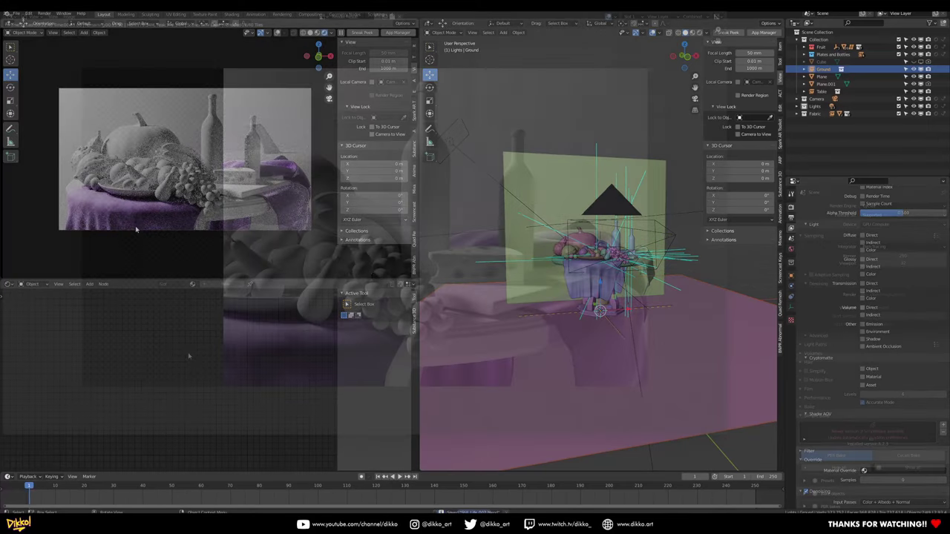
# - Render the still life and examine the purple velvet tablecloth up close and in the full image
pyautogui.scroll(1, 211, 364)
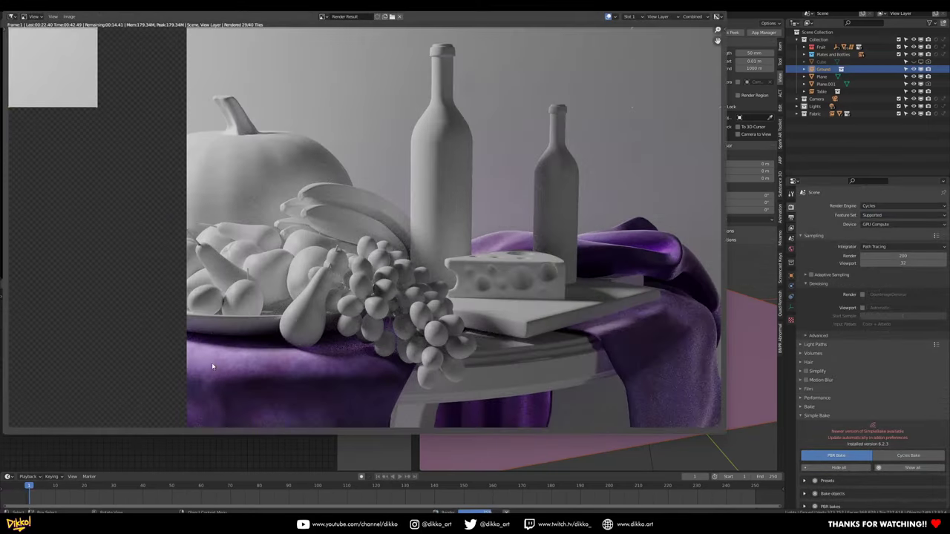
pyautogui.moveTo(237, 393); pyautogui.dragTo(331, 337, button='middle')
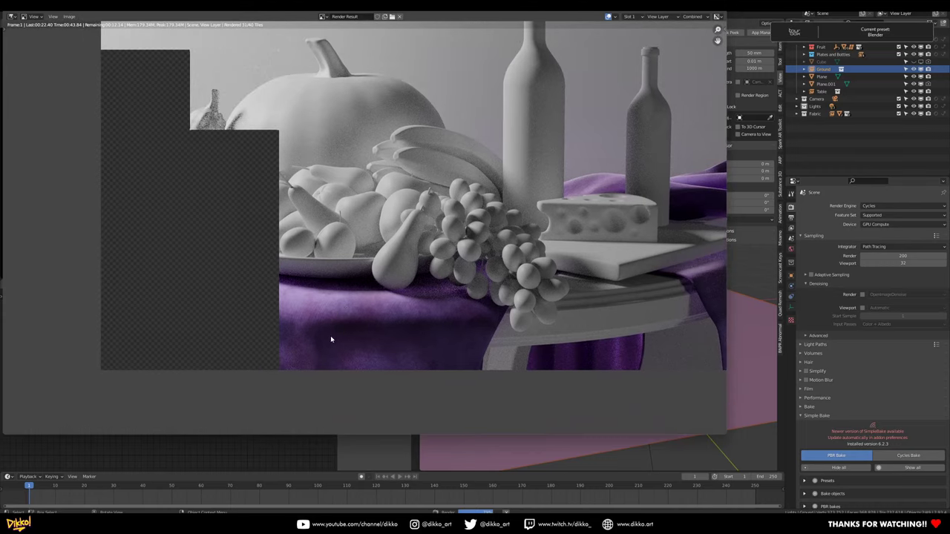
pyautogui.scroll(1, 331, 339)
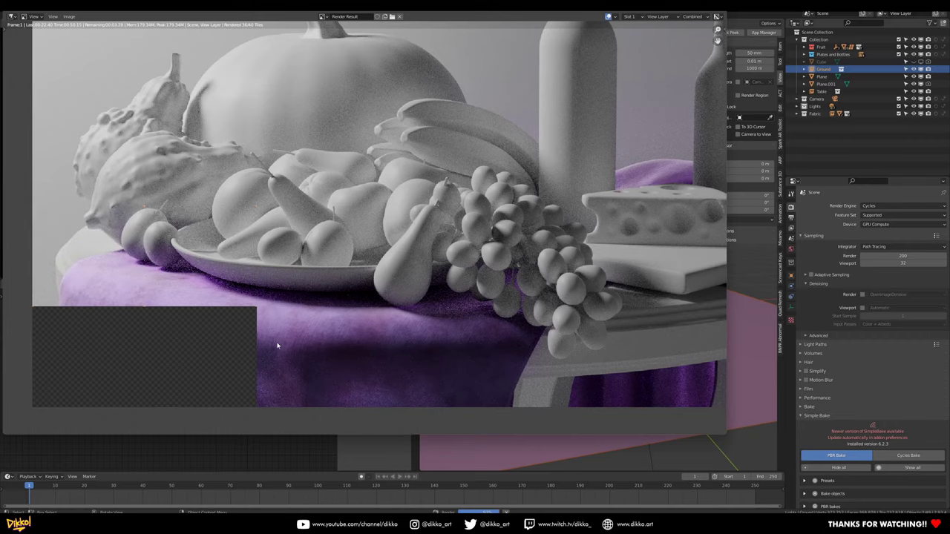
pyautogui.scroll(-1, 379, 326)
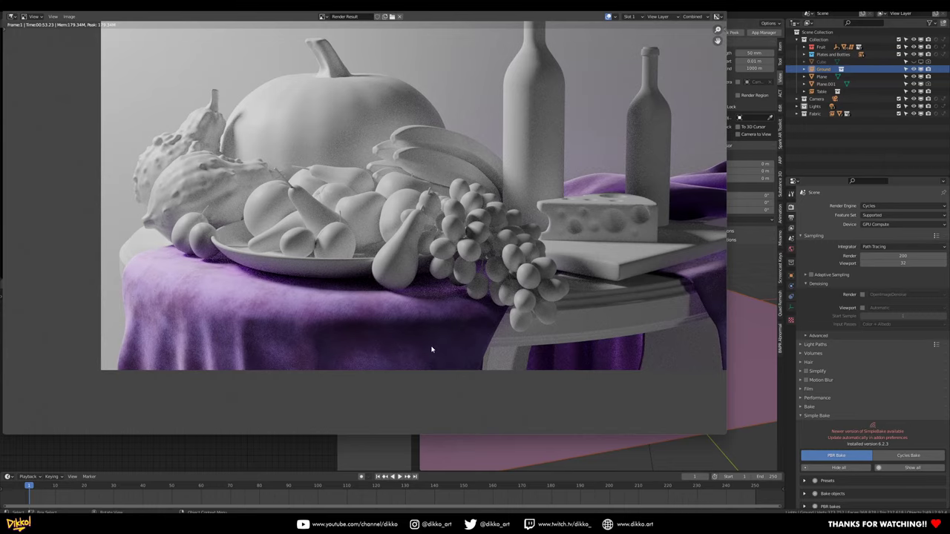
pyautogui.scroll(-3, 431, 349)
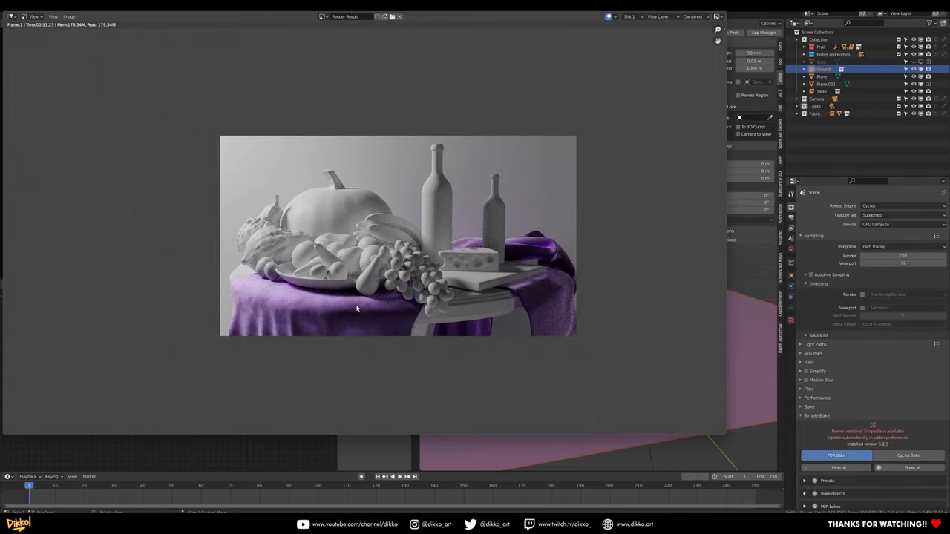
pyautogui.press('Escape')
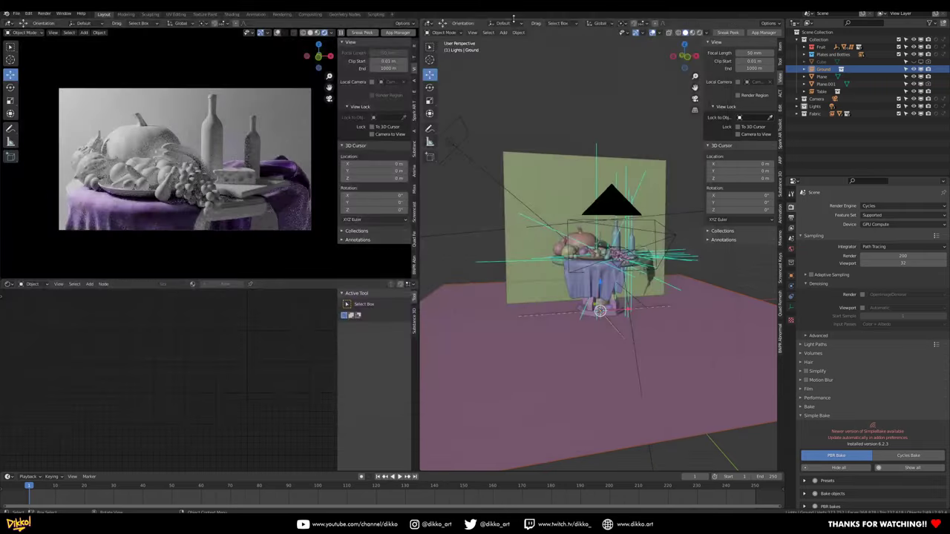
# - Save the still-life scene, reopen the fabric asset file and view its cloths in rendered shading
pyautogui.hotkey('ctrl', 's')
pyautogui.click(16, 14)
pyautogui.moveTo(30, 37)
pyautogui.click(110, 37)
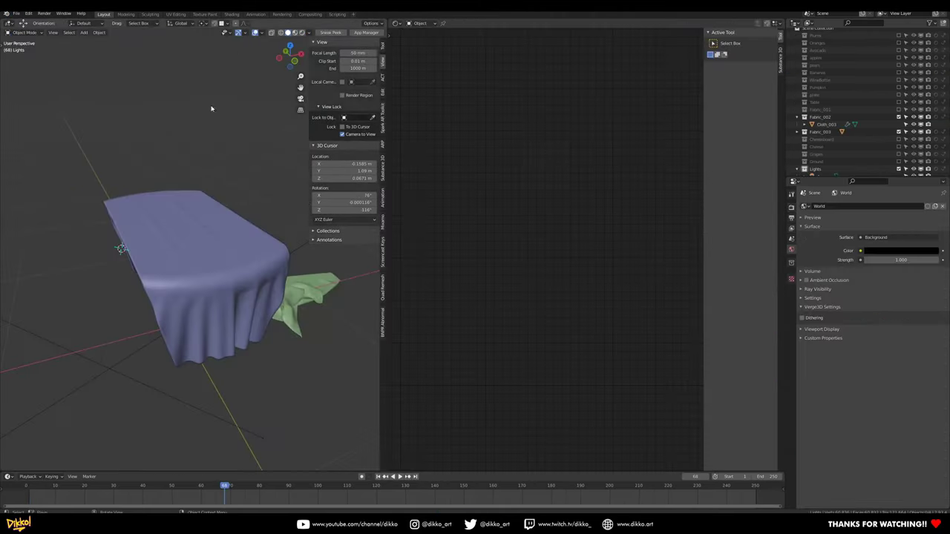
pyautogui.click(303, 34)
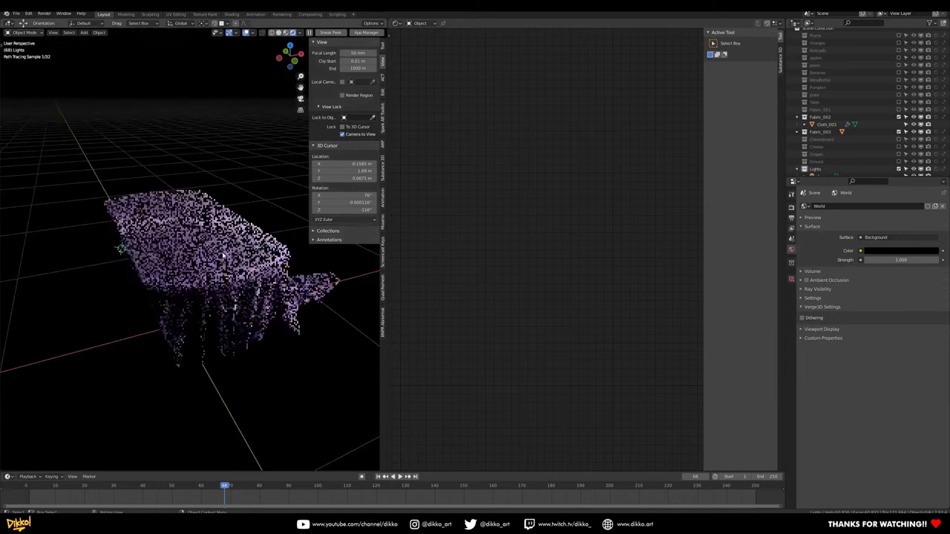
pyautogui.moveTo(213, 256); pyautogui.dragTo(153, 246, button='middle')
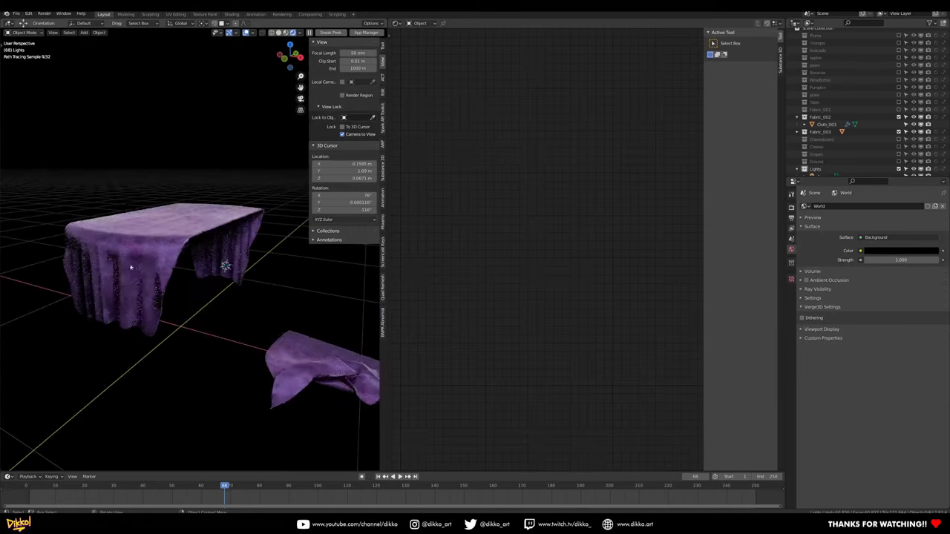
# - Select the draped cloth and move the Ambient Occlusion node slightly closer to its ColorRamp node
pyautogui.click(154, 246)
pyautogui.scroll(-2, 502, 324)
pyautogui.moveTo(473, 270); pyautogui.dragTo(488, 280)
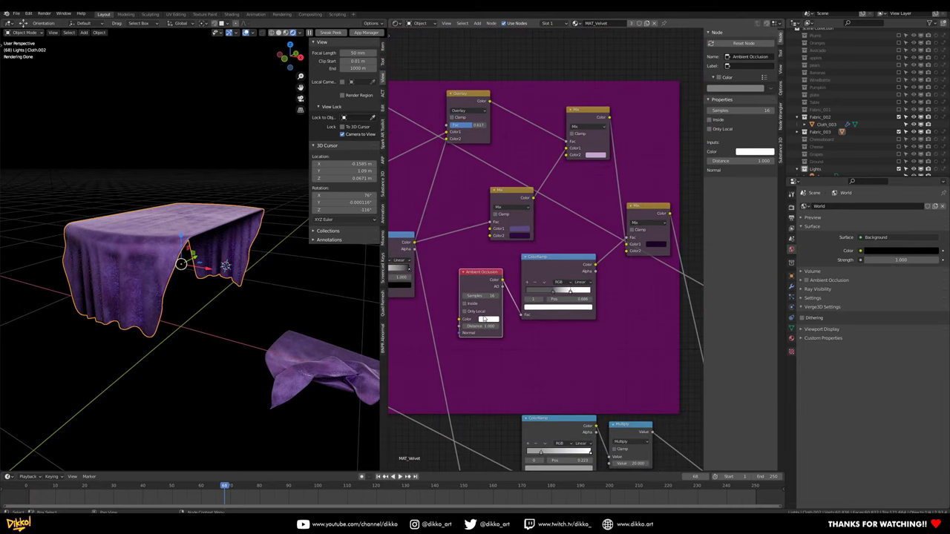
pyautogui.scroll(1, 544, 245)
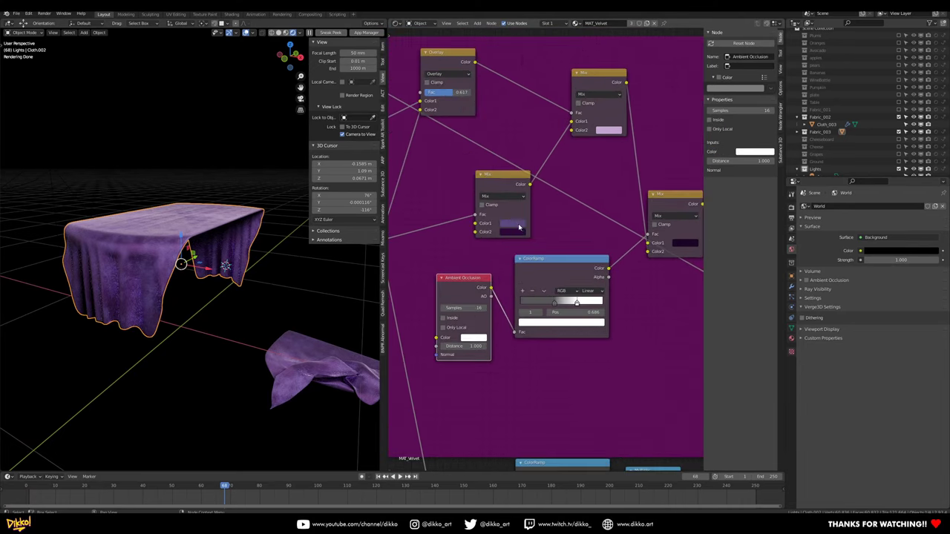
# - Recolor the lower Mix node to muted red in Color1 and dark red in Color2, and the upper Mix node's Color2 to light red
pyautogui.click(511, 224)
pyautogui.moveTo(534, 150)
pyautogui.mouseDown()
pyautogui.moveTo(538, 176)
pyautogui.moveTo(566, 166)
pyautogui.moveTo(535, 171)
pyautogui.mouseUp()
pyautogui.click(512, 232)
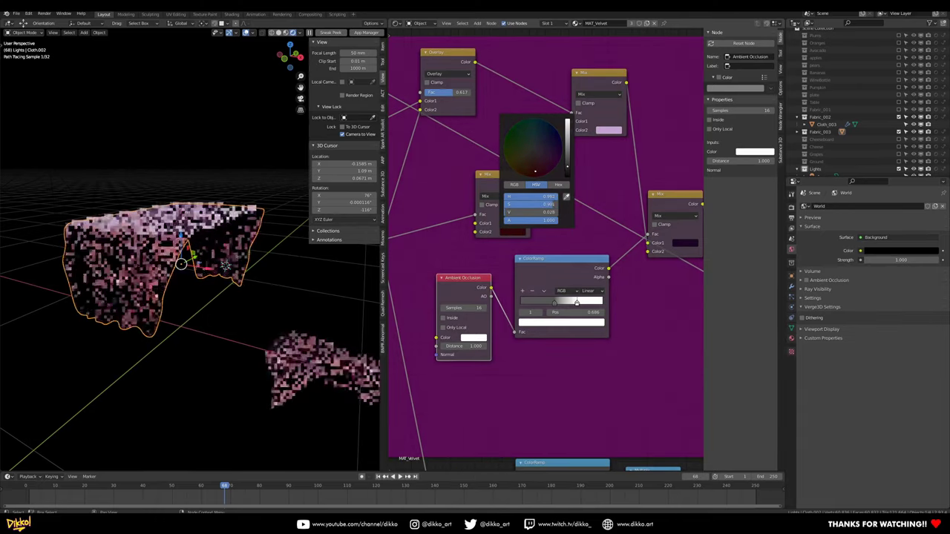
pyautogui.click(603, 132)
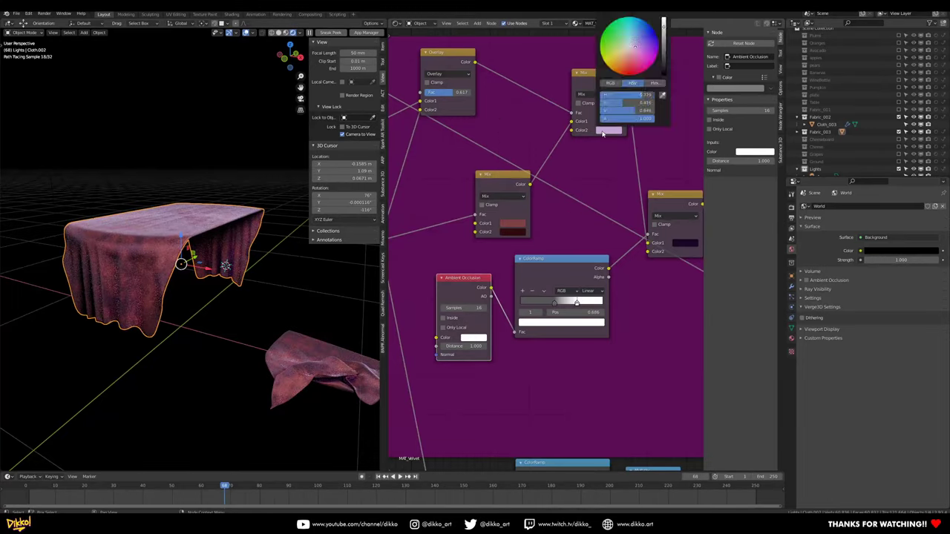
pyautogui.click(629, 64)
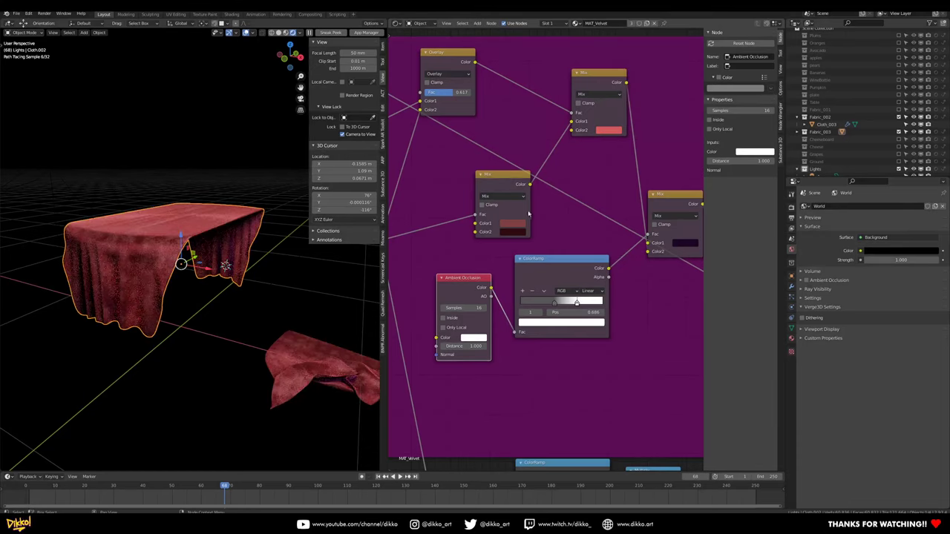
# - Set the lower Mix node's Color2 to dark red with saturation 1.000 and value 0.075, and Color1 to a brighter red with value 0.427
pyautogui.click(510, 232)
pyautogui.click(568, 152)
pyautogui.moveTo(536, 170); pyautogui.dragTo(534, 178)
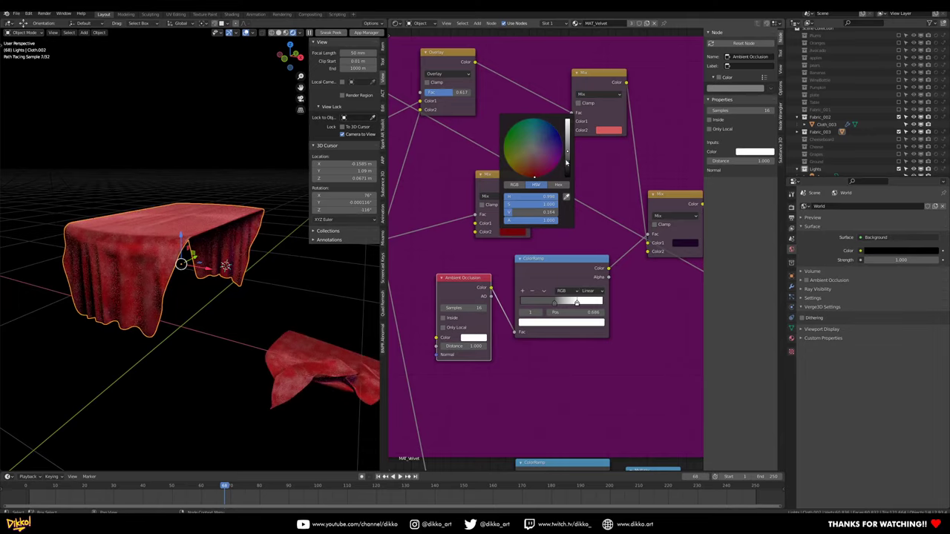
pyautogui.scroll(-2, 572, 160)
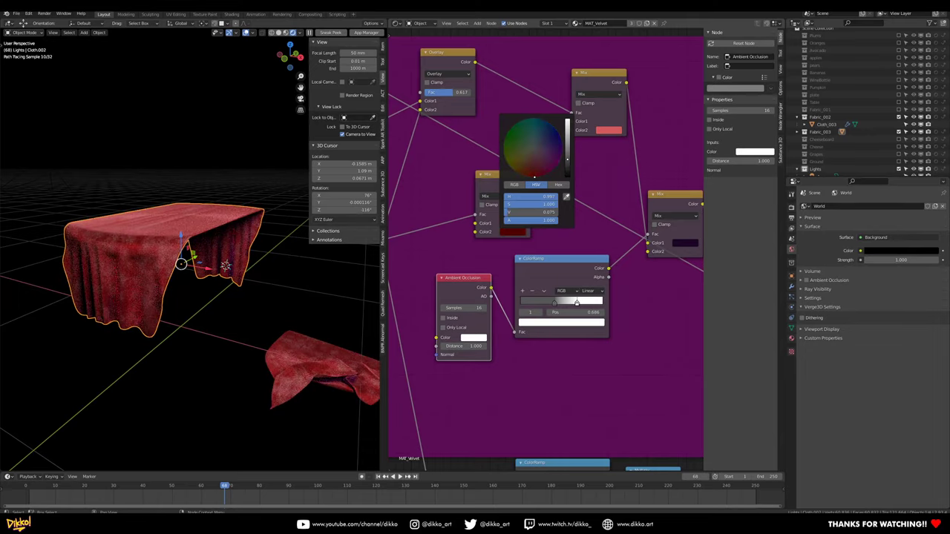
pyautogui.click(516, 223)
pyautogui.moveTo(535, 152)
pyautogui.mouseDown()
pyautogui.moveTo(566, 129)
pyautogui.moveTo(532, 156)
pyautogui.mouseUp()
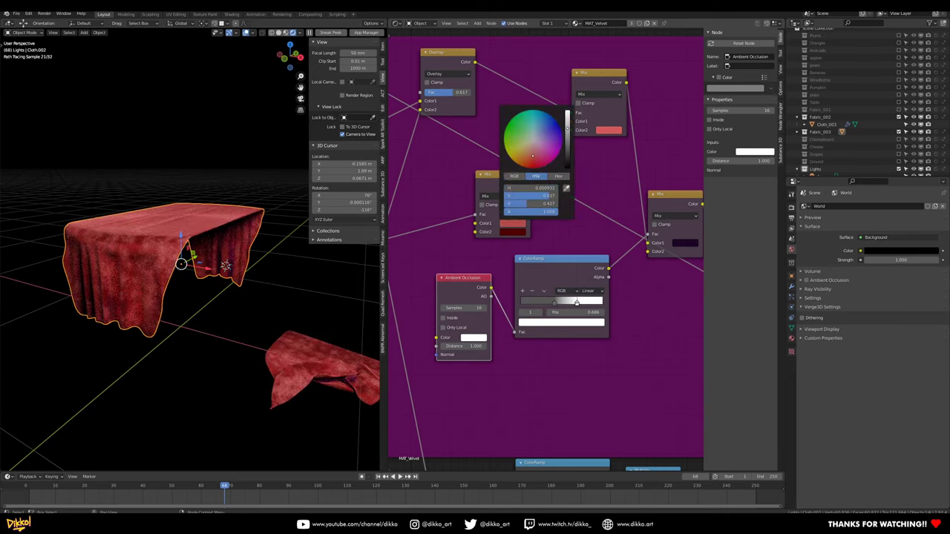
# - Set Color1 of the final Mix node to a very dark red with value 0.019 and check both cloths from above
pyautogui.moveTo(583, 233); pyautogui.dragTo(497, 221, button='middle')
pyautogui.click(596, 229)
pyautogui.moveTo(629, 169); pyautogui.dragTo(624, 171)
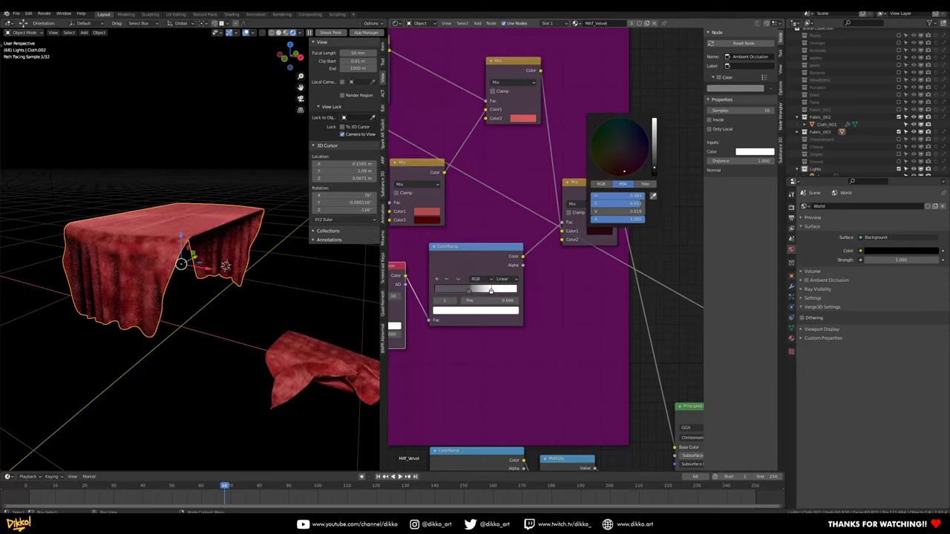
pyautogui.moveTo(218, 313); pyautogui.dragTo(249, 272, button='middle')
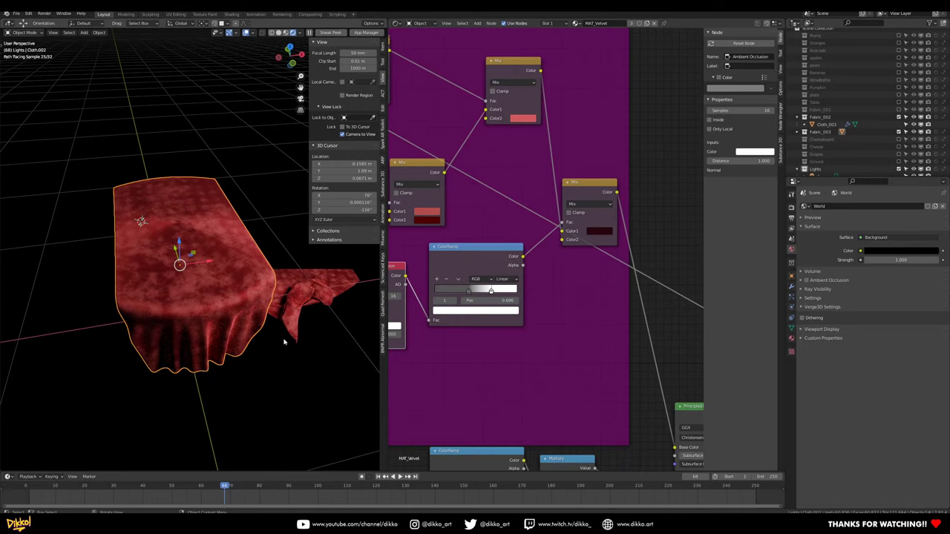
# - Try a scale of 1.000 on all axes of the Mapping node in the purple frame
pyautogui.scroll(-4, 464, 320)
pyautogui.moveTo(464, 319); pyautogui.dragTo(696, 291, button='middle')
pyautogui.moveTo(473, 288); pyautogui.dragTo(687, 295, button='middle')
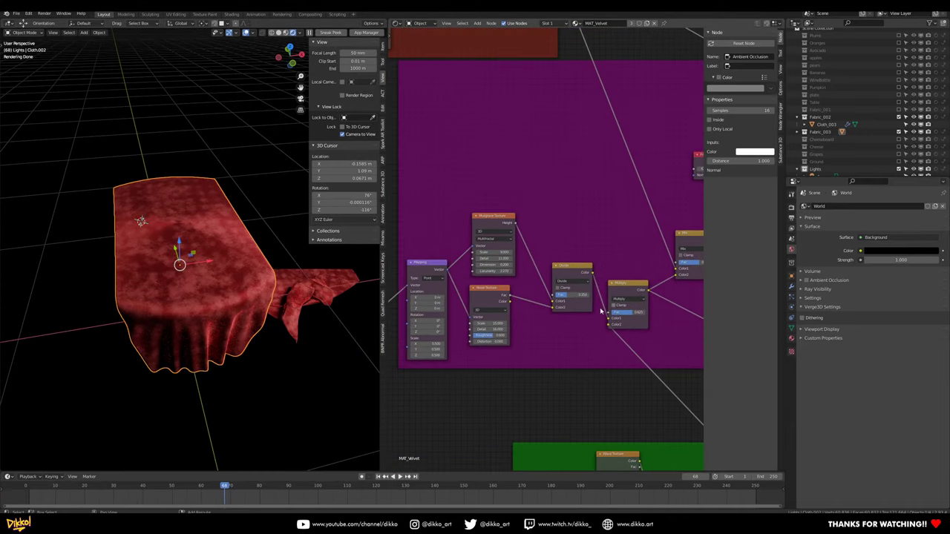
pyautogui.moveTo(508, 322); pyautogui.dragTo(662, 285, button='middle')
pyautogui.moveTo(615, 321); pyautogui.dragTo(546, 307, button='middle')
pyautogui.scroll(-3, 546, 309)
pyautogui.moveTo(560, 415)
pyautogui.mouseDown(button='middle')
pyautogui.moveTo(477, 300)
pyautogui.moveTo(504, 405)
pyautogui.moveTo(575, 420)
pyautogui.mouseUp(button='middle')
pyautogui.scroll(6, 540, 319)
pyautogui.click(529, 338)
pyautogui.write('1')
pyautogui.press('Return')
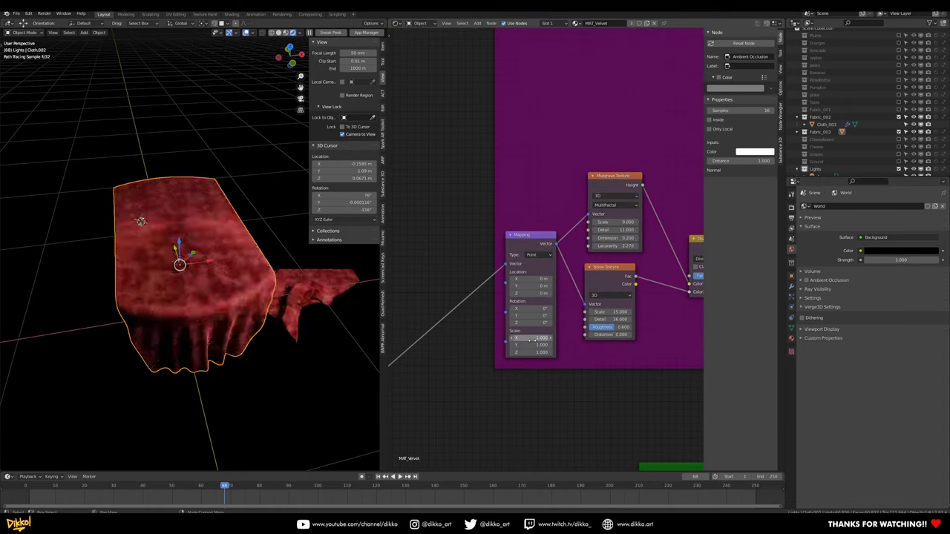
# - Set the X, Y and Z scale of the purple frame's Mapping node to 0.200
pyautogui.moveTo(532, 338); pyautogui.dragTo(532, 352)
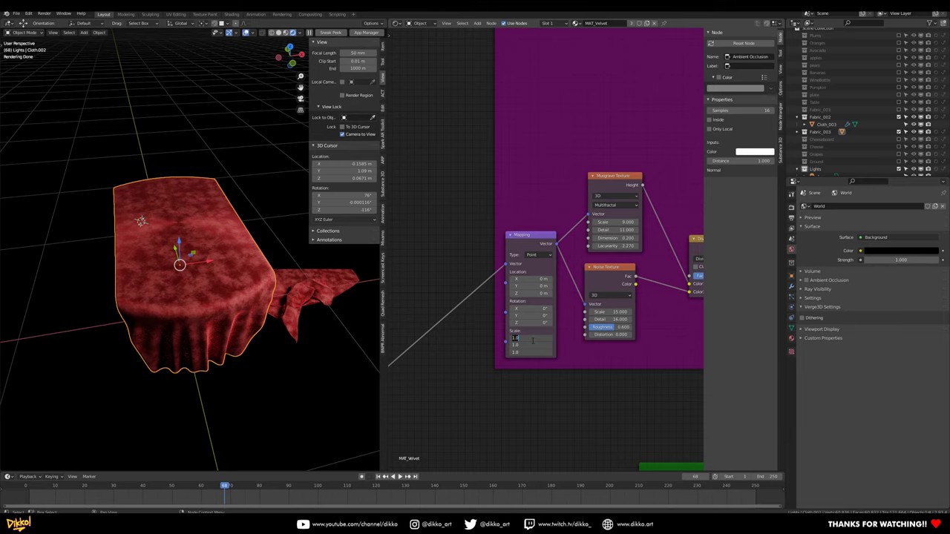
pyautogui.press('Return')
pyautogui.moveTo(530, 338); pyautogui.dragTo(532, 340)
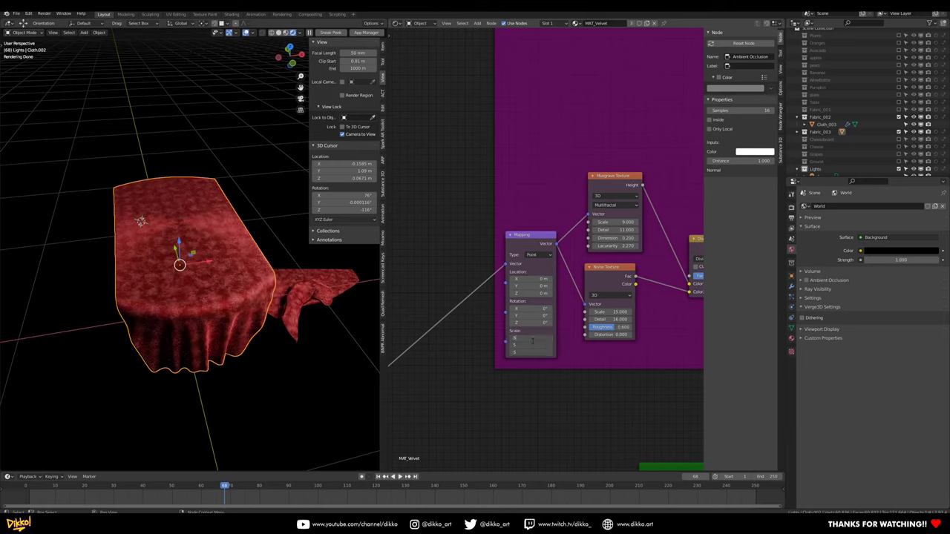
pyautogui.write('.2')
pyautogui.press('Return')
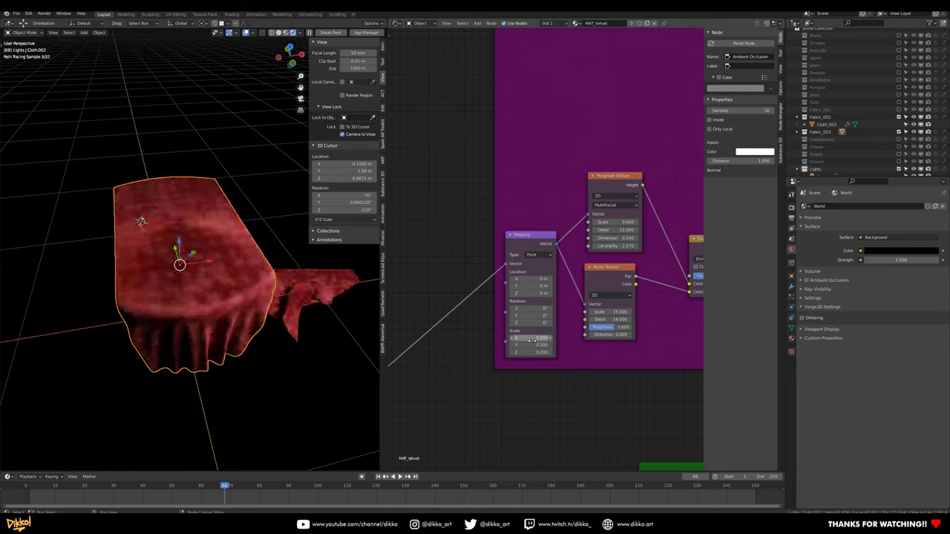
# - Set the X, Y and Z scale of the red frame's Mapping node to 0.900
pyautogui.scroll(-3, 552, 103)
pyautogui.moveTo(505, 97); pyautogui.dragTo(551, 320, button='middle')
pyautogui.scroll(3, 512, 228)
pyautogui.moveTo(458, 248); pyautogui.dragTo(490, 270, button='middle')
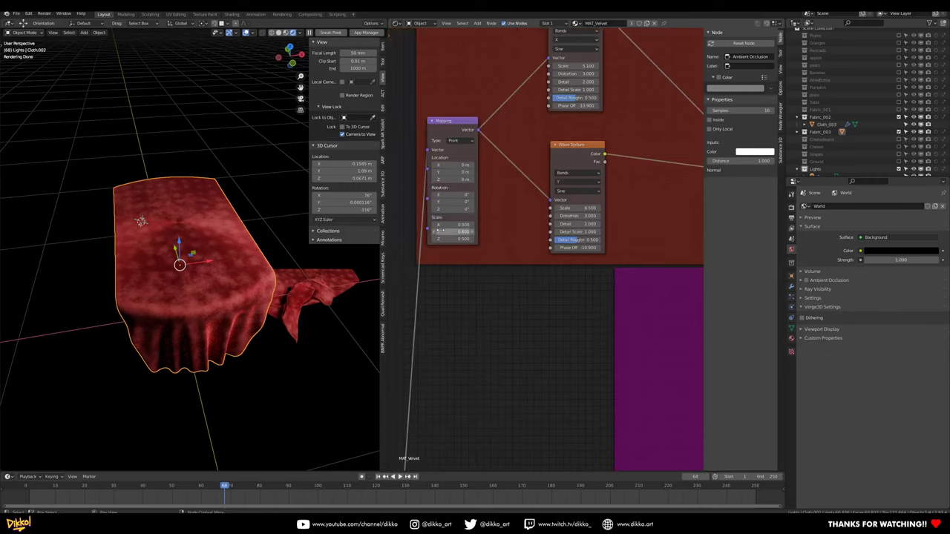
pyautogui.press('Return')
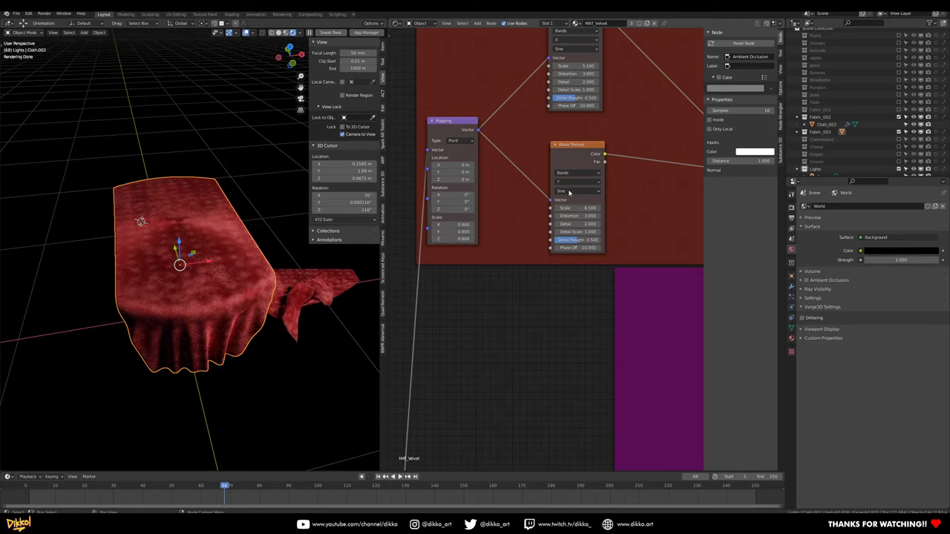
# - Reduce the Scale of the red frame's upper Wave Texture to 0.100 and of the lower Wave Texture to 2.500
pyautogui.moveTo(576, 66); pyautogui.dragTo(553, 67)
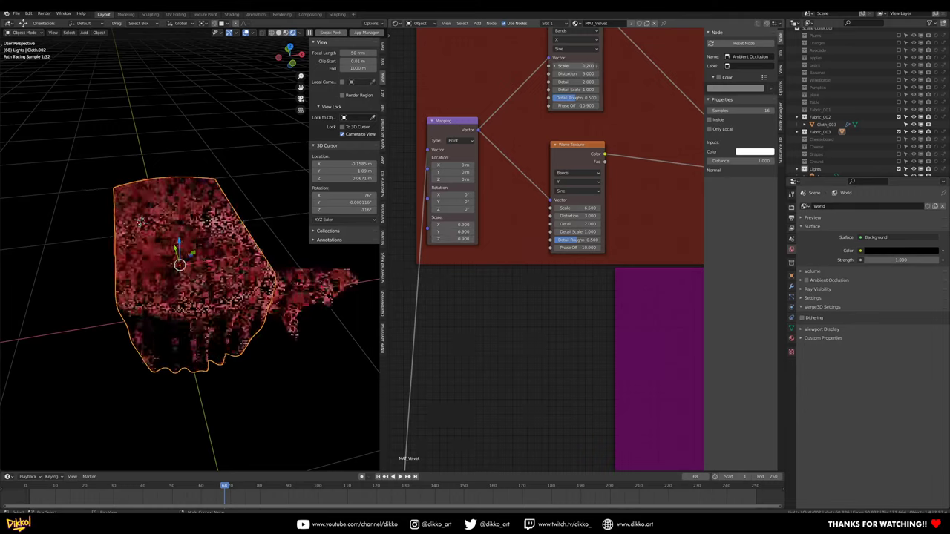
pyautogui.moveTo(571, 208); pyautogui.dragTo(542, 207)
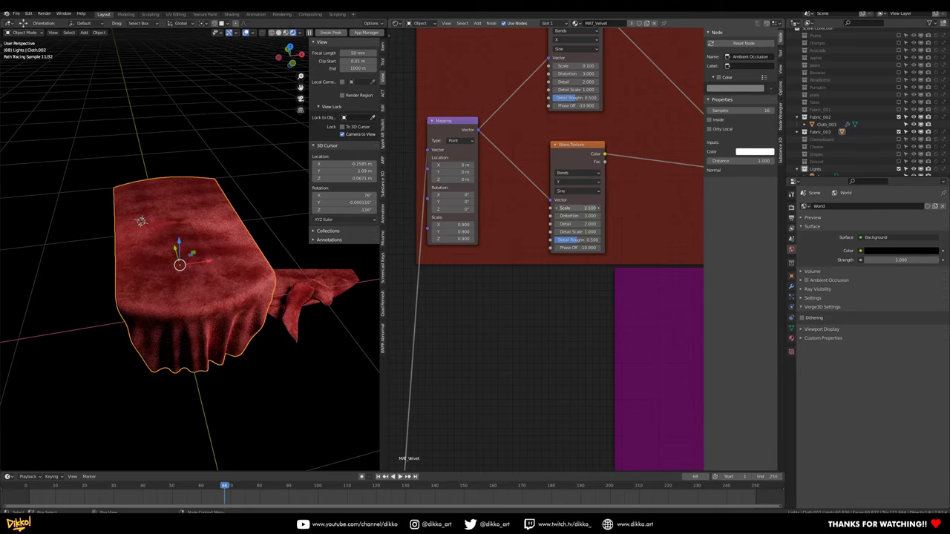
# - Move the white stop of the left ColorRamp in the Velvet Colour Mix frame to about 0.6 and check the cloth
pyautogui.moveTo(196, 317); pyautogui.dragTo(183, 328, button='middle')
pyautogui.scroll(3, 178, 328)
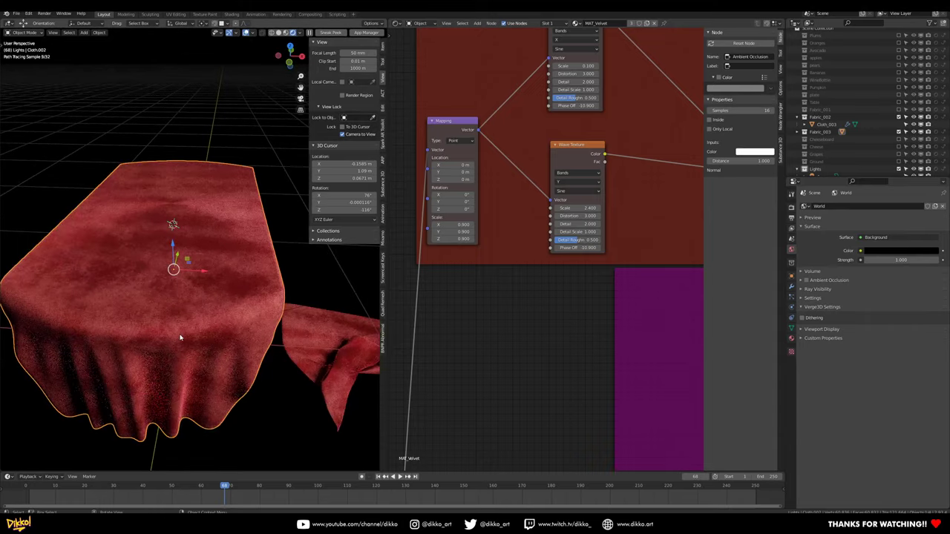
pyautogui.scroll(-5, 191, 333)
pyautogui.scroll(4, 186, 335)
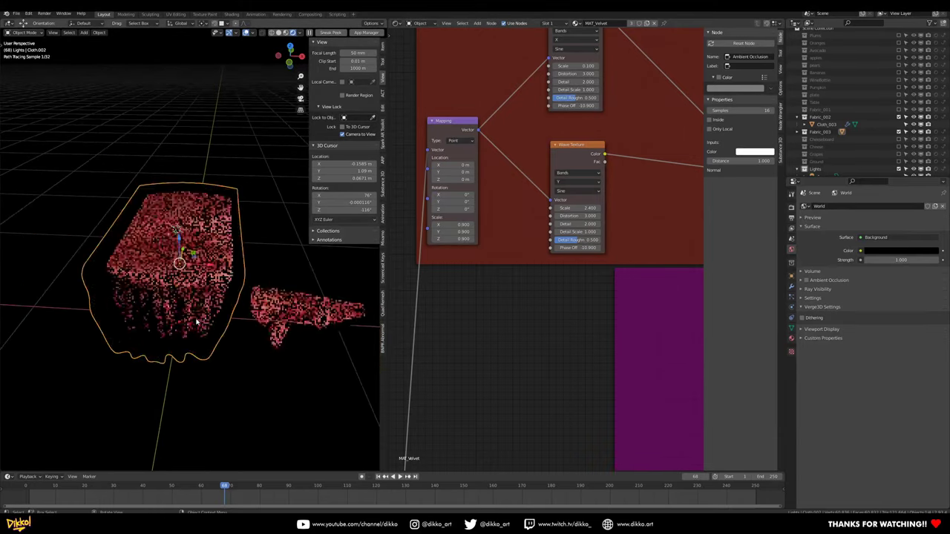
pyautogui.scroll(-2, 522, 365)
pyautogui.moveTo(616, 353); pyautogui.dragTo(394, 267, button='middle')
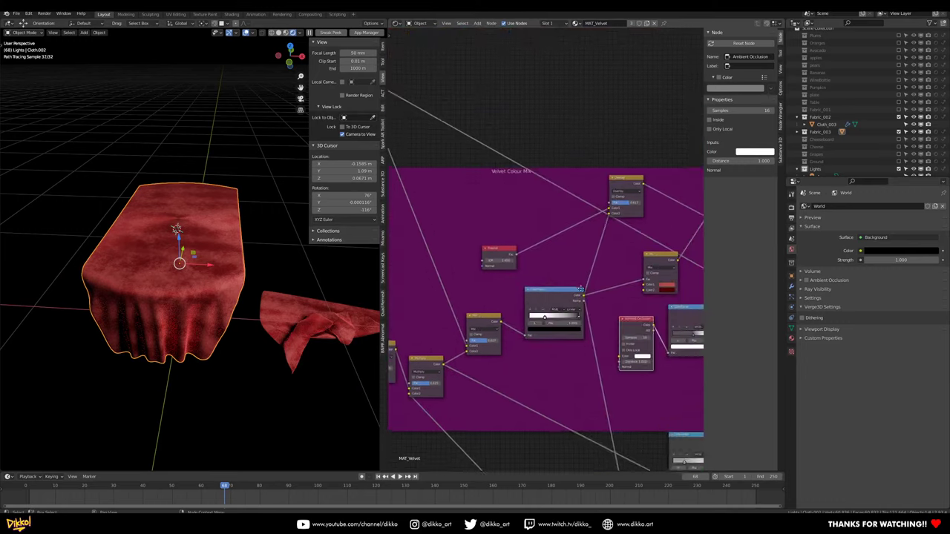
pyautogui.moveTo(587, 277); pyautogui.dragTo(525, 265, button='middle')
pyautogui.scroll(2, 529, 267)
pyautogui.moveTo(472, 315); pyautogui.dragTo(489, 310)
pyautogui.scroll(3, 117, 307)
pyautogui.scroll(-1, 117, 307)
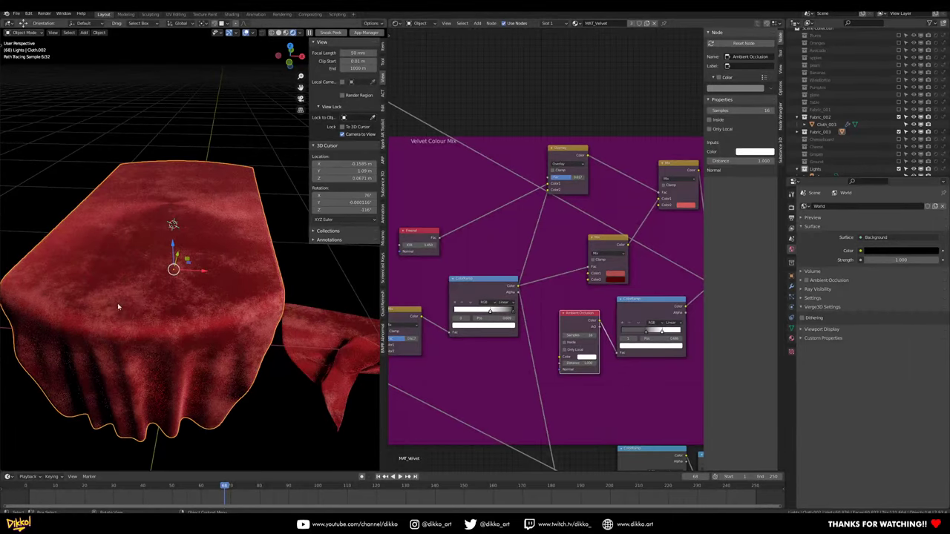
pyautogui.moveTo(166, 311); pyautogui.dragTo(230, 296, button='middle')
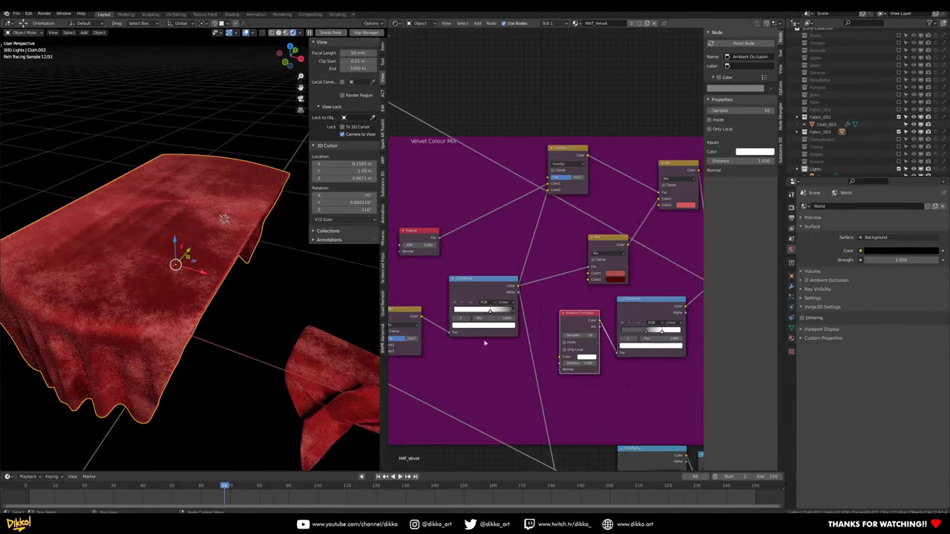
# - Adjust the white and black stops of the same ColorRamp to sharpen the transition between the light and dark velvet patches
pyautogui.moveTo(491, 313)
pyautogui.mouseDown()
pyautogui.moveTo(457, 310)
pyautogui.moveTo(495, 312)
pyautogui.mouseUp()
pyautogui.click(457, 311)
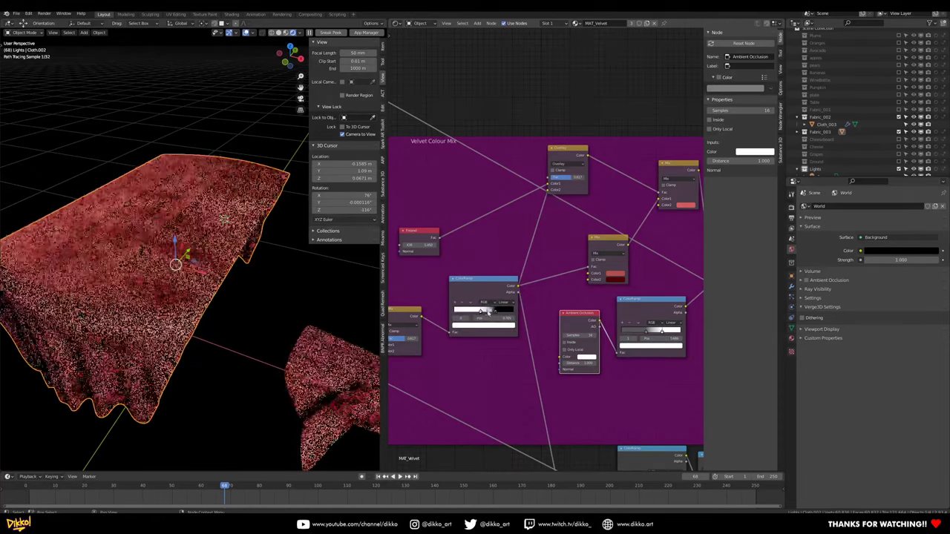
pyautogui.moveTo(490, 312); pyautogui.dragTo(502, 314)
# - Try shifting a stop of the ColorRamp fed by the Ambient Occlusion node, and undo the change
pyautogui.moveTo(637, 406); pyautogui.dragTo(493, 374, button='middle')
pyautogui.moveTo(506, 304); pyautogui.dragTo(504, 303)
pyautogui.hotkey('ctrl', 'z')
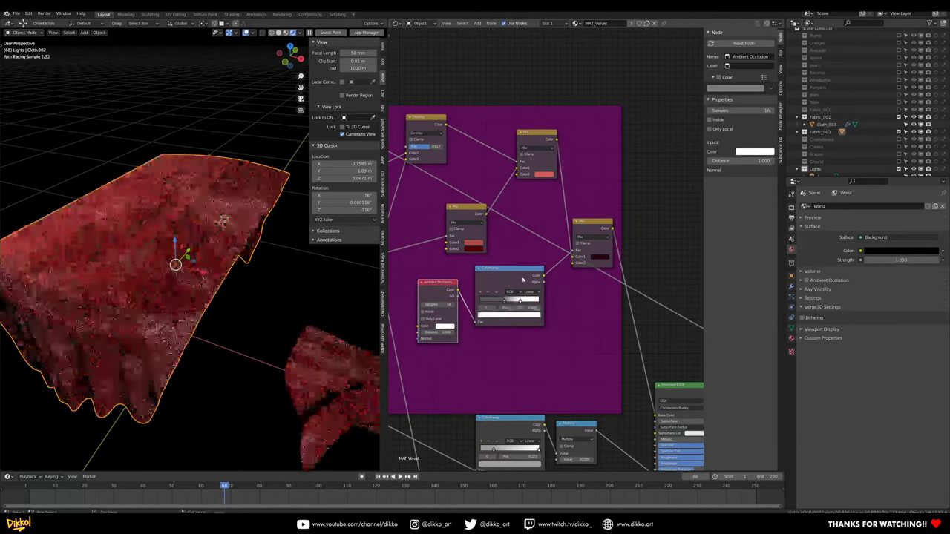
# - Move the darker stop of the ColorRamp between the purple and green frames to about 0.3 and check the cloth
pyautogui.press('Home')
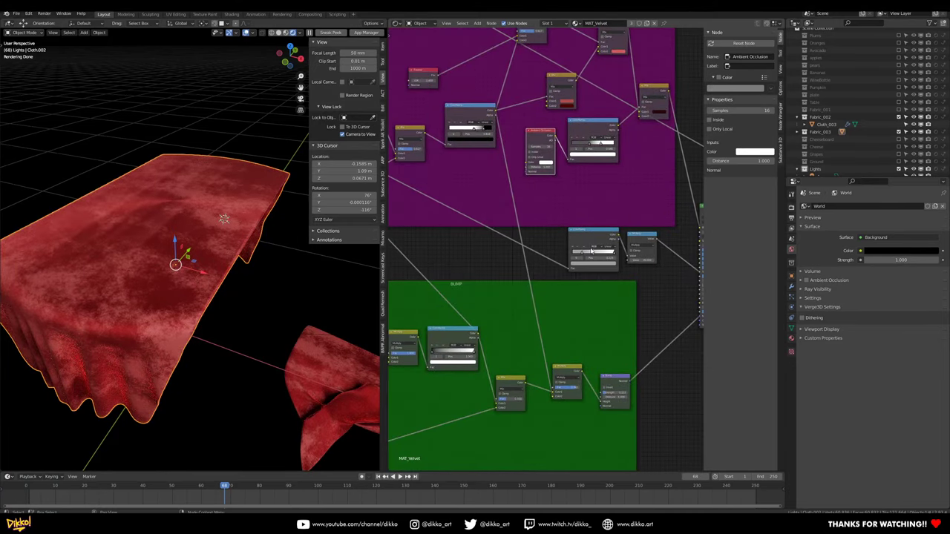
pyautogui.moveTo(582, 254); pyautogui.dragTo(587, 258)
pyautogui.scroll(-1, 190, 321)
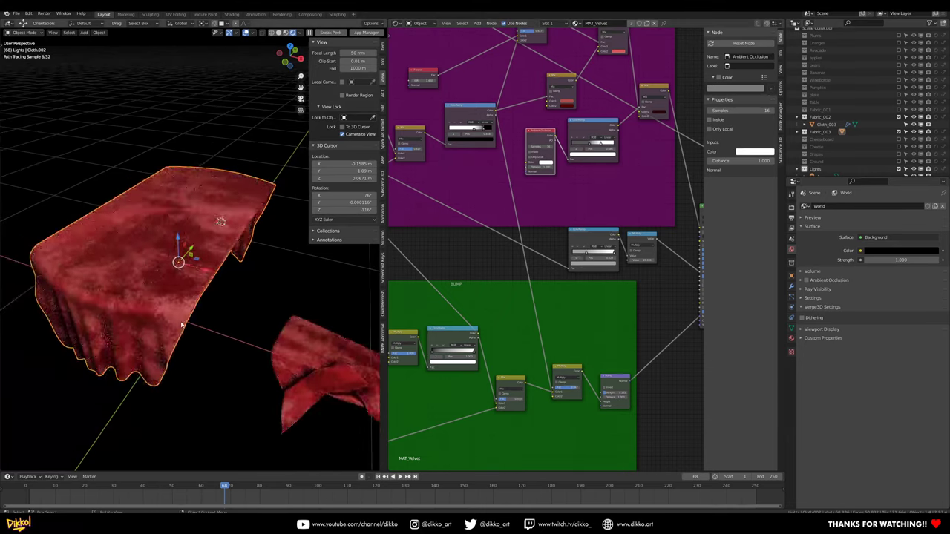
pyautogui.moveTo(183, 324); pyautogui.dragTo(210, 302, button='middle')
pyautogui.scroll(4, 568, 333)
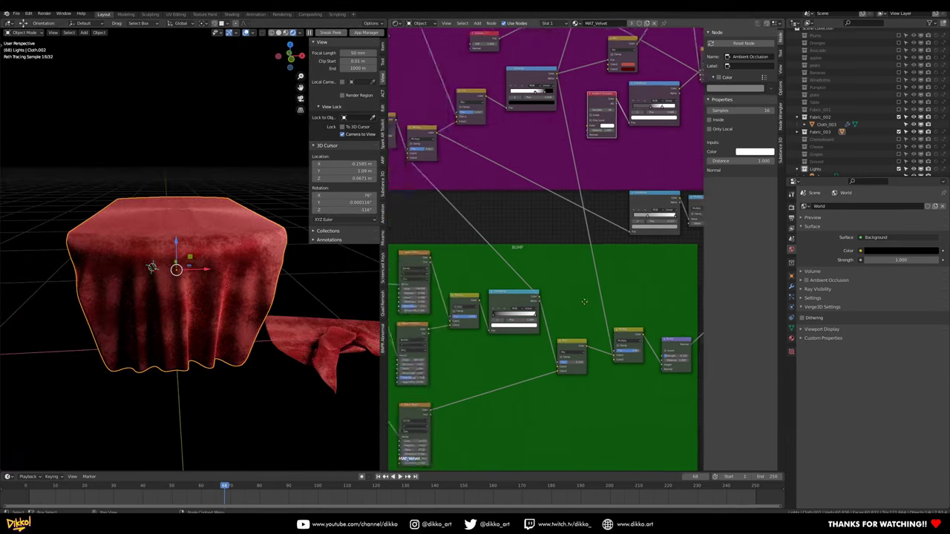
pyautogui.moveTo(512, 315); pyautogui.dragTo(508, 313, button='middle')
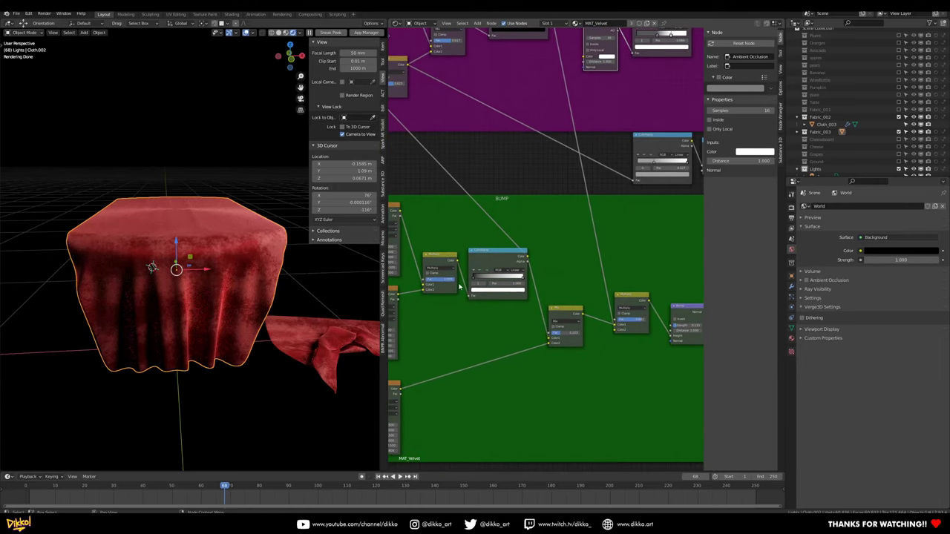
pyautogui.scroll(5, 206, 323)
pyautogui.scroll(-6, 207, 319)
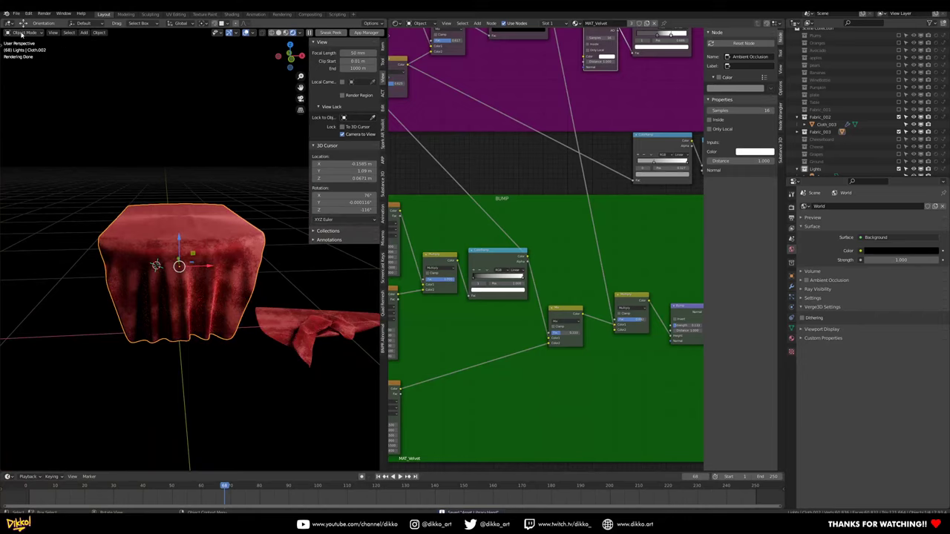
# - Open the recent file Still Life_001.blend and render the still-life image
pyautogui.click(15, 13)
pyautogui.moveTo(35, 36)
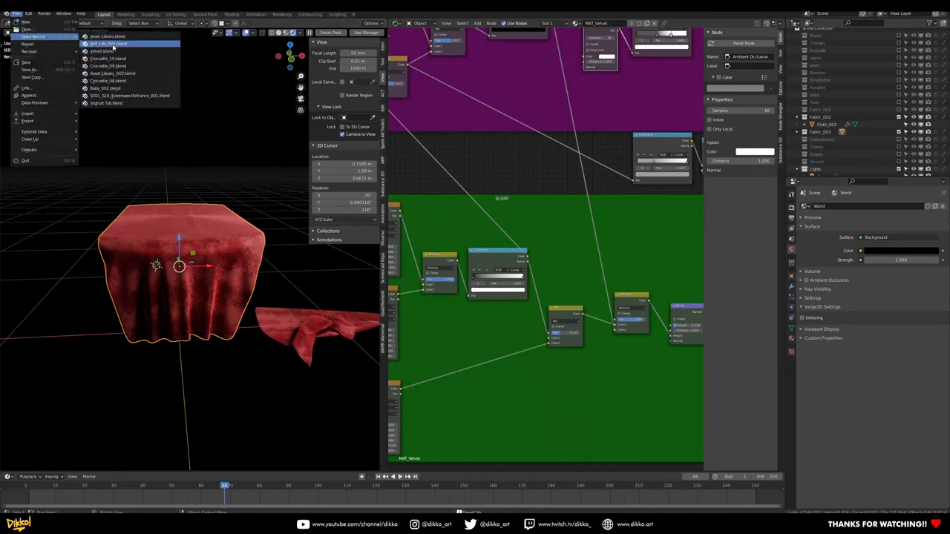
pyautogui.click(111, 43)
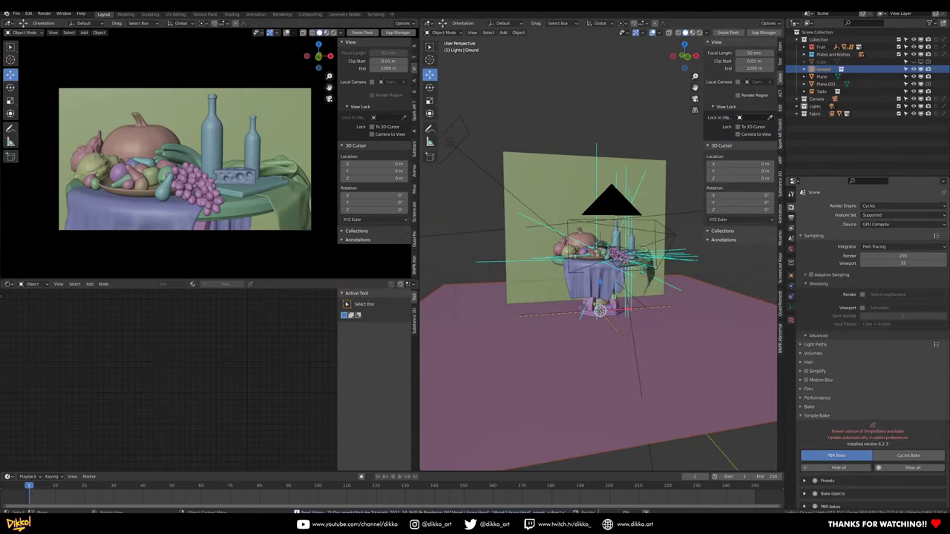
pyautogui.press('F12')
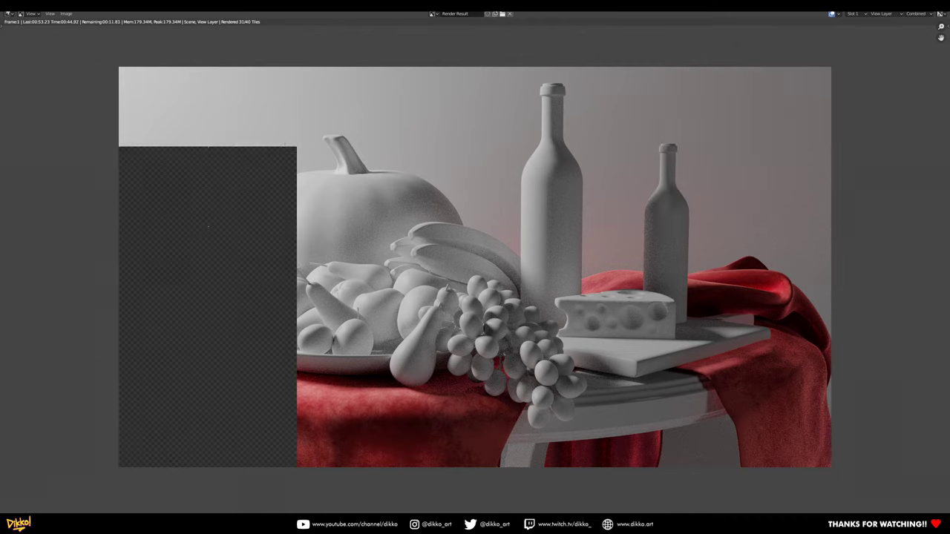
pyautogui.scroll(-2, 193, 419)
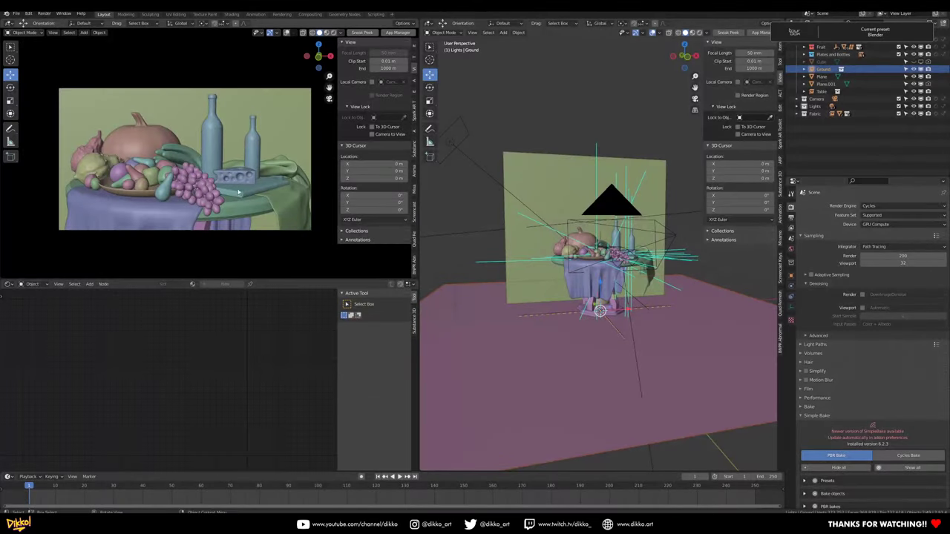
# - Save the still-life file and reopen Asset Library.blend
pyautogui.hotkey('ctrl', 's')
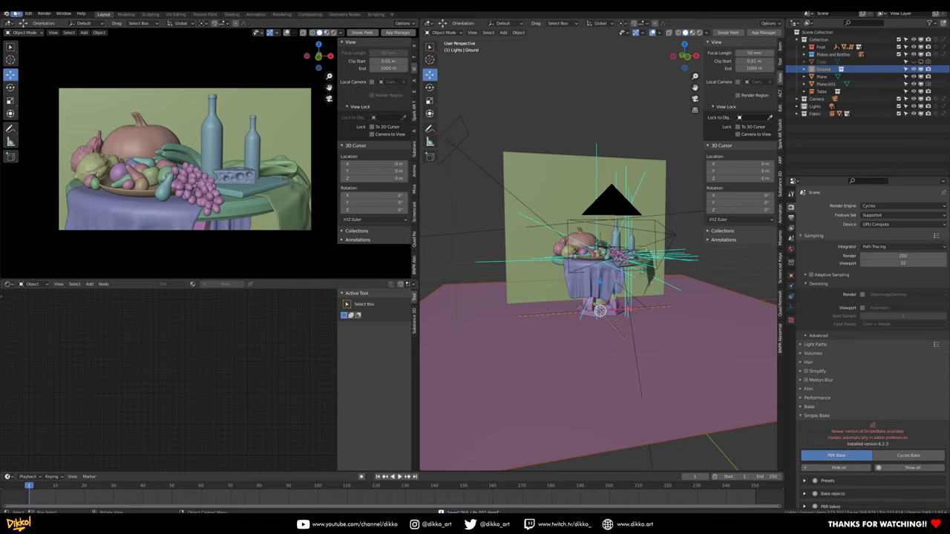
pyautogui.click(15, 13)
pyautogui.moveTo(35, 37)
pyautogui.click(108, 42)
# - Show the cloths with rendered viewport shading and examine the velvet from near and far
pyautogui.moveTo(160, 315); pyautogui.dragTo(313, 313, button='middle')
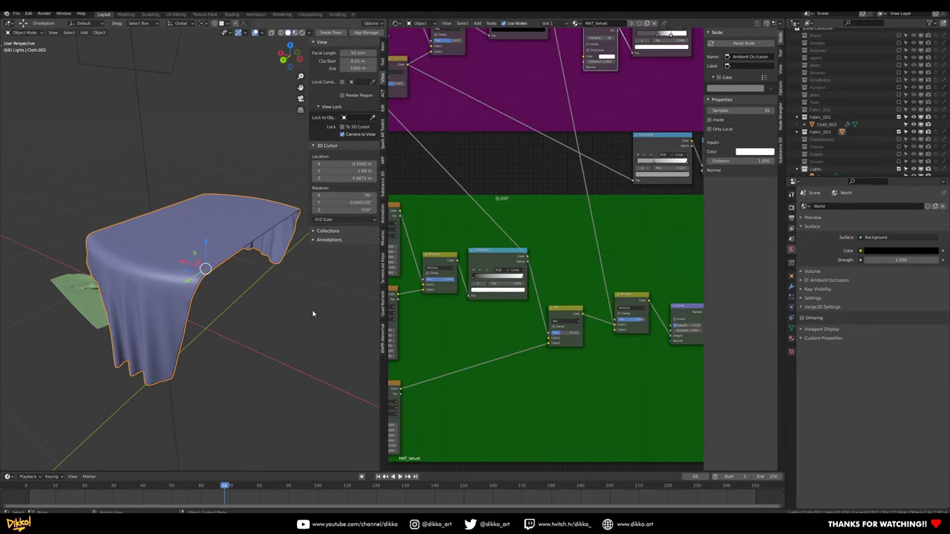
pyautogui.click(301, 33)
pyautogui.moveTo(222, 282)
pyautogui.mouseDown(button='middle')
pyautogui.moveTo(324, 284)
pyautogui.moveTo(8, 282)
pyautogui.moveTo(192, 290)
pyautogui.mouseUp(button='middle')
pyautogui.scroll(-4, 193, 290)
pyautogui.scroll(-2, 524, 310)
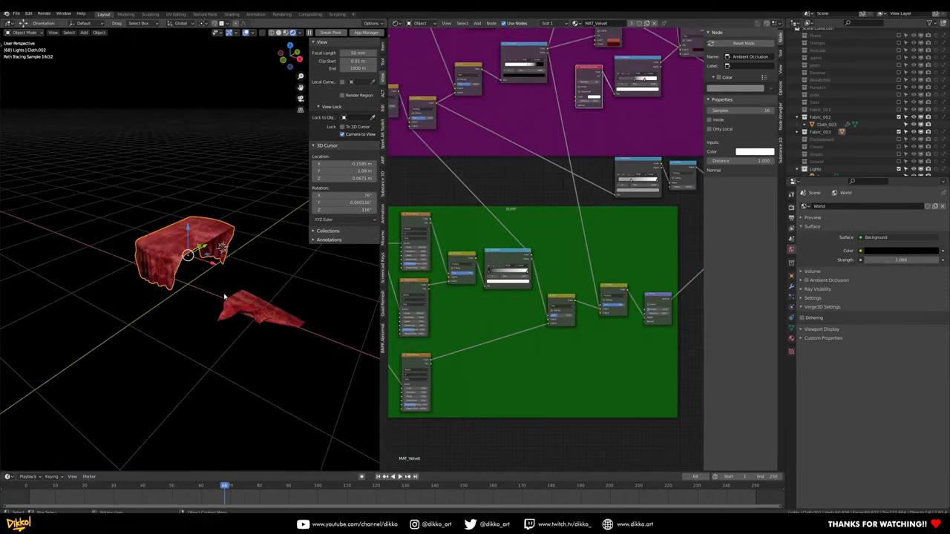
pyautogui.scroll(5, 236, 58)
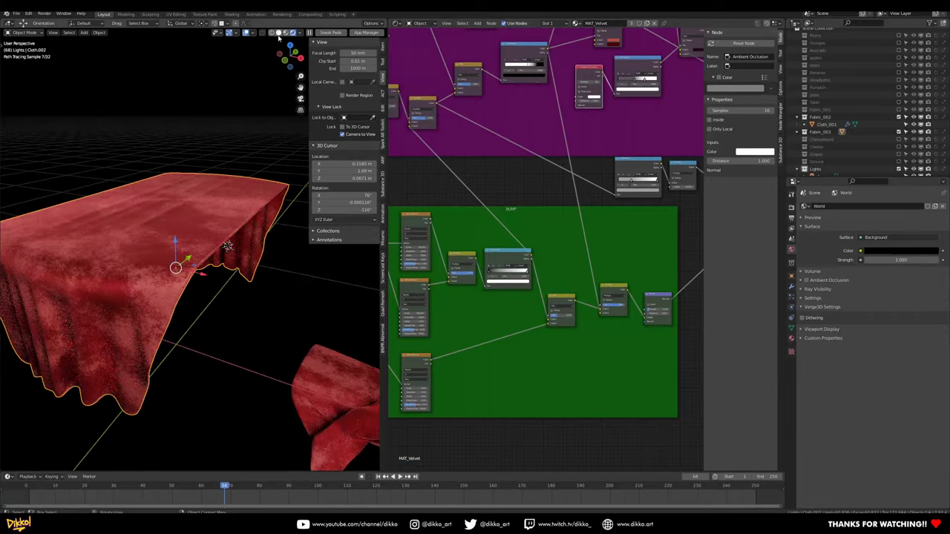
# - Switch the viewport to Material Preview shading and examine the velvet on both cloths from several angles
pyautogui.click(287, 33)
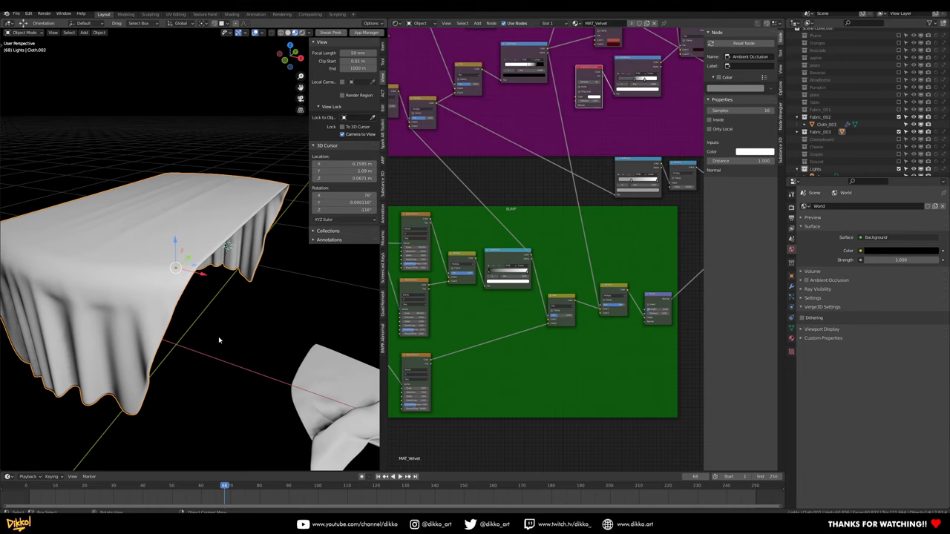
pyautogui.scroll(-3, 218, 338)
pyautogui.scroll(2, 218, 337)
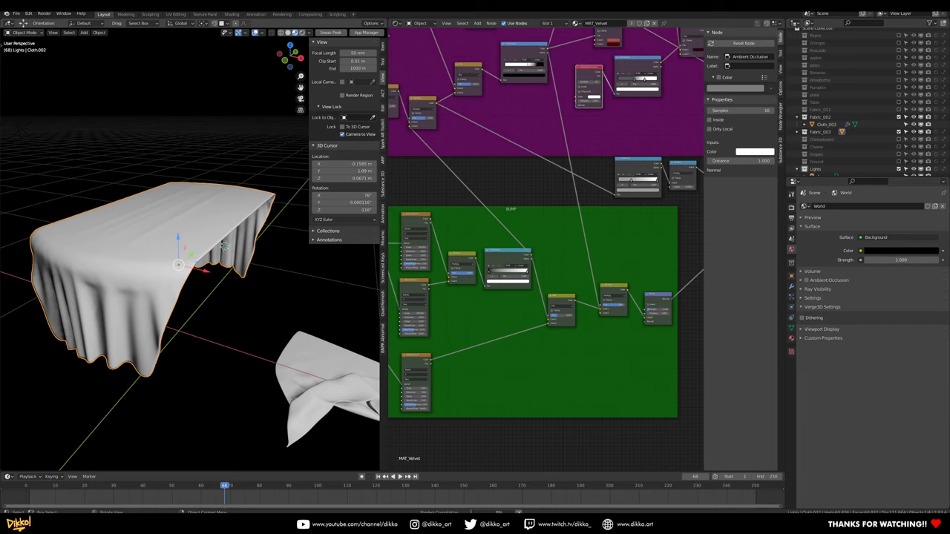
pyautogui.moveTo(212, 346); pyautogui.dragTo(385, 341, button='middle')
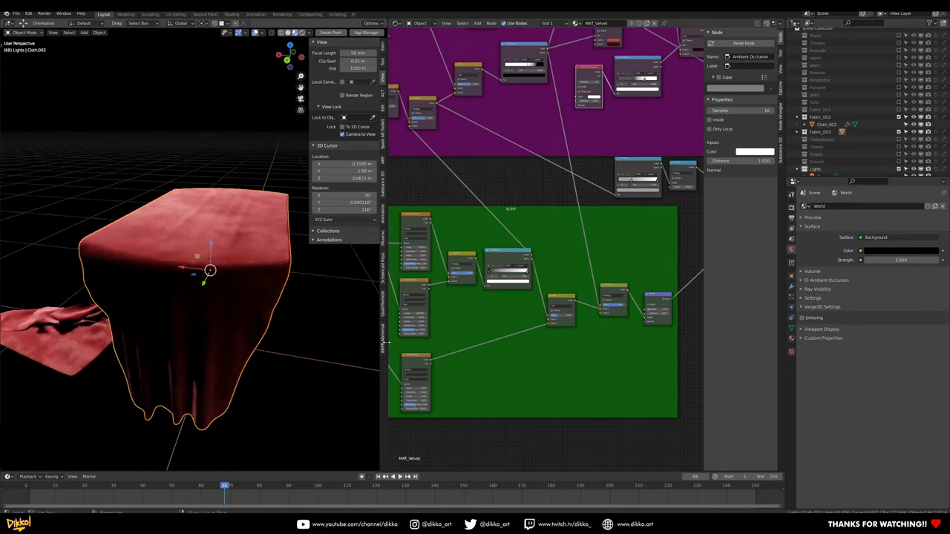
pyautogui.moveTo(618, 258); pyautogui.dragTo(516, 321, button='middle')
pyautogui.moveTo(285, 312); pyautogui.dragTo(193, 374, button='middle')
pyautogui.scroll(-7, 239, 400)
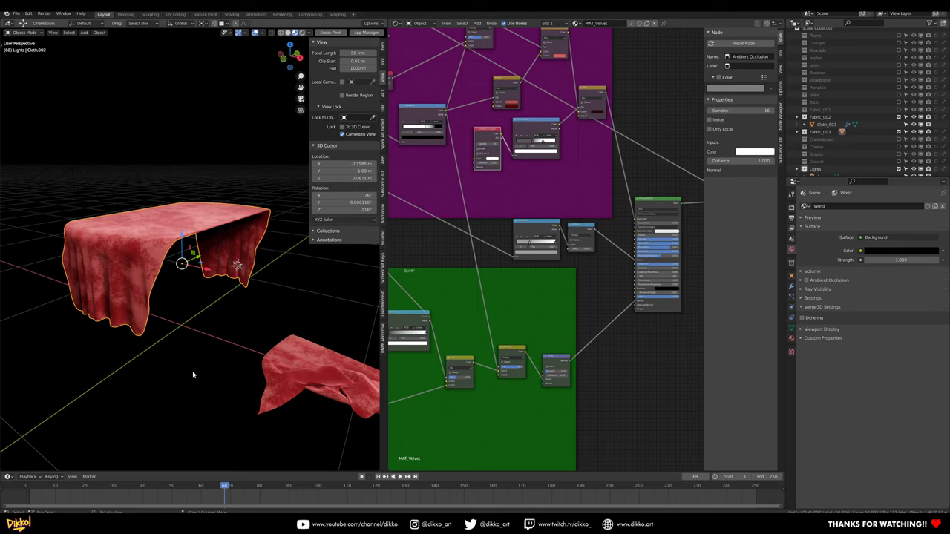
pyautogui.moveTo(203, 327)
pyautogui.mouseDown(button='middle')
pyautogui.moveTo(222, 336)
pyautogui.moveTo(213, 333)
pyautogui.mouseUp(button='middle')
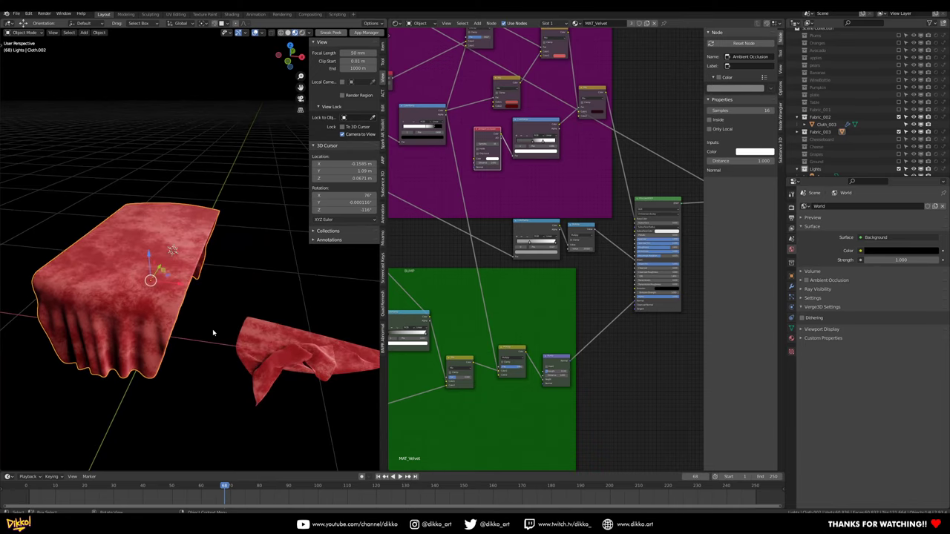